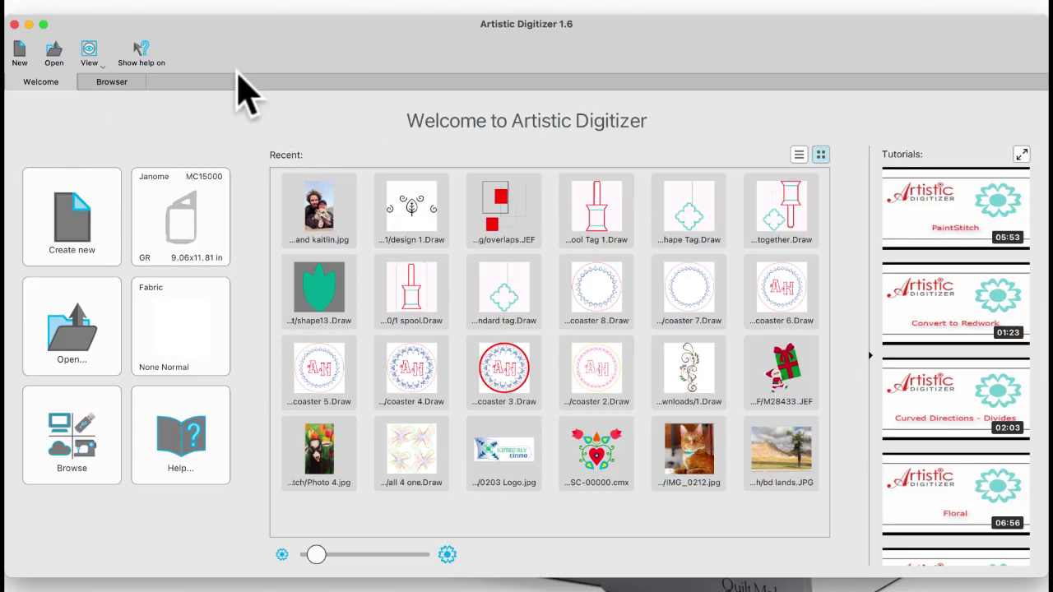
{"action": "left_click", "coordinate": [183, 9]}
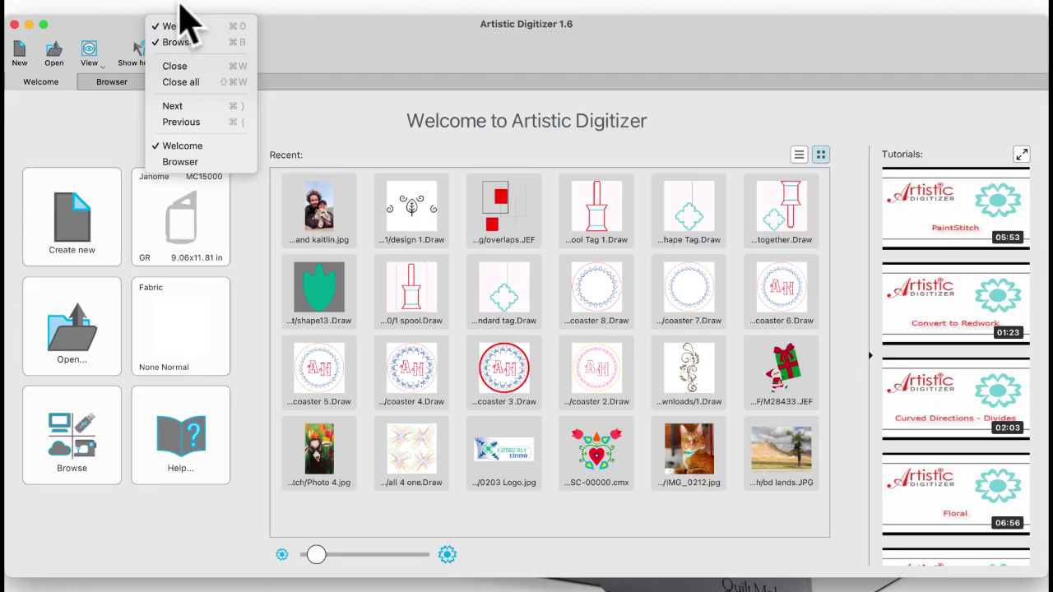
{"action": "mouse_move", "coordinate": [152, 6]}
{"action": "mouse_move", "coordinate": [188, 12]}
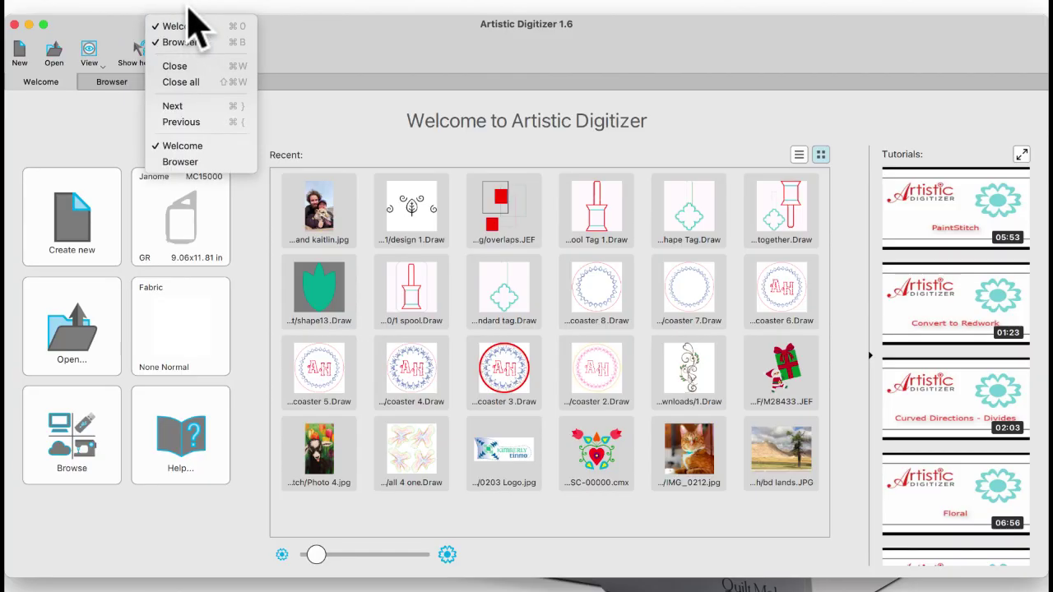
{"action": "left_click", "coordinate": [301, 125]}
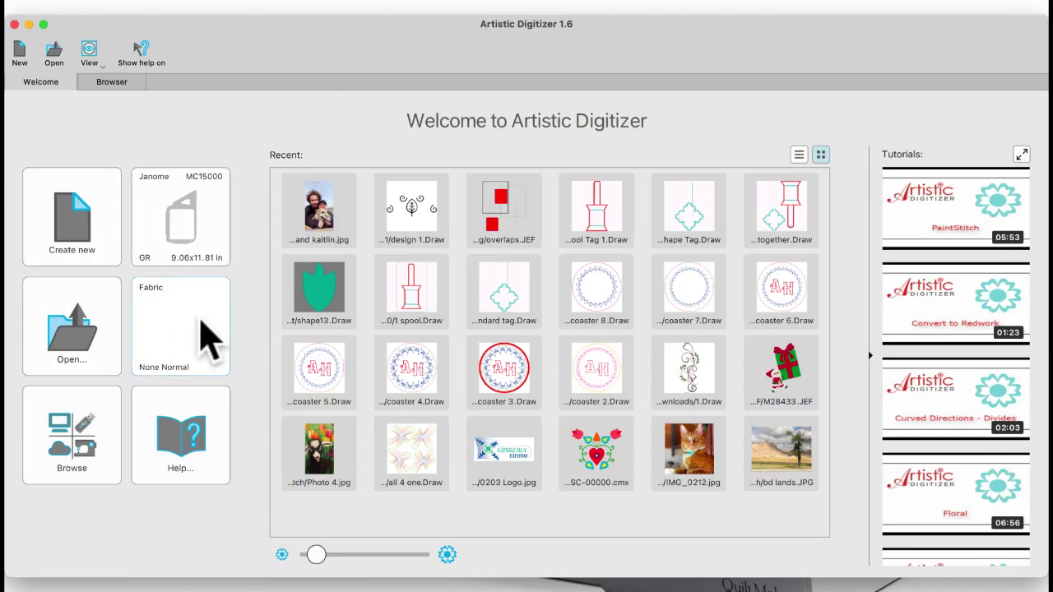
Collapse the Tutorials pane on the Welcome page and expand it again
{"action": "mouse_move", "coordinate": [946, 411]}
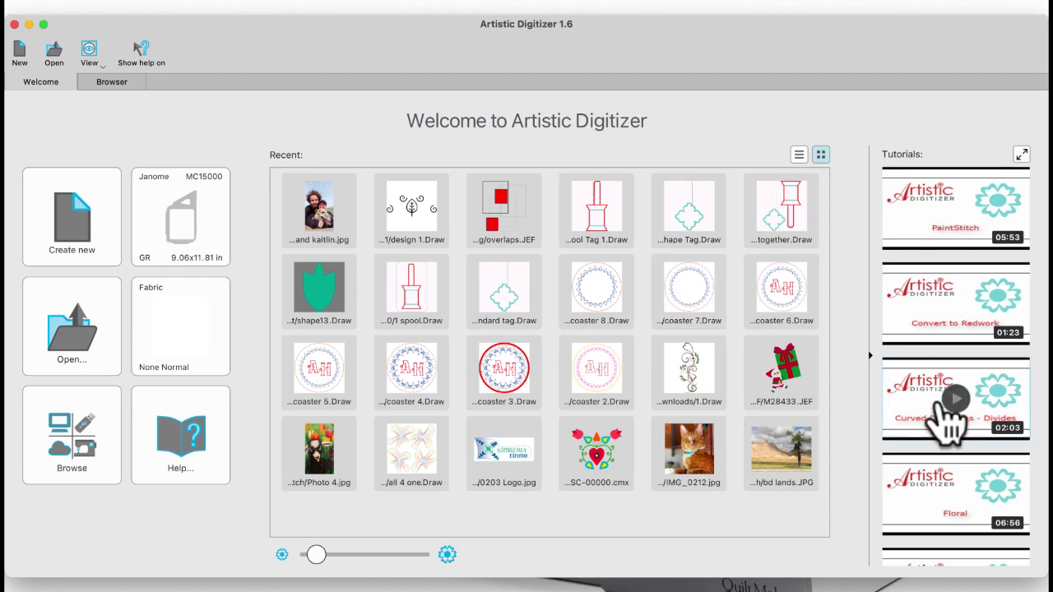
{"action": "double_click", "coordinate": [870, 356]}
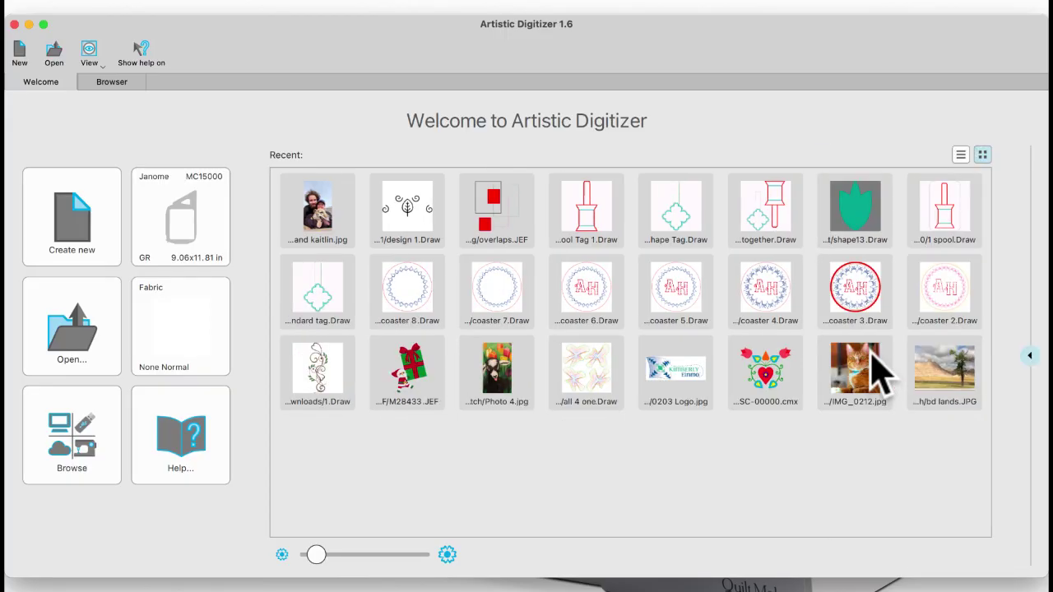
{"action": "double_click", "coordinate": [1033, 362]}
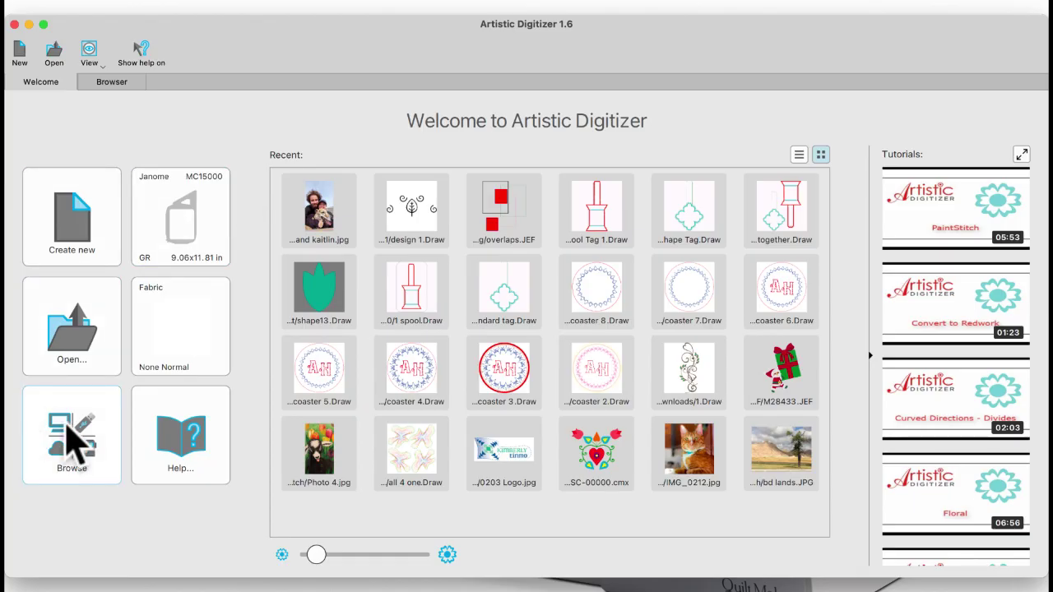
Open the recent photo of the couple with the dog as PaintStitch, cropped to about 3.34 × 4.88 in and resized to 5 in wide
{"action": "double_click", "coordinate": [314, 201]}
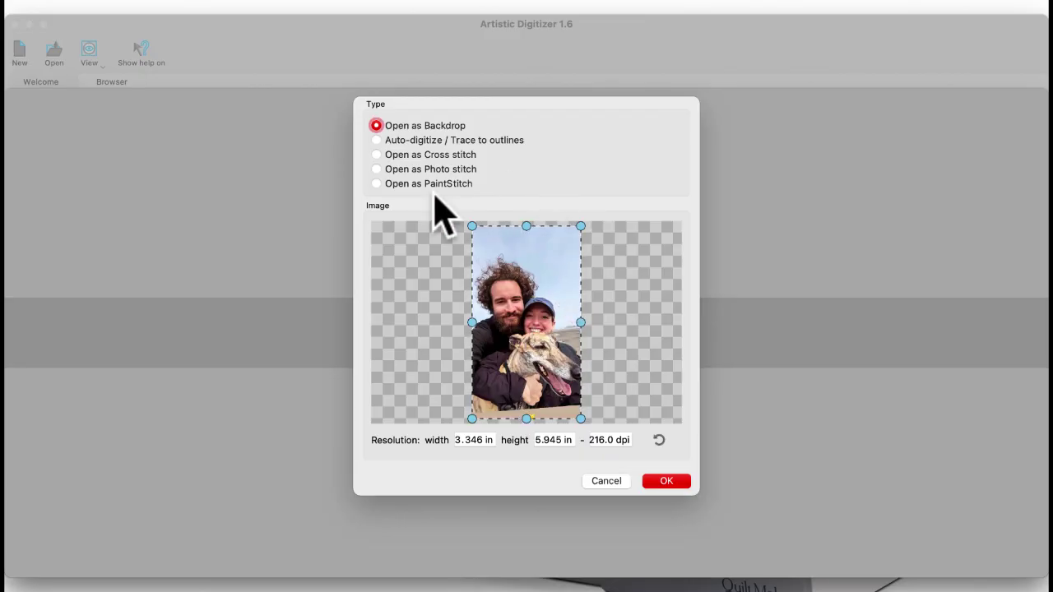
{"action": "left_click", "coordinate": [377, 184]}
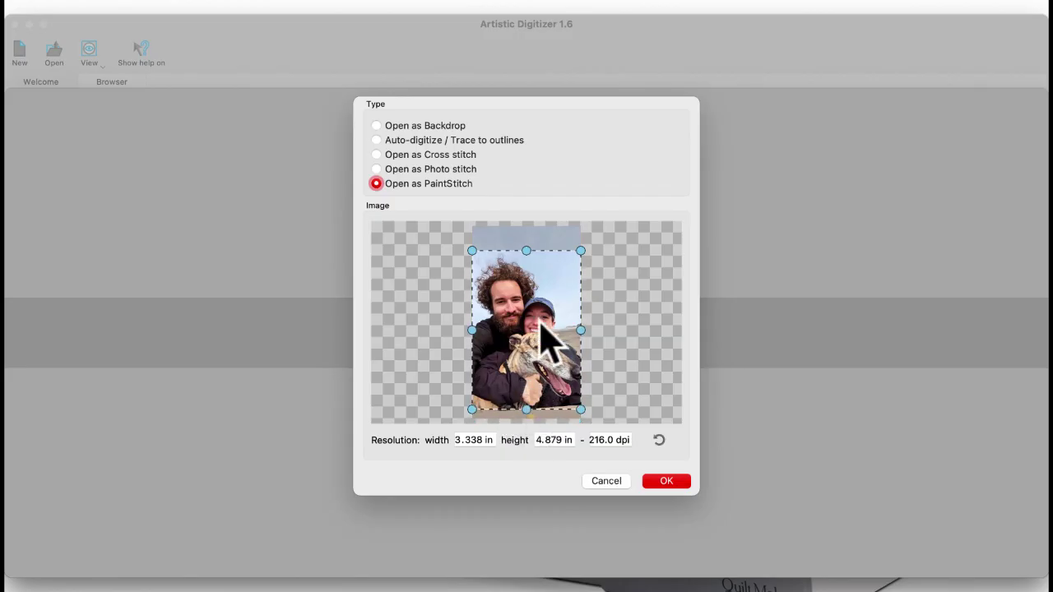
{"action": "left_click", "coordinate": [466, 440]}
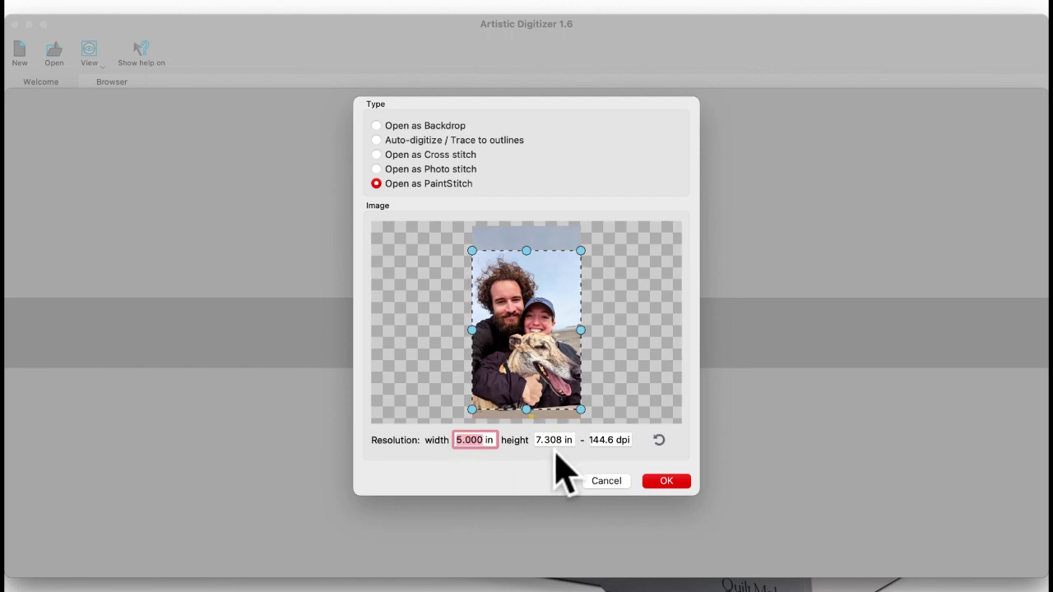
{"action": "left_click", "coordinate": [671, 479]}
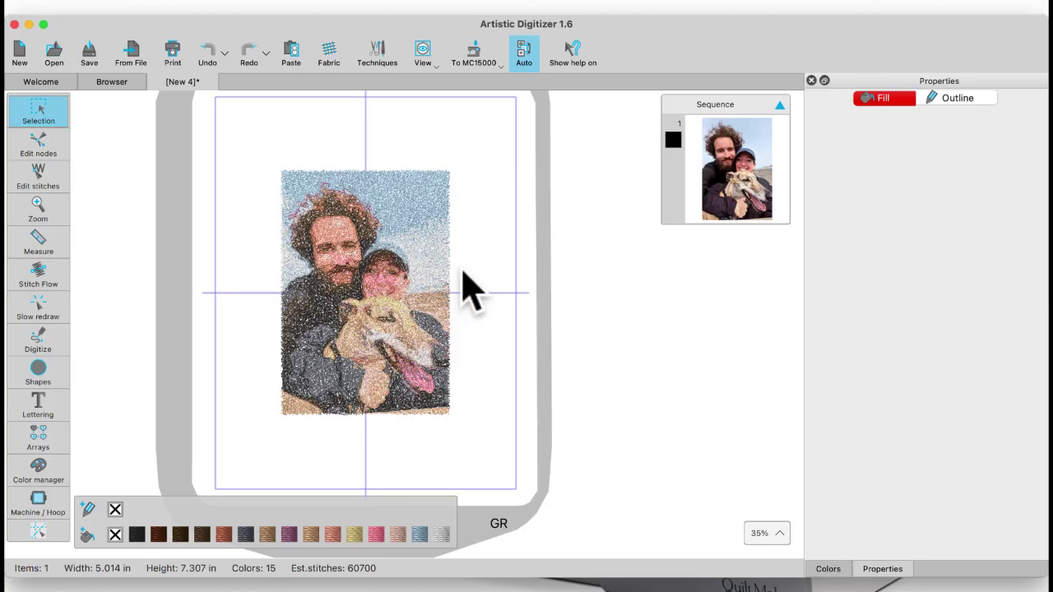
Try the MARATHON POLYESTER palette on the PaintStitch design and switch back to JANOME
{"action": "left_click", "coordinate": [362, 259]}
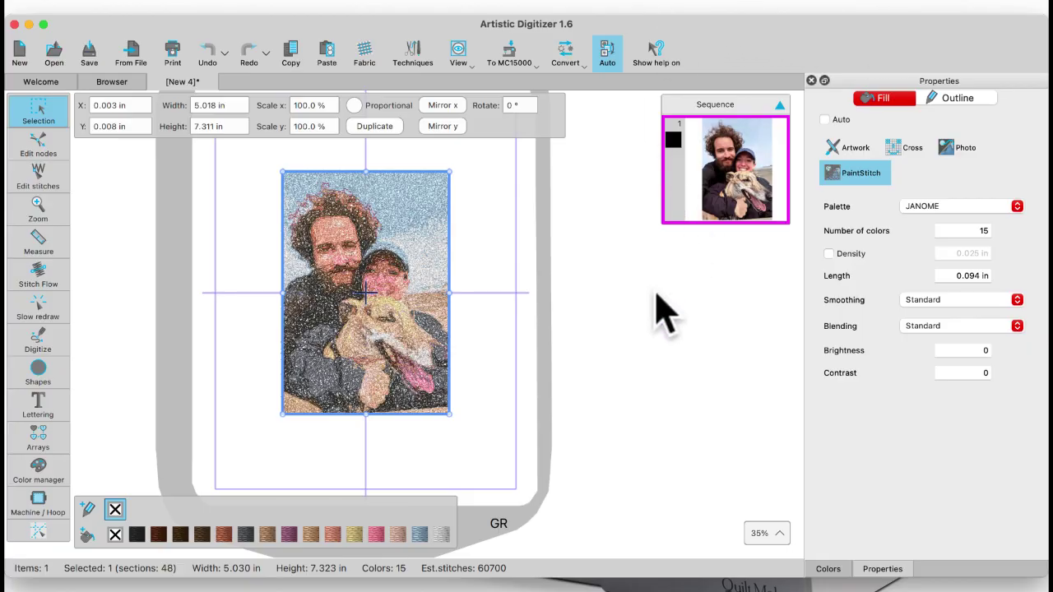
{"action": "scroll", "coordinate": [665, 313], "scroll_direction": "right", "scroll_amount": 3}
{"action": "scroll", "coordinate": [665, 313], "scroll_direction": "left", "scroll_amount": 1}
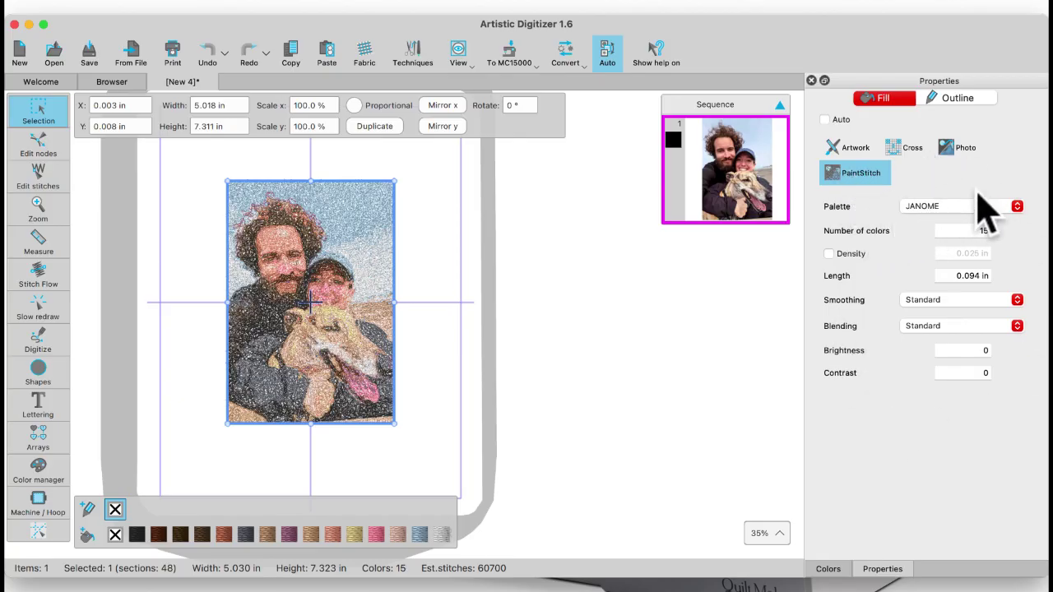
{"action": "left_click", "coordinate": [1017, 207]}
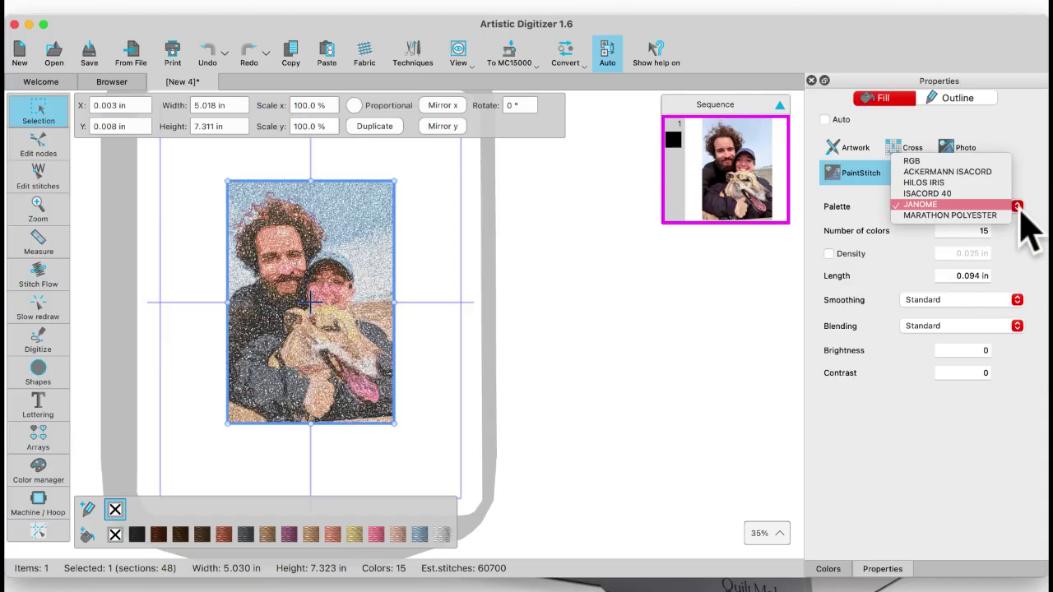
{"action": "left_click", "coordinate": [948, 216]}
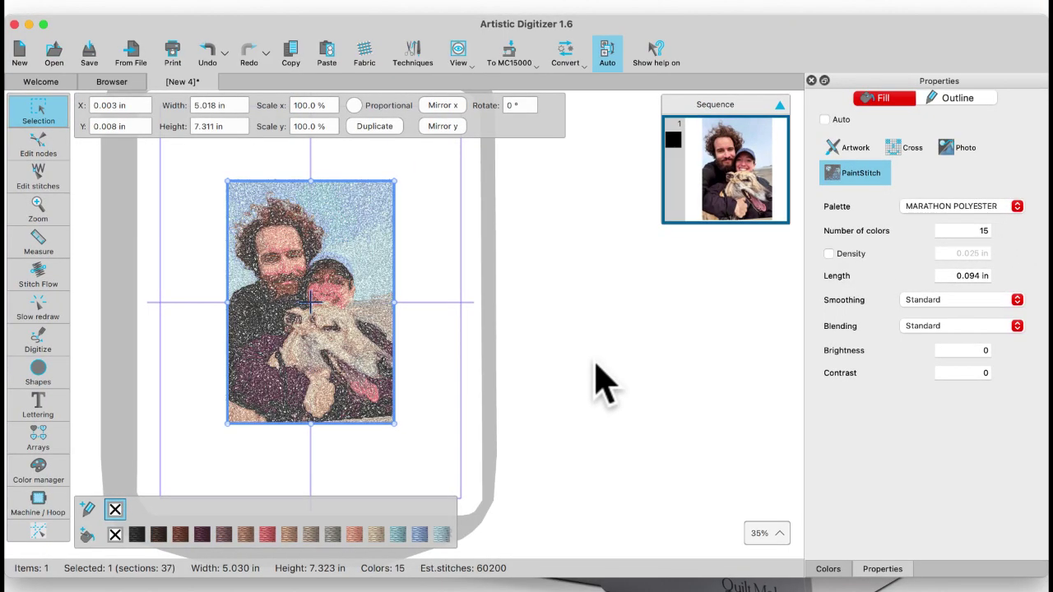
{"action": "left_click", "coordinate": [1017, 206]}
{"action": "left_click", "coordinate": [971, 209]}
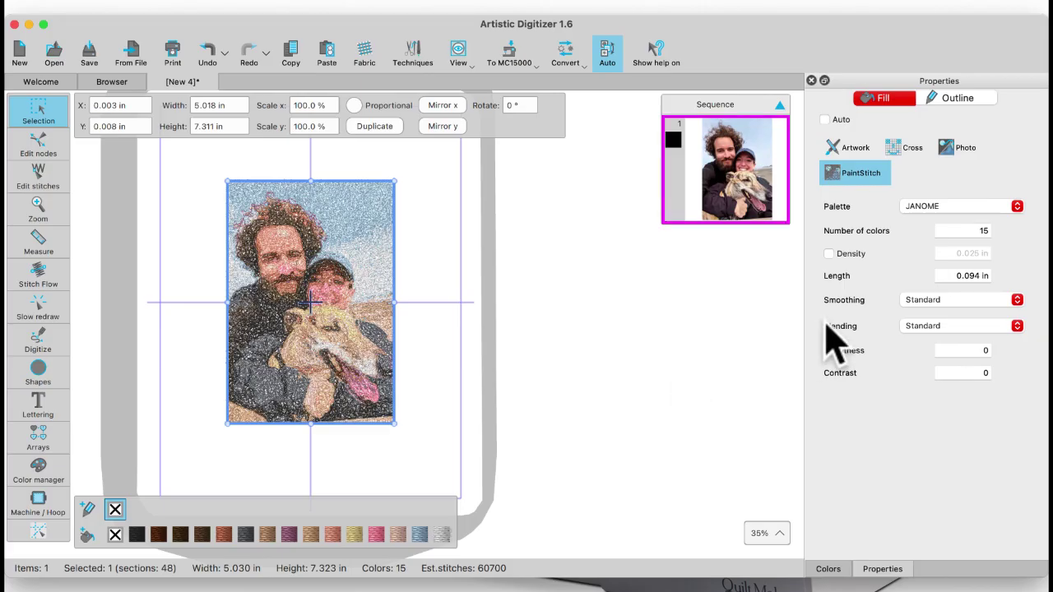
Try to set the PaintStitch design's number of colors to 20
{"action": "double_click", "coordinate": [983, 231]}
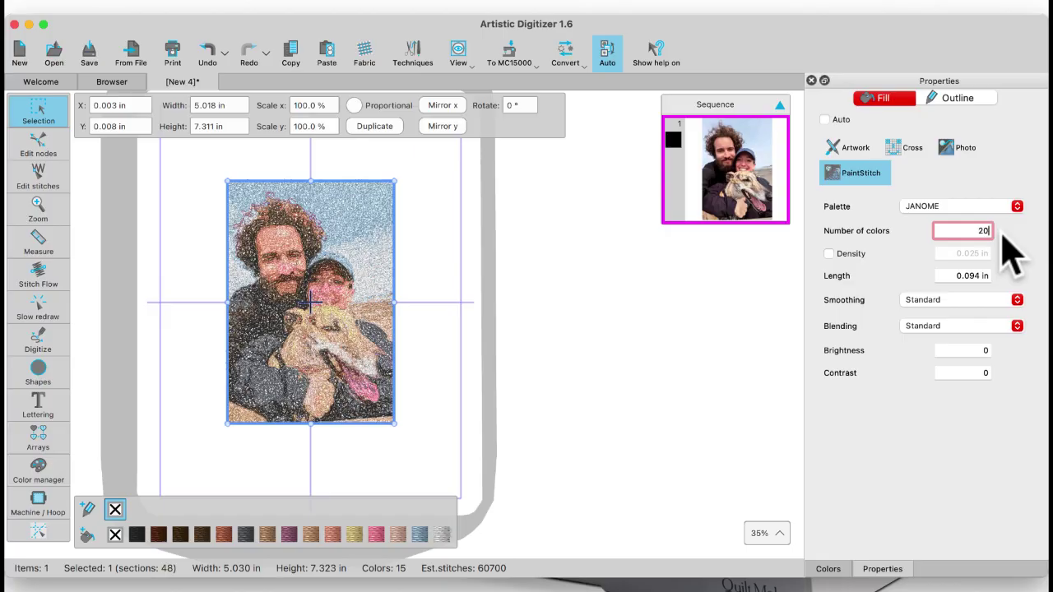
{"action": "left_click", "coordinate": [761, 321]}
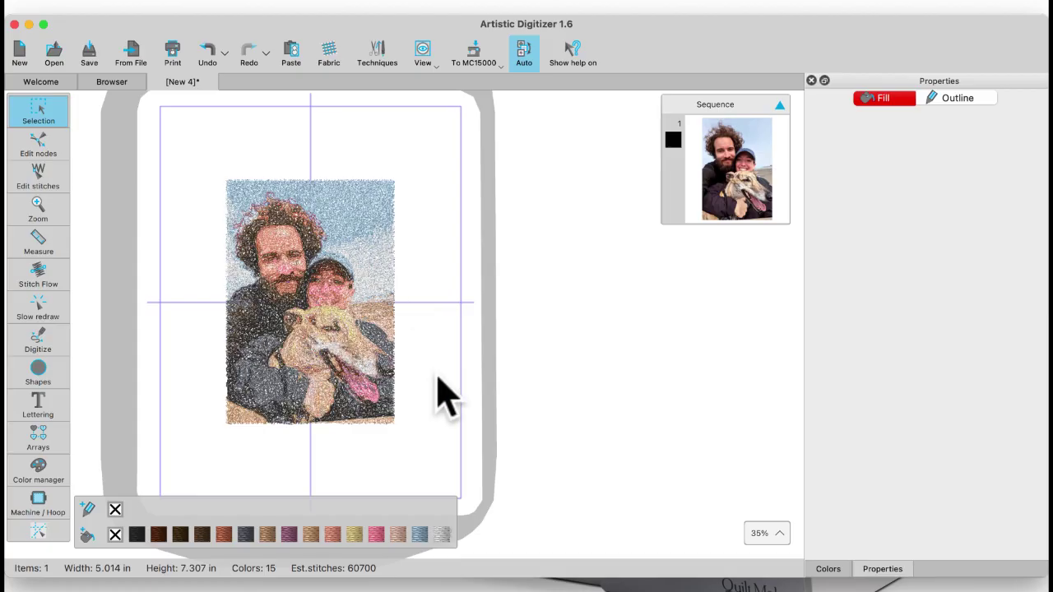
Enable custom density for the PaintStitch design and set it to 0.4 mm
{"action": "left_click", "coordinate": [378, 379]}
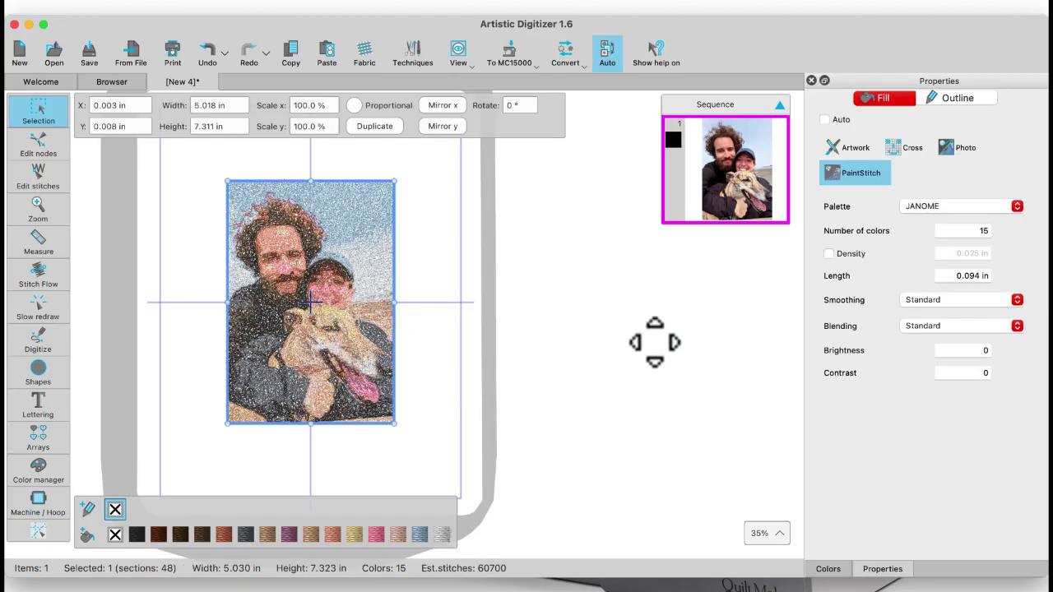
{"action": "left_click", "coordinate": [829, 255]}
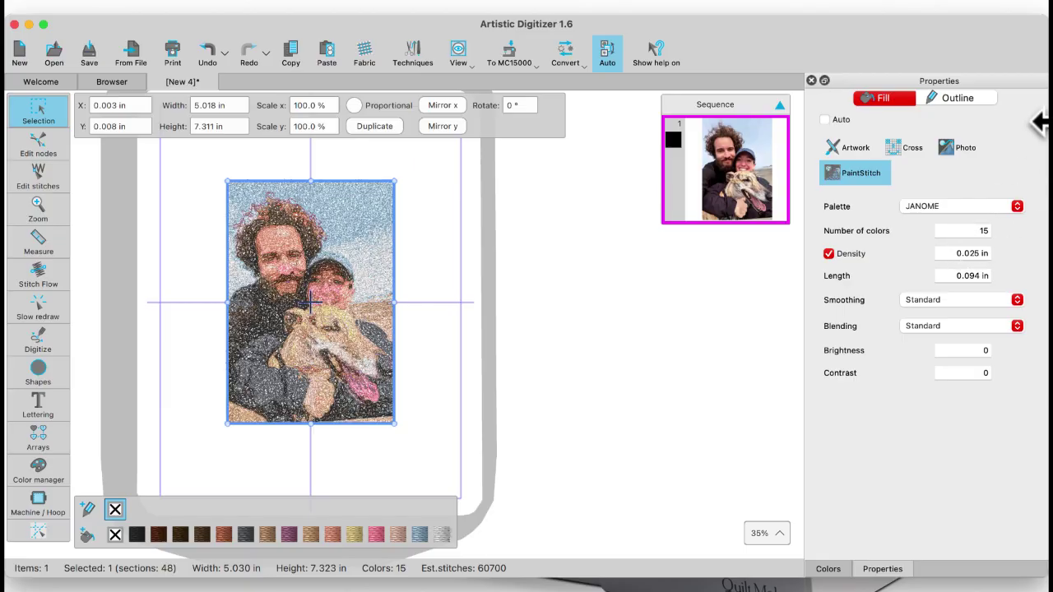
{"action": "left_click", "coordinate": [955, 253]}
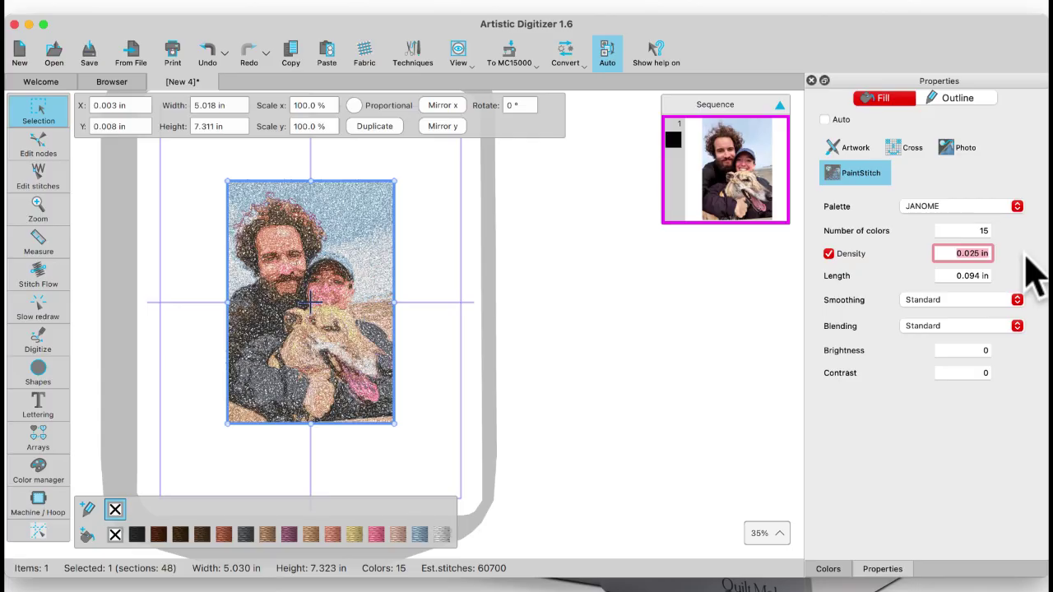
{"action": "key", "text": "BackSpace"}
{"action": "type", "text": ".4mm"}
{"action": "key", "text": "Return"}
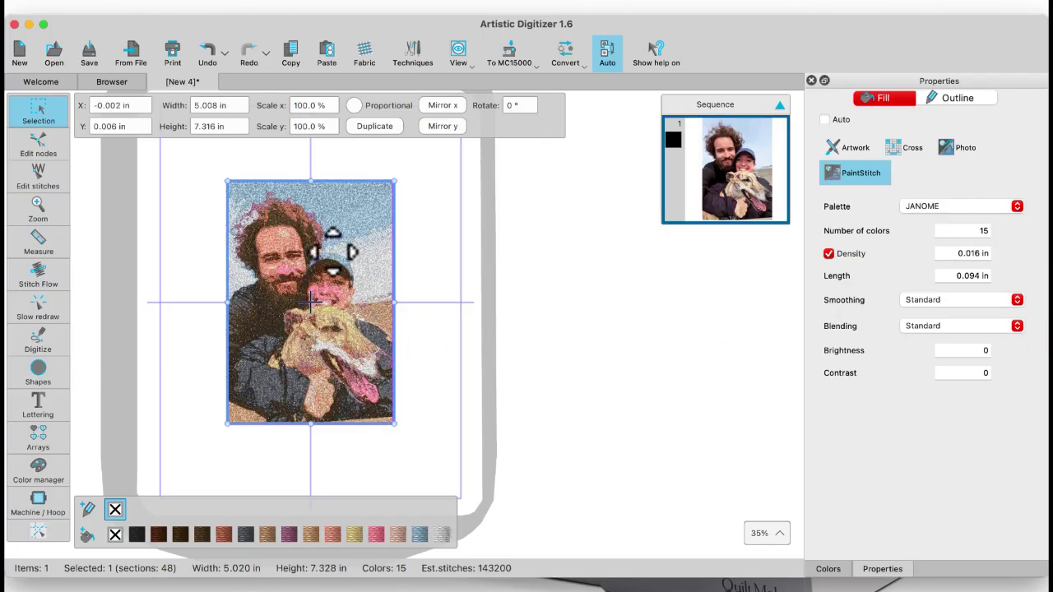
{"action": "scroll", "coordinate": [322, 349], "scroll_direction": "up", "scroll_amount": 5}
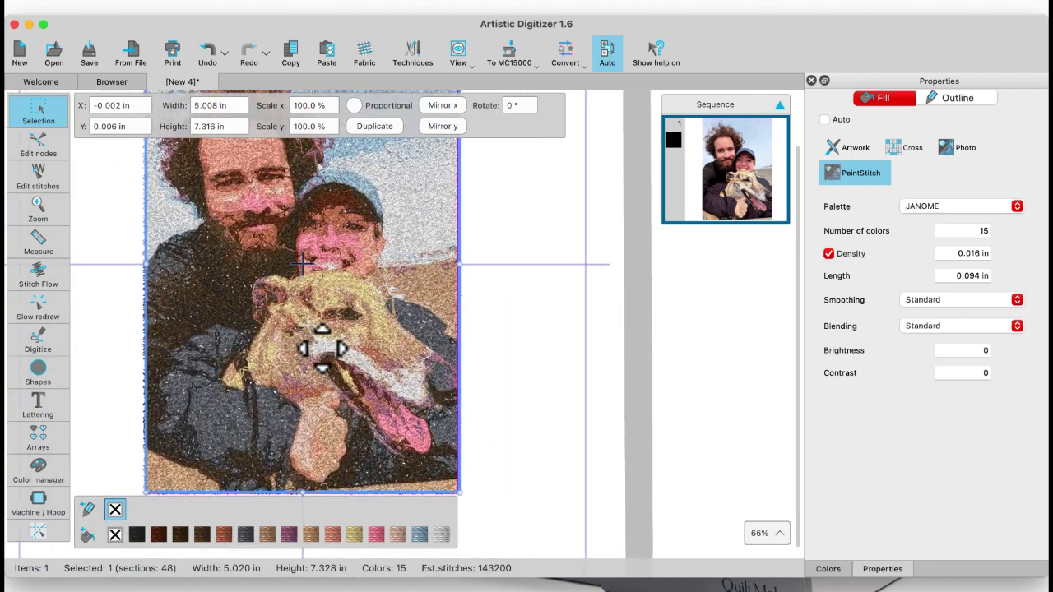
{"action": "scroll", "coordinate": [321, 349], "scroll_direction": "down", "scroll_amount": 3}
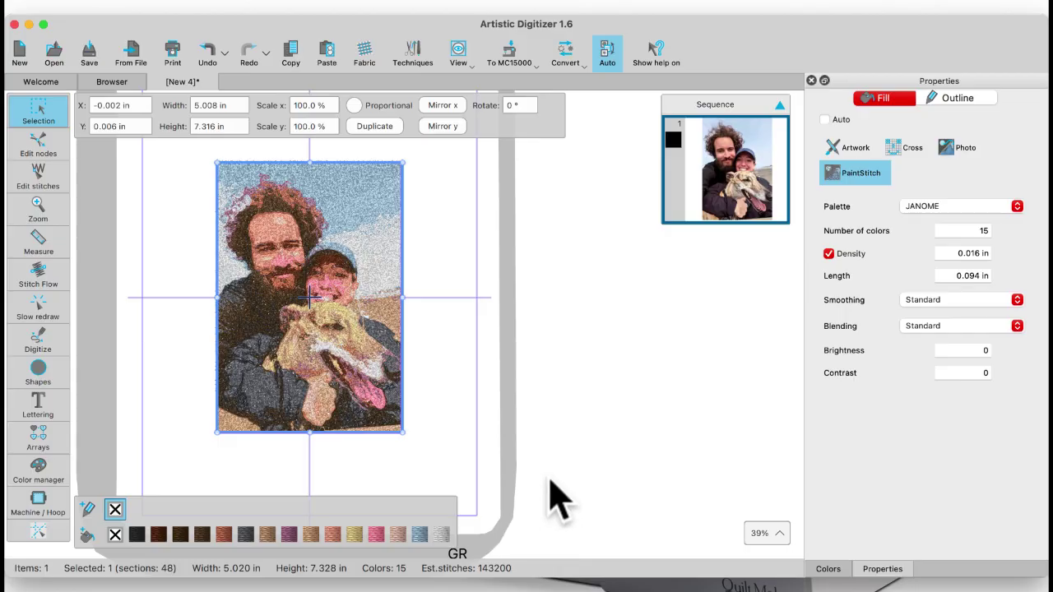
Try High smoothing on the PaintStitch design, inspect the stitches up close, and return the smoothing to Standard
{"action": "left_click", "coordinate": [454, 424]}
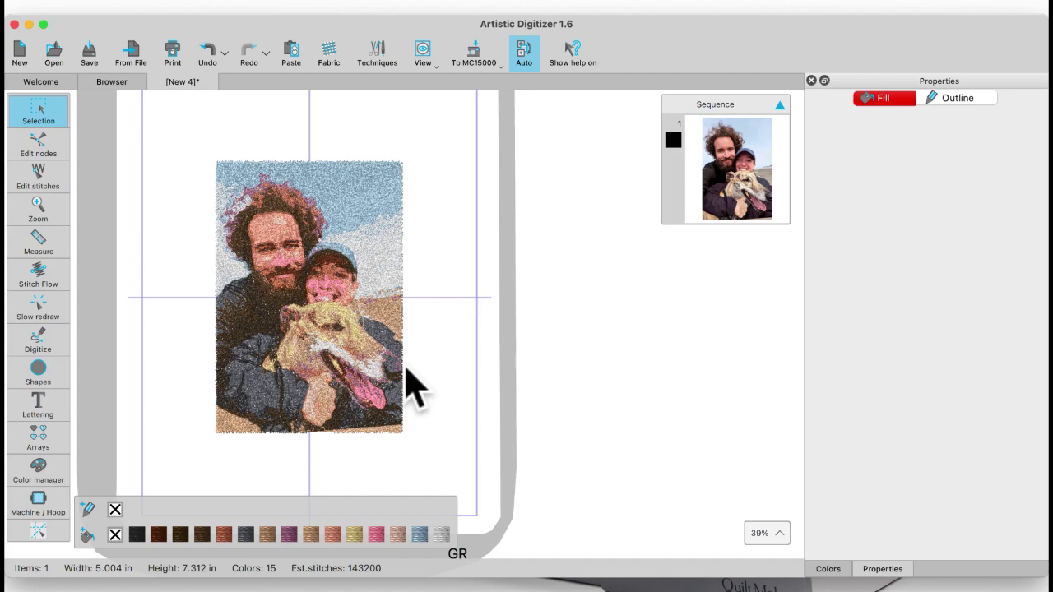
{"action": "left_click", "coordinate": [348, 348]}
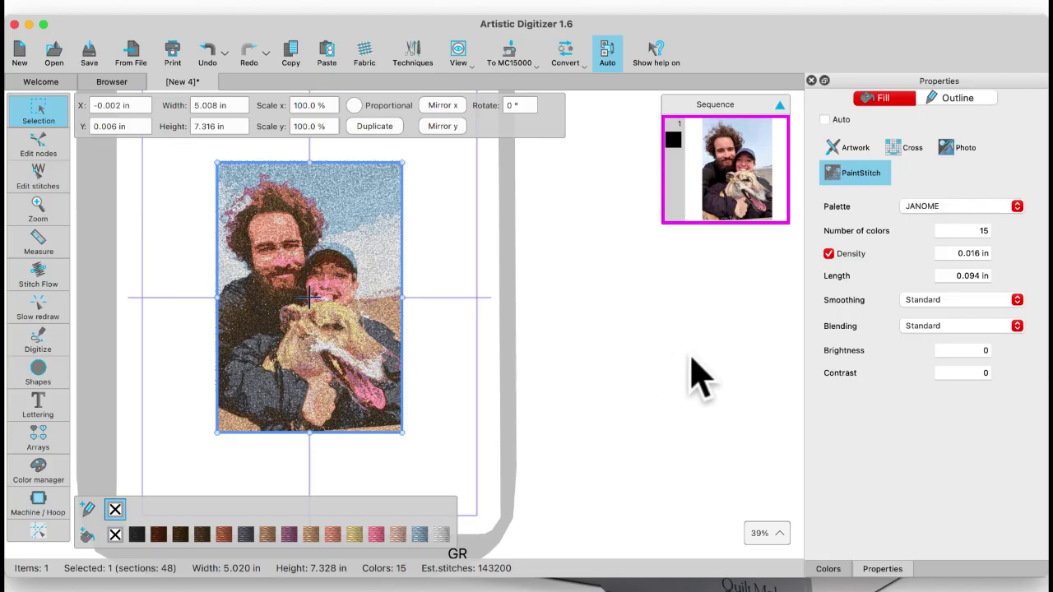
{"action": "left_click", "coordinate": [1018, 301]}
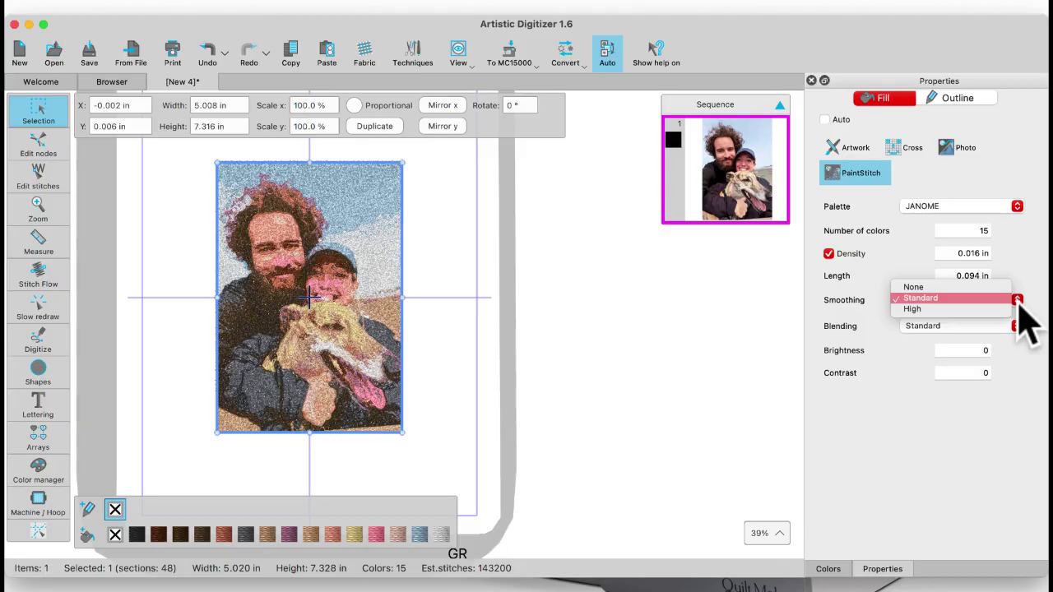
{"action": "left_click", "coordinate": [946, 309]}
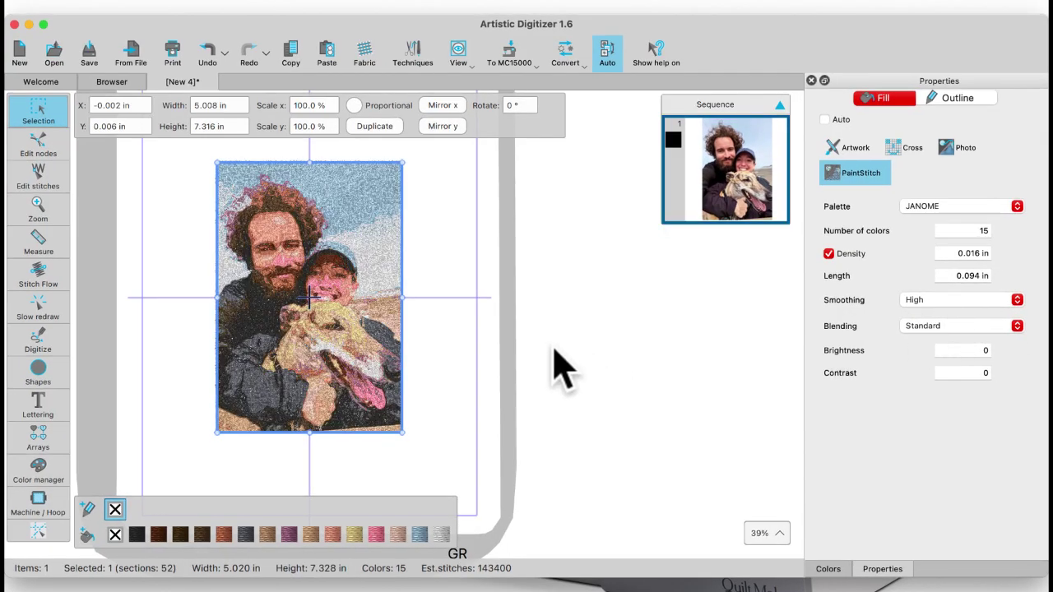
{"action": "scroll", "coordinate": [366, 317], "scroll_direction": "up", "scroll_amount": 3}
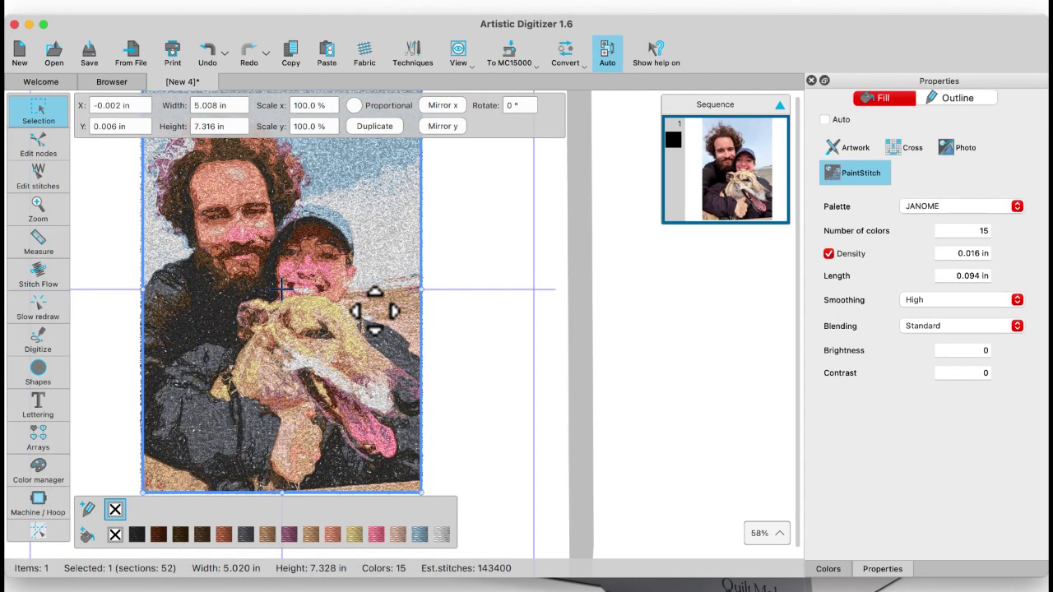
{"action": "scroll", "coordinate": [188, 172], "scroll_direction": "up", "scroll_amount": 2}
{"action": "scroll", "coordinate": [189, 172], "scroll_direction": "left", "scroll_amount": 1}
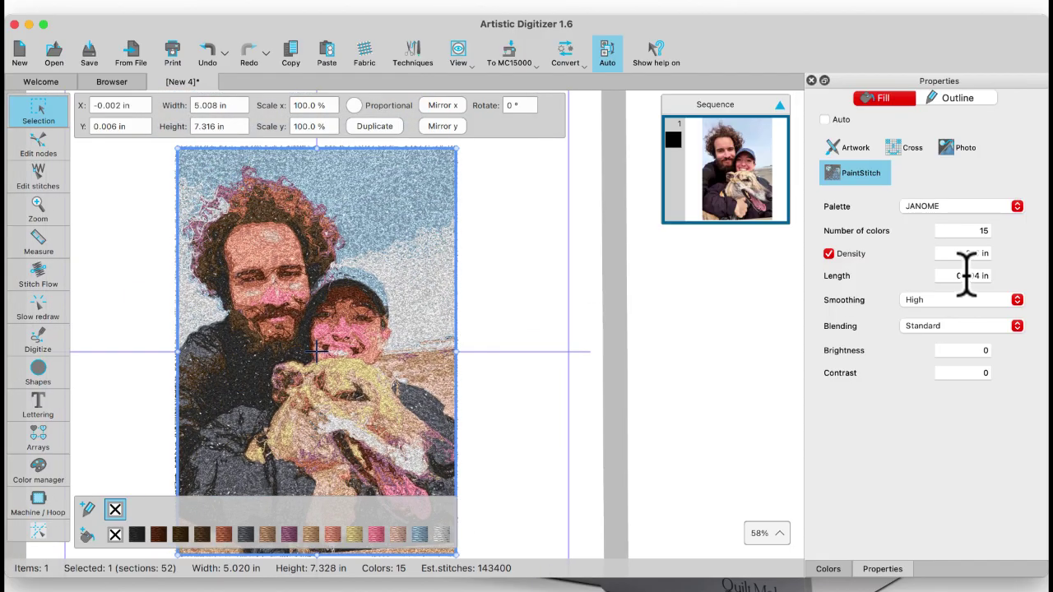
{"action": "left_click", "coordinate": [1017, 300]}
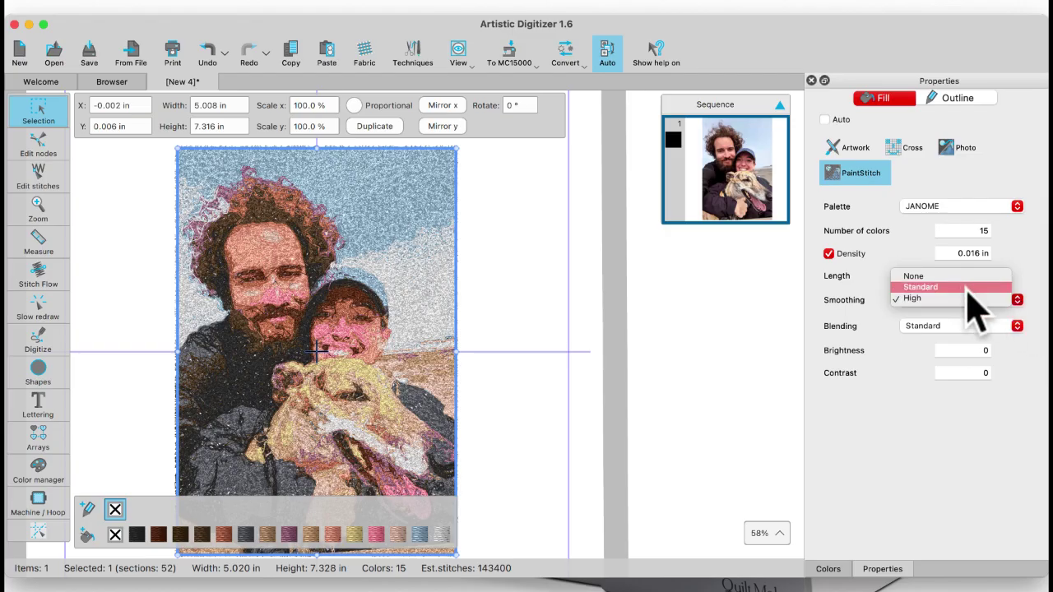
{"action": "left_click", "coordinate": [957, 300]}
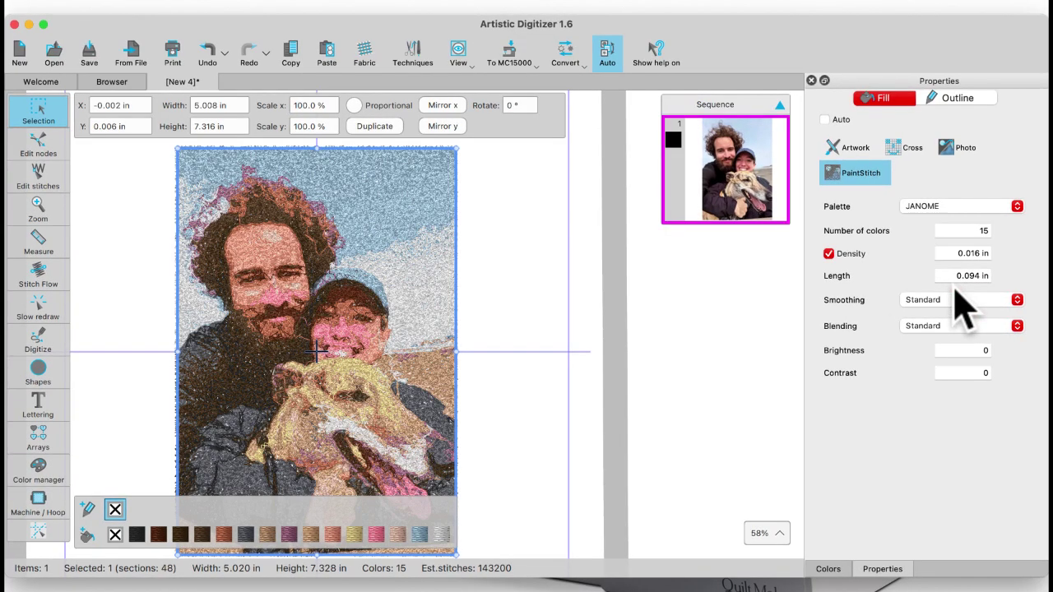
Set the PaintStitch design's smoothing to None and its blending to High
{"action": "left_click", "coordinate": [1017, 300]}
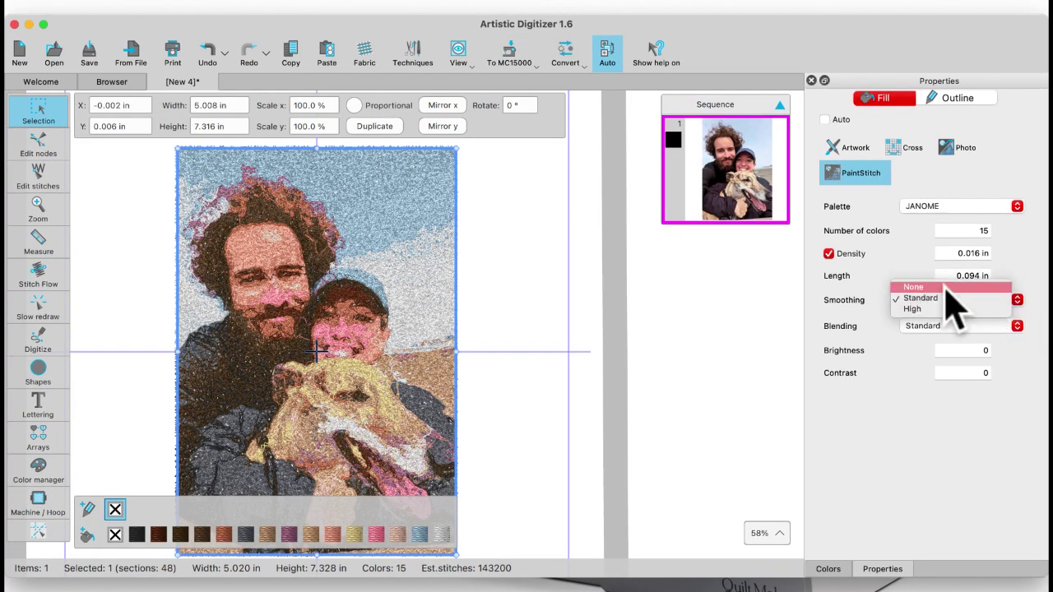
{"action": "left_click", "coordinate": [922, 301]}
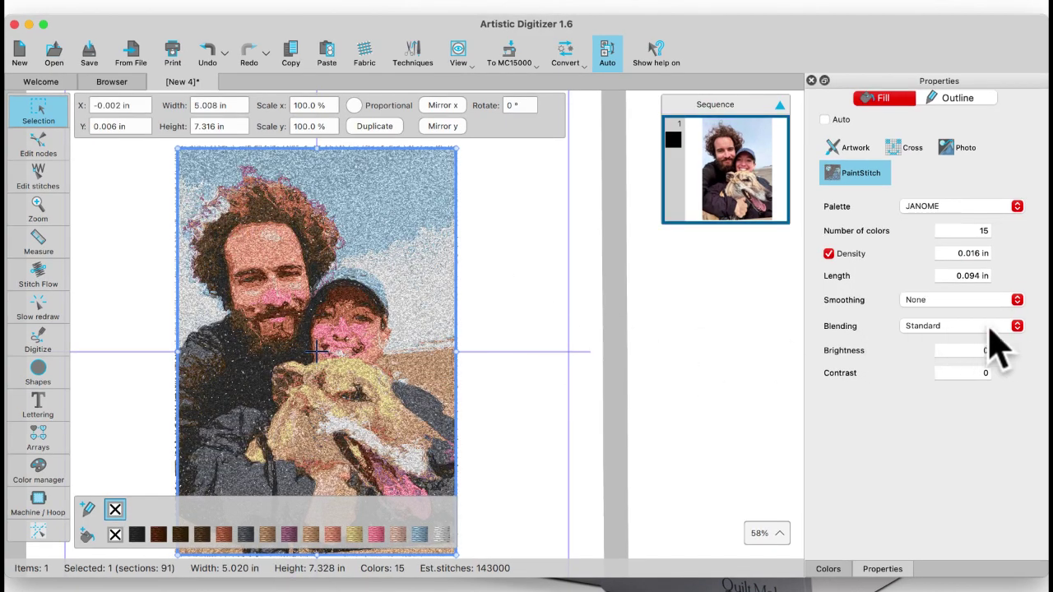
{"action": "left_click", "coordinate": [1021, 326]}
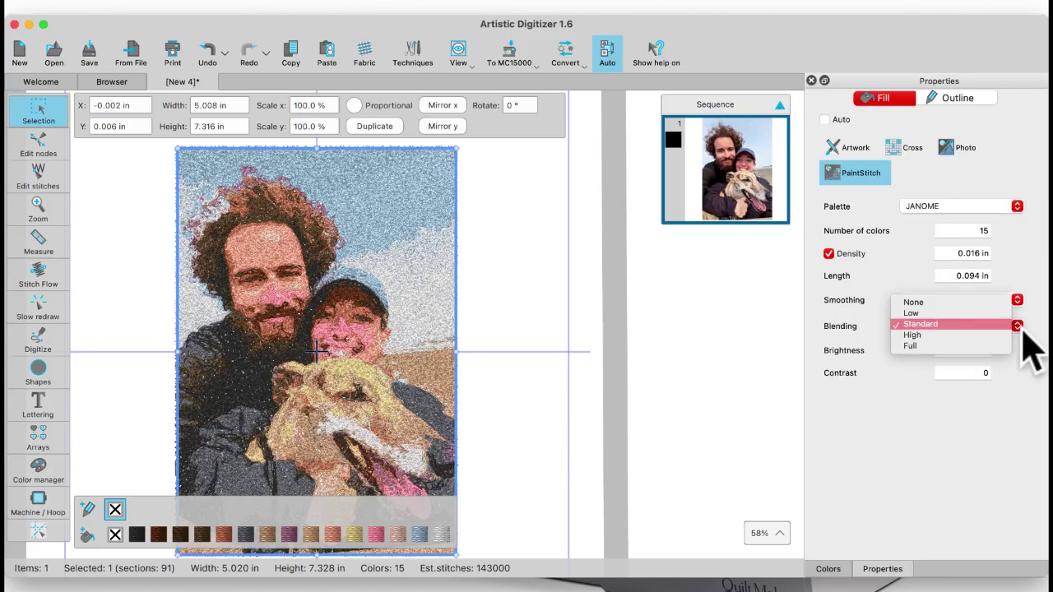
{"action": "left_click", "coordinate": [932, 335]}
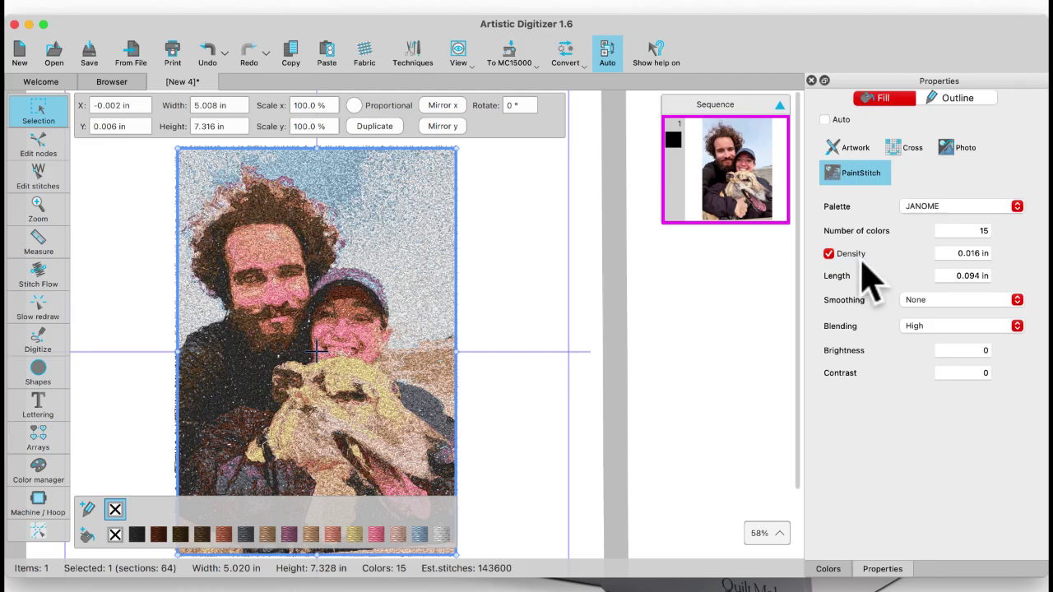
Try Full blending on the PaintStitch design, and set both its blending and smoothing to Standard
{"action": "left_click", "coordinate": [1019, 327]}
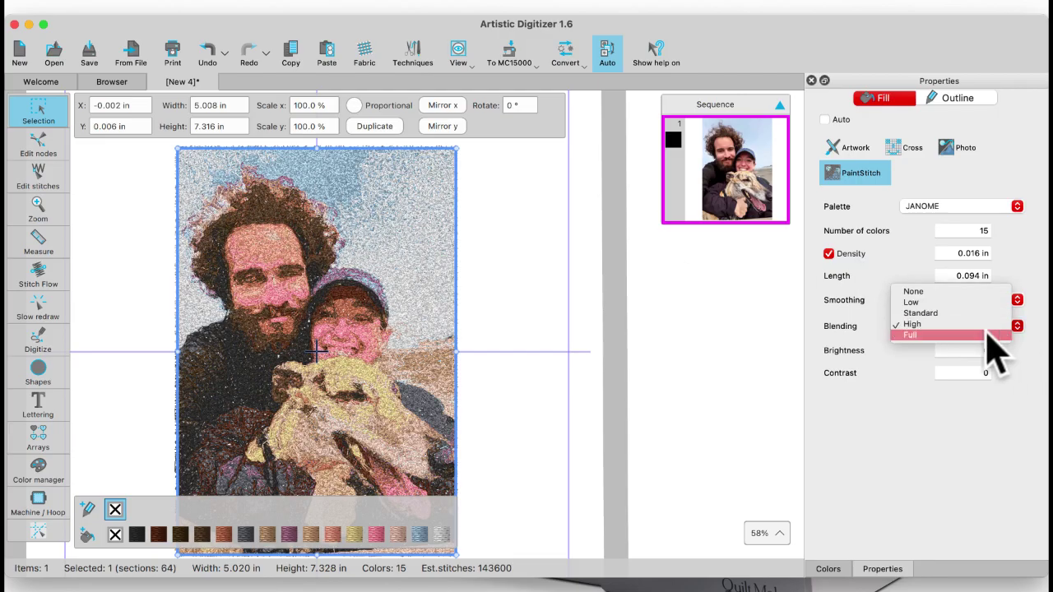
{"action": "left_click", "coordinate": [939, 336]}
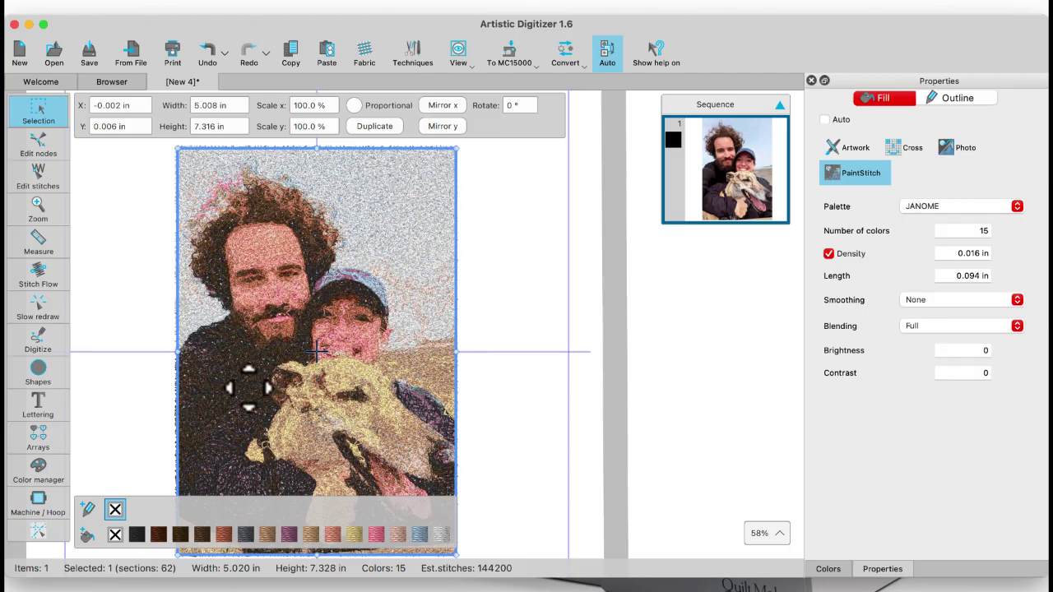
{"action": "left_click", "coordinate": [1018, 326]}
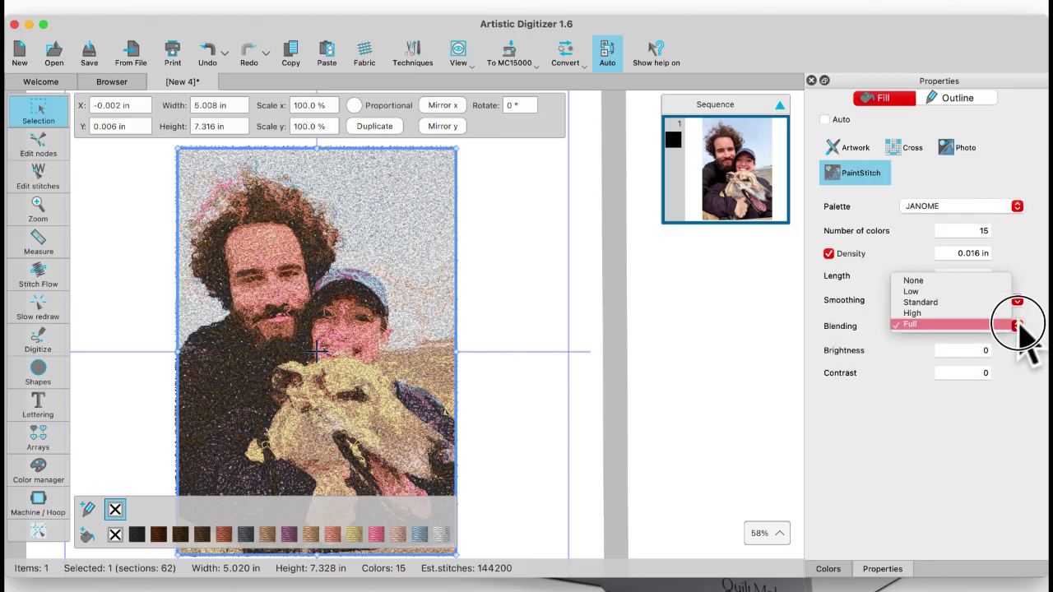
{"action": "left_click", "coordinate": [951, 302]}
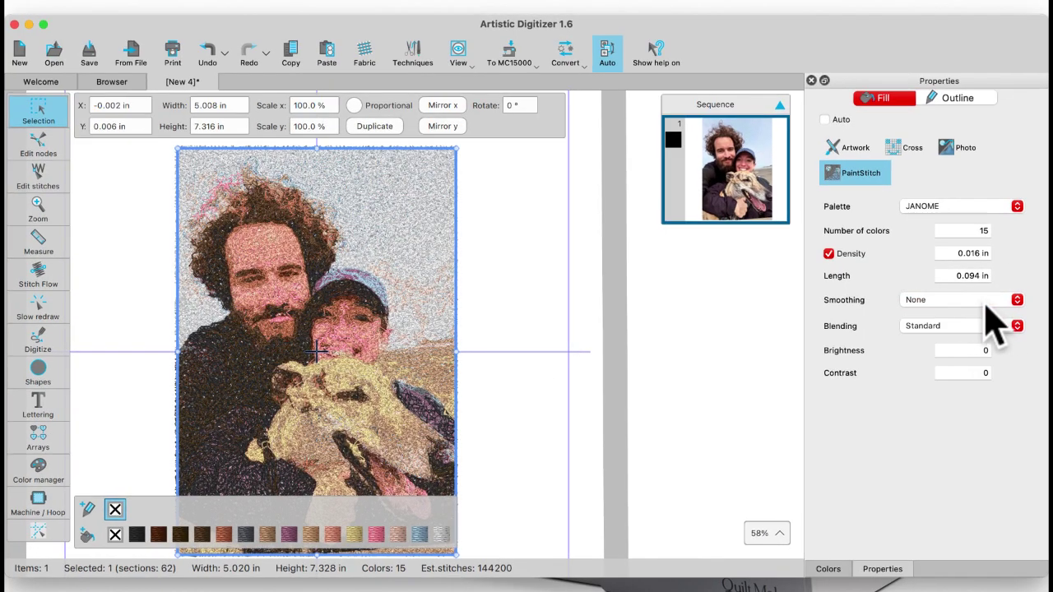
{"action": "left_click", "coordinate": [1018, 299]}
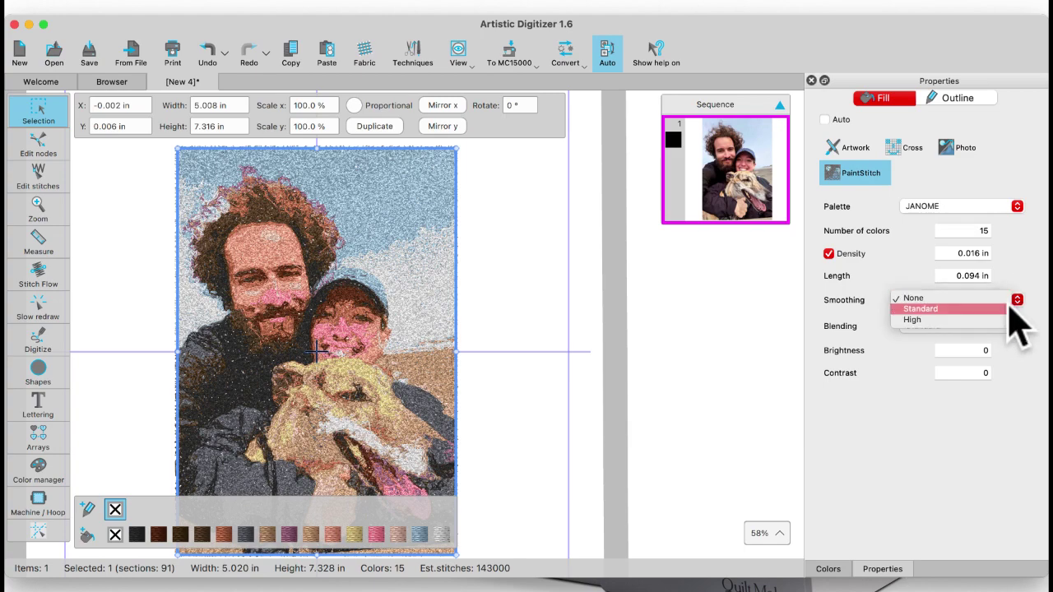
{"action": "left_click", "coordinate": [947, 308]}
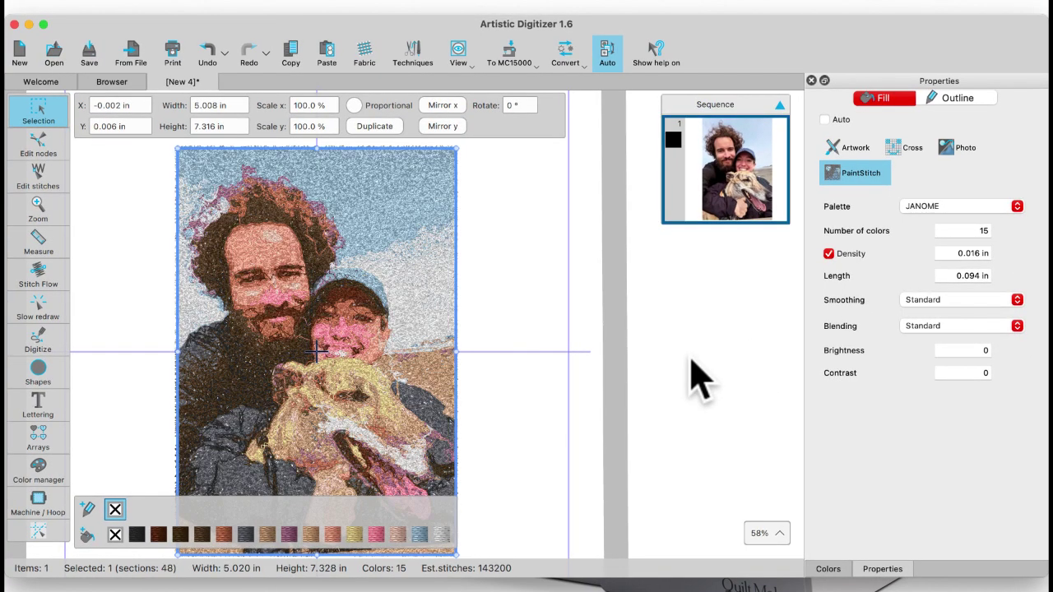
Try a brightness of 2 on the PaintStitch design and return the brightness to 0
{"action": "left_click", "coordinate": [982, 351]}
{"action": "type", "text": "2"}
{"action": "key", "text": "Return"}
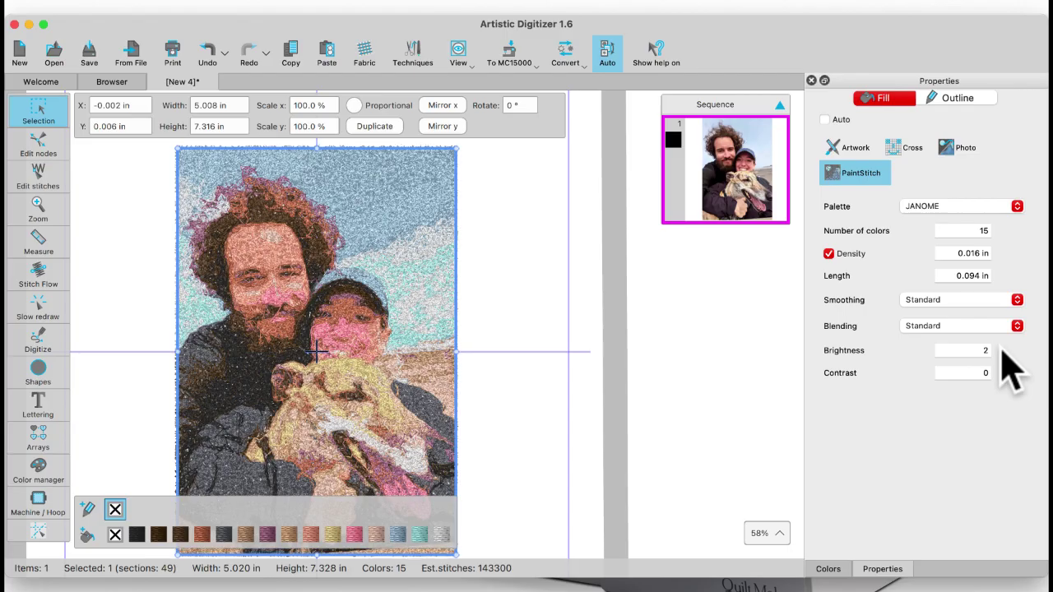
{"action": "double_click", "coordinate": [982, 350]}
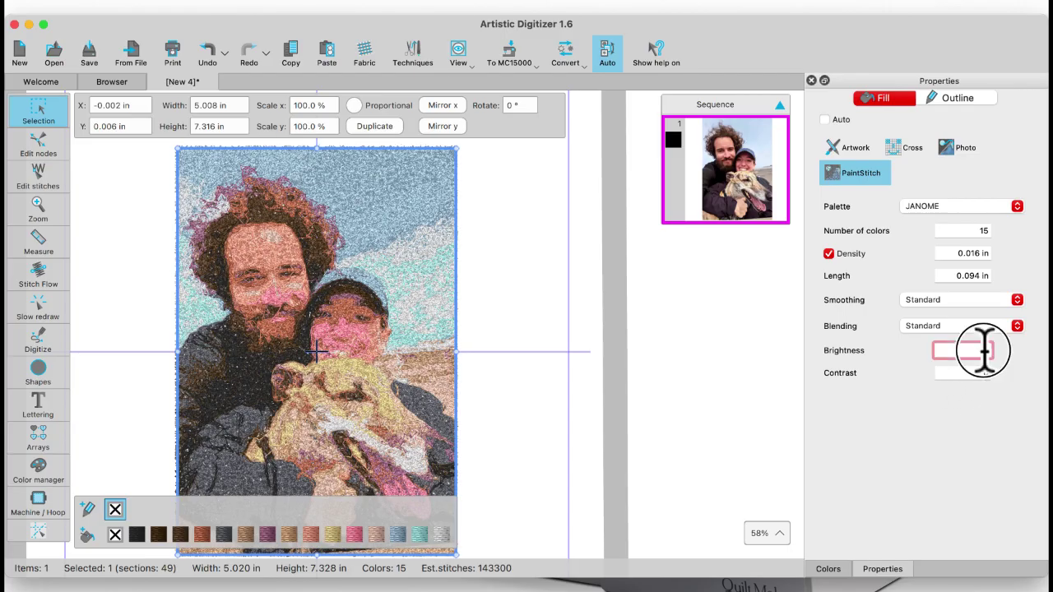
{"action": "type", "text": "0"}
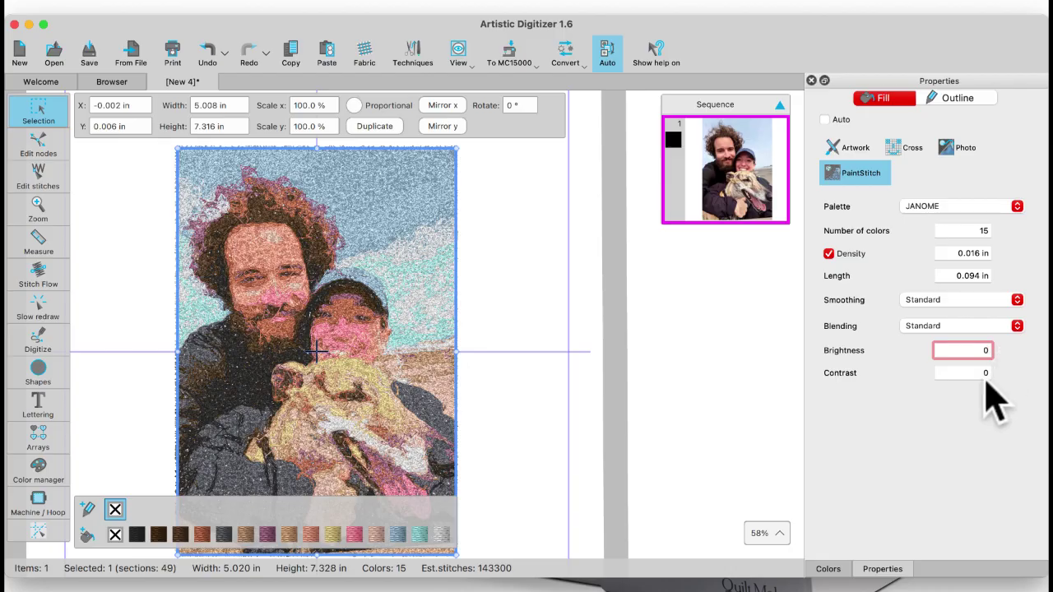
{"action": "left_click", "coordinate": [985, 373]}
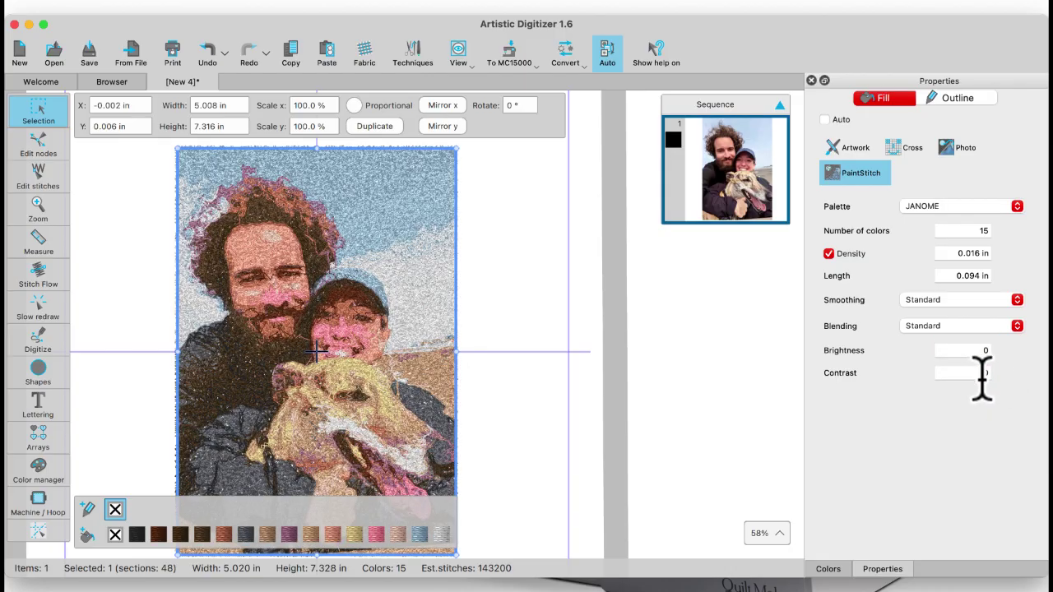
Try a contrast of 1 on the PaintStitch design and raise the contrast to 3
{"action": "left_click", "coordinate": [1002, 377]}
{"action": "key", "text": "BackSpace"}
{"action": "type", "text": "1"}
{"action": "key", "text": "Return"}
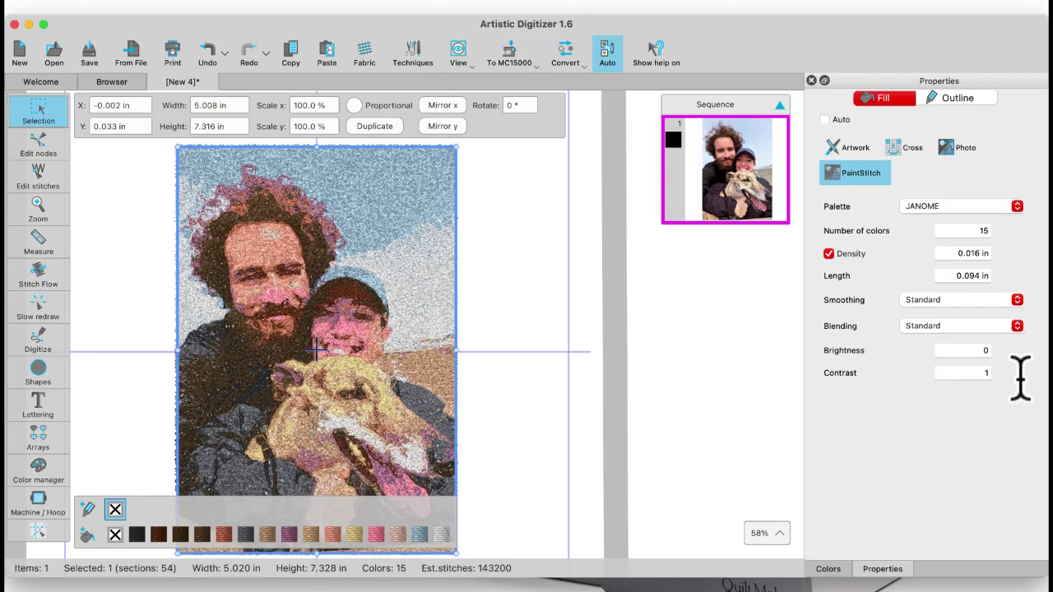
{"action": "left_click", "coordinate": [984, 374]}
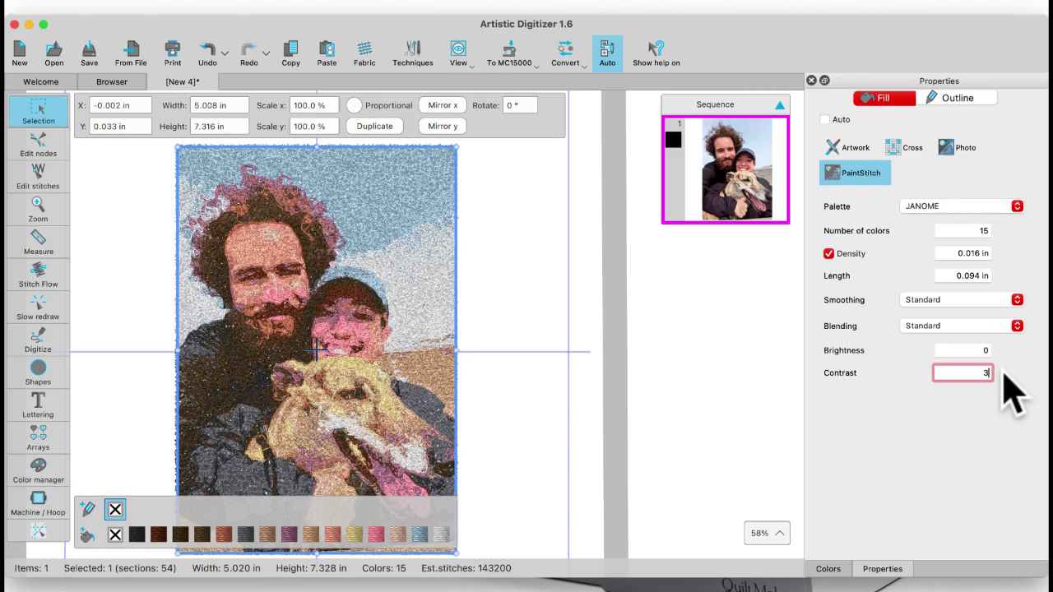
{"action": "key", "text": "Return"}
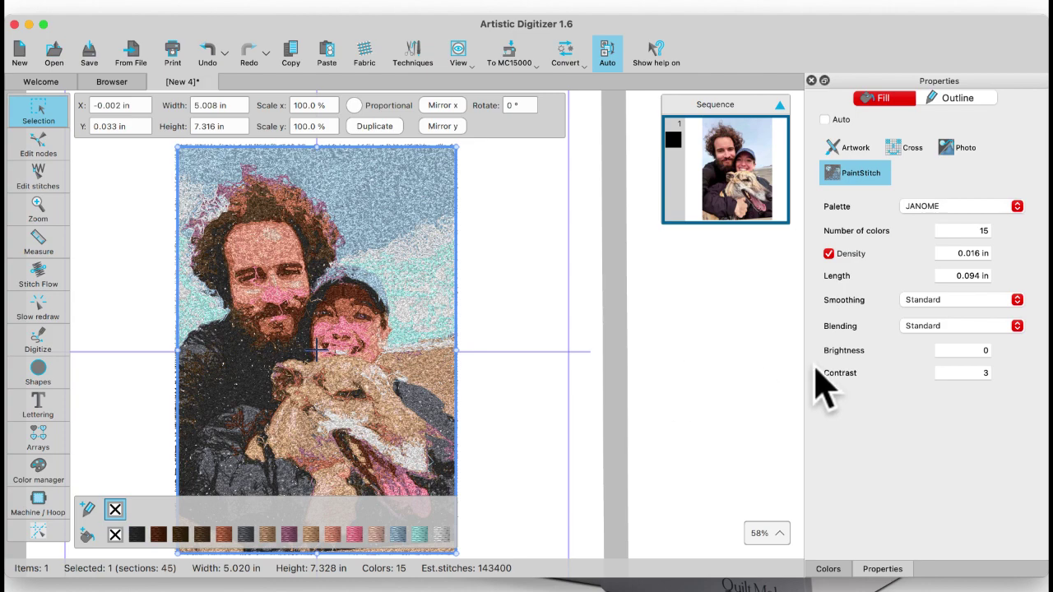
Try a brightness of 4 together with the contrast of 3, and restore the brightness to 0
{"action": "left_click", "coordinate": [982, 350]}
{"action": "type", "text": "4"}
{"action": "key", "text": "Return"}
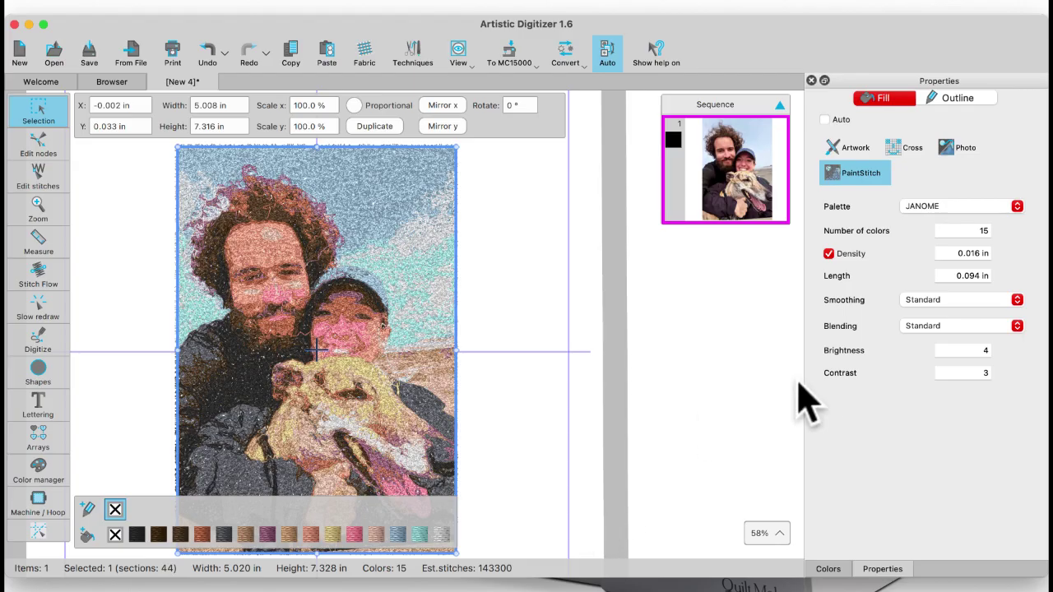
{"action": "left_click", "coordinate": [984, 351]}
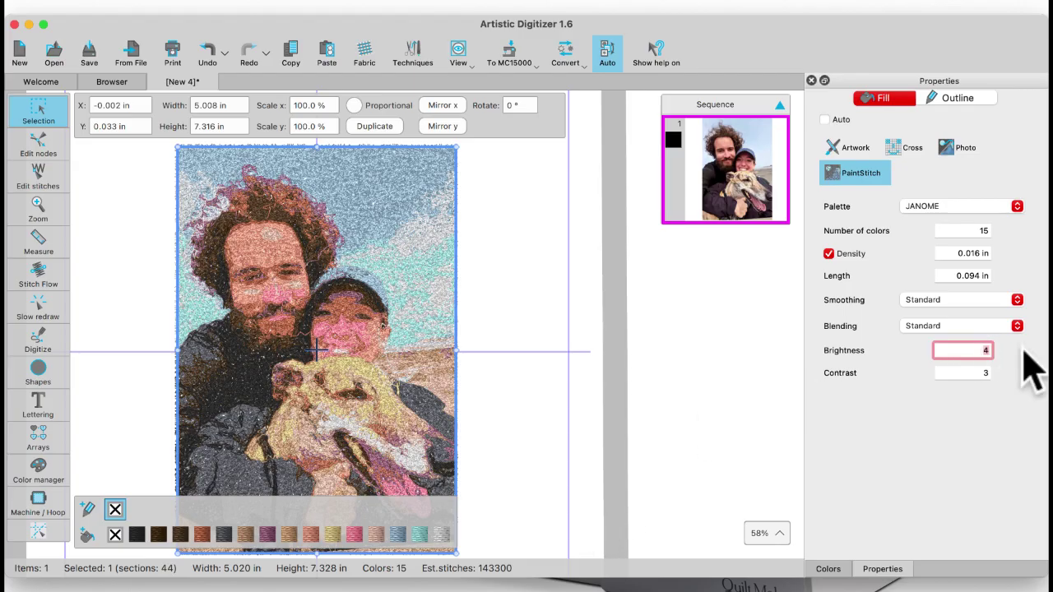
{"action": "type", "text": "0"}
{"action": "key", "text": "Return"}
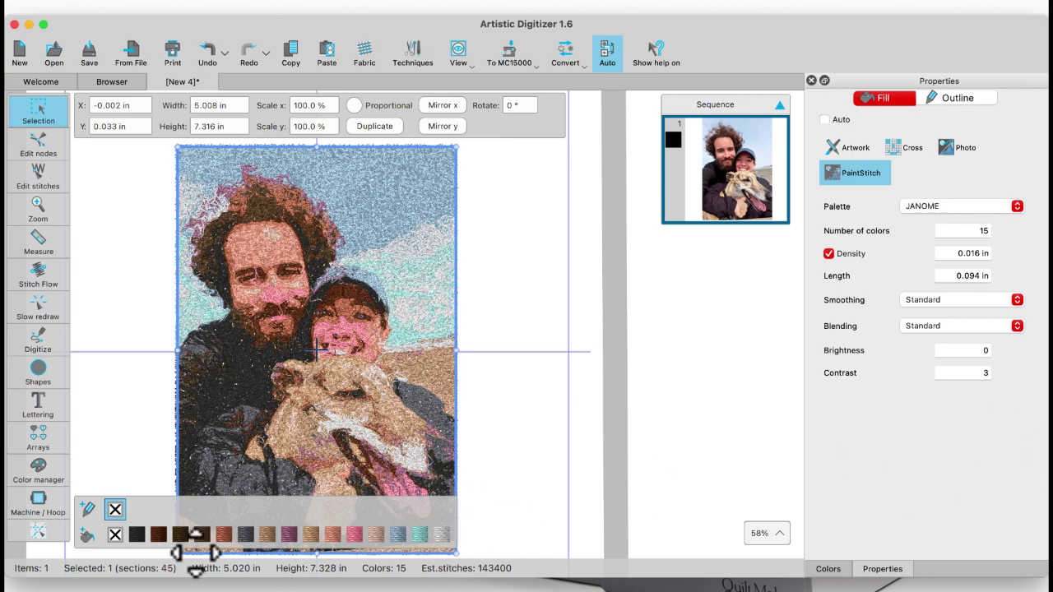
Try a circular Stitch Flow guide with the Subject option on the dog's face, and undo it
{"action": "left_click", "coordinate": [39, 275]}
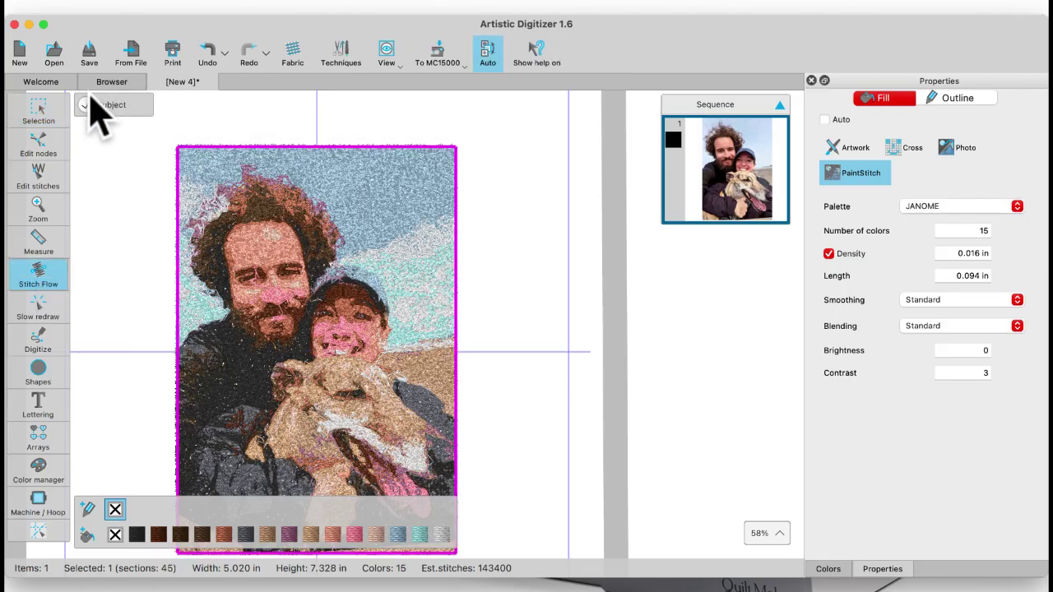
{"action": "left_click", "coordinate": [87, 106]}
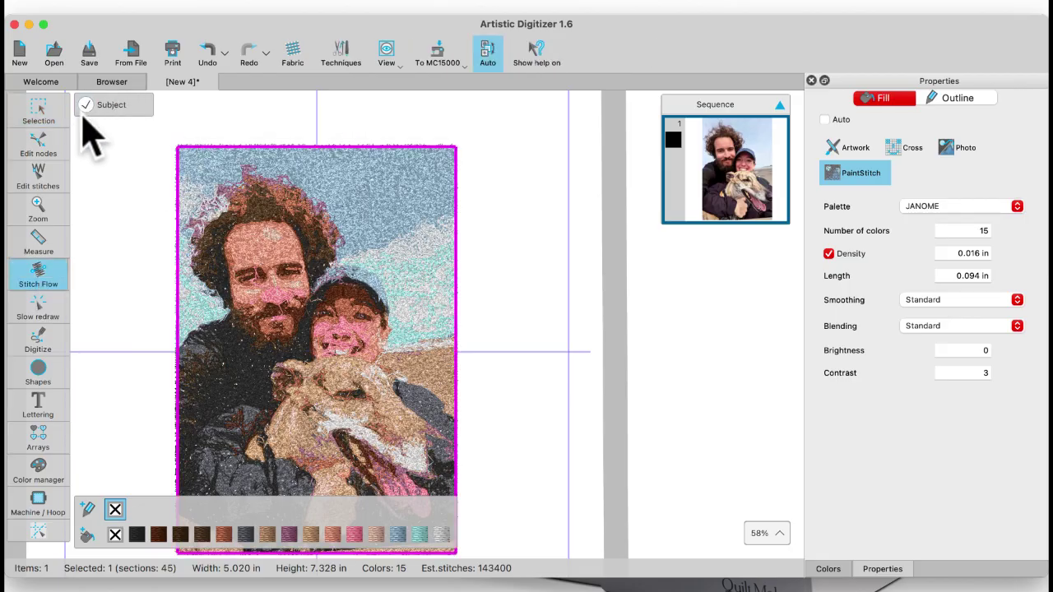
{"action": "left_click", "coordinate": [347, 338]}
{"action": "left_click_drag", "start_coordinate": [327, 376], "coordinate": [378, 409]}
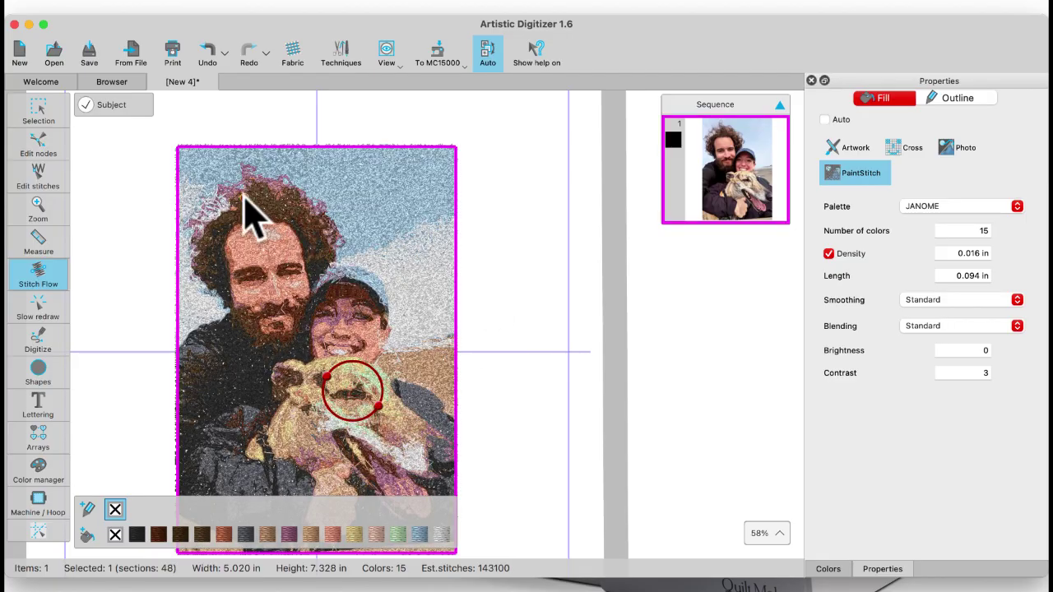
{"action": "left_click", "coordinate": [47, 123]}
{"action": "left_click", "coordinate": [42, 113]}
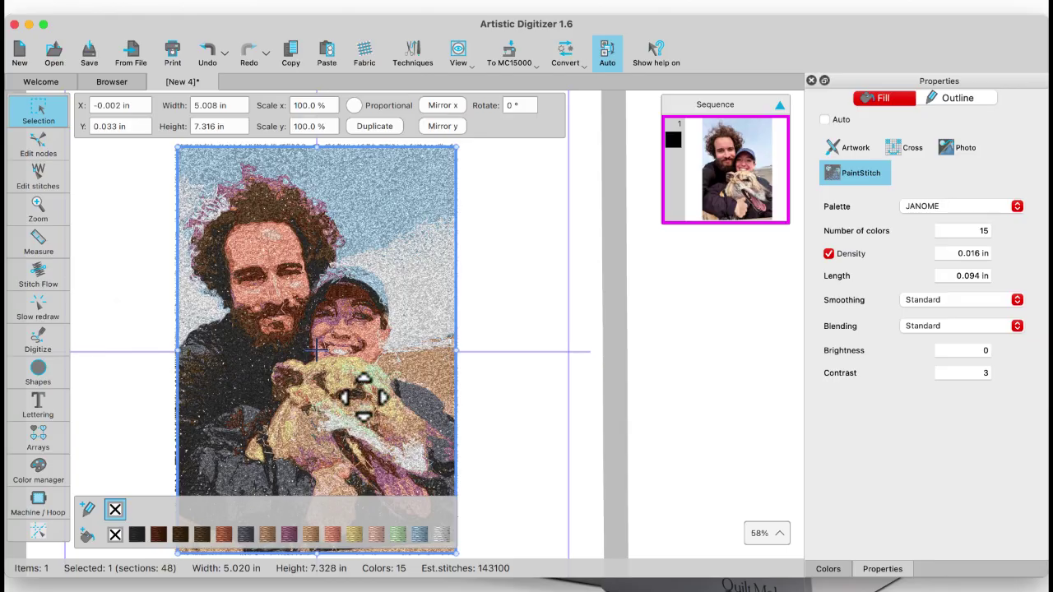
{"action": "left_click", "coordinate": [208, 49]}
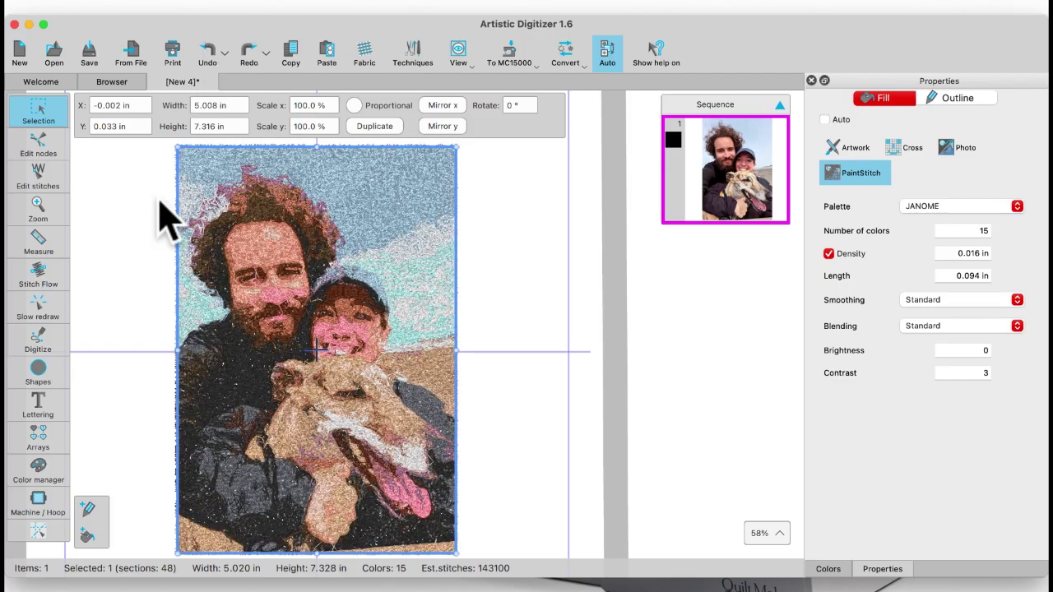
Try a circular Stitch Flow guide on the man's face, undo it, and return to the Selection tool
{"action": "left_click", "coordinate": [40, 276]}
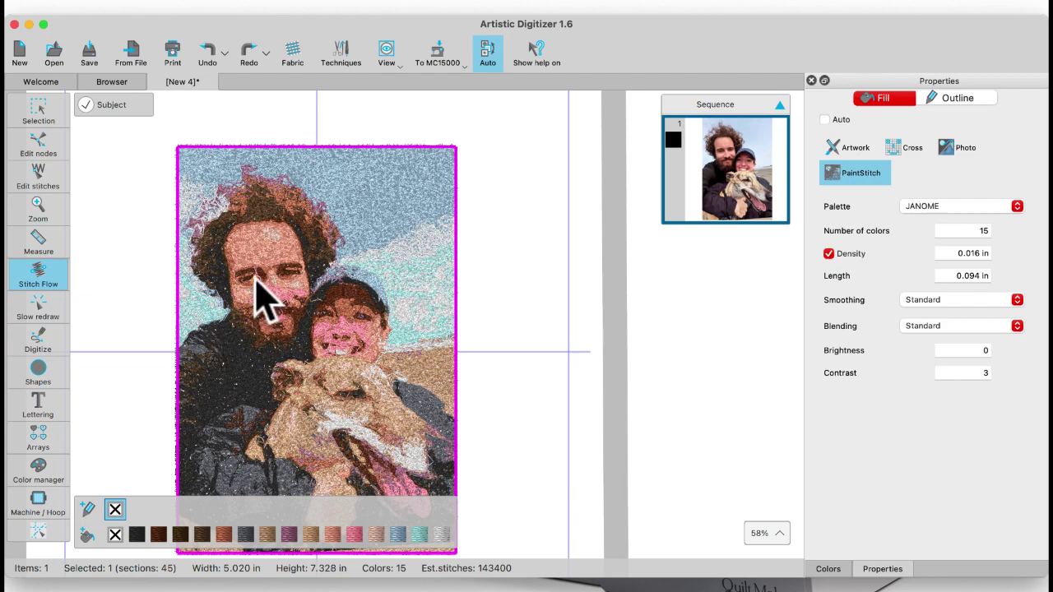
{"action": "mouse_move", "coordinate": [258, 286]}
{"action": "left_mouse_down"}
{"action": "mouse_move", "coordinate": [266, 303]}
{"action": "mouse_move", "coordinate": [301, 318]}
{"action": "left_mouse_up"}
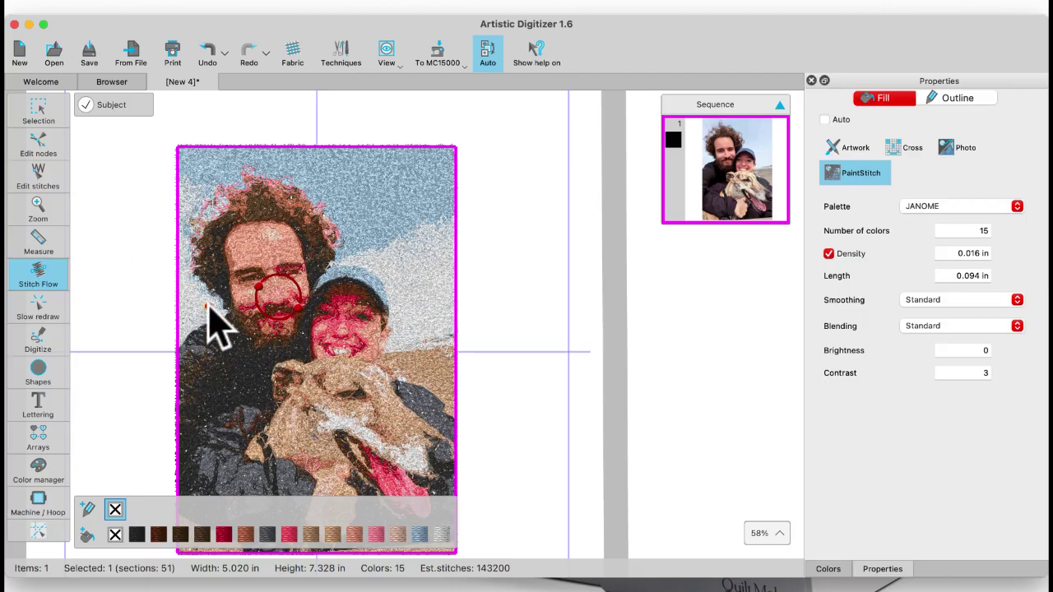
{"action": "left_click", "coordinate": [205, 51]}
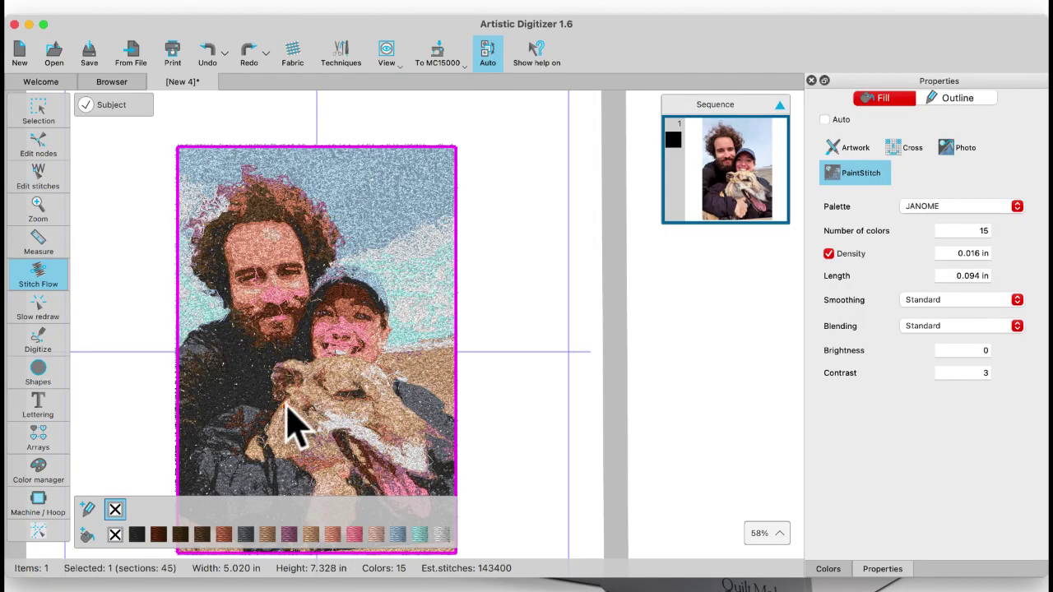
{"action": "scroll", "coordinate": [288, 421], "scroll_direction": "down", "scroll_amount": 3}
{"action": "scroll", "coordinate": [288, 421], "scroll_direction": "left", "scroll_amount": 1}
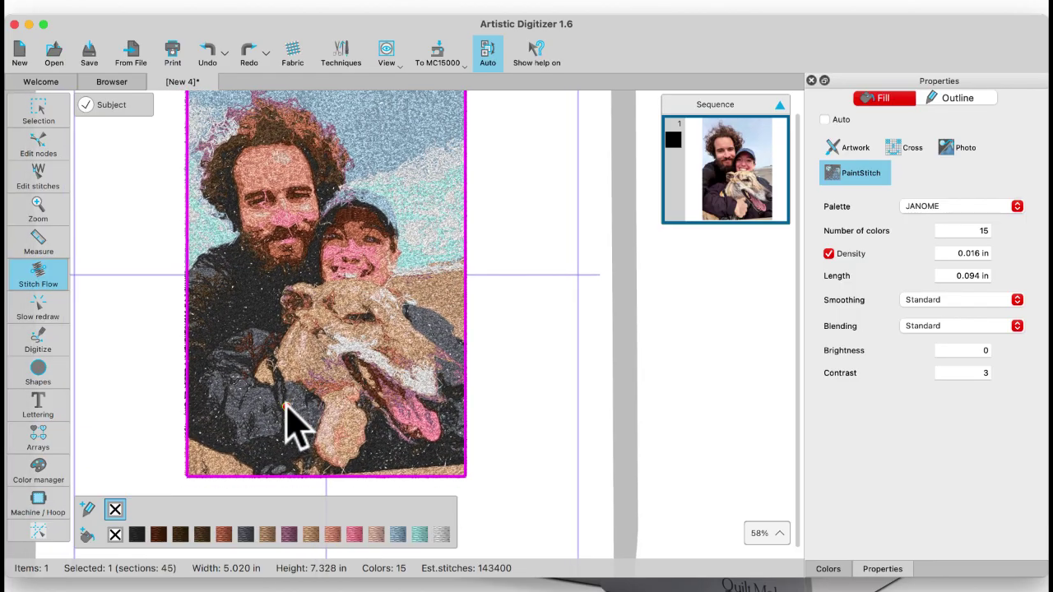
{"action": "left_click", "coordinate": [39, 110]}
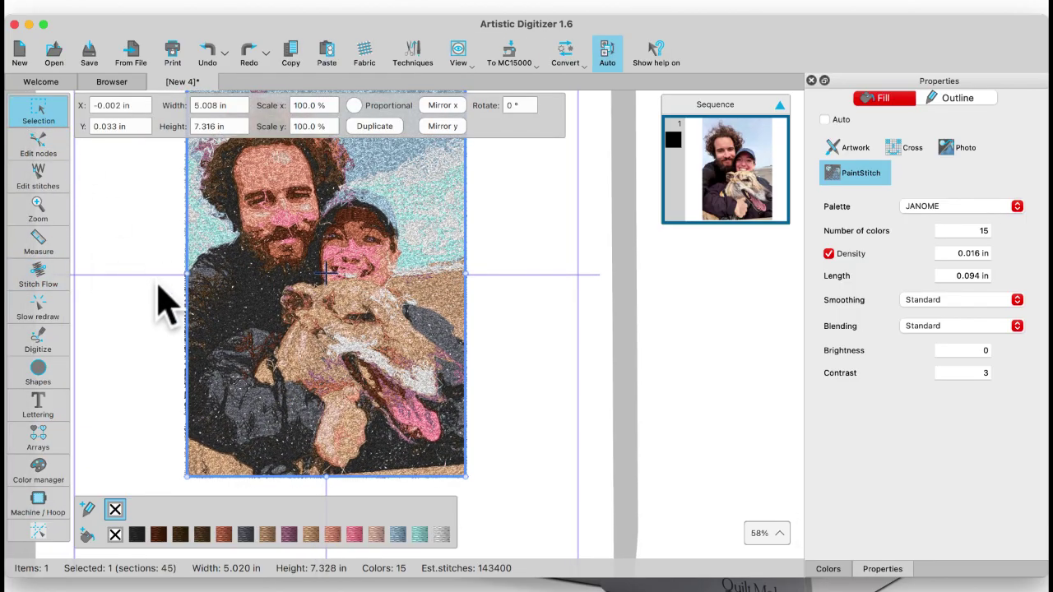
{"action": "scroll", "coordinate": [169, 317], "scroll_direction": "down", "scroll_amount": 3}
{"action": "scroll", "coordinate": [189, 259], "scroll_direction": "up", "scroll_amount": 3}
{"action": "scroll", "coordinate": [190, 259], "scroll_direction": "left", "scroll_amount": 2}
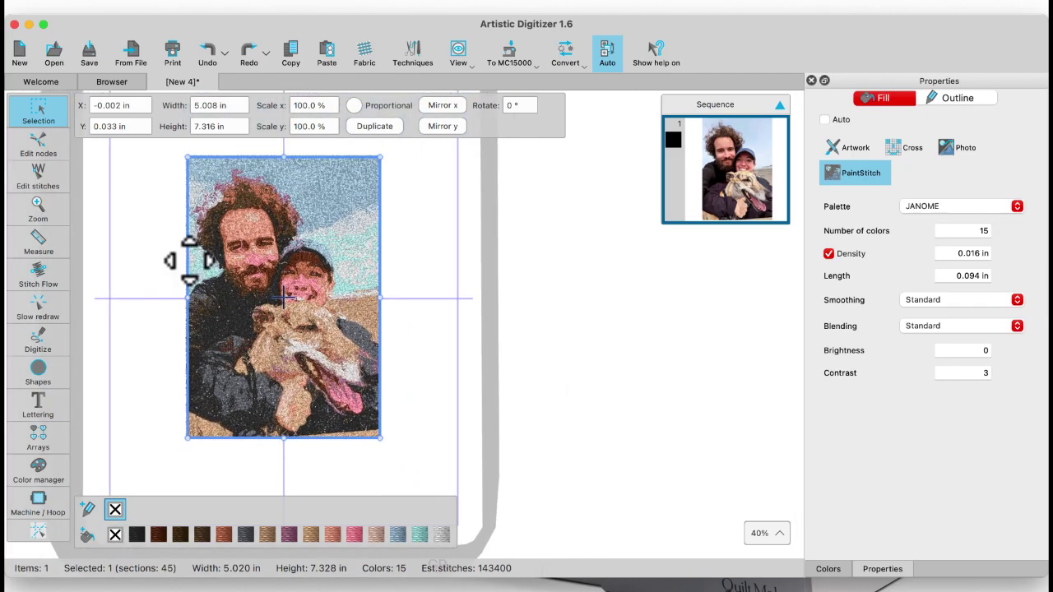
{"action": "scroll", "coordinate": [189, 260], "scroll_direction": "down", "scroll_amount": 2}
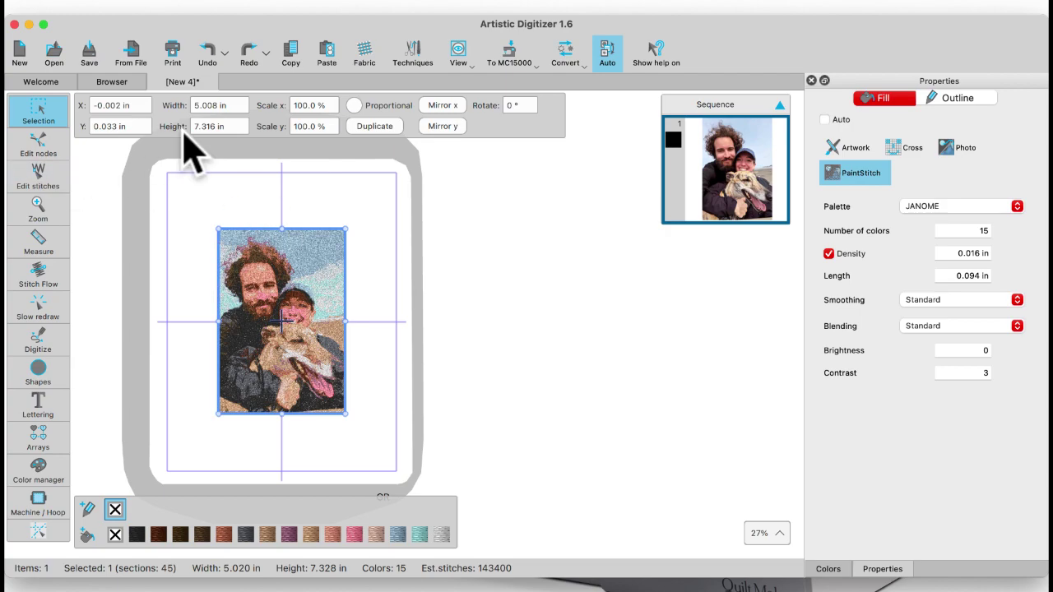
Open the fox PNG from the AD Skill builder 22 folder as a PaintStitch design, keeping the default image size
{"action": "left_click", "coordinate": [118, 83]}
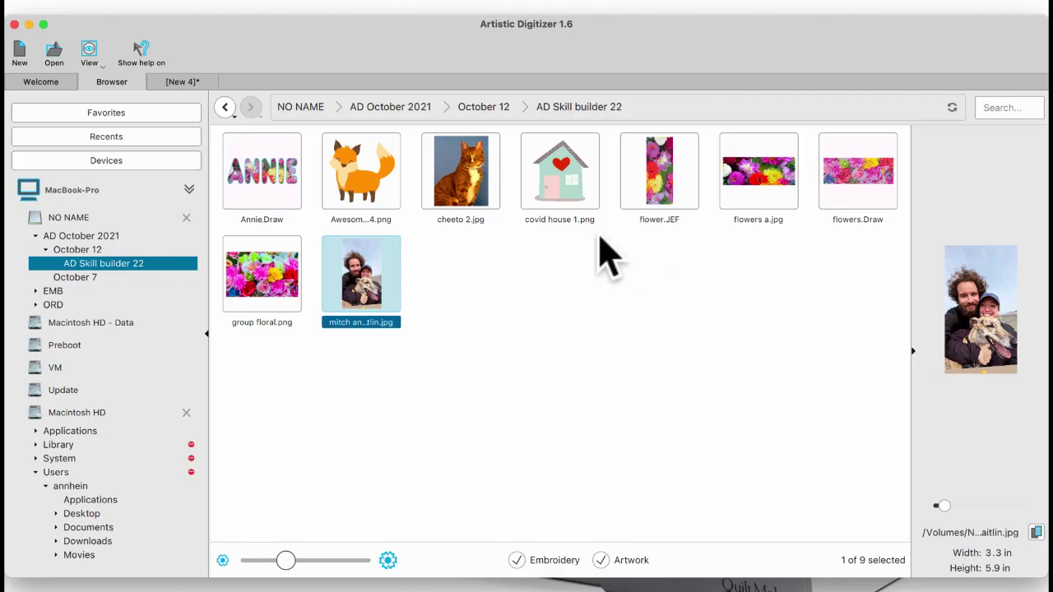
{"action": "left_click", "coordinate": [362, 189]}
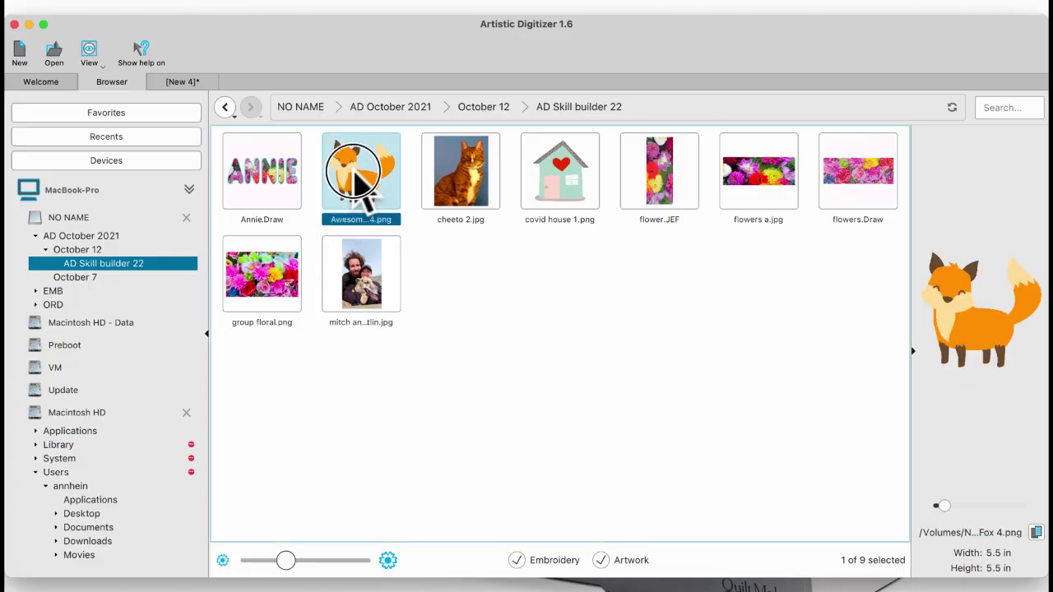
{"action": "double_click", "coordinate": [362, 189]}
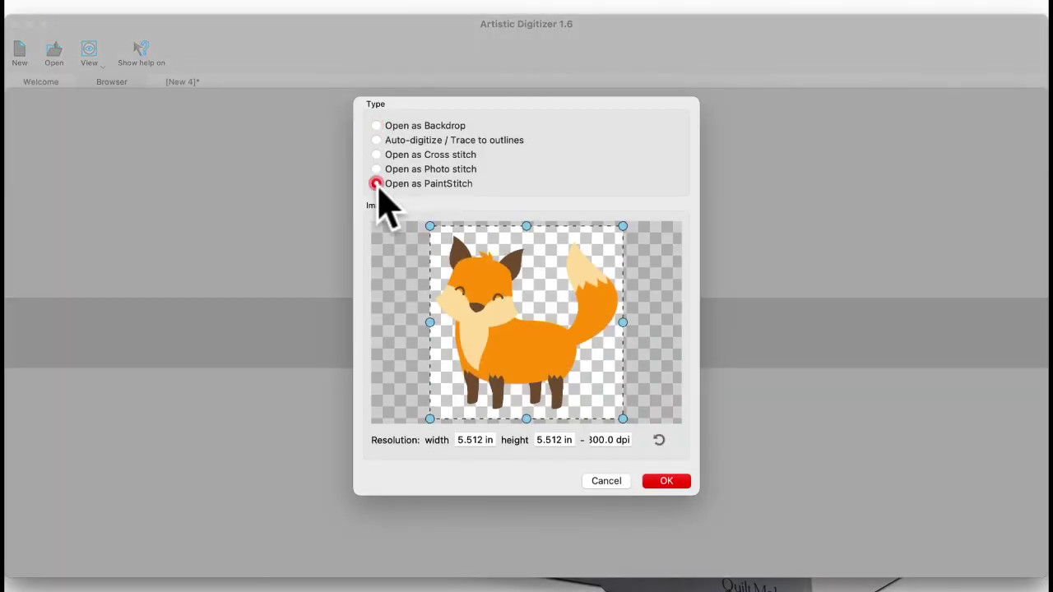
{"action": "left_click", "coordinate": [377, 185]}
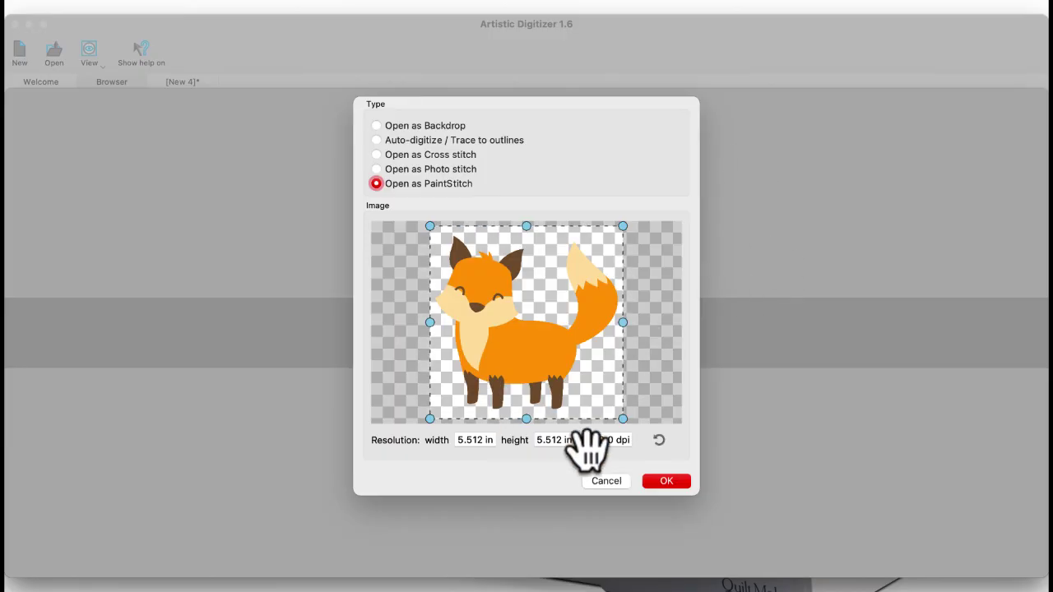
{"action": "right_click", "coordinate": [674, 488]}
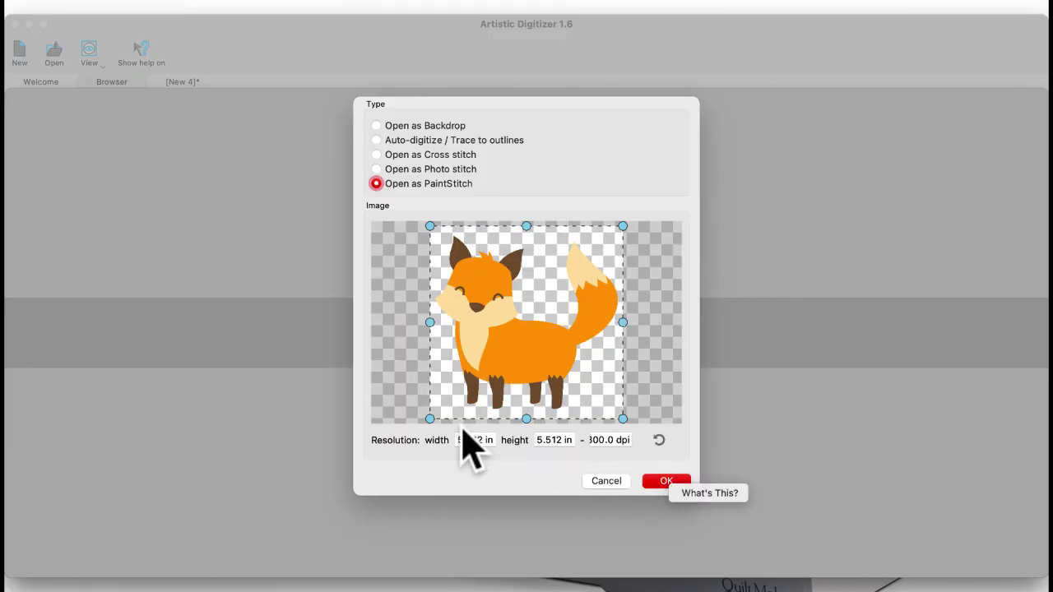
{"action": "left_click", "coordinate": [668, 495]}
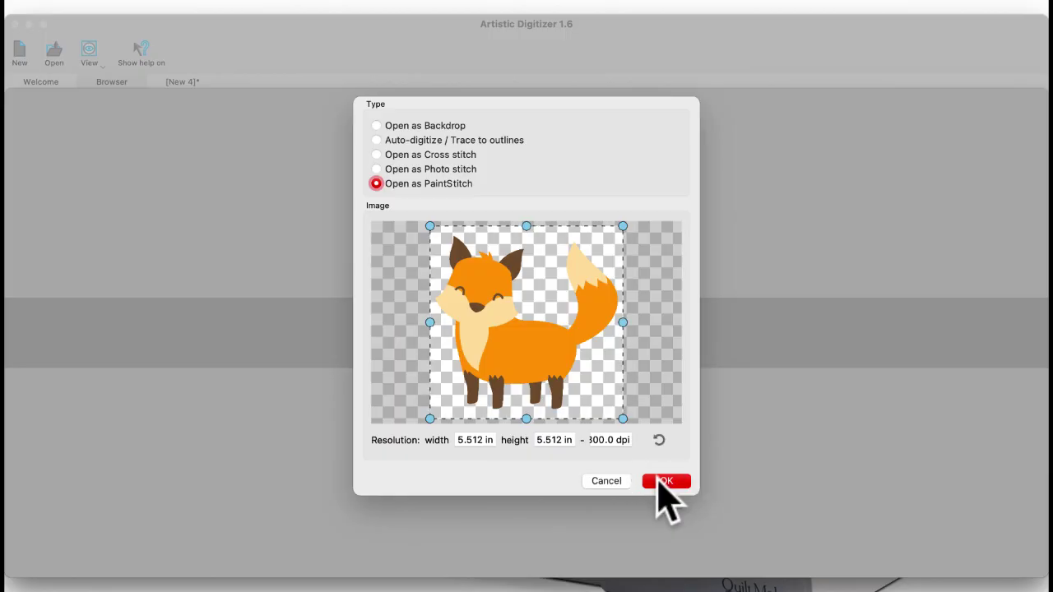
{"action": "left_click", "coordinate": [661, 484]}
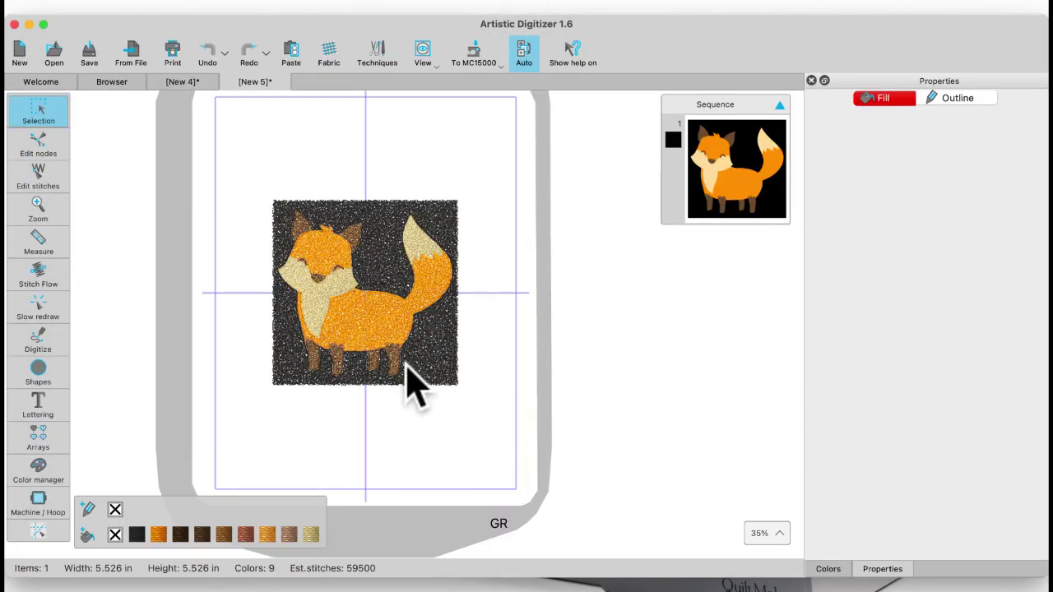
Enable the density setting for the fox's PaintStitch fill and try a value of .4 mm
{"action": "scroll", "coordinate": [411, 387], "scroll_direction": "up", "scroll_amount": 5}
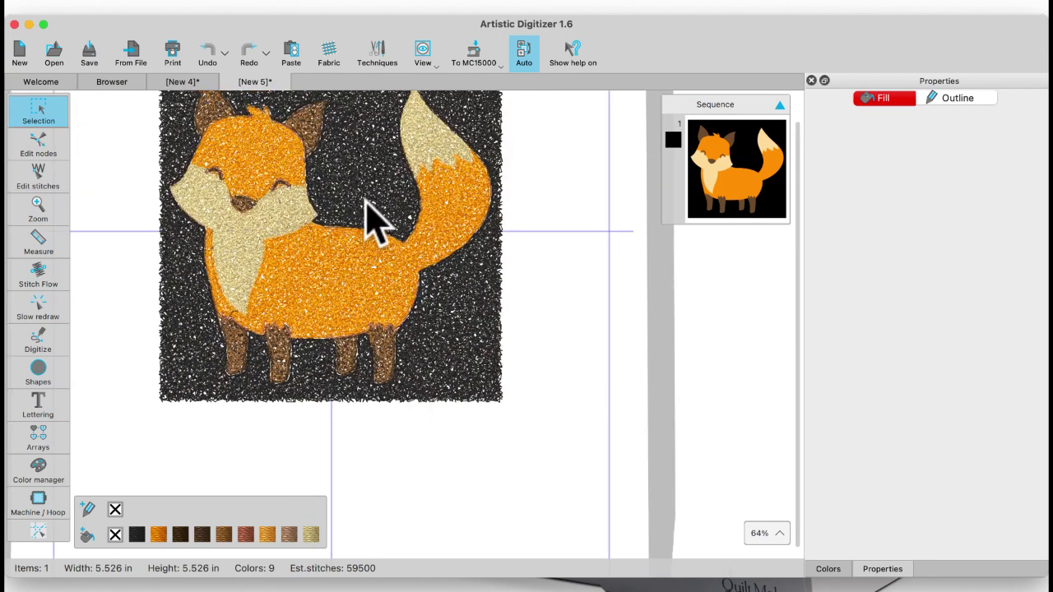
{"action": "scroll", "coordinate": [366, 215], "scroll_direction": "down", "scroll_amount": 2}
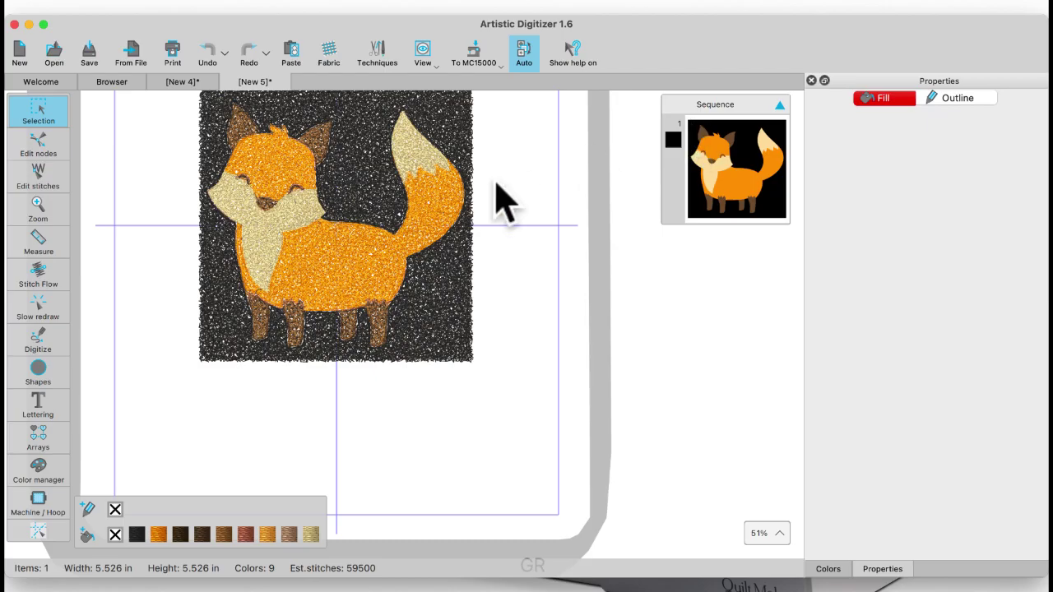
{"action": "left_click", "coordinate": [432, 188]}
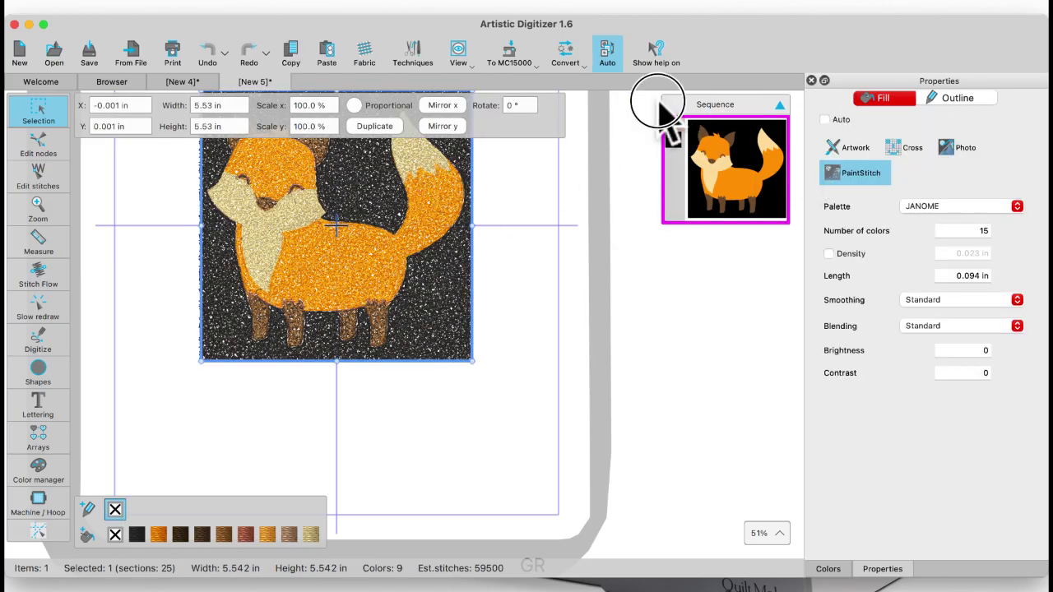
{"action": "left_click", "coordinate": [830, 254]}
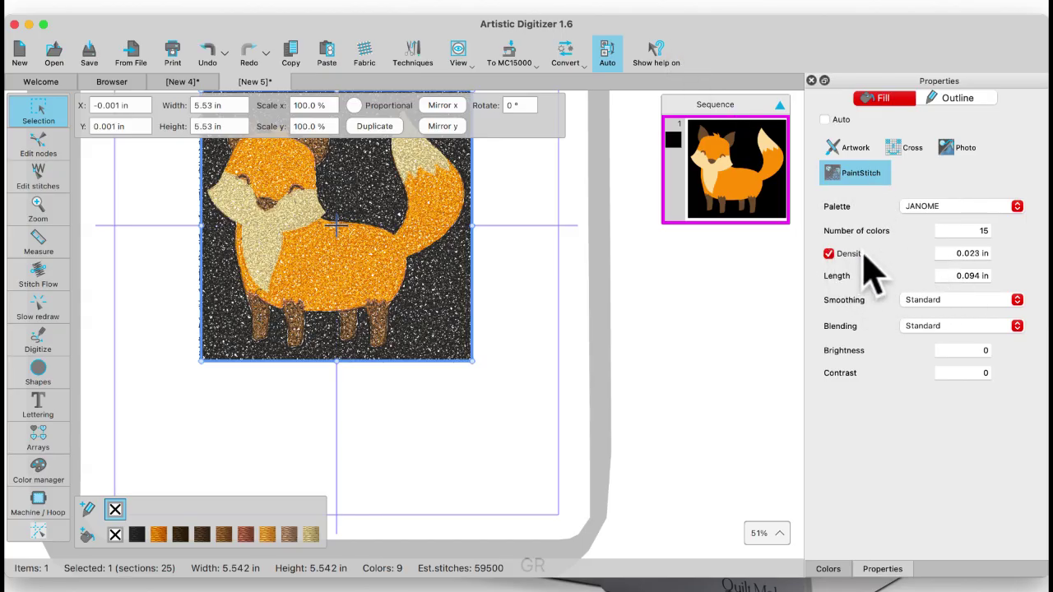
{"action": "left_click", "coordinate": [984, 254]}
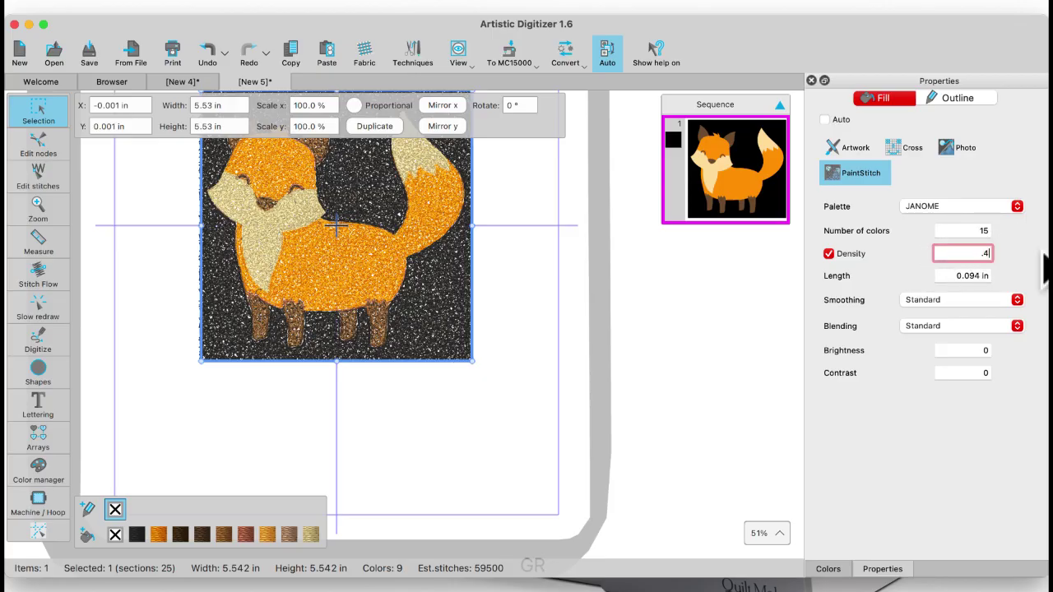
{"action": "type", "text": ".4mm"}
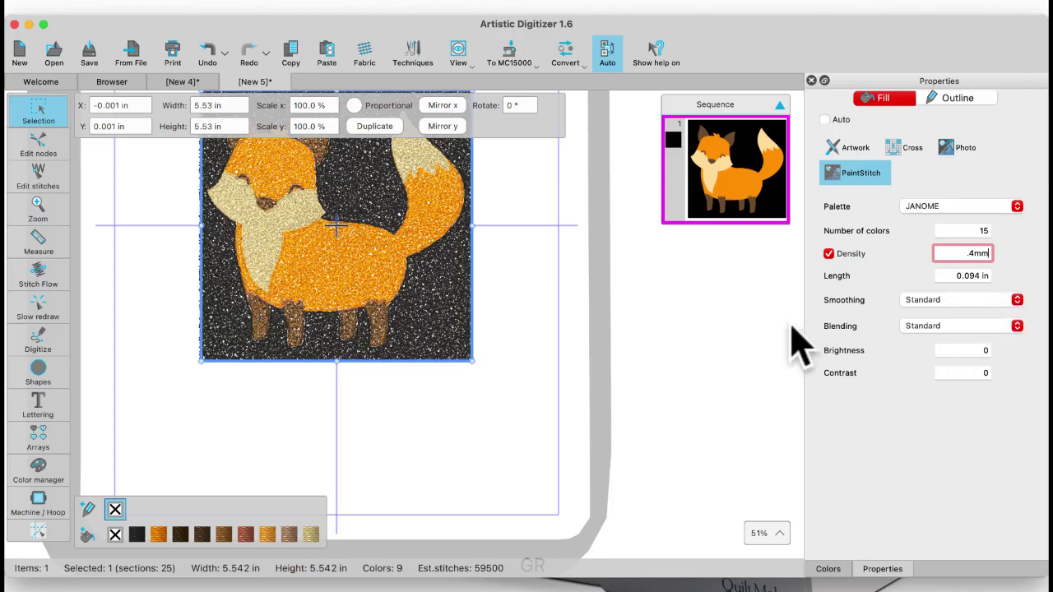
{"action": "left_click", "coordinate": [766, 340]}
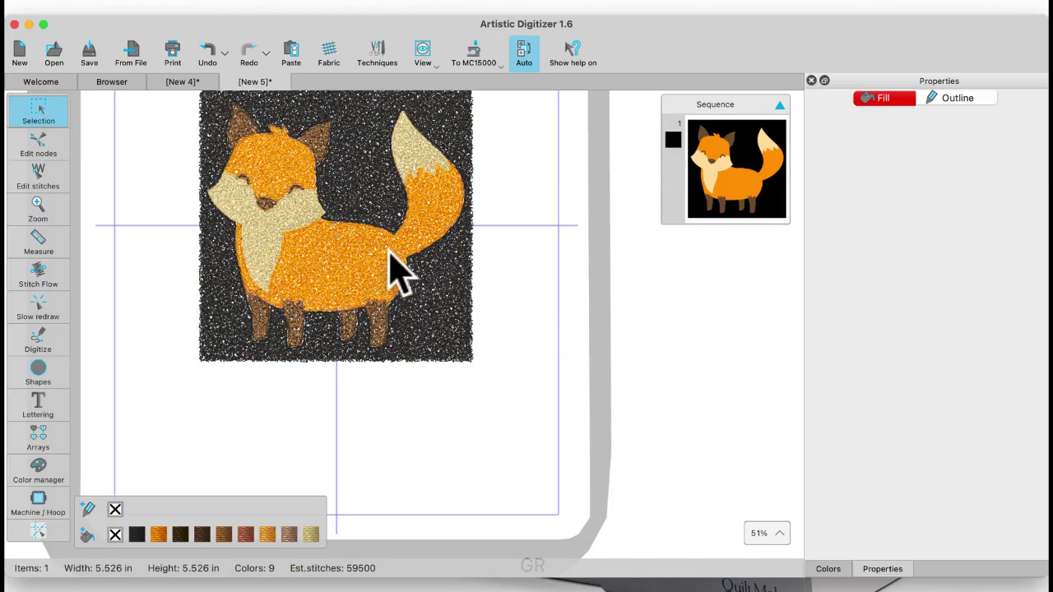
Try High and Low blending on the fox design, and undo both blending changes
{"action": "left_click", "coordinate": [436, 282]}
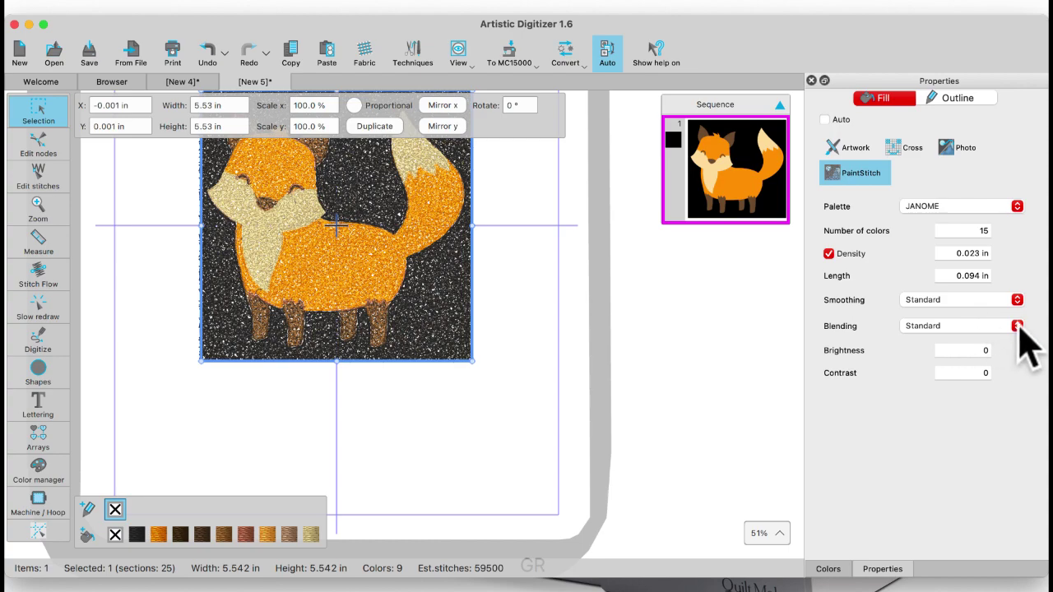
{"action": "left_click", "coordinate": [1018, 325]}
{"action": "left_click", "coordinate": [947, 335]}
{"action": "left_click", "coordinate": [1018, 326]}
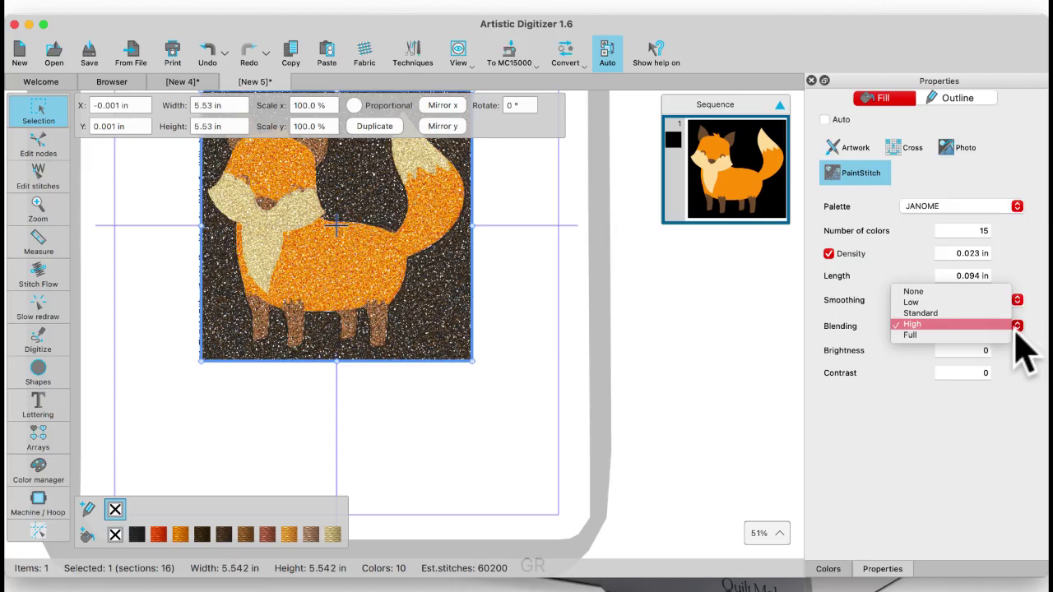
{"action": "left_click", "coordinate": [914, 302]}
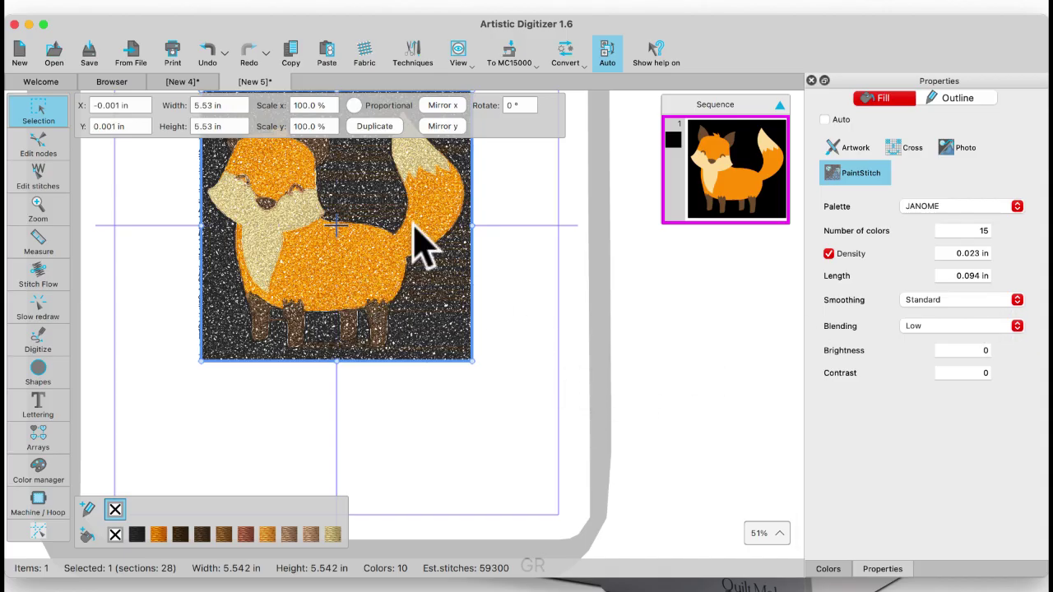
{"action": "left_click", "coordinate": [205, 49]}
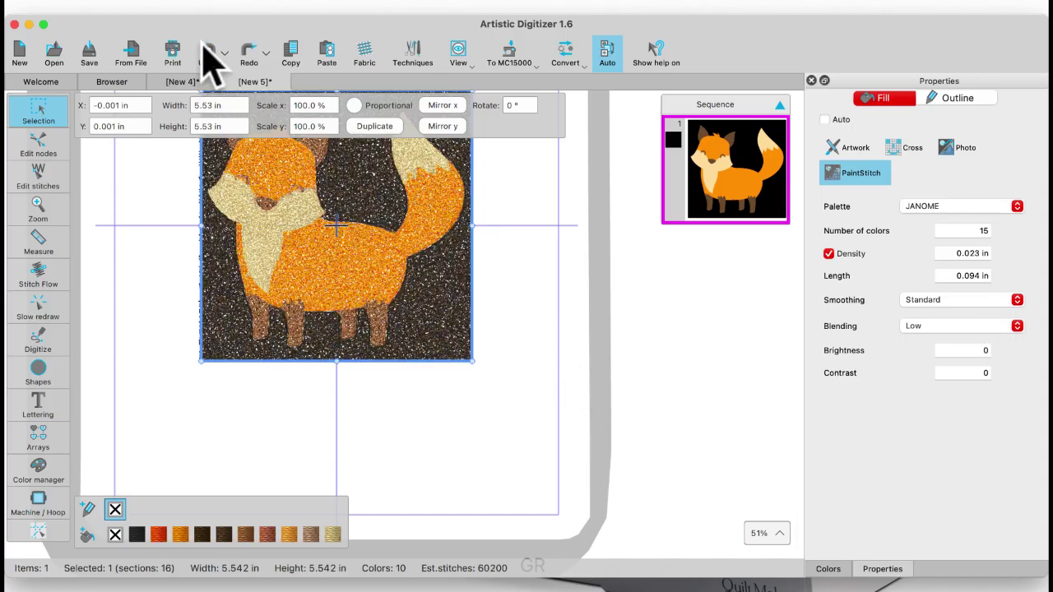
{"action": "left_click", "coordinate": [205, 49]}
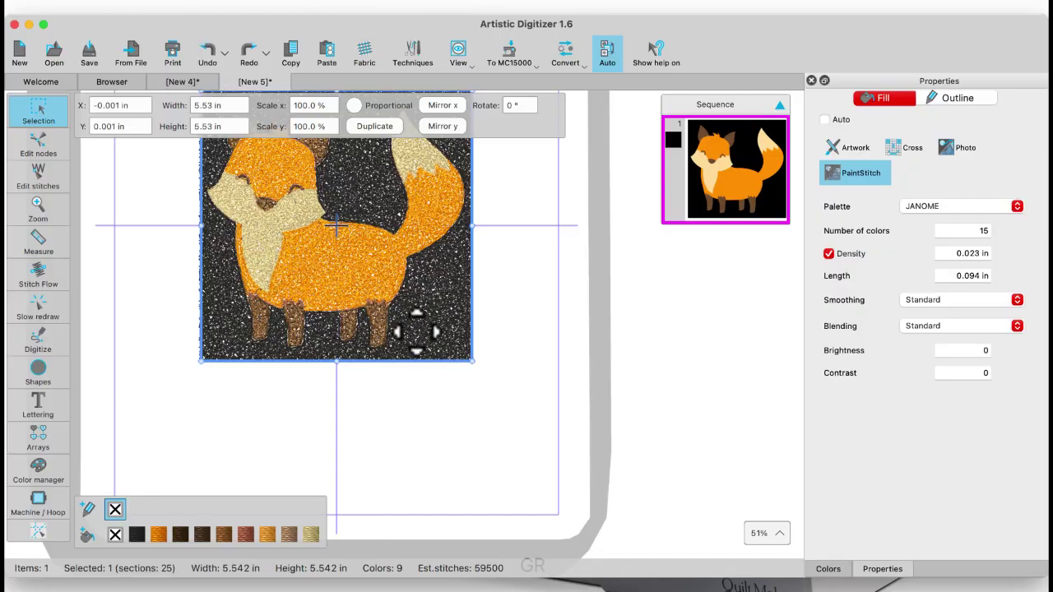
{"action": "scroll", "coordinate": [415, 332], "scroll_direction": "up", "scroll_amount": 3}
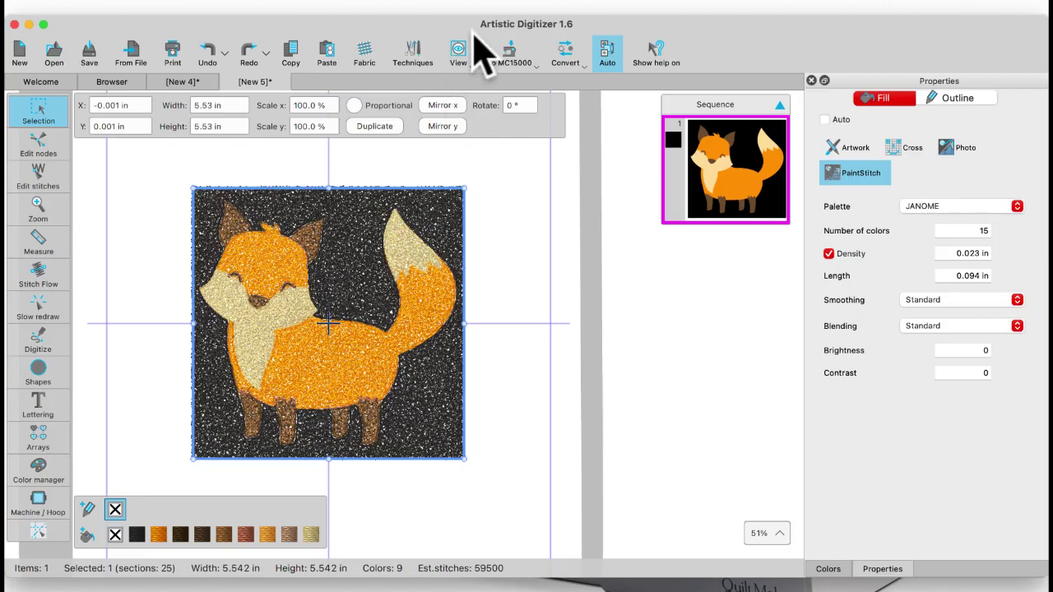
Open the flower-filled name lettering .Draw design from the AD Skill builder 22 folder and examine it
{"action": "left_click", "coordinate": [111, 82]}
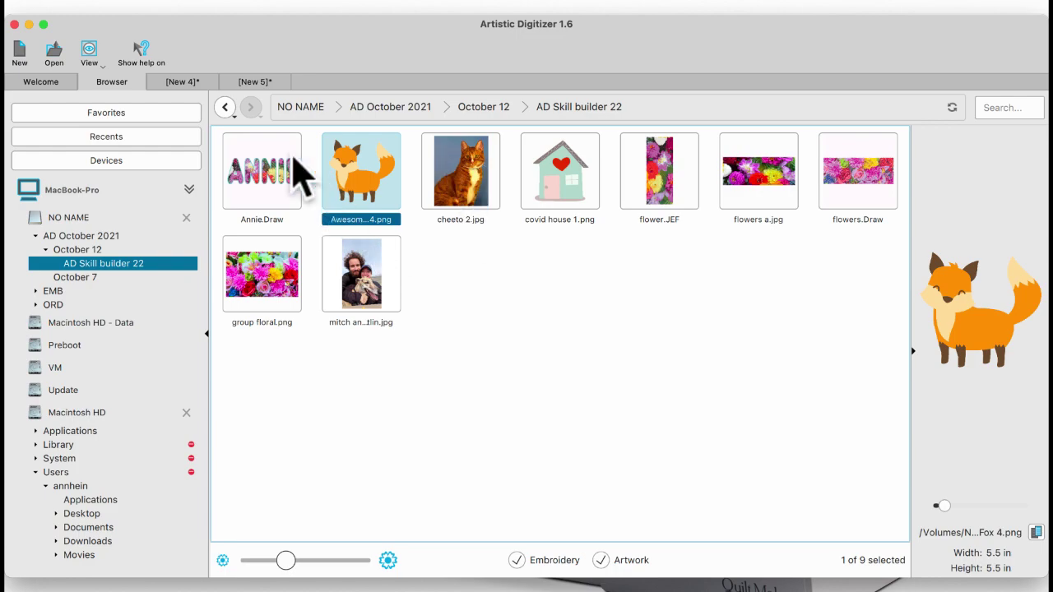
{"action": "left_click", "coordinate": [271, 200]}
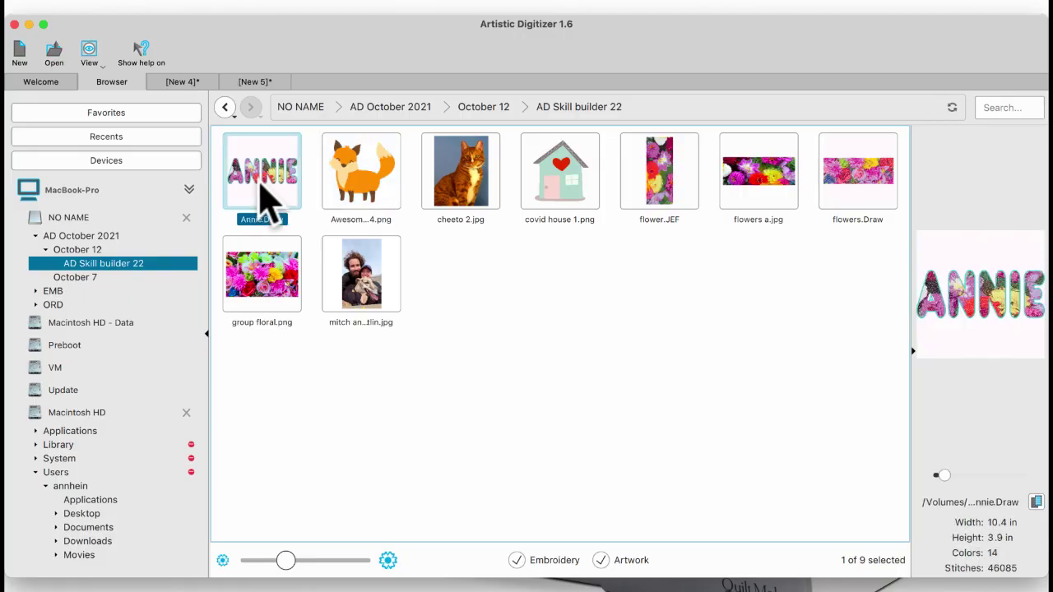
{"action": "double_click", "coordinate": [261, 186]}
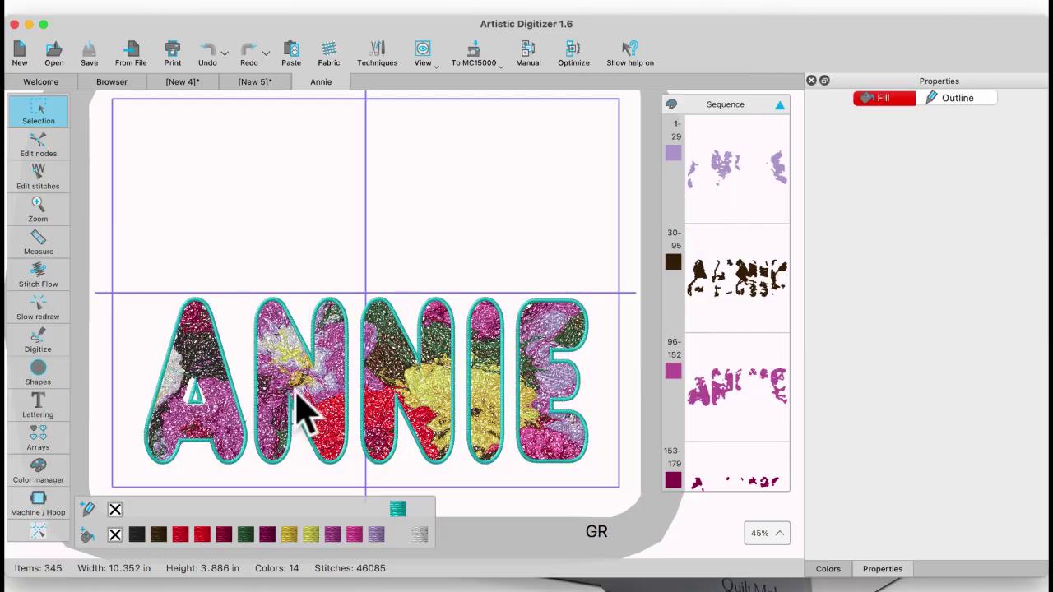
{"action": "scroll", "coordinate": [329, 428], "scroll_direction": "down", "scroll_amount": 3}
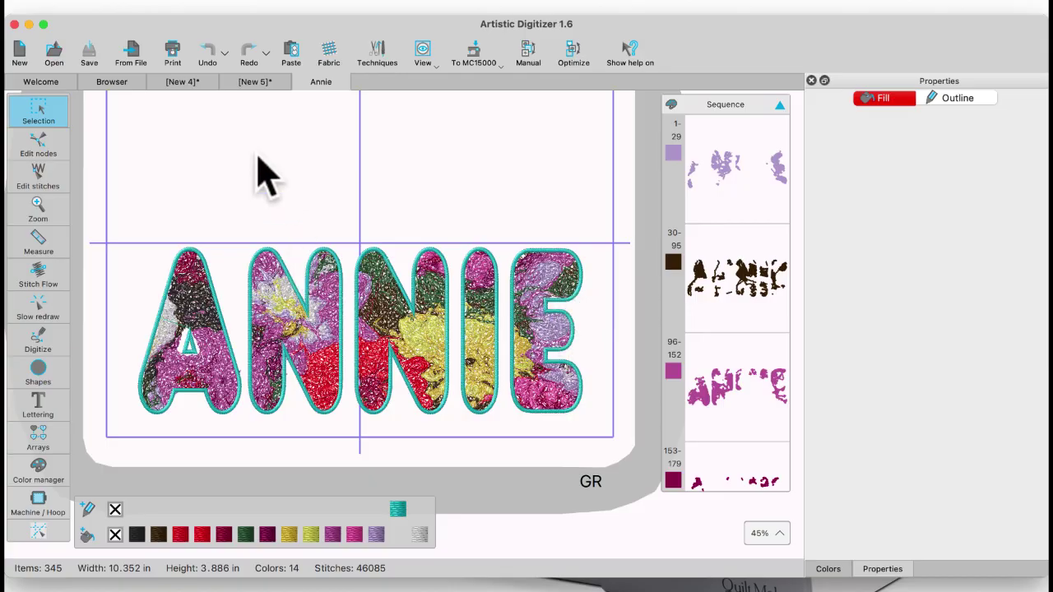
Open flowers a.jpg from the AD Skill builder 22 folder as a PaintStitch design, keeping the default image size
{"action": "left_click", "coordinate": [115, 82]}
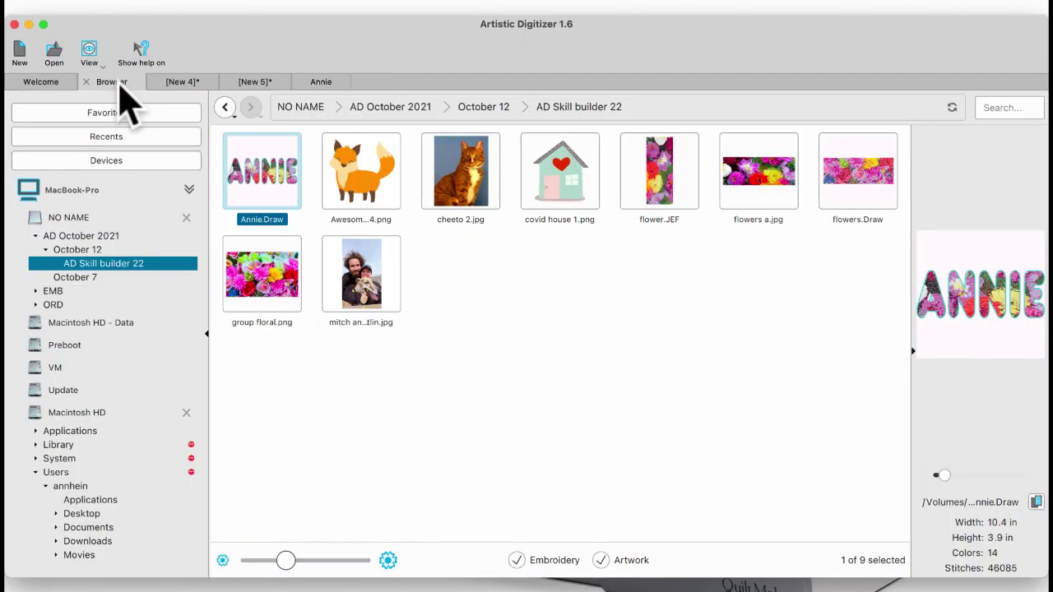
{"action": "left_click", "coordinate": [765, 185]}
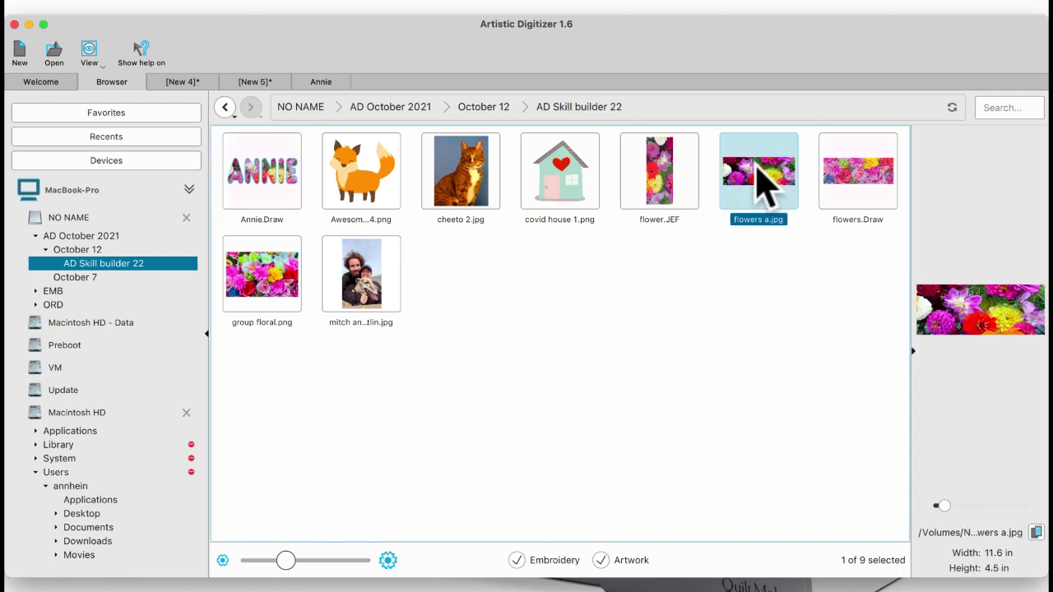
{"action": "double_click", "coordinate": [757, 174]}
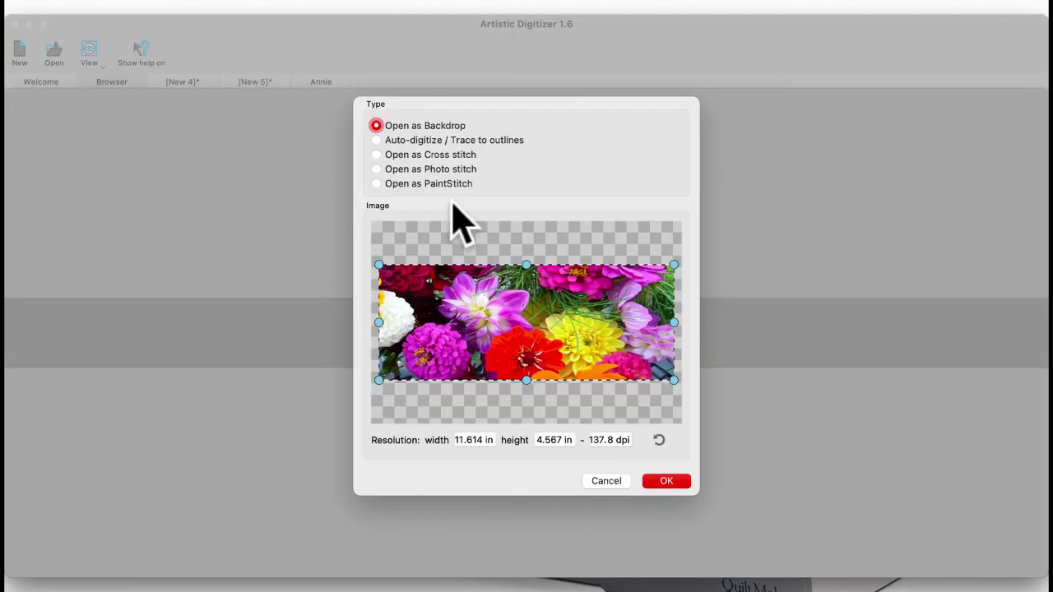
{"action": "left_click", "coordinate": [377, 183]}
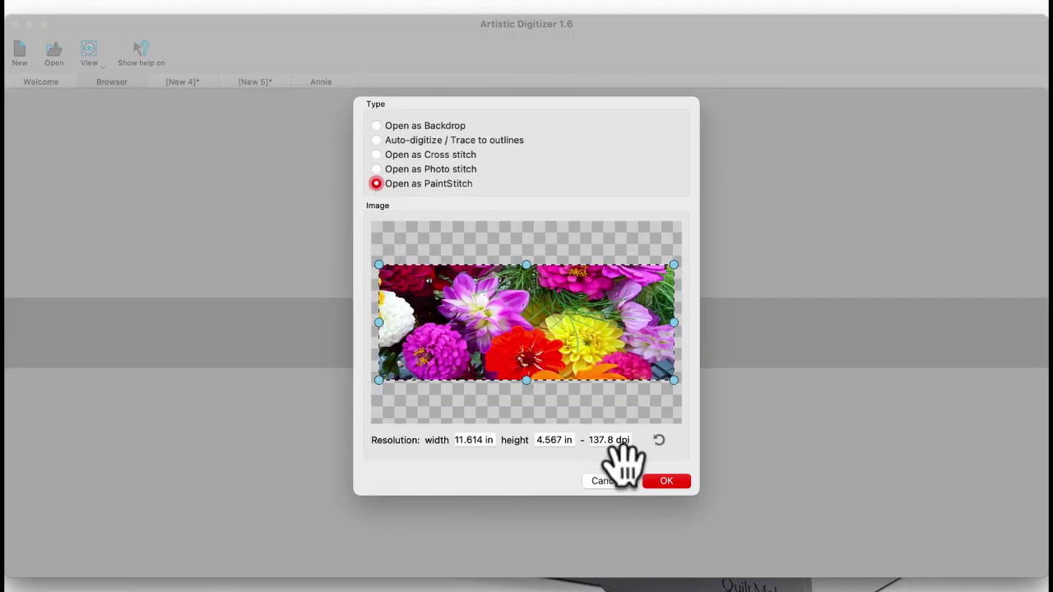
{"action": "left_click", "coordinate": [674, 487]}
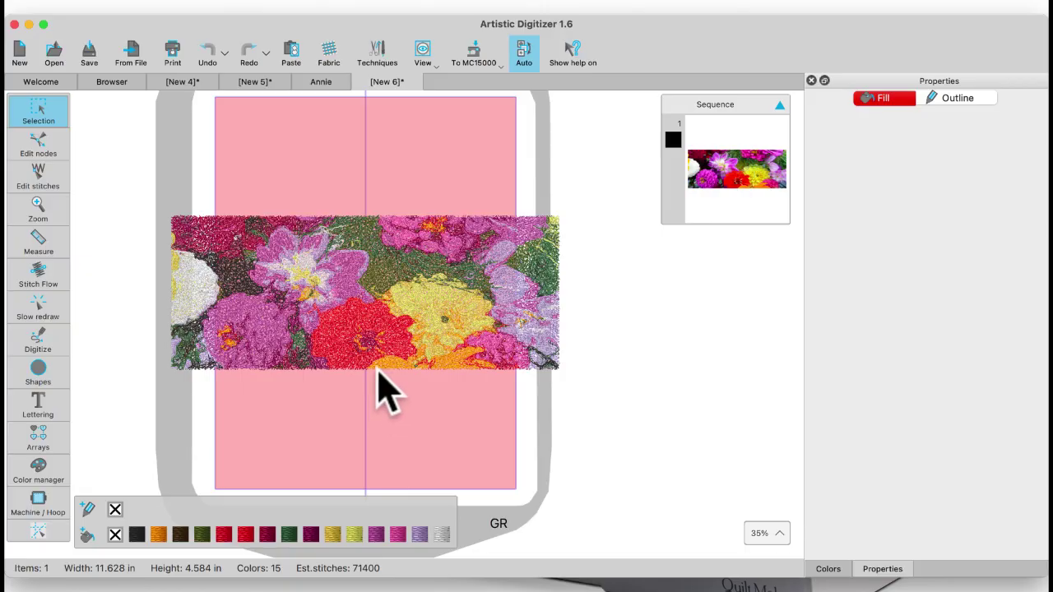
Rotate the GR hoop 90° so it fits around the wide flower design, and return to the Selection tool
{"action": "left_click", "coordinate": [41, 508]}
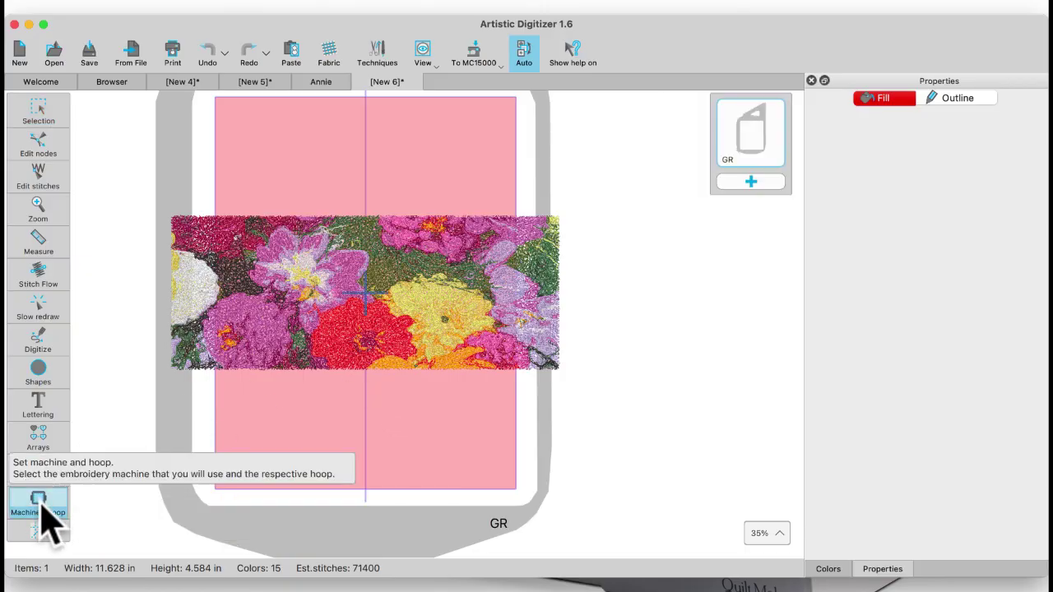
{"action": "left_click", "coordinate": [169, 116]}
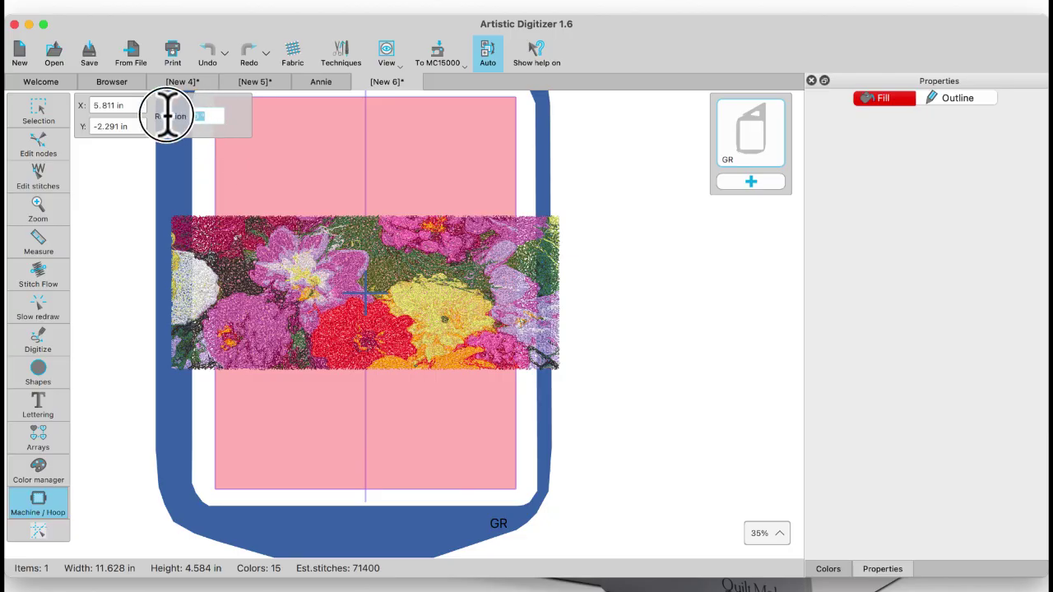
{"action": "key", "text": "Return"}
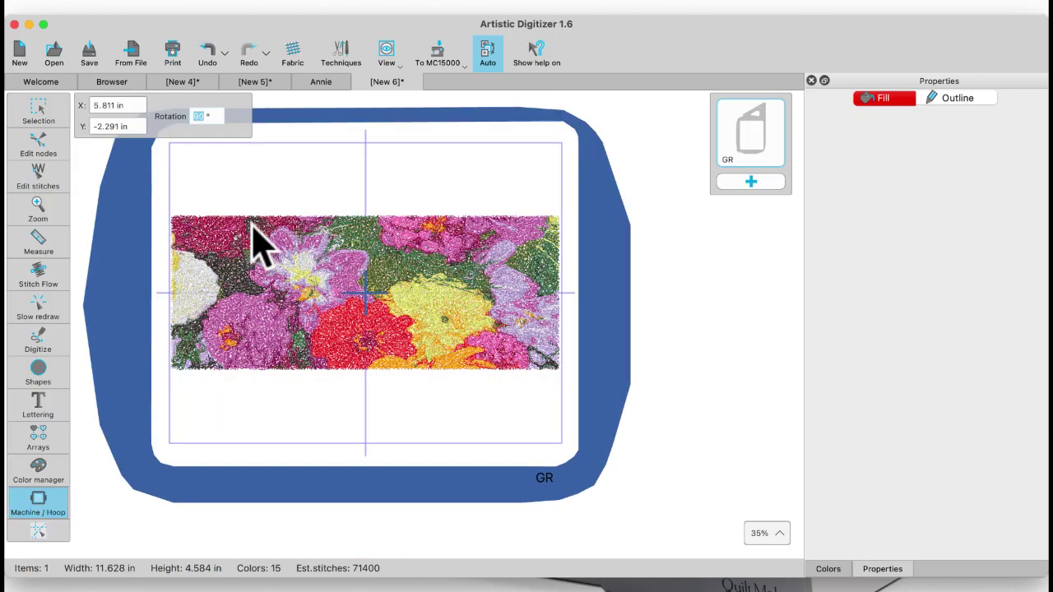
{"action": "left_click", "coordinate": [37, 114]}
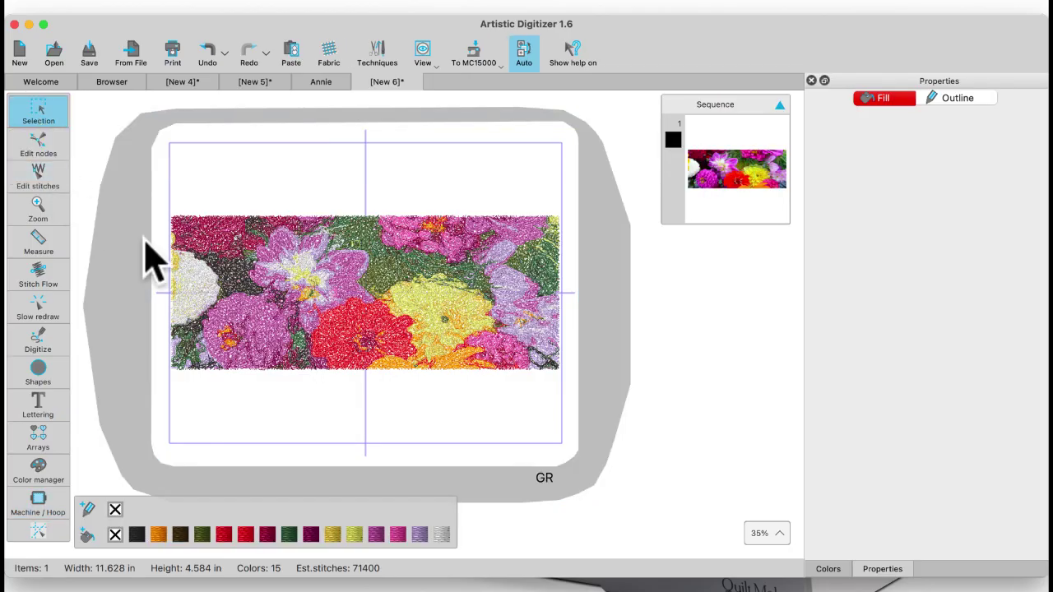
Try to save the flower design as a JEF Generic (*.JEF) file in the AD October 2021 folder
{"action": "left_click", "coordinate": [101, 4]}
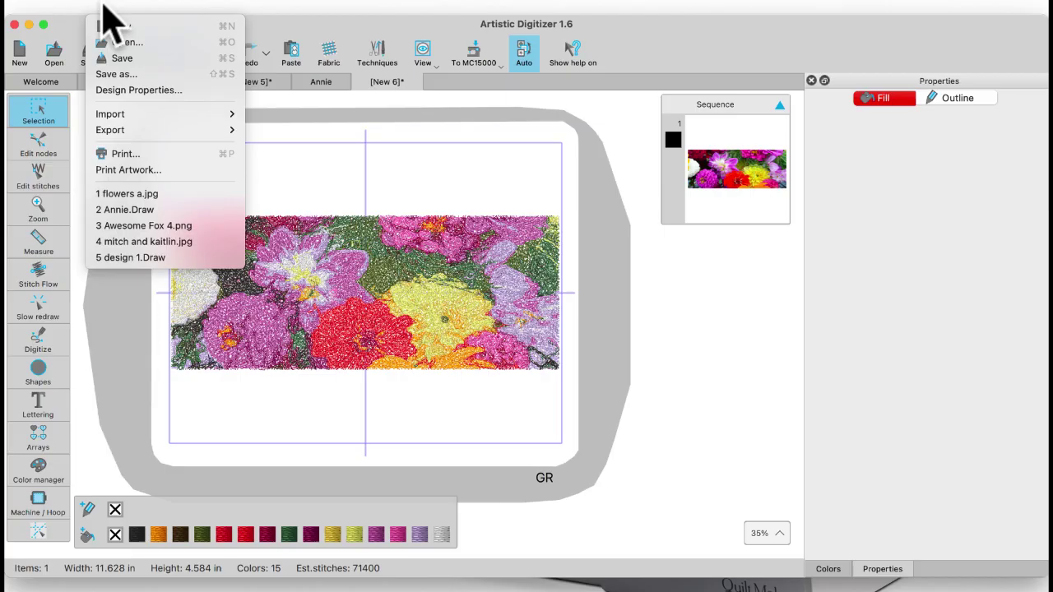
{"action": "left_click", "coordinate": [109, 73]}
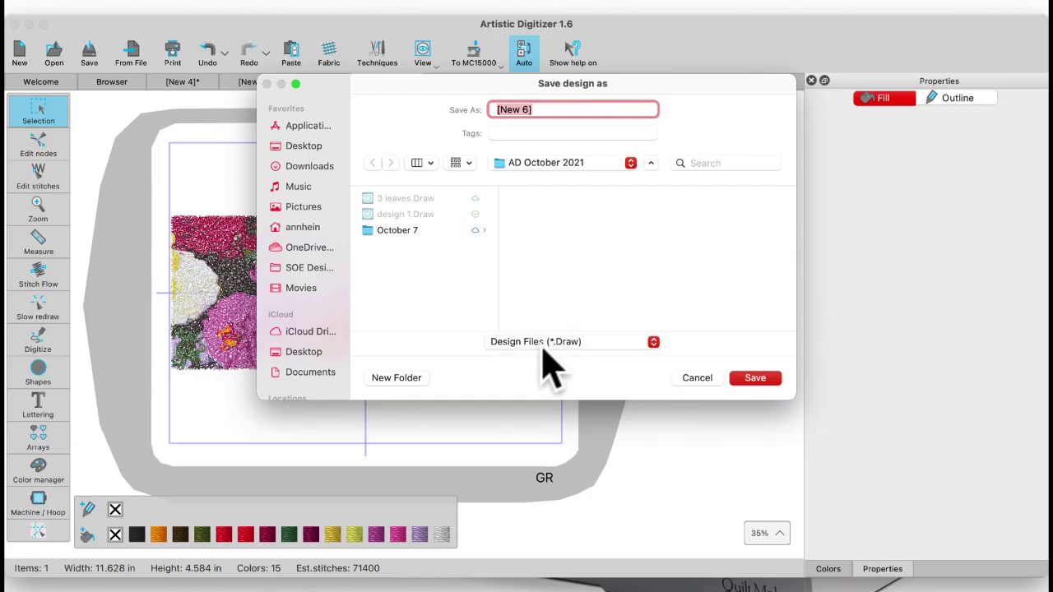
{"action": "left_click", "coordinate": [654, 342]}
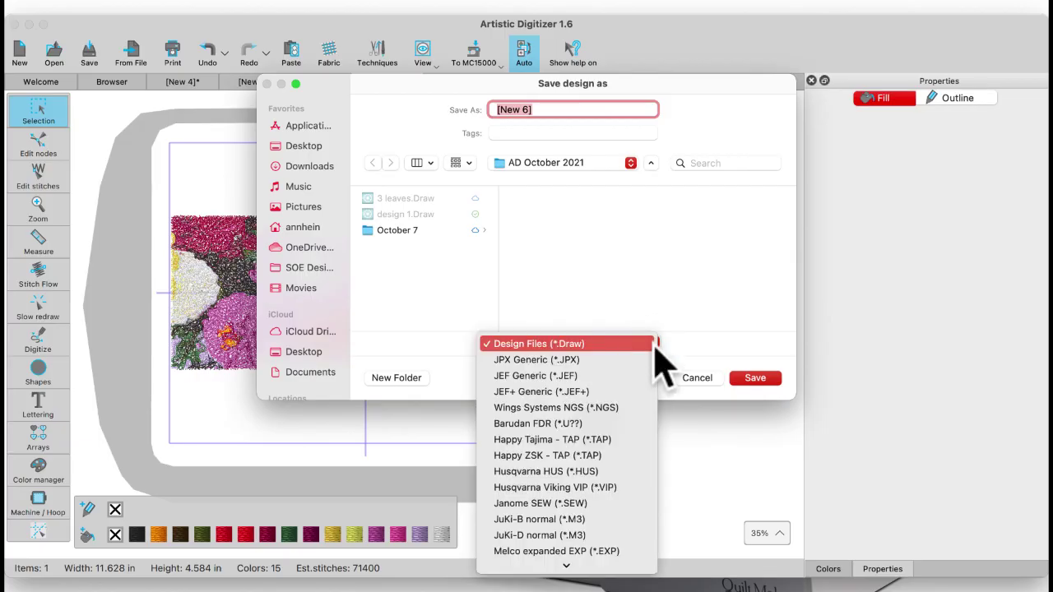
{"action": "left_click", "coordinate": [579, 375]}
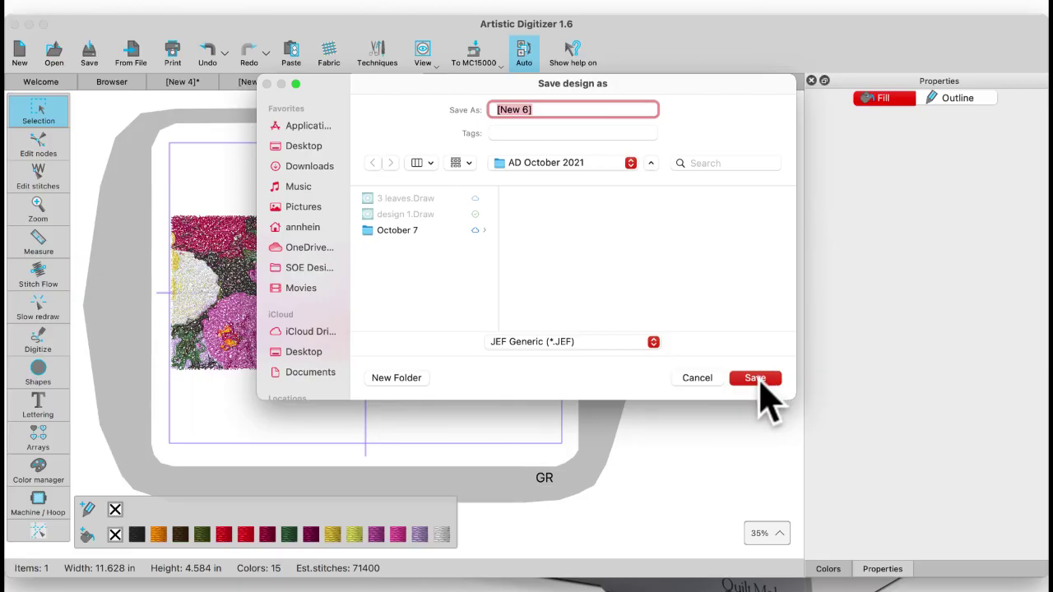
{"action": "left_click", "coordinate": [755, 378]}
{"action": "left_click", "coordinate": [576, 320]}
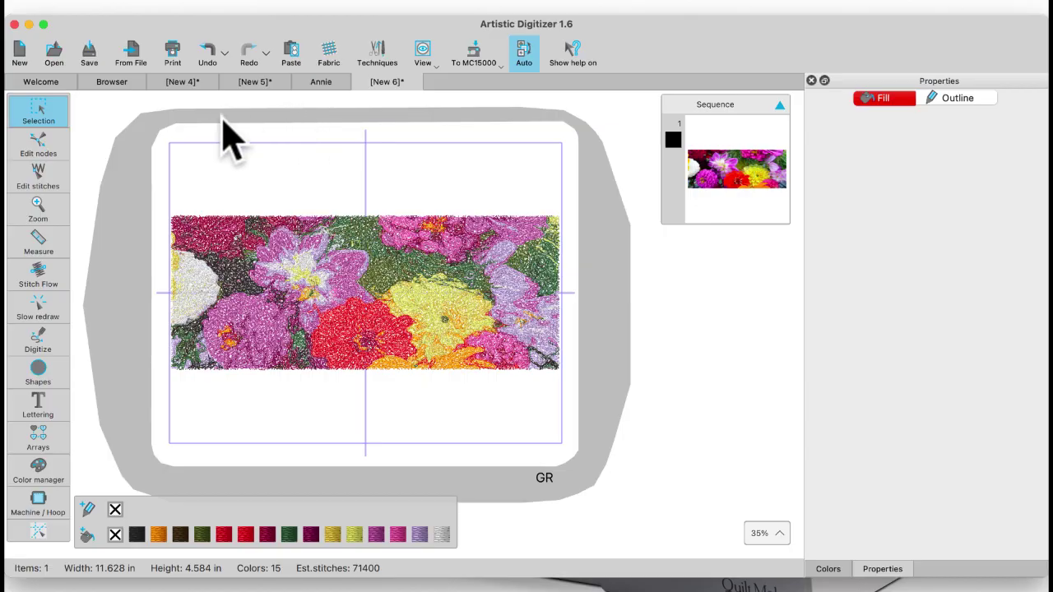
Open the stitch file flower.JEF from the AD Skill builder 22 folder
{"action": "left_click", "coordinate": [111, 83]}
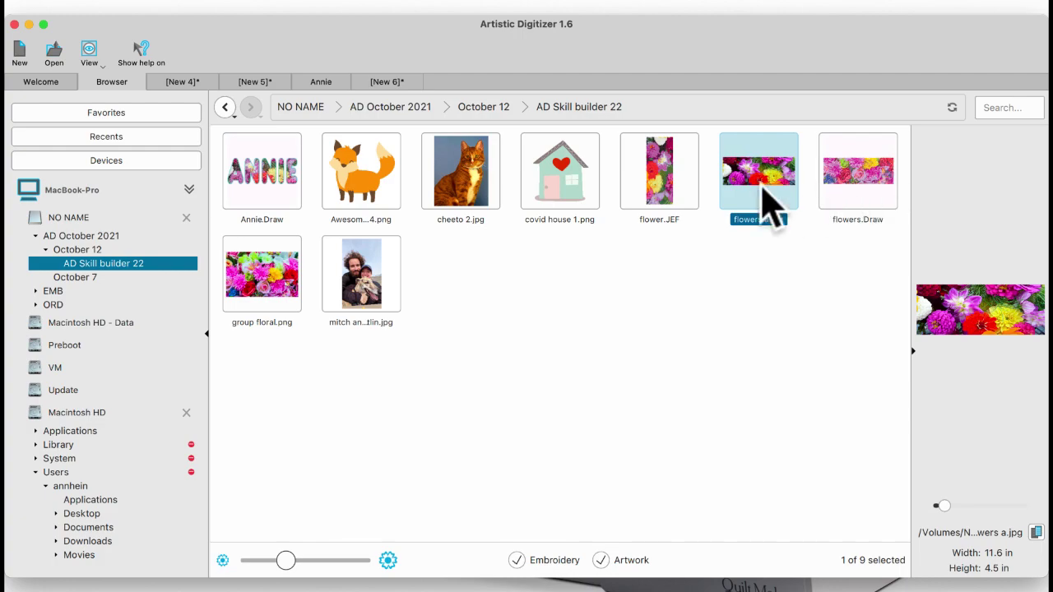
{"action": "left_click", "coordinate": [665, 183]}
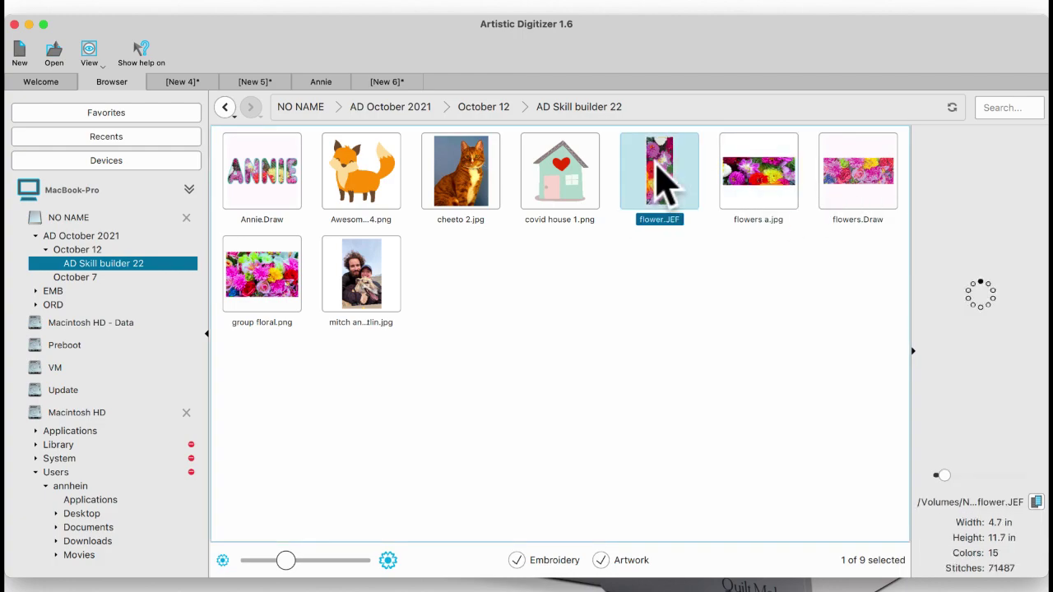
{"action": "double_click", "coordinate": [665, 183]}
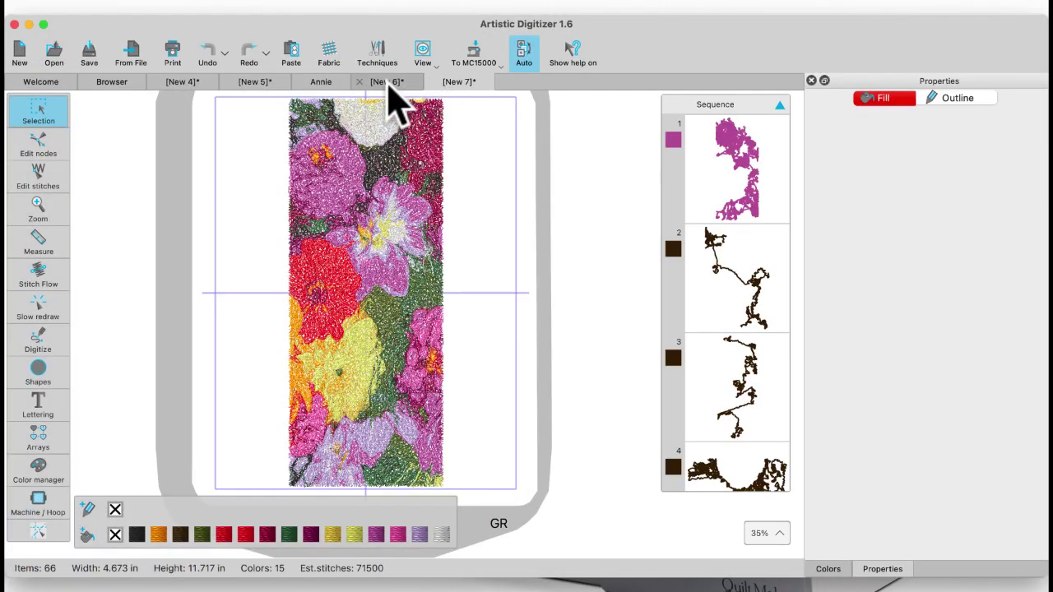
Close the [New 6] document without saving its changes and return to the [New 7] flower stitch design
{"action": "left_click", "coordinate": [385, 83]}
{"action": "left_click", "coordinate": [360, 81]}
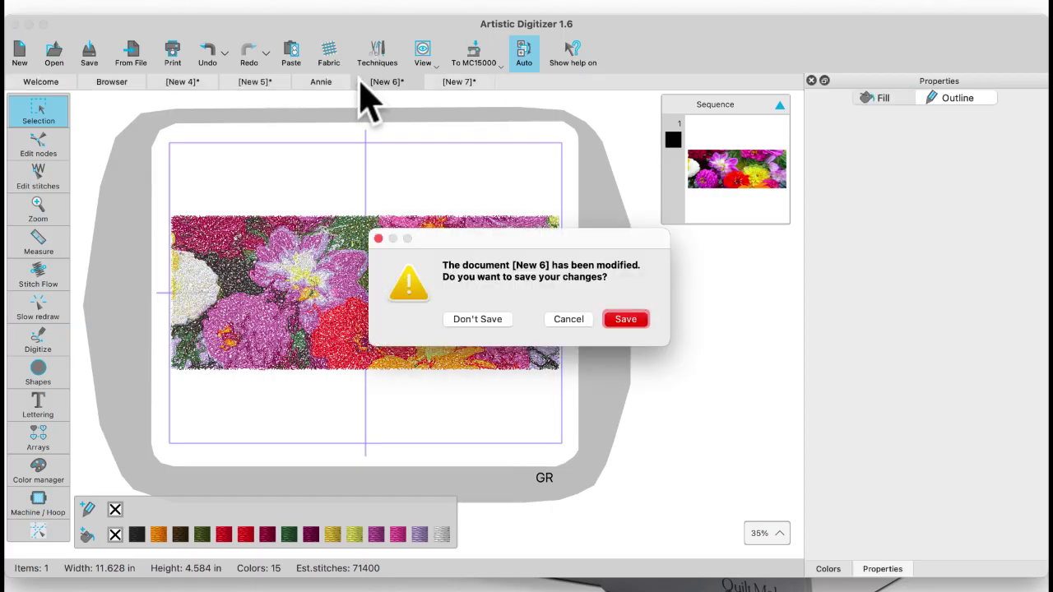
{"action": "left_click", "coordinate": [481, 319]}
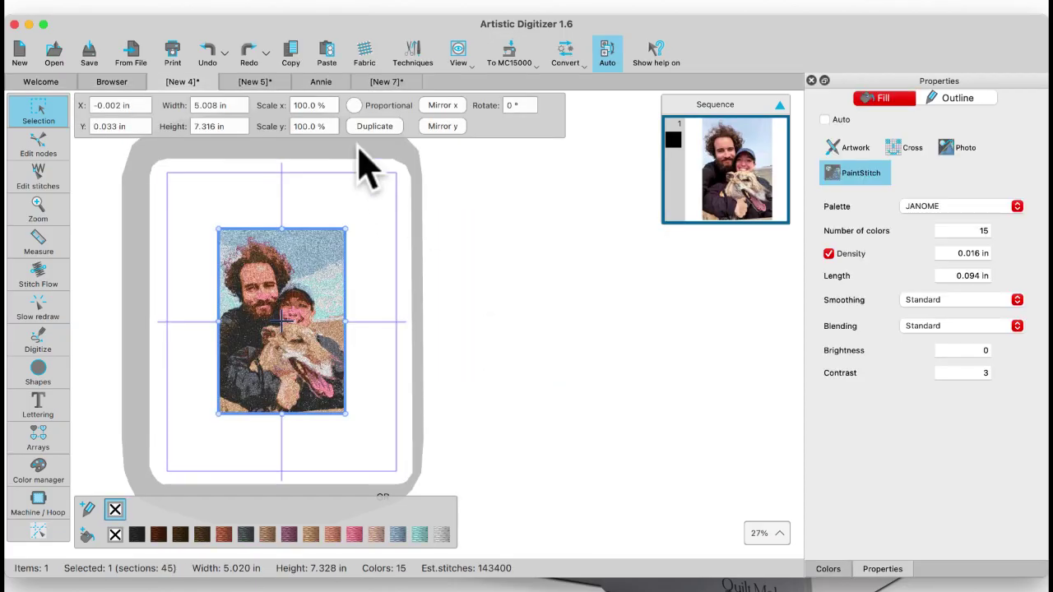
{"action": "left_click", "coordinate": [387, 82]}
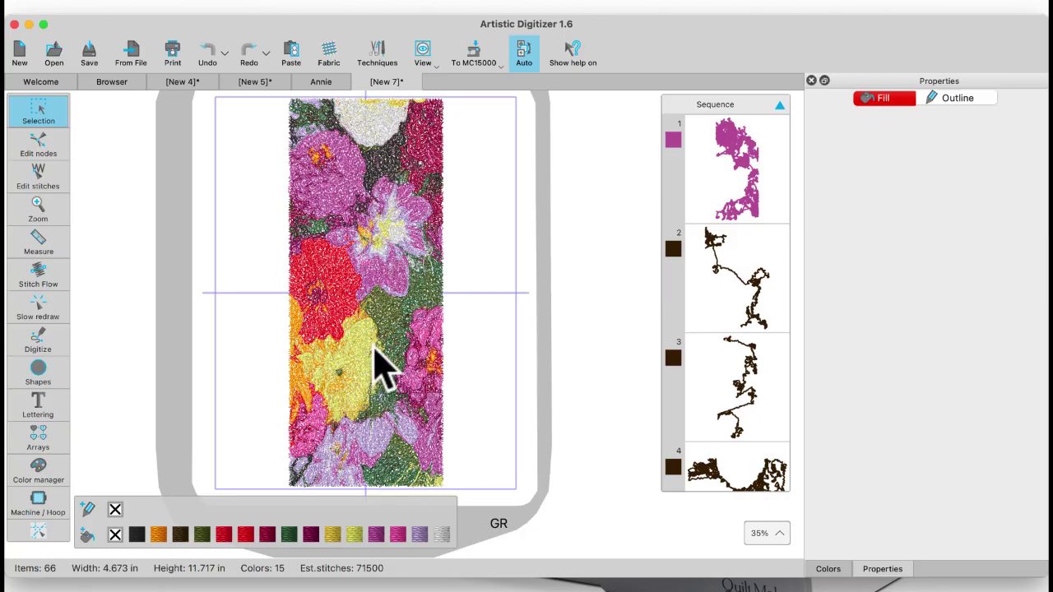
Rotate the entire flower stitch design by 90° so that it lies horizontally
{"action": "left_click", "coordinate": [376, 358]}
{"action": "left_click", "coordinate": [484, 319]}
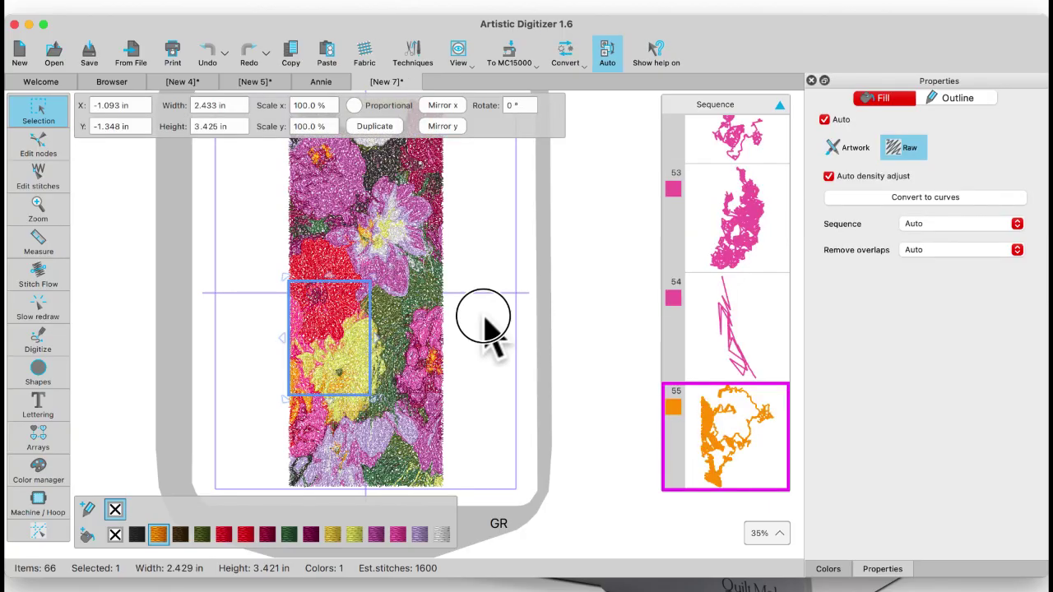
{"action": "scroll", "coordinate": [484, 329], "scroll_direction": "down", "scroll_amount": 3}
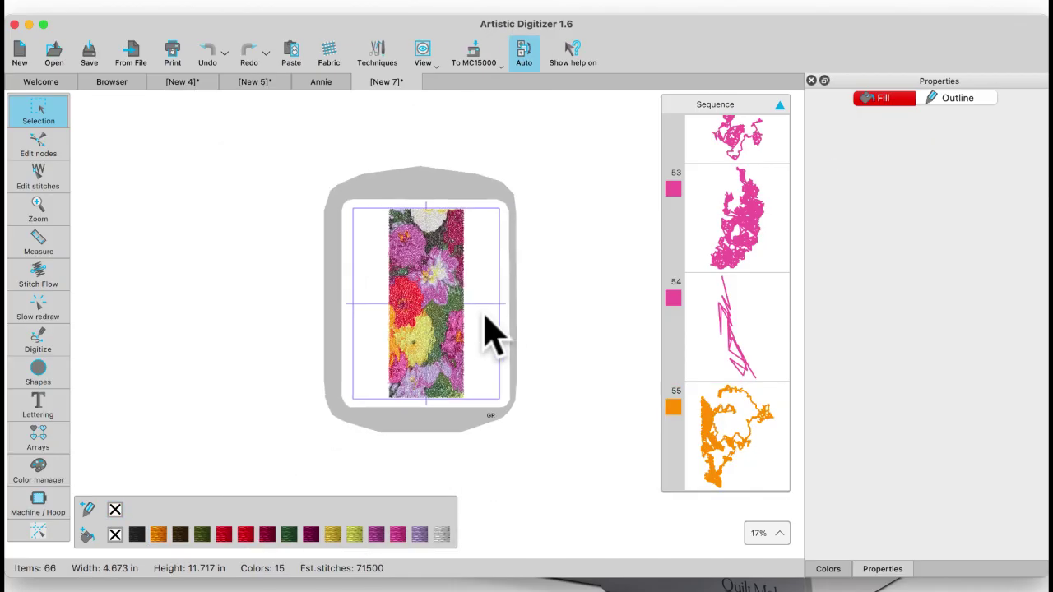
{"action": "left_click_drag", "start_coordinate": [361, 186], "coordinate": [488, 401]}
{"action": "left_click", "coordinate": [526, 107]}
{"action": "left_click_drag", "start_coordinate": [526, 107], "coordinate": [484, 107]}
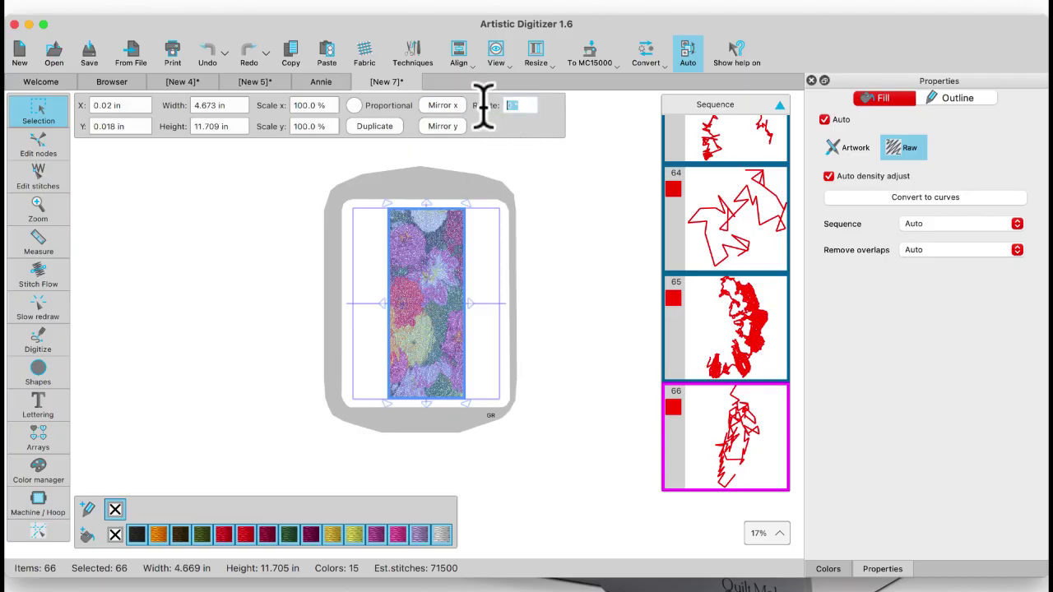
{"action": "type", "text": "90"}
{"action": "key", "text": "Return"}
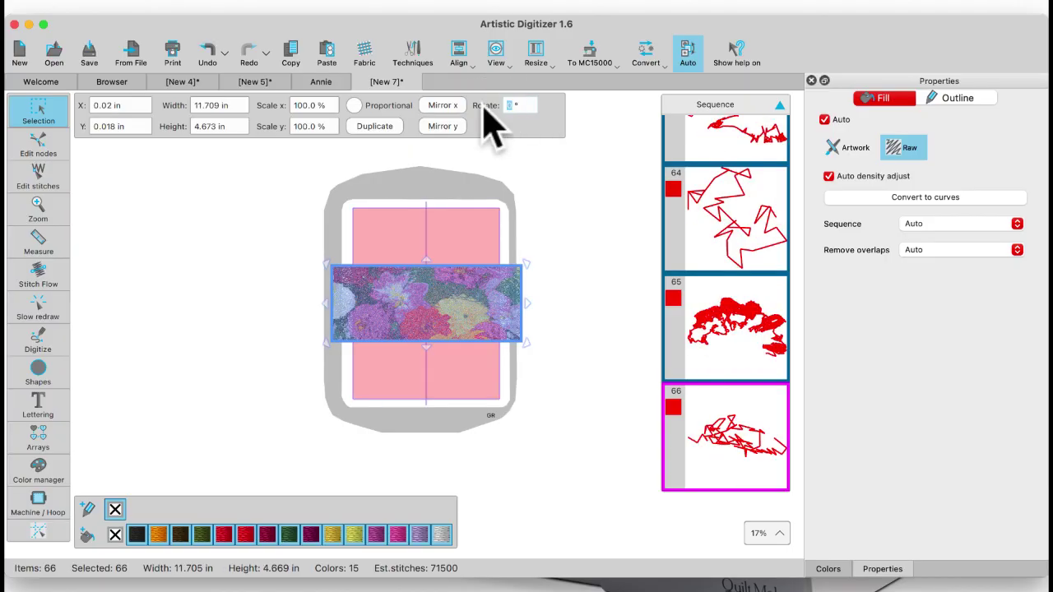
Set the GR hoop's rotation to 90° to match the horizontal flower design, and return to the Selection tool with nothing selected
{"action": "left_click", "coordinate": [40, 498]}
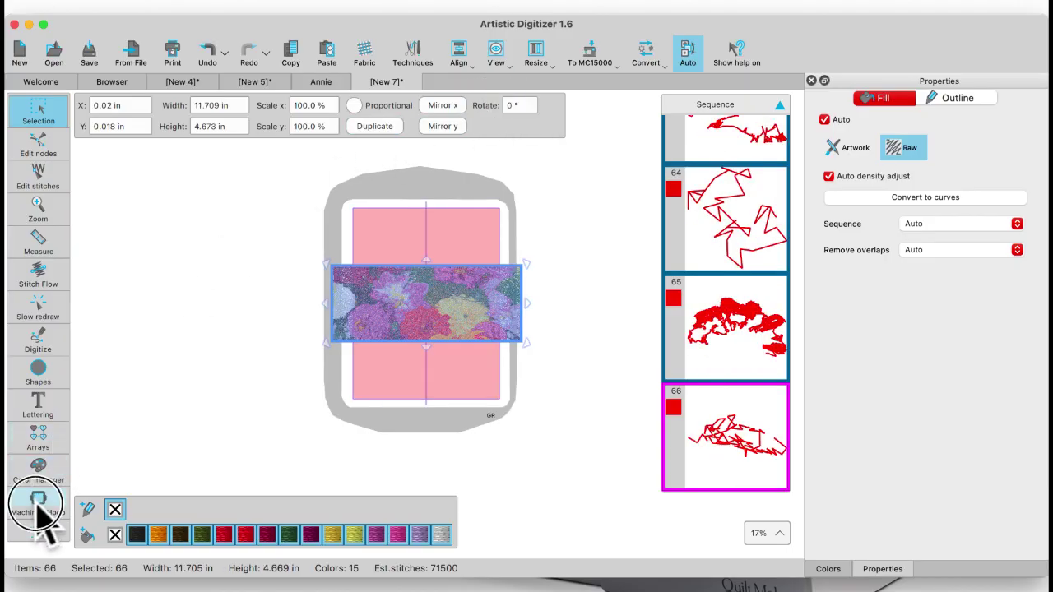
{"action": "left_click_drag", "start_coordinate": [214, 122], "coordinate": [165, 115]}
{"action": "type", "text": "90"}
{"action": "key", "text": "Return"}
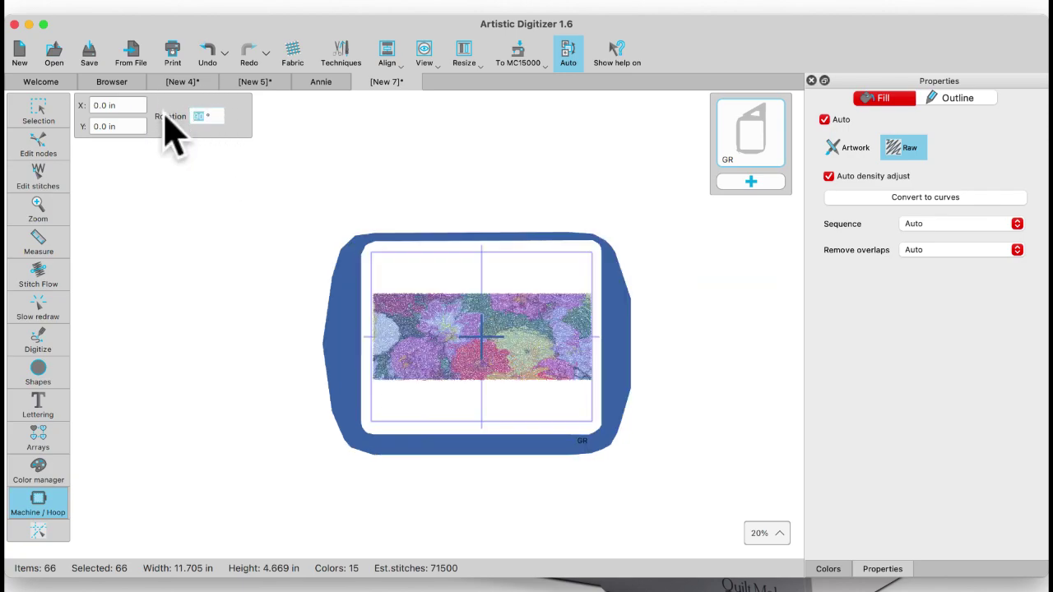
{"action": "left_click", "coordinate": [43, 105]}
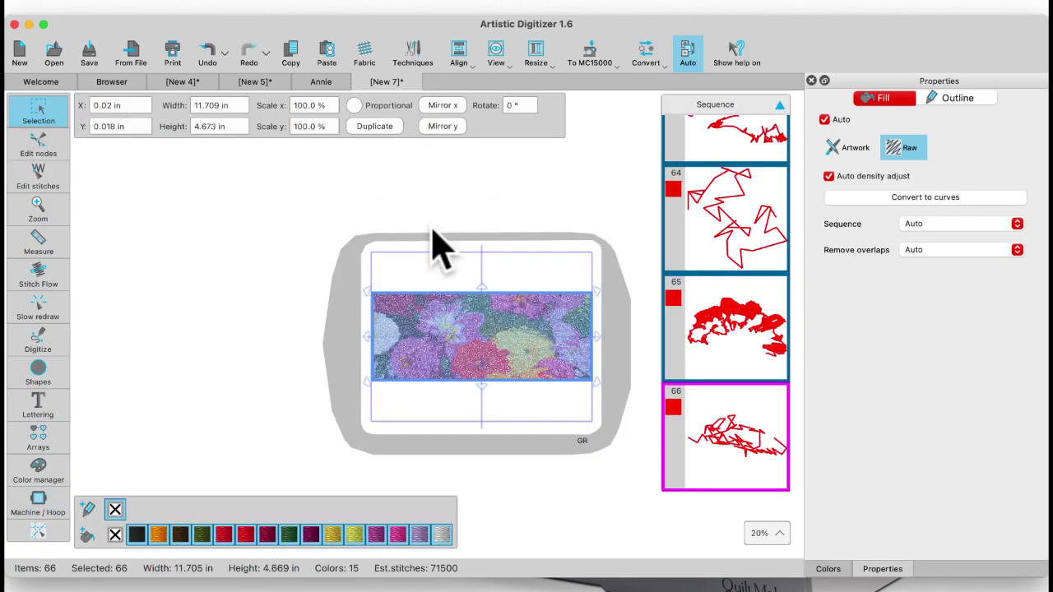
{"action": "left_click", "coordinate": [435, 247]}
{"action": "scroll", "coordinate": [482, 313], "scroll_direction": "down", "scroll_amount": 1}
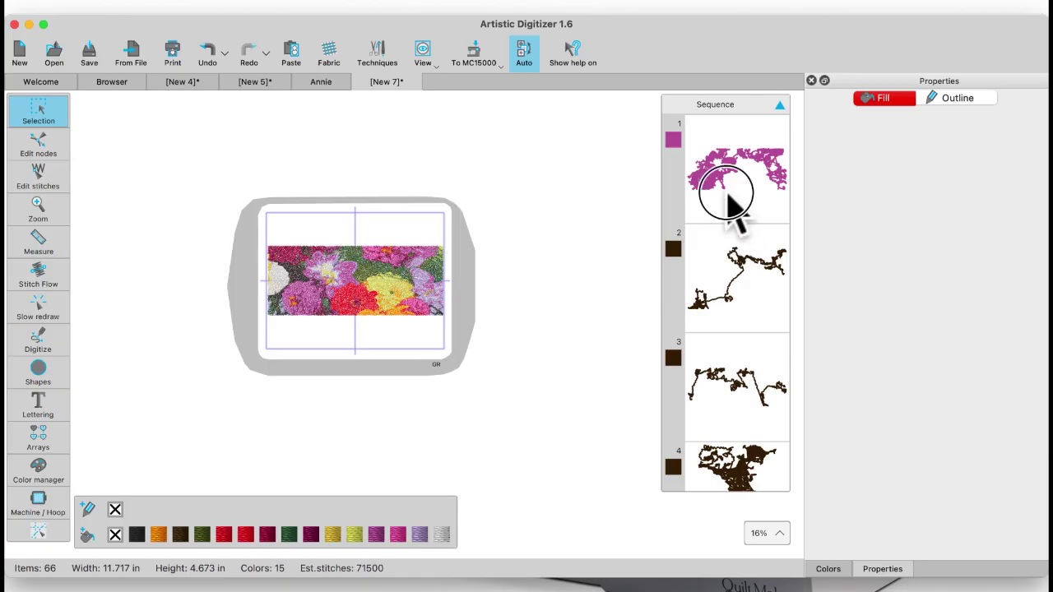
Examine the first two stitch blocks in the flower sequence and compare them with the fox PaintStitch design in [New 5]
{"action": "left_click", "coordinate": [727, 195]}
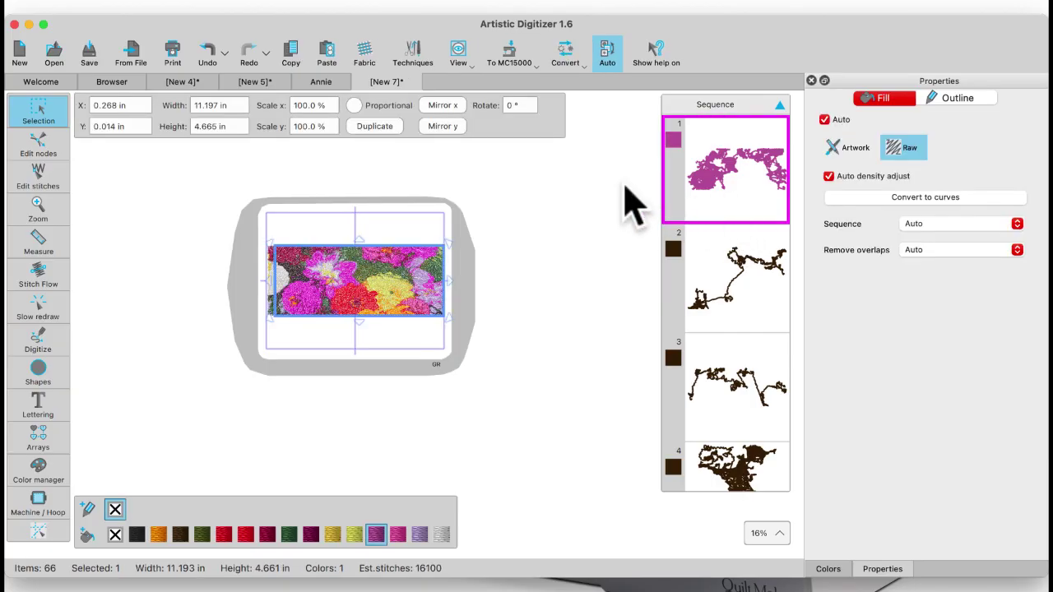
{"action": "left_click", "coordinate": [720, 282]}
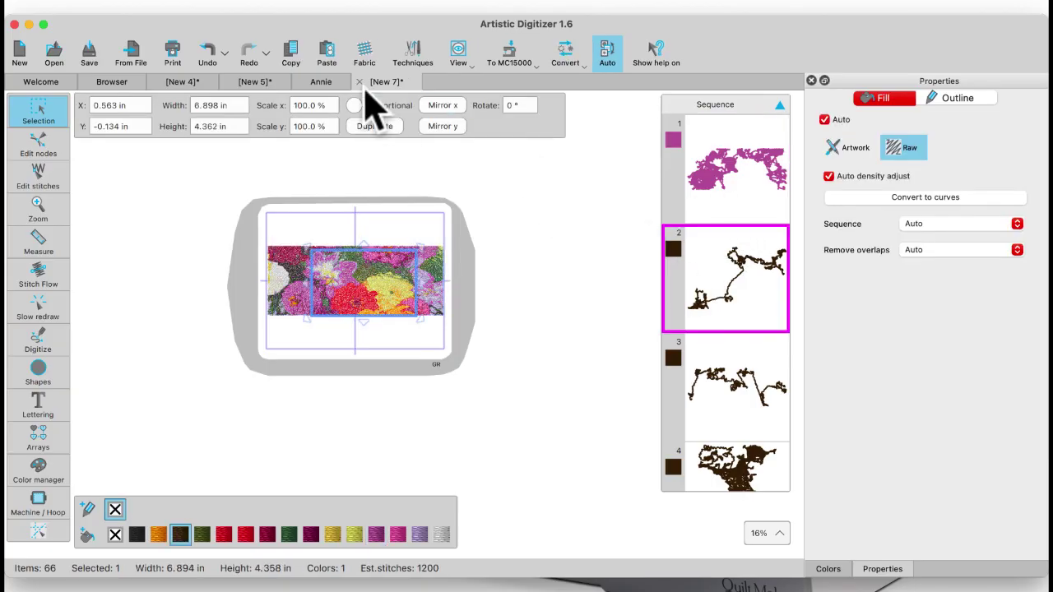
{"action": "left_click", "coordinate": [247, 144]}
{"action": "left_click", "coordinate": [254, 84]}
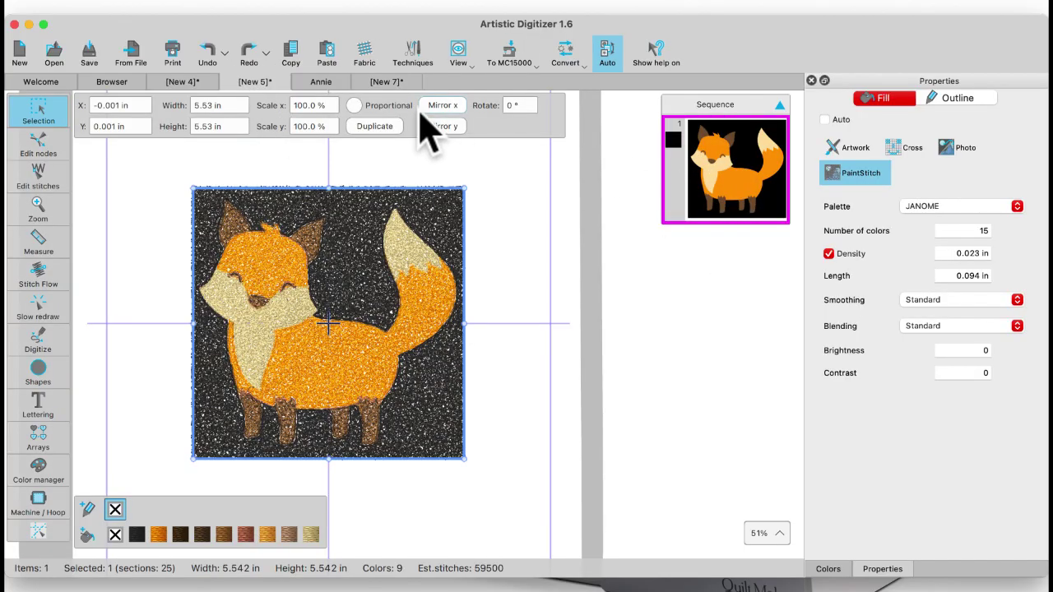
{"action": "left_click", "coordinate": [388, 84]}
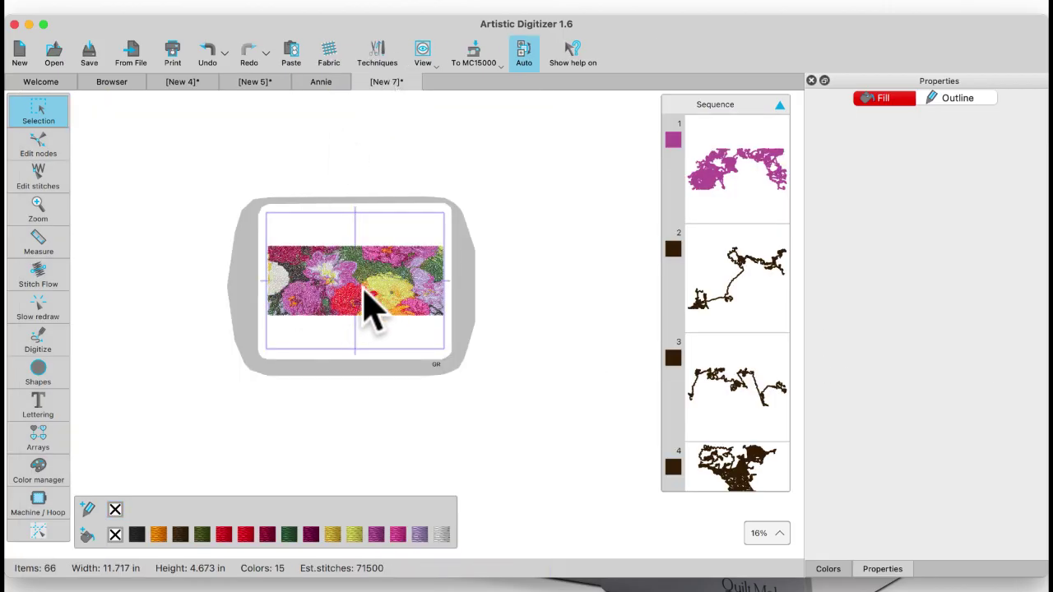
Move the whole flower design down to just above the lower edge of the hoop's sewing area
{"action": "scroll", "coordinate": [362, 309], "scroll_direction": "up", "scroll_amount": 5}
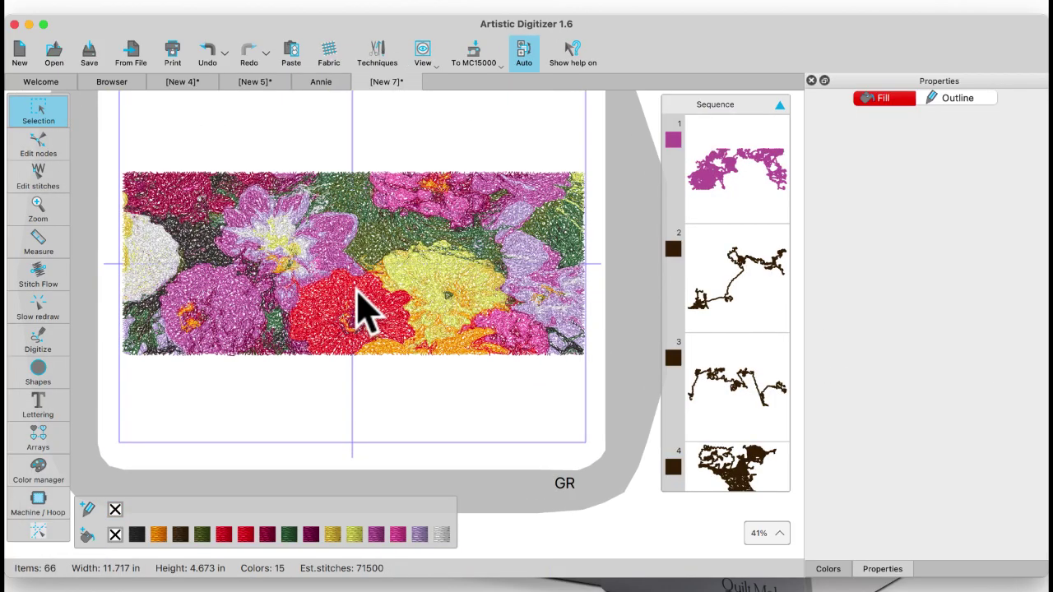
{"action": "scroll", "coordinate": [362, 309], "scroll_direction": "up", "scroll_amount": 1}
{"action": "scroll", "coordinate": [477, 289], "scroll_direction": "up", "scroll_amount": 3}
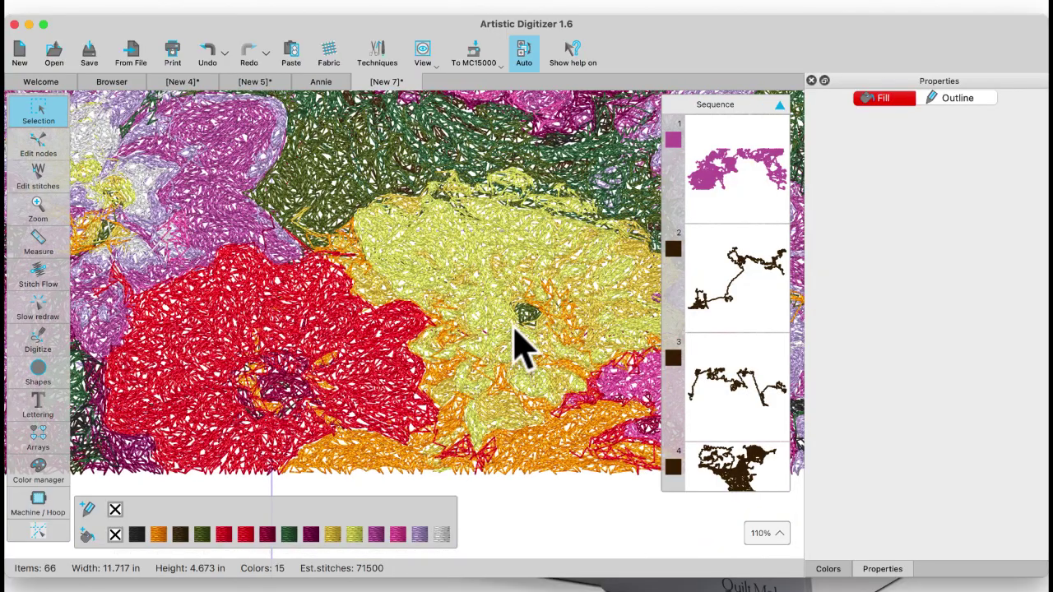
{"action": "scroll", "coordinate": [436, 319], "scroll_direction": "down", "scroll_amount": 2}
{"action": "scroll", "coordinate": [436, 320], "scroll_direction": "down", "scroll_amount": 2}
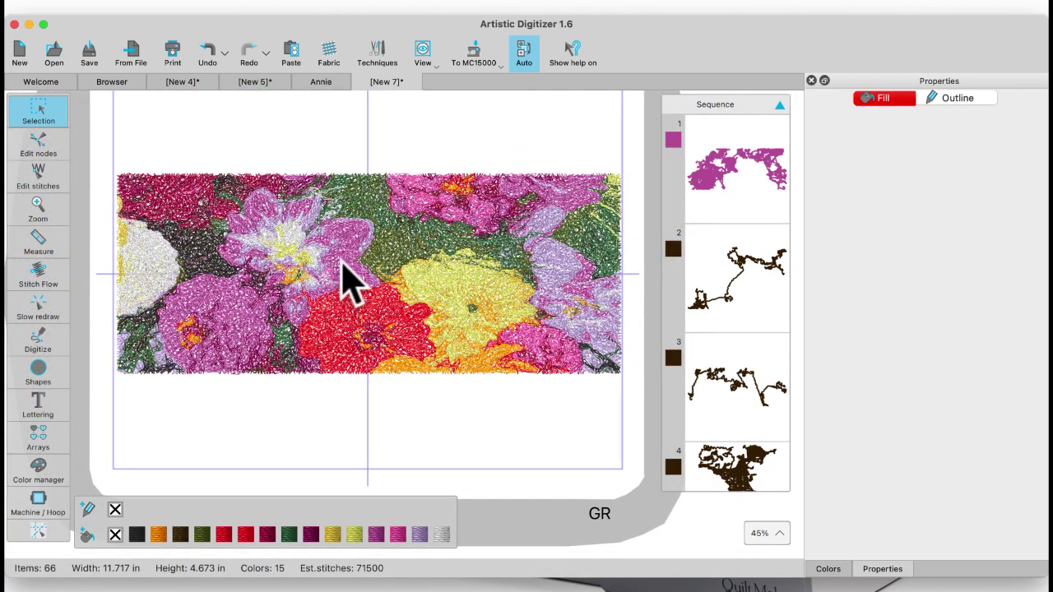
{"action": "left_click_drag", "start_coordinate": [99, 138], "coordinate": [651, 399]}
{"action": "left_click_drag", "start_coordinate": [357, 322], "coordinate": [354, 319]}
{"action": "left_click", "coordinate": [206, 218]}
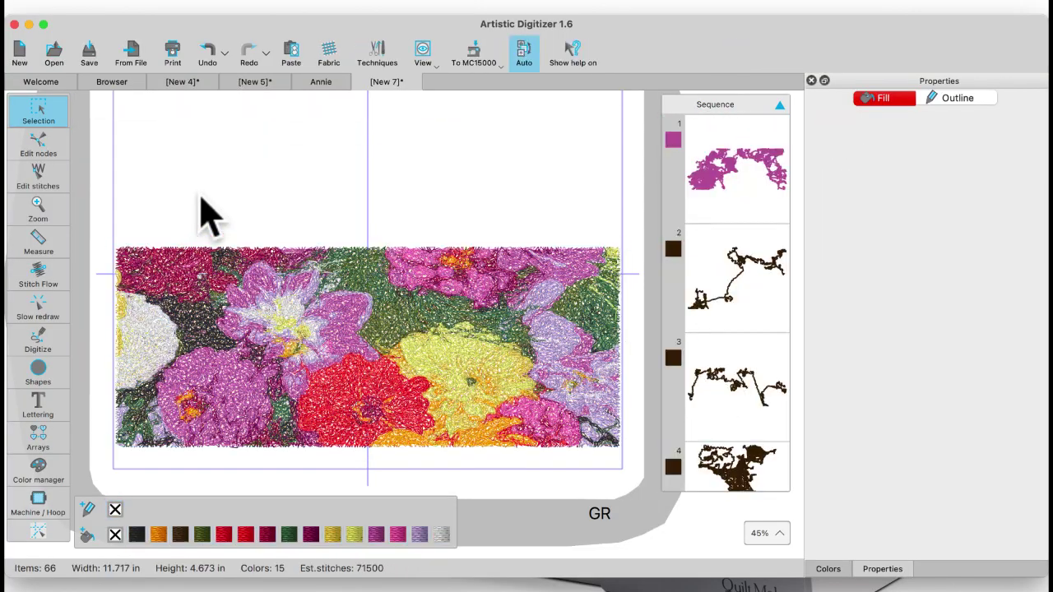
Add a first name as text lettering above the flowers, using the xpg152 font at size 30, and return to the Selection tool
{"action": "mouse_move", "coordinate": [47, 404]}
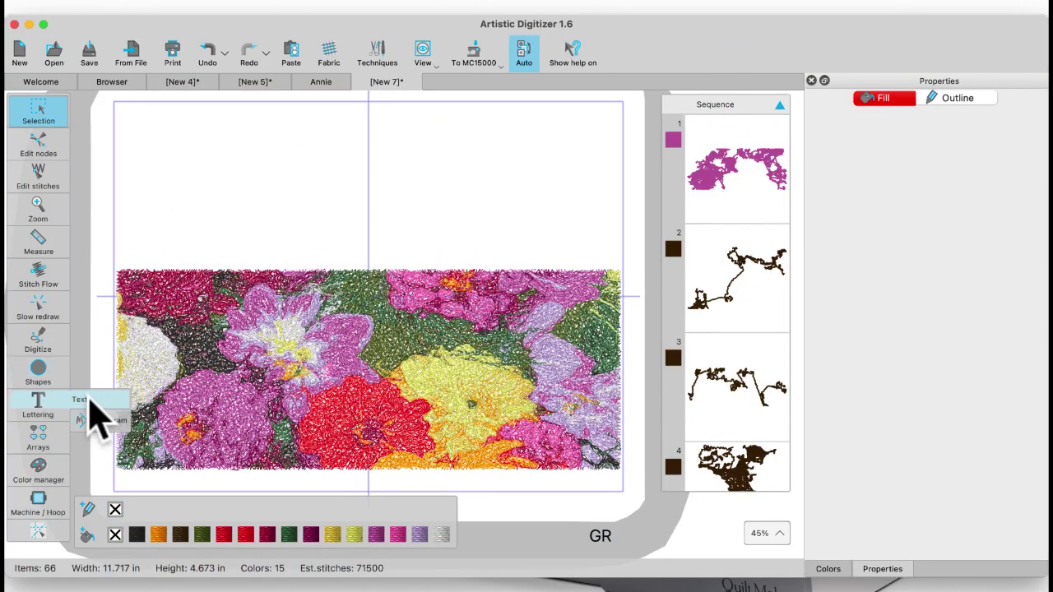
{"action": "left_click", "coordinate": [88, 400]}
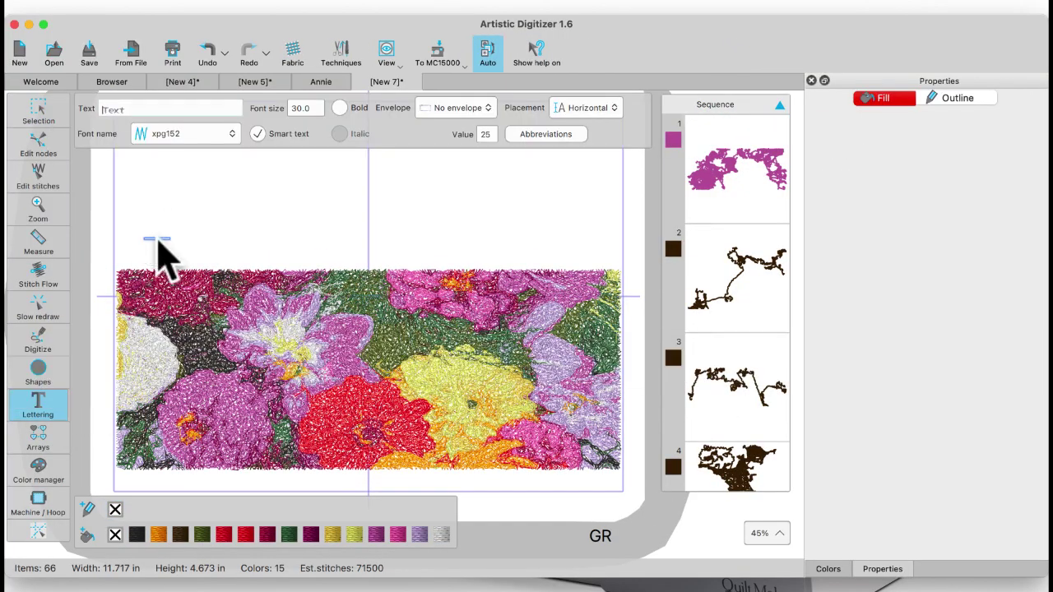
{"action": "left_click", "coordinate": [157, 241]}
{"action": "type", "text": "A"}
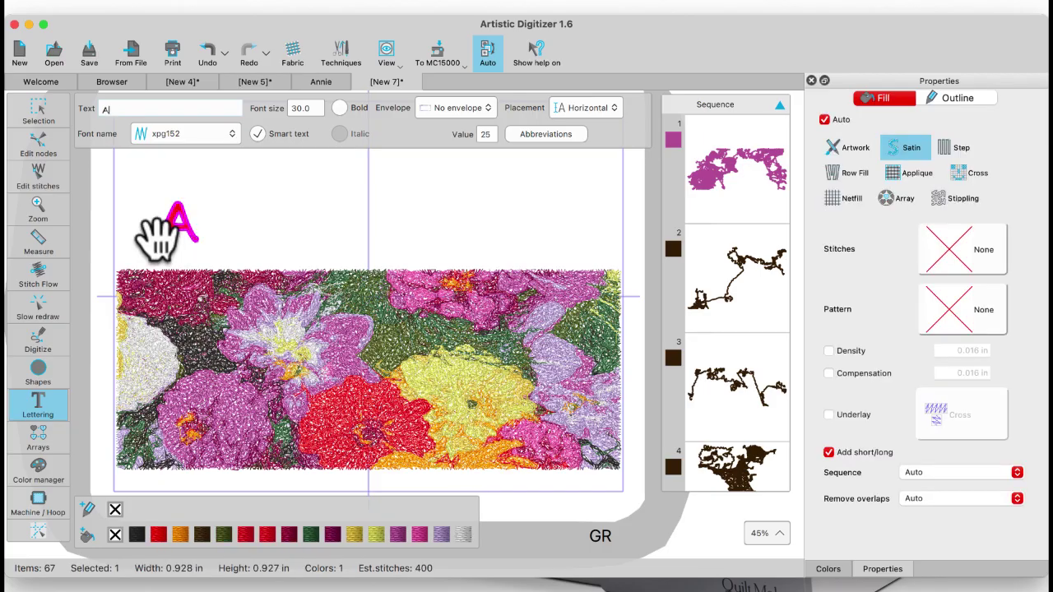
{"action": "type", "text": "nnie"}
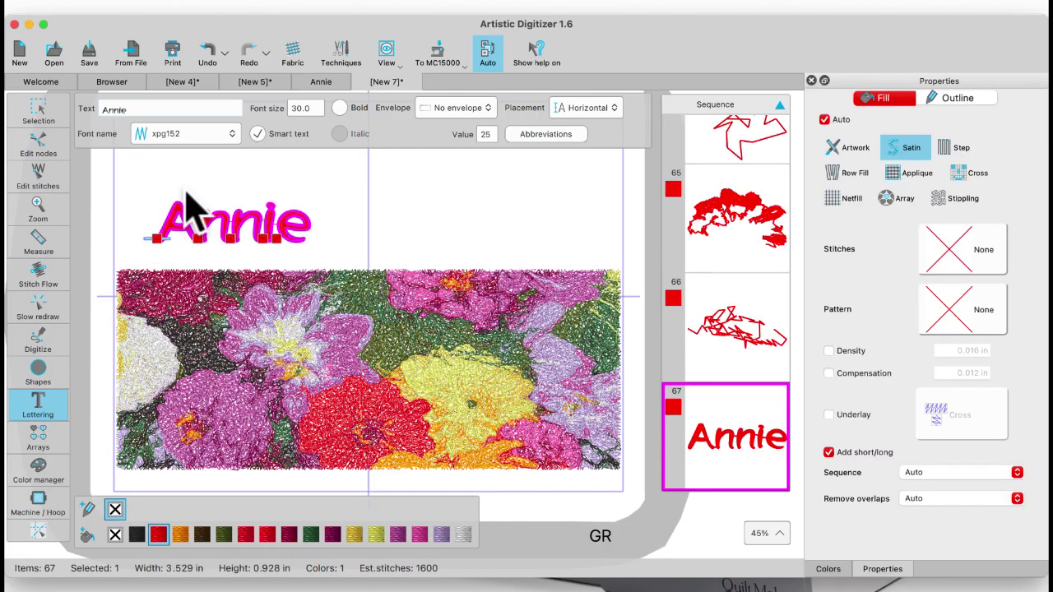
{"action": "left_click", "coordinate": [39, 111]}
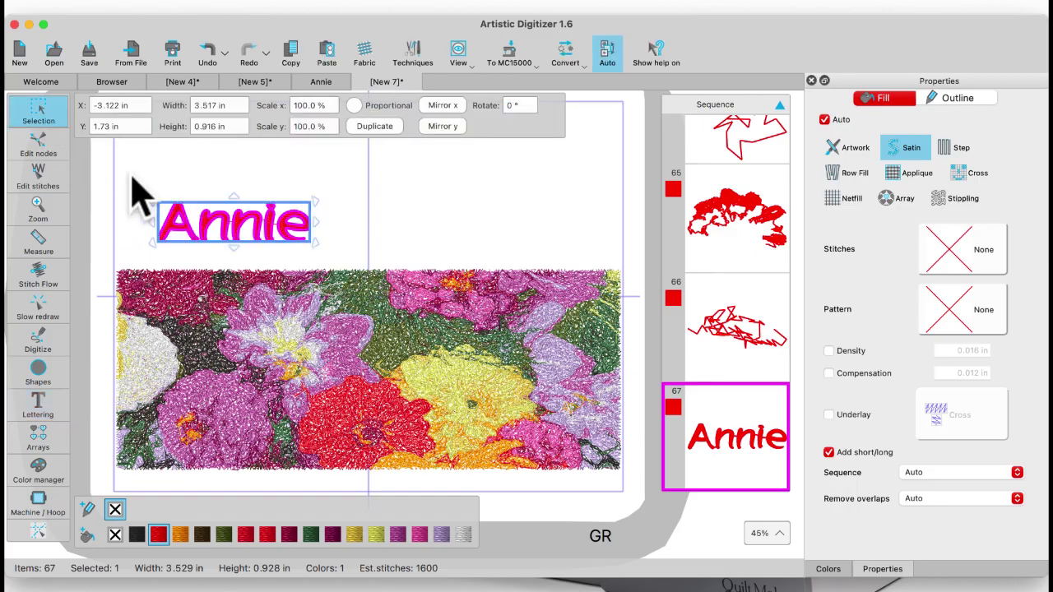
Move the name lettering onto the flower design and stretch it to about 10.98 × 4.07 in so it spans the flowers
{"action": "left_click_drag", "start_coordinate": [251, 205], "coordinate": [367, 365]}
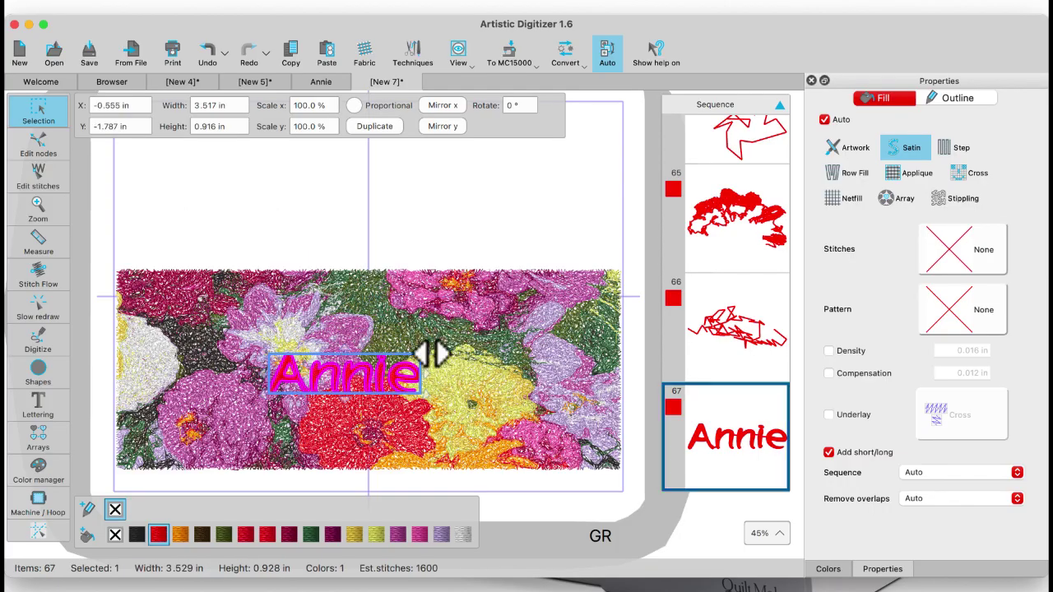
{"action": "left_click_drag", "start_coordinate": [428, 354], "coordinate": [564, 318]}
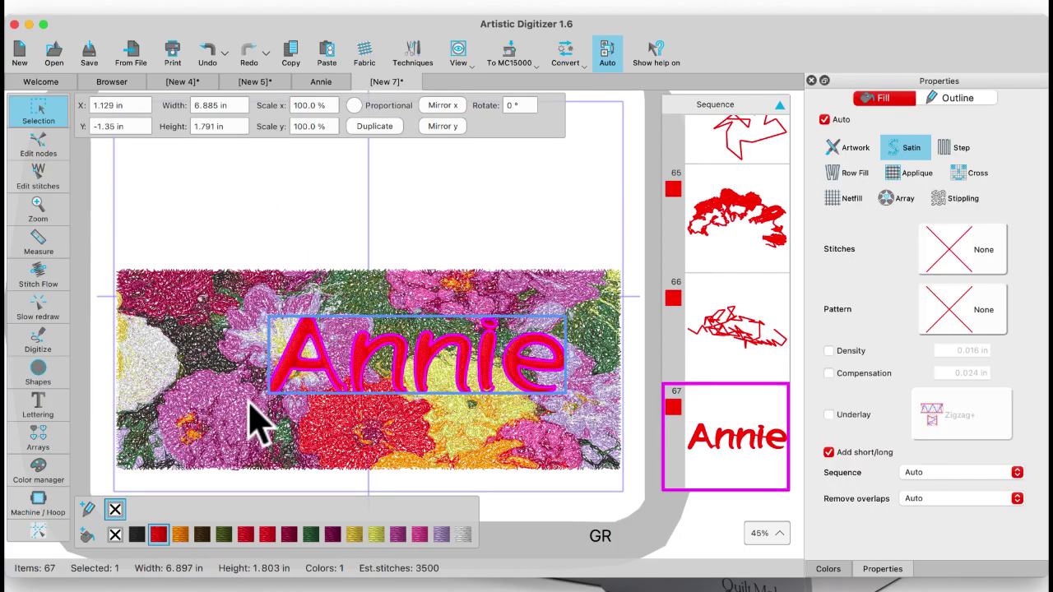
{"action": "left_click_drag", "start_coordinate": [265, 393], "coordinate": [138, 449]}
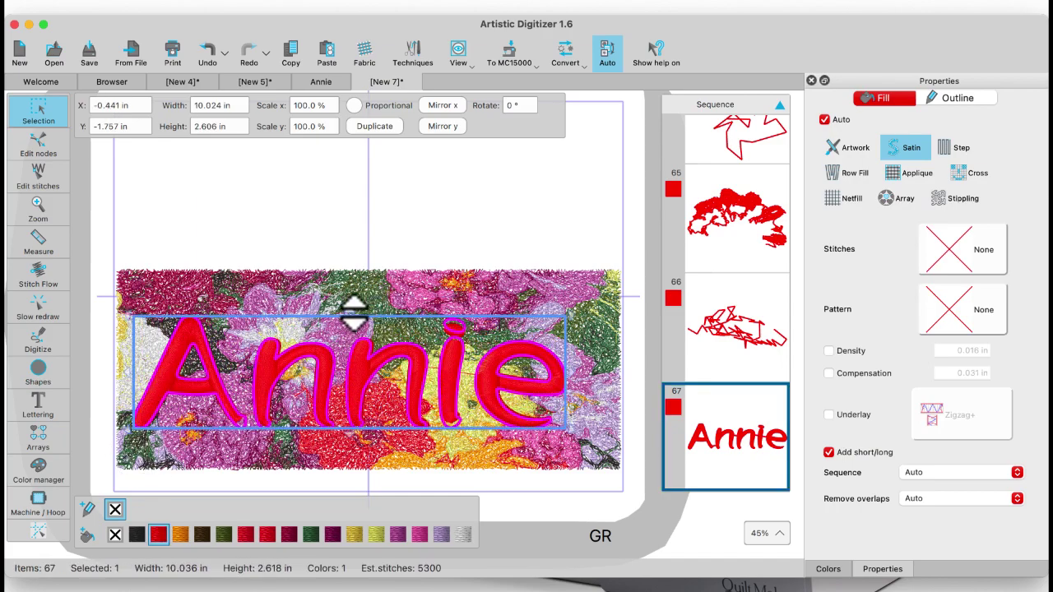
{"action": "left_click_drag", "start_coordinate": [350, 311], "coordinate": [349, 281]}
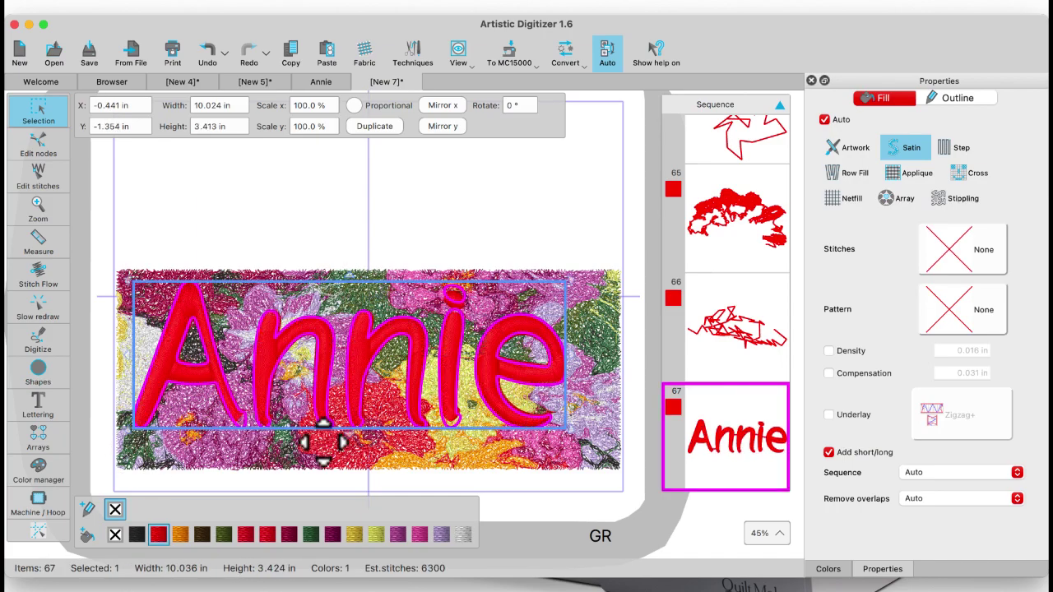
{"action": "left_click_drag", "start_coordinate": [348, 434], "coordinate": [352, 457]}
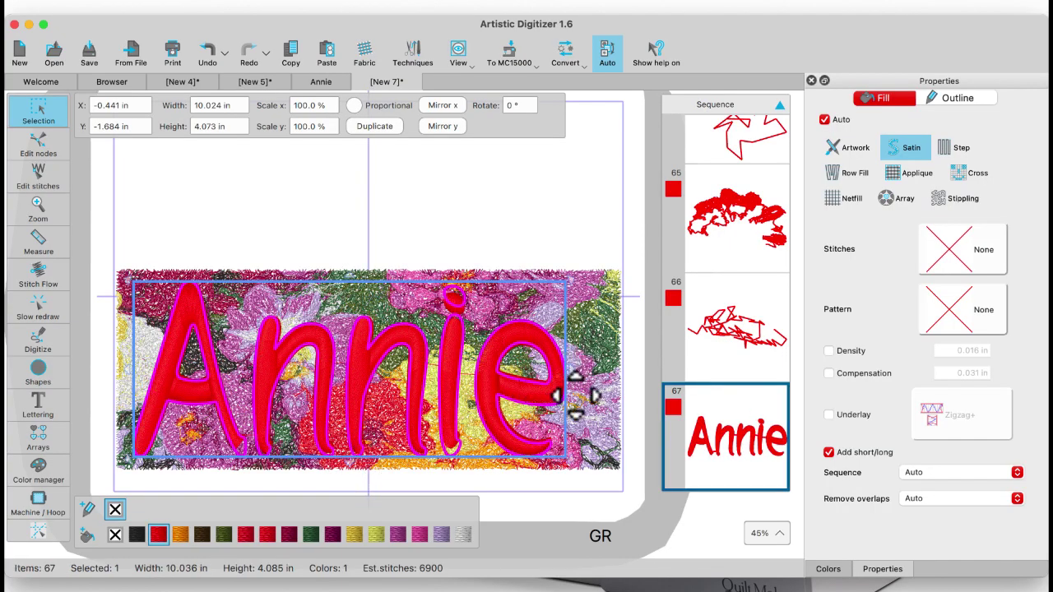
{"action": "left_click", "coordinate": [526, 318]}
{"action": "left_click", "coordinate": [500, 357]}
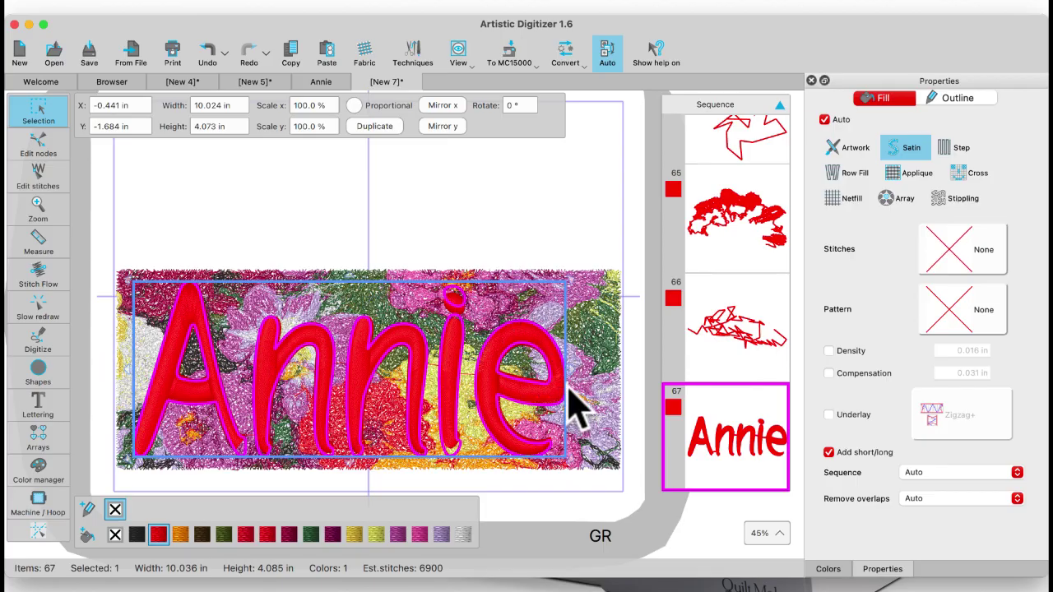
{"action": "left_click_drag", "start_coordinate": [567, 371], "coordinate": [610, 371]}
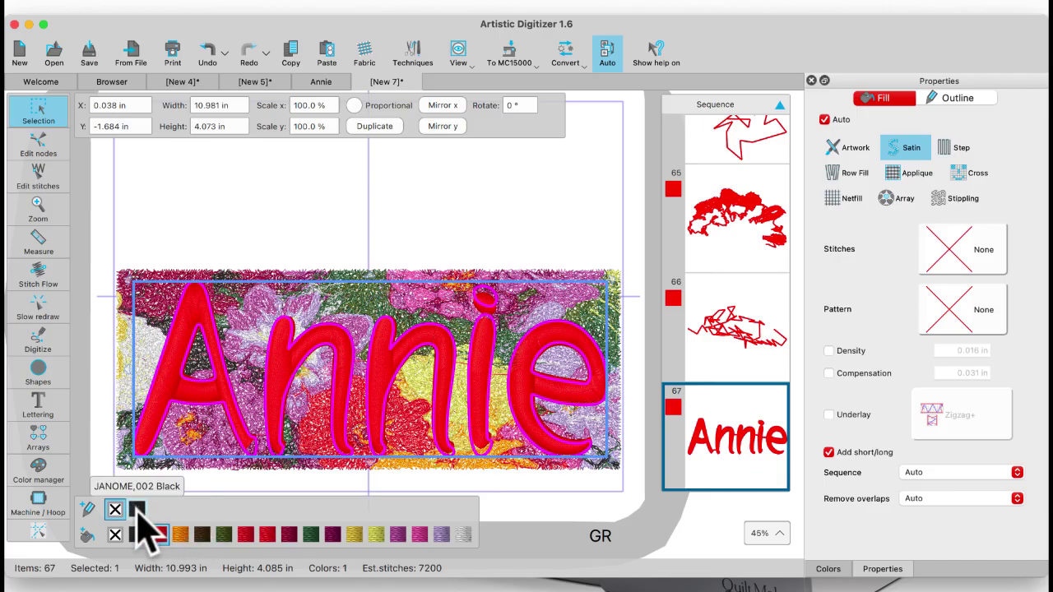
Give the name lettering a JANOME 002 Black outline, remove its fill, and deselect it to inspect the outline on the flowers
{"action": "left_click", "coordinate": [137, 510]}
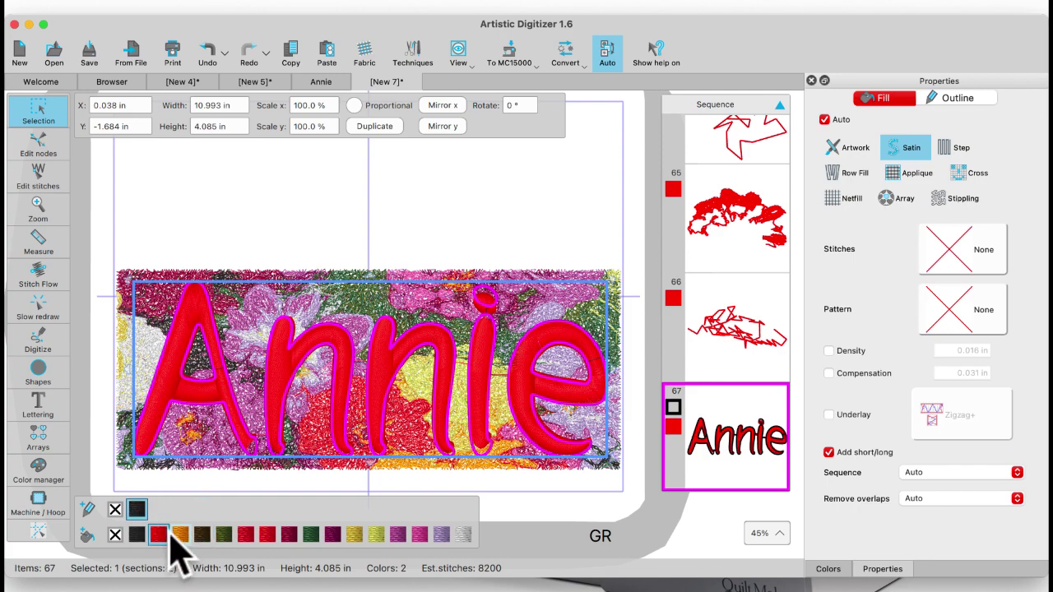
{"action": "left_click", "coordinate": [115, 534]}
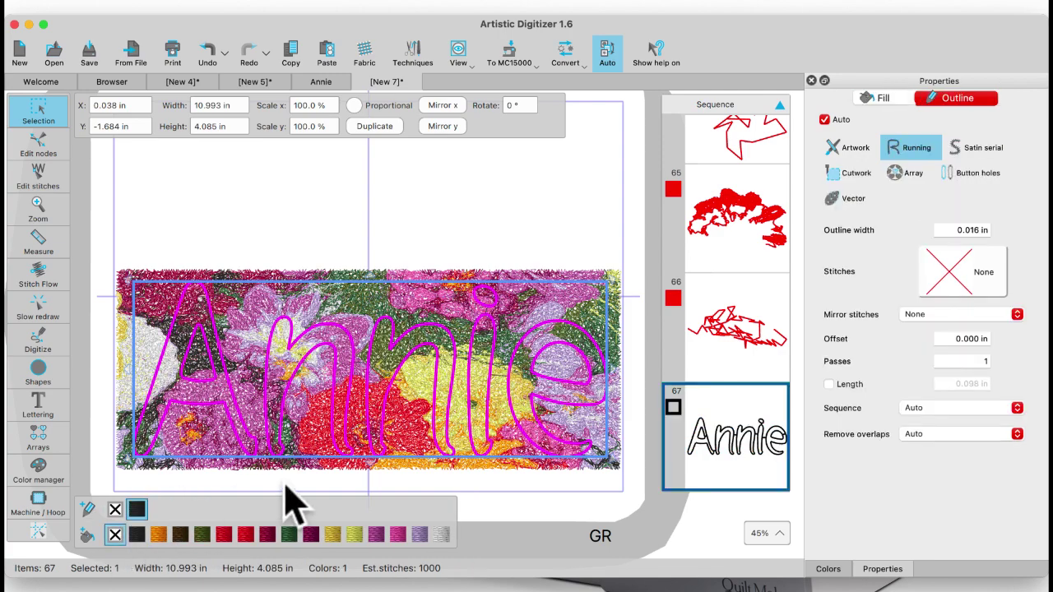
{"action": "left_click", "coordinate": [292, 202]}
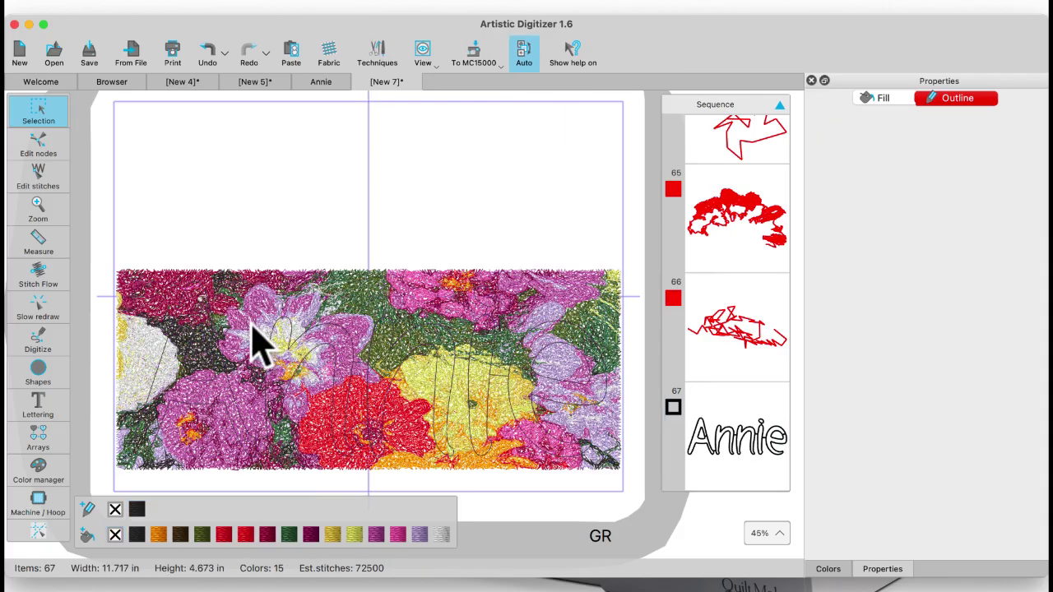
{"action": "scroll", "coordinate": [262, 342], "scroll_direction": "up", "scroll_amount": 2}
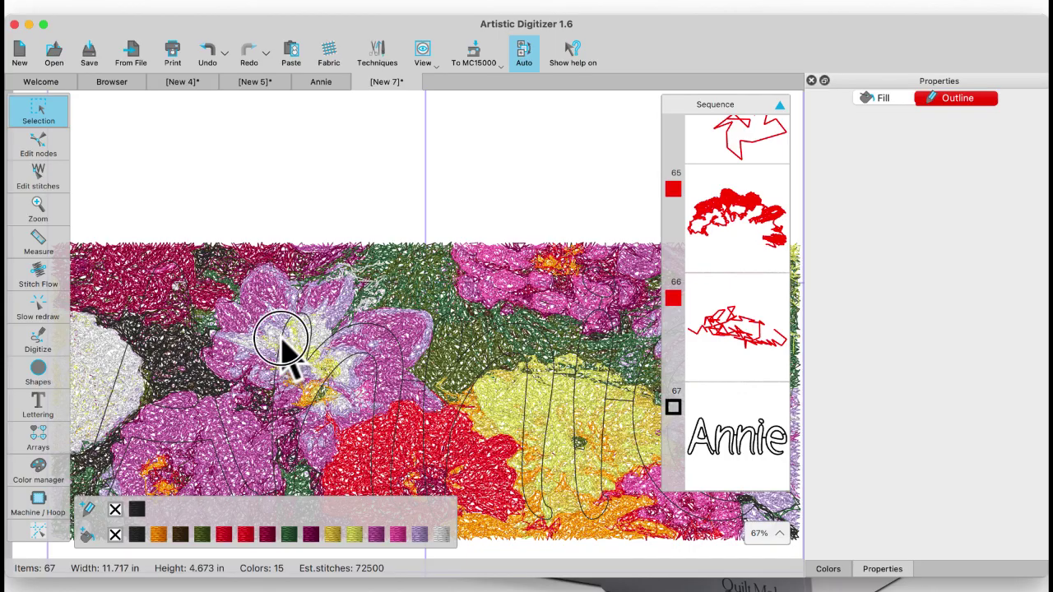
Select the outlined name lettering on the flowers and convert it to curves
{"action": "left_click", "coordinate": [283, 340]}
{"action": "scroll", "coordinate": [327, 358], "scroll_direction": "down", "scroll_amount": 2}
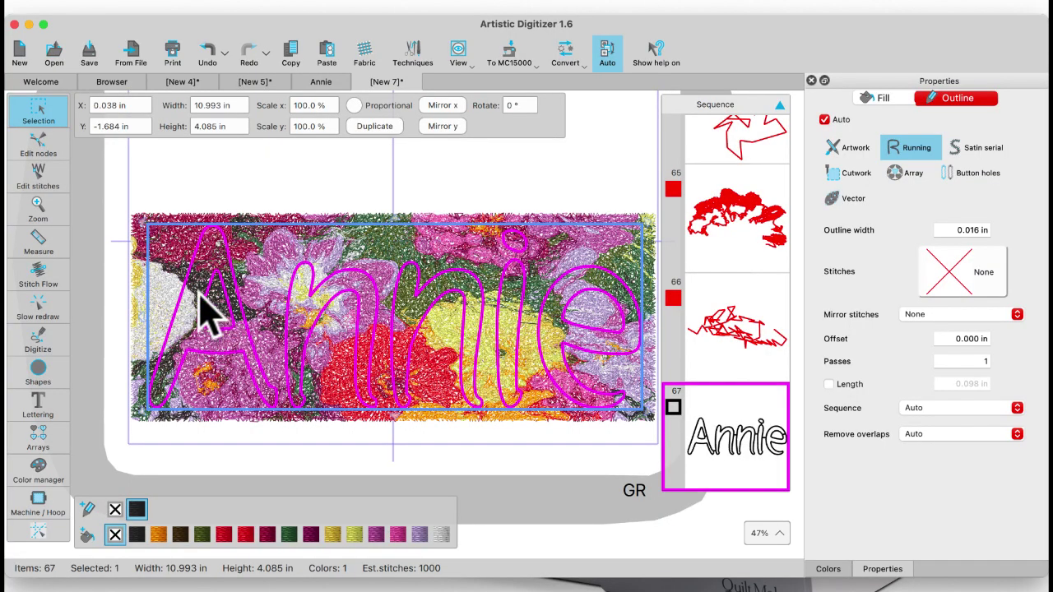
{"action": "left_click", "coordinate": [566, 53]}
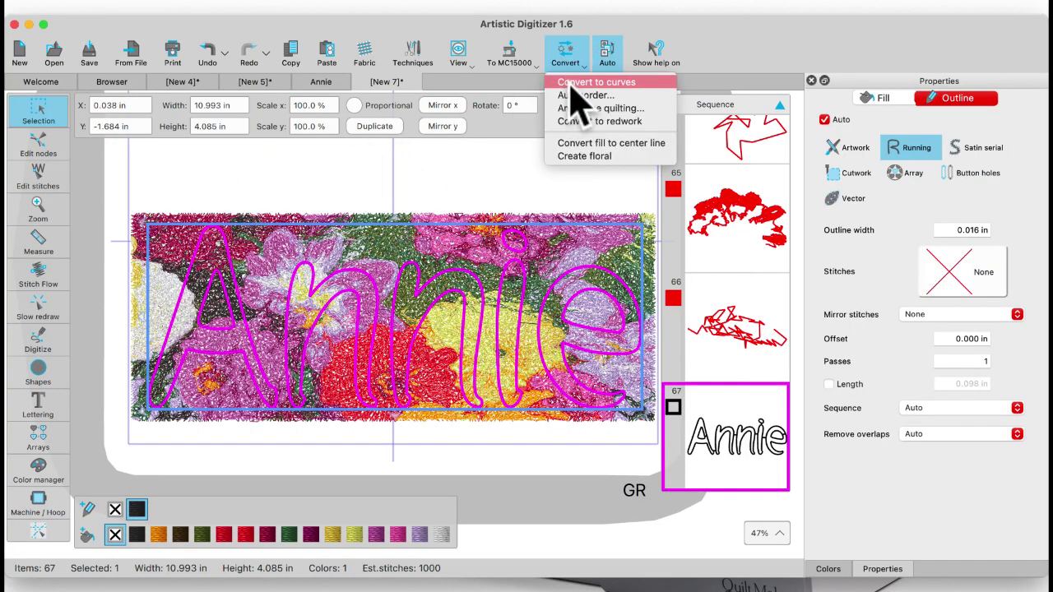
{"action": "left_click", "coordinate": [570, 84]}
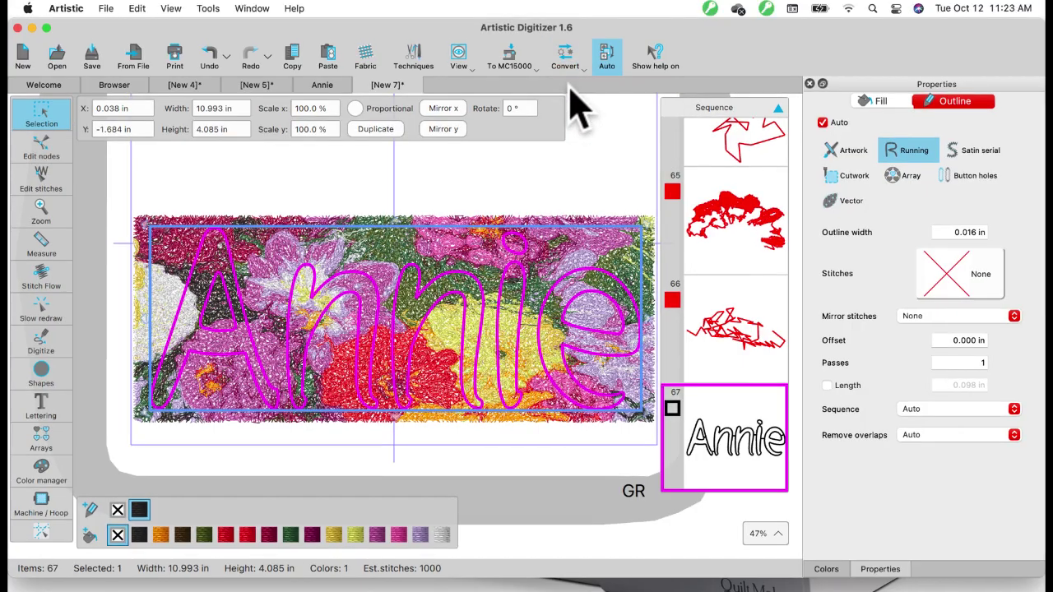
Edit the nodes of the name lettering and split its outline at the upper node on the first letter's outer right stroke
{"action": "left_click", "coordinate": [41, 151]}
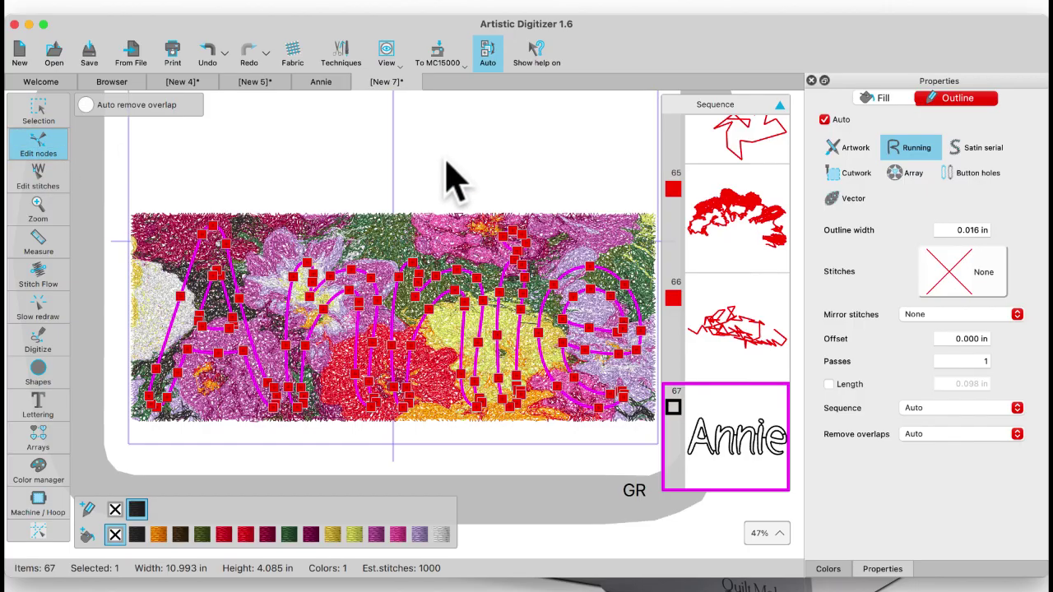
{"action": "scroll", "coordinate": [448, 176], "scroll_direction": "up", "scroll_amount": 3}
{"action": "scroll", "coordinate": [329, 333], "scroll_direction": "up", "scroll_amount": 3}
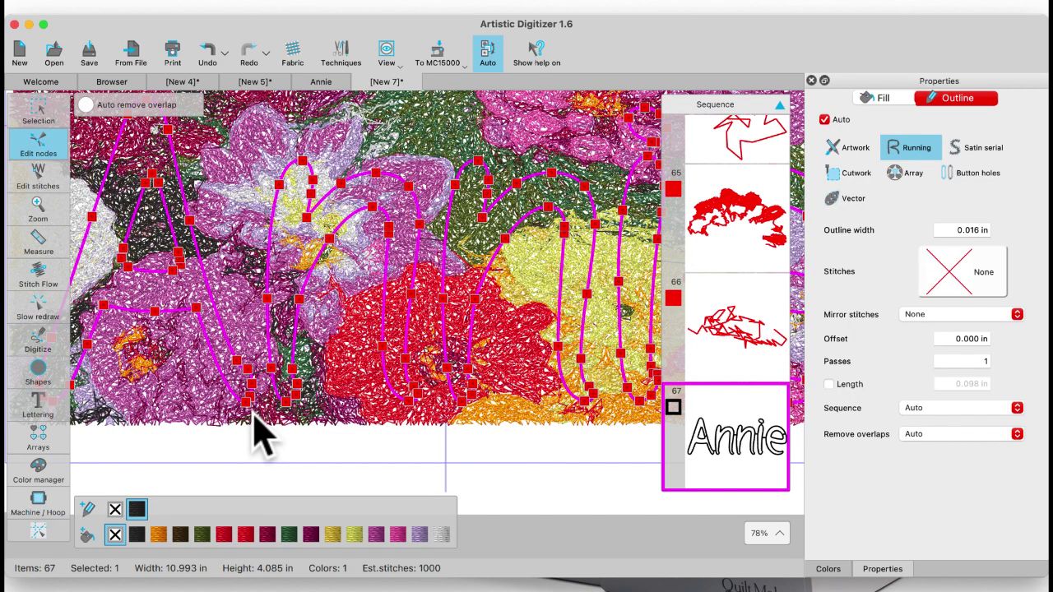
{"action": "scroll", "coordinate": [253, 414], "scroll_direction": "down", "scroll_amount": 2}
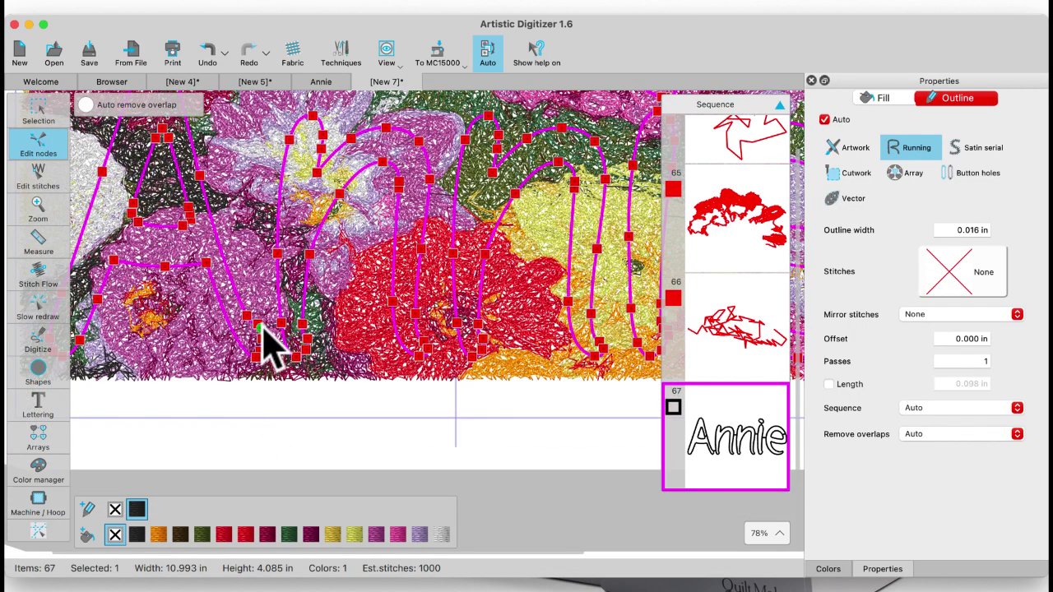
{"action": "right_click", "coordinate": [202, 177]}
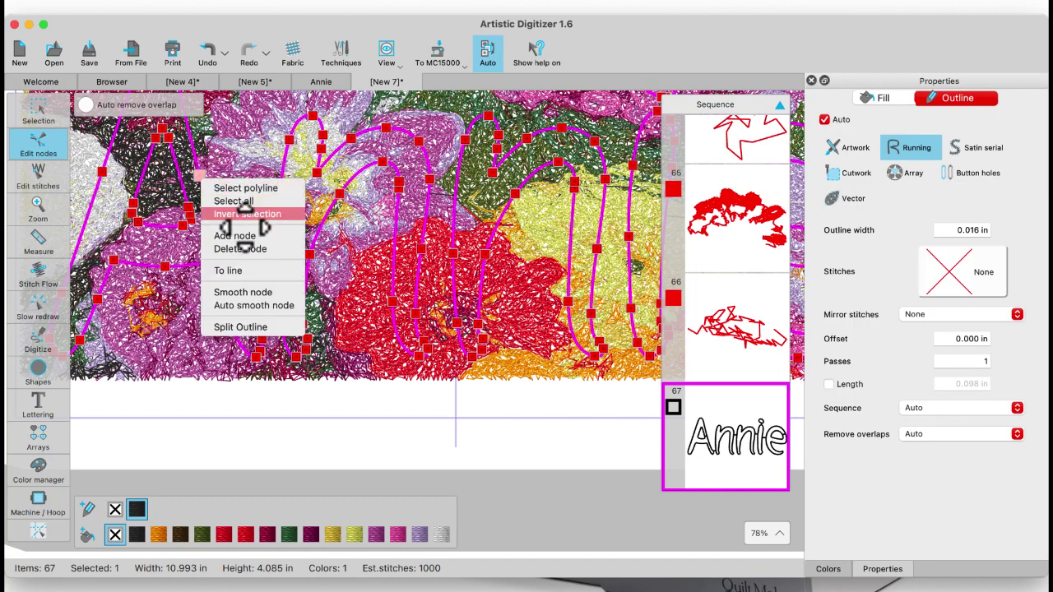
{"action": "left_click", "coordinate": [239, 328]}
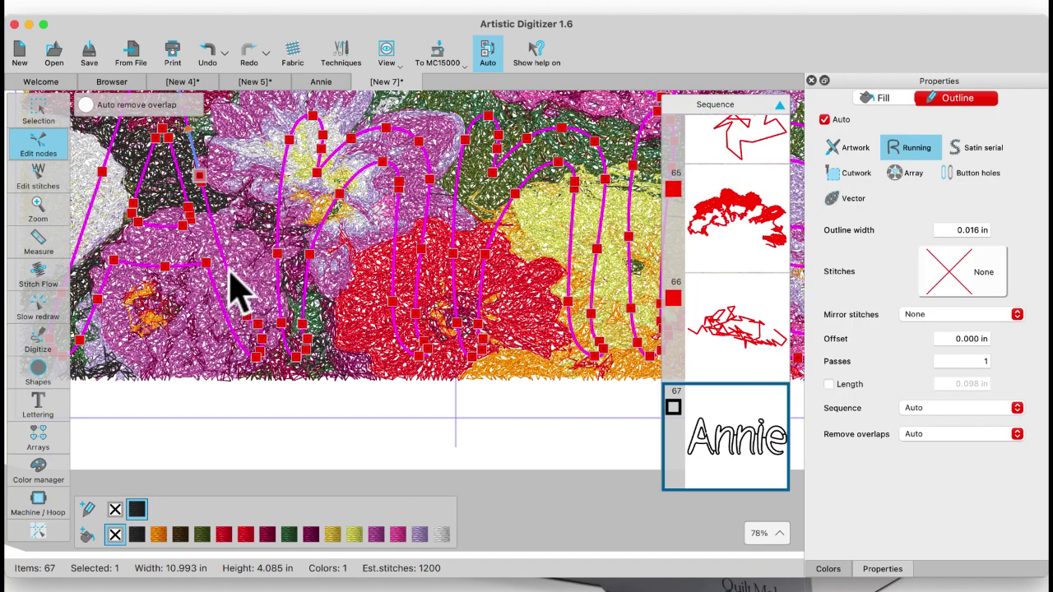
{"action": "scroll", "coordinate": [206, 199], "scroll_direction": "up", "scroll_amount": 3}
{"action": "scroll", "coordinate": [206, 199], "scroll_direction": "up", "scroll_amount": 5}
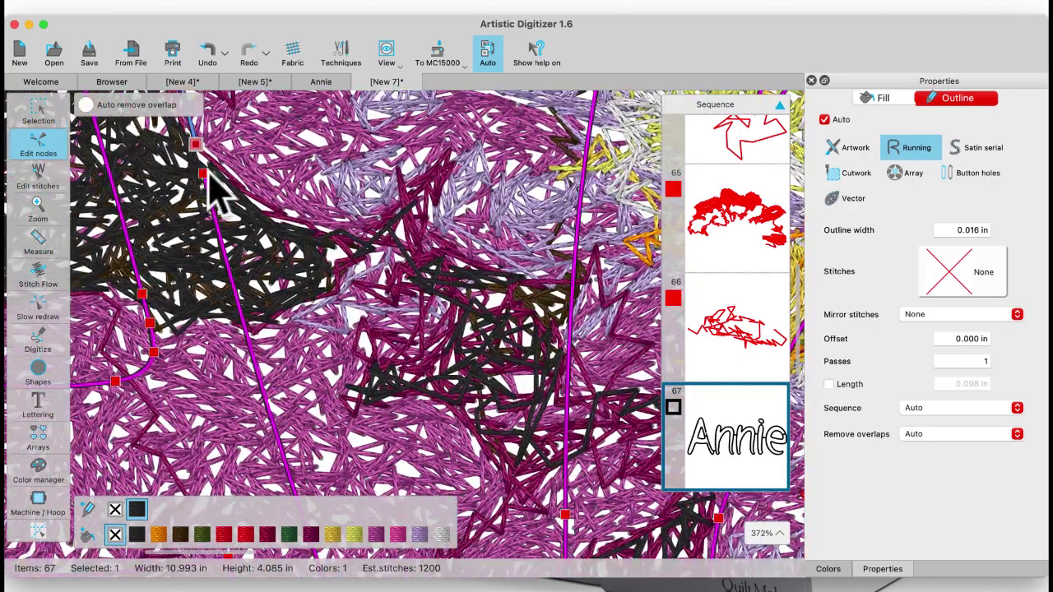
{"action": "scroll", "coordinate": [280, 276], "scroll_direction": "down", "scroll_amount": 1}
{"action": "scroll", "coordinate": [279, 276], "scroll_direction": "down", "scroll_amount": 3}
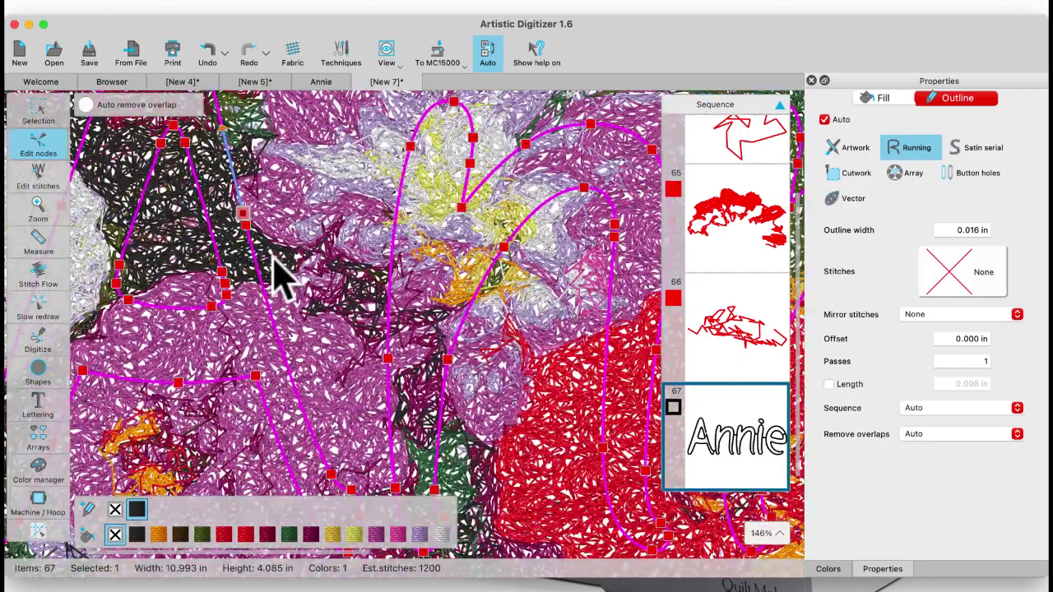
Split the outline at the node midway along the left side of the second letter, and return to the Selection tool
{"action": "left_click", "coordinate": [388, 359]}
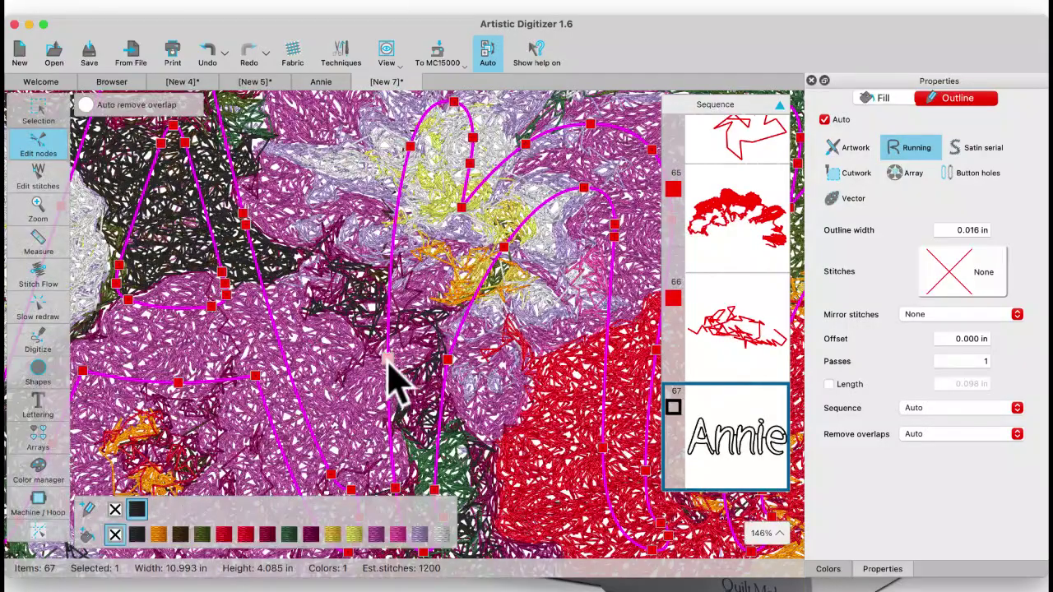
{"action": "right_click", "coordinate": [387, 359]}
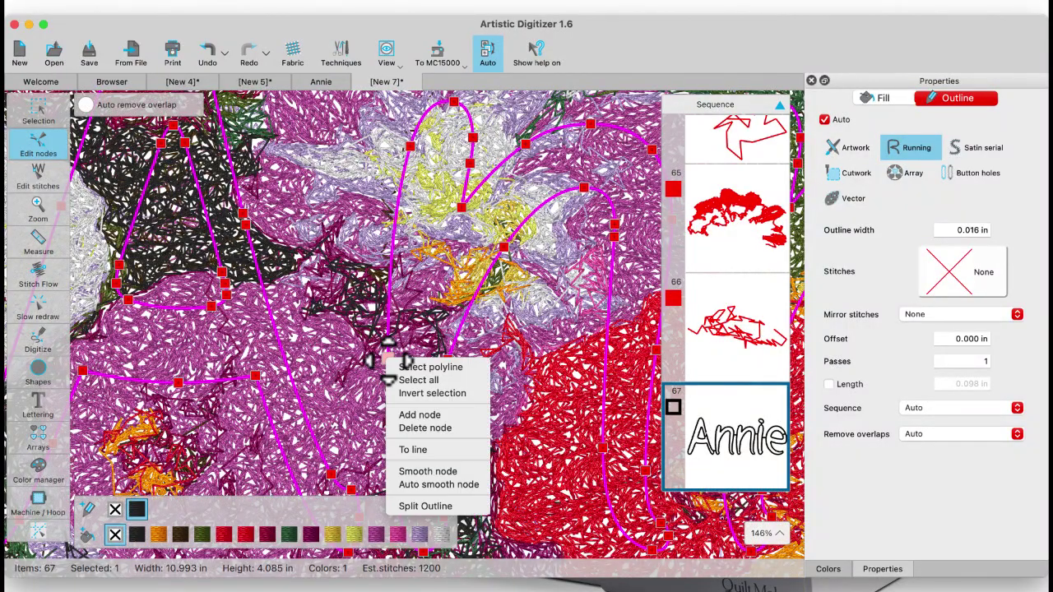
{"action": "left_click", "coordinate": [425, 506]}
{"action": "scroll", "coordinate": [519, 461], "scroll_direction": "down", "scroll_amount": 10}
{"action": "scroll", "coordinate": [520, 459], "scroll_direction": "down", "scroll_amount": 5}
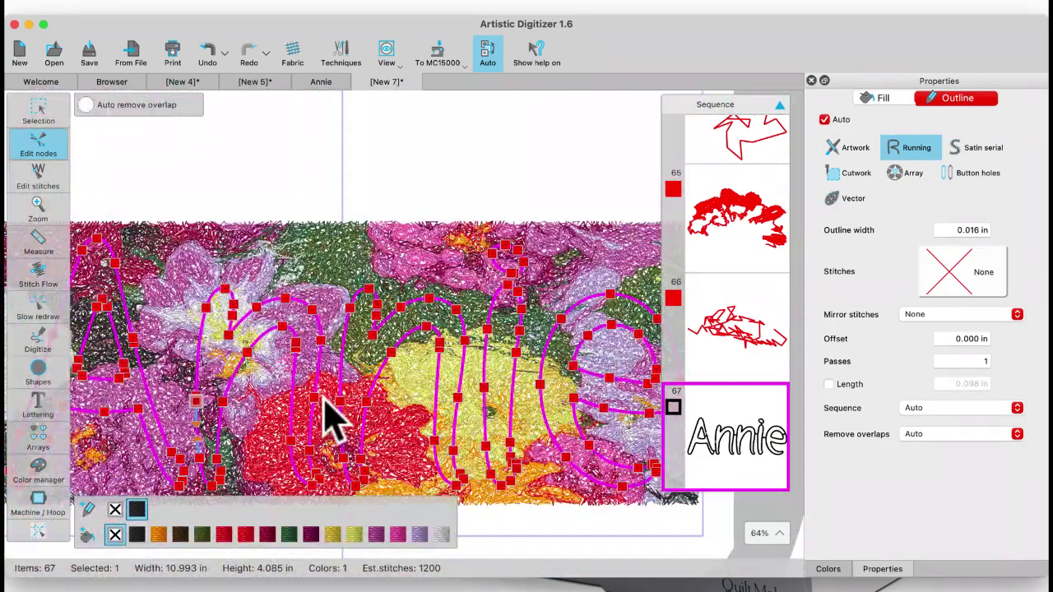
{"action": "scroll", "coordinate": [321, 383], "scroll_direction": "left", "scroll_amount": 5}
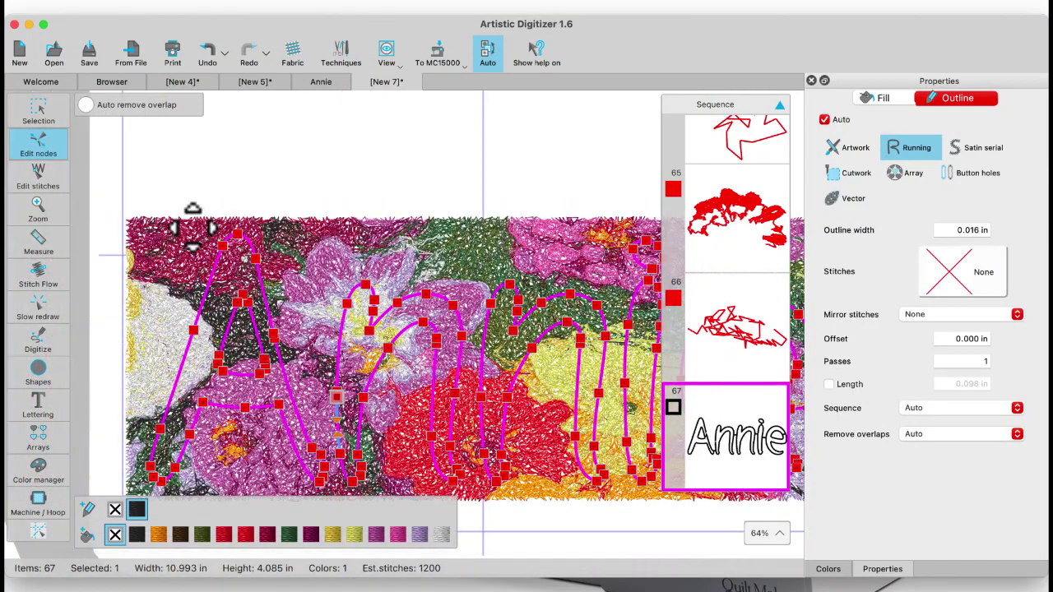
{"action": "left_click", "coordinate": [38, 111]}
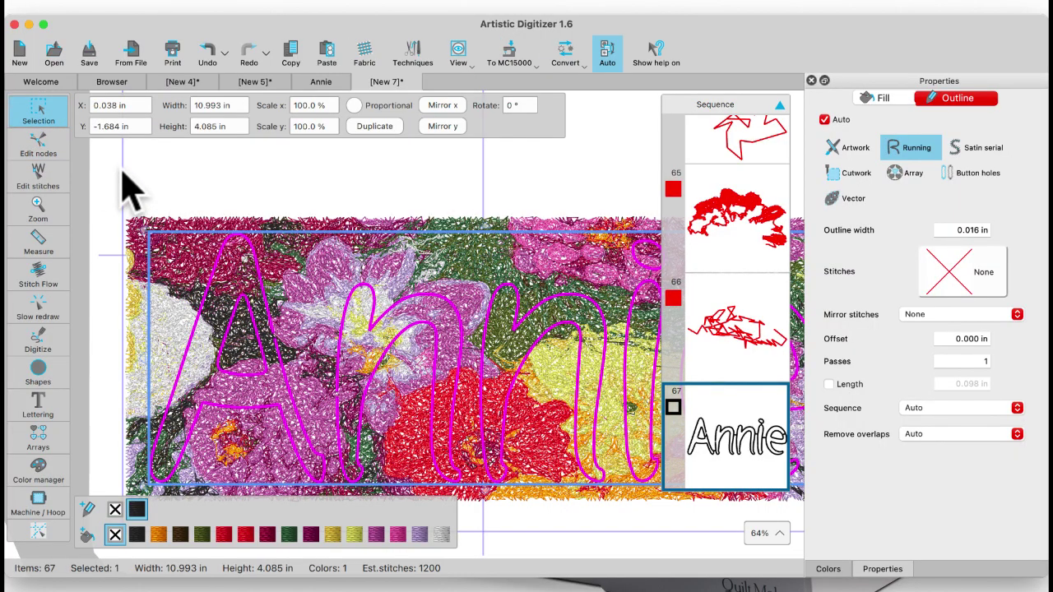
{"action": "scroll", "coordinate": [120, 185], "scroll_direction": "down", "scroll_amount": 5}
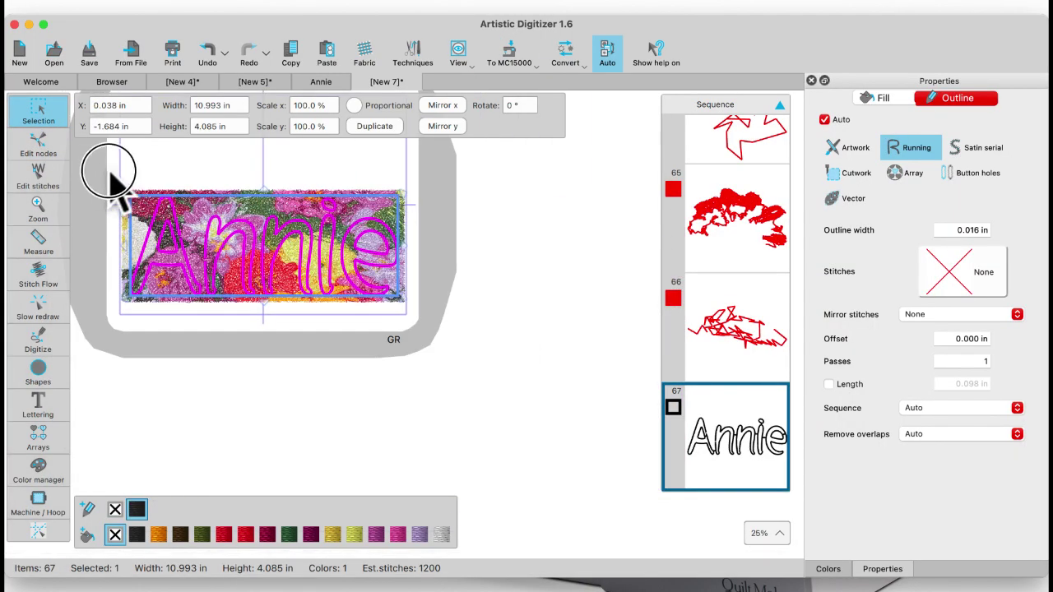
{"action": "left_click_drag", "start_coordinate": [109, 171], "coordinate": [440, 325]}
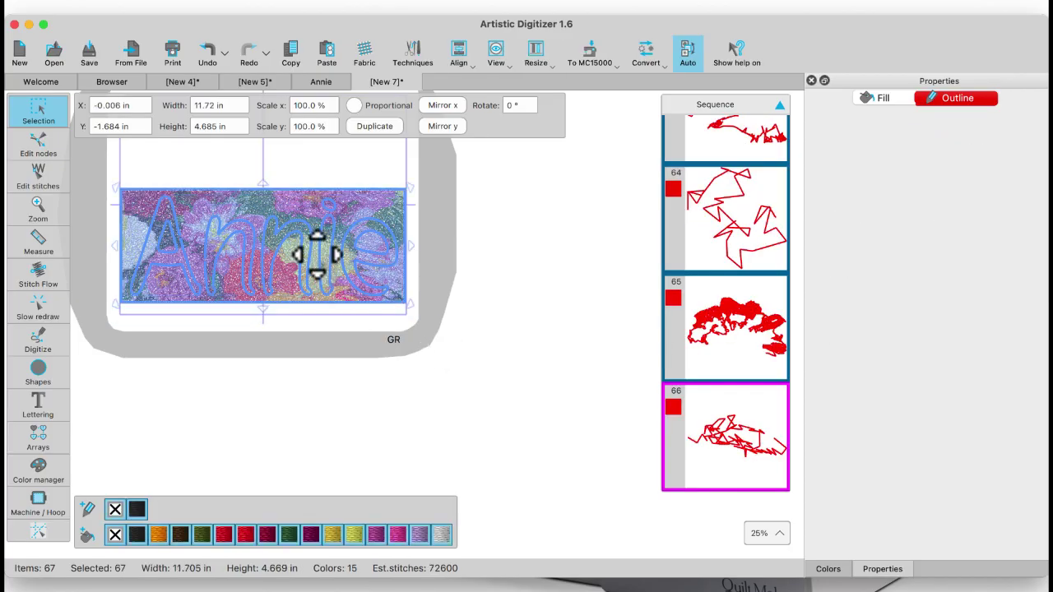
{"action": "left_click", "coordinate": [346, 161]}
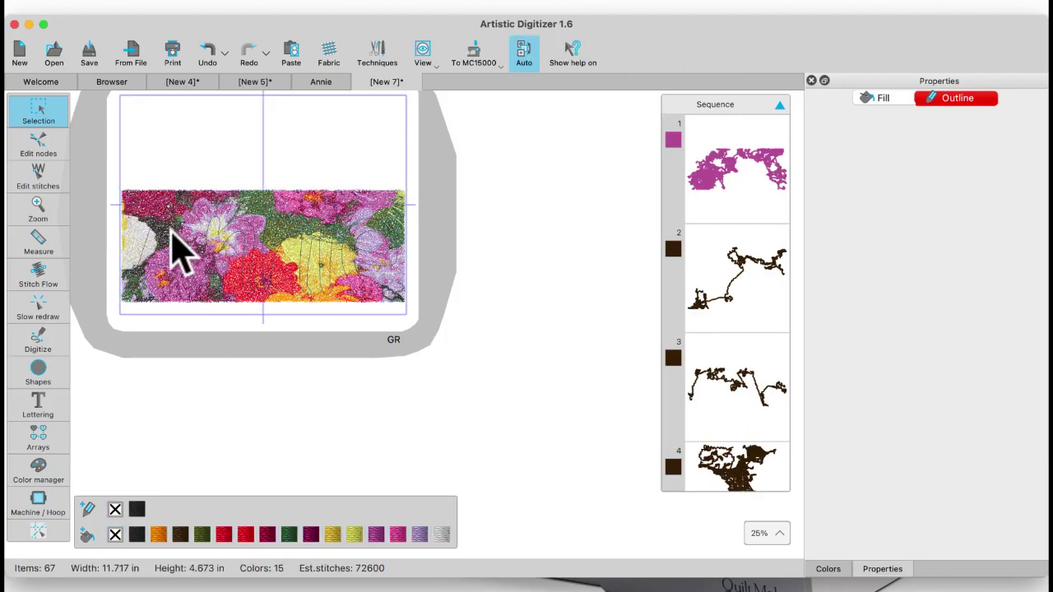
Duplicate the name outline by copying and pasting it, and move one copy off the flowers to below the hoop
{"action": "left_click", "coordinate": [151, 241]}
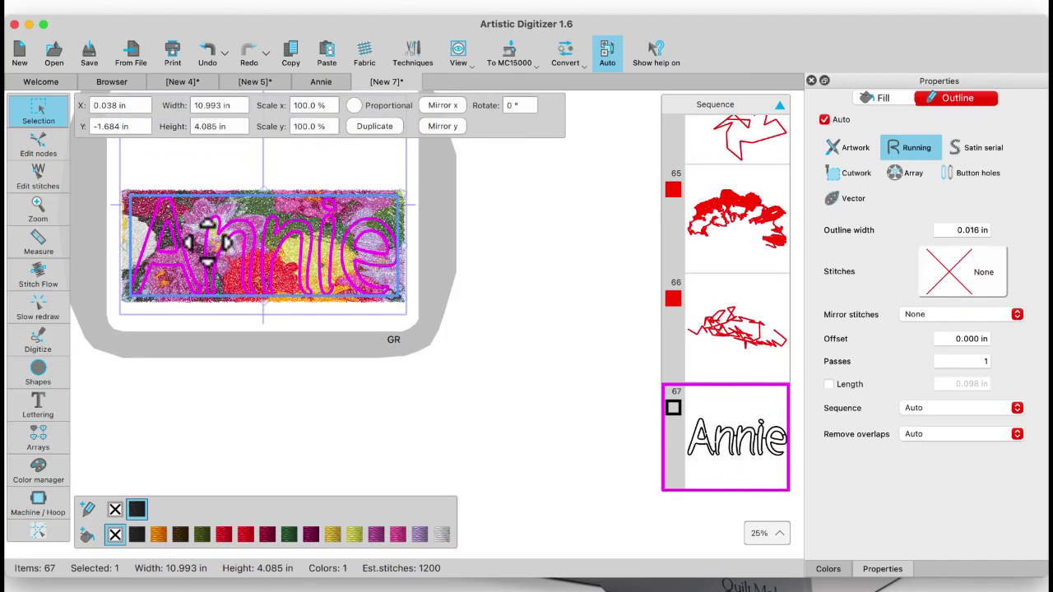
{"action": "left_click", "coordinate": [292, 53]}
{"action": "left_click", "coordinate": [327, 51]}
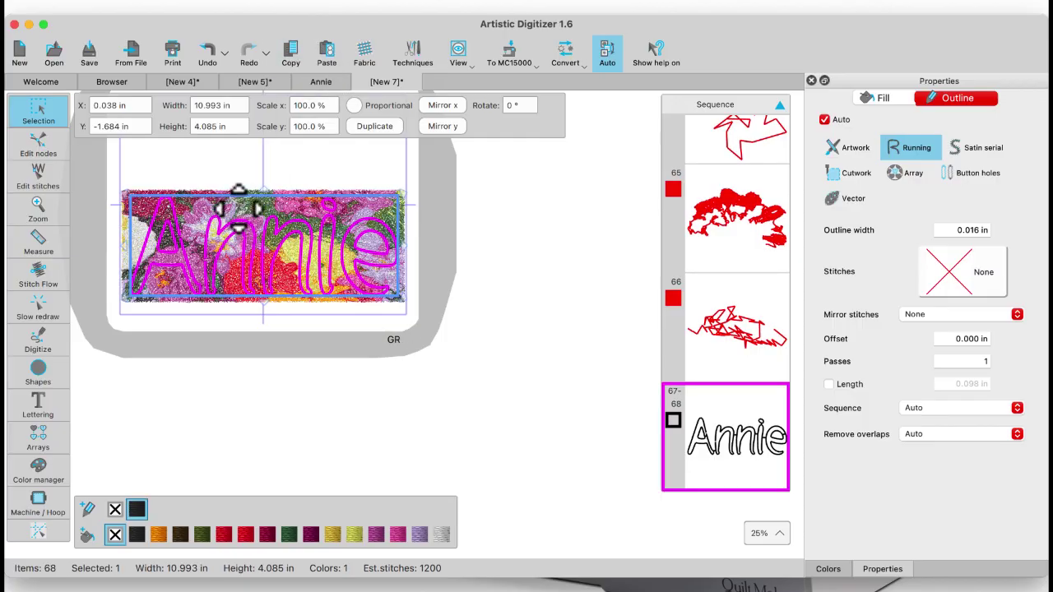
{"action": "left_click_drag", "start_coordinate": [240, 201], "coordinate": [229, 376]}
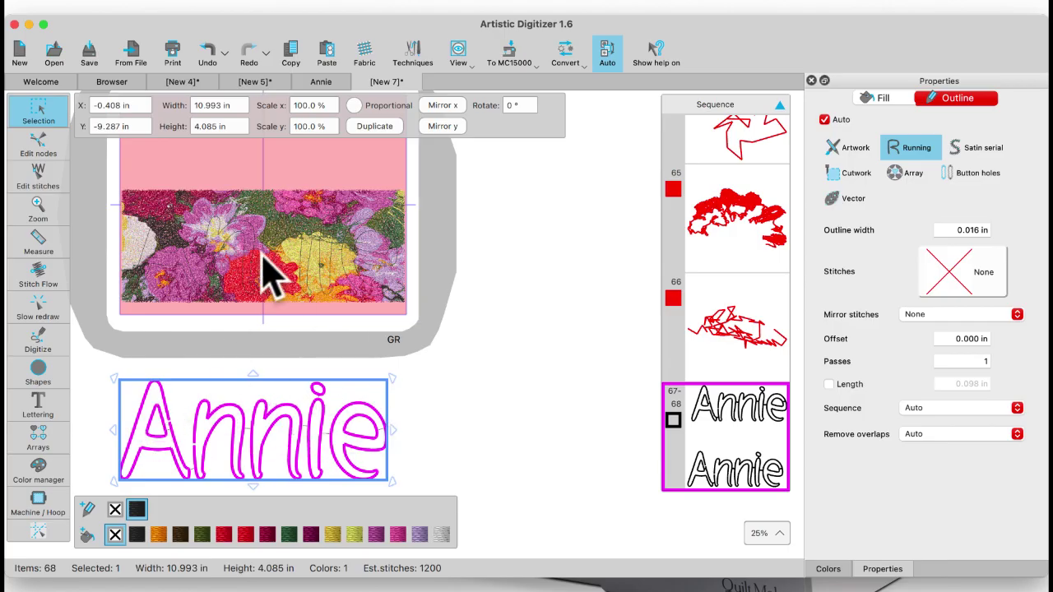
{"action": "scroll", "coordinate": [275, 267], "scroll_direction": "up", "scroll_amount": 3}
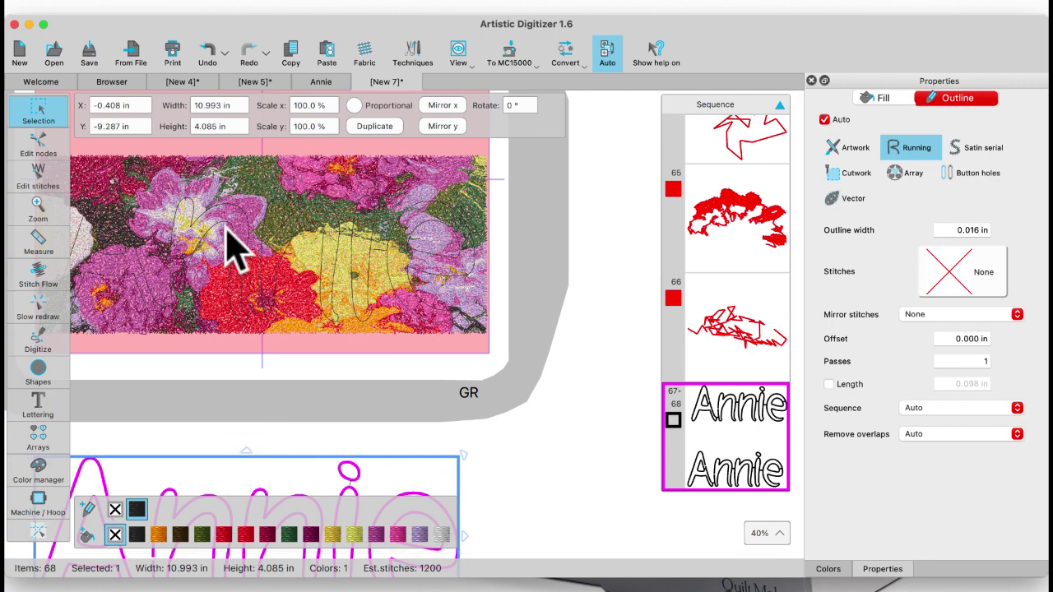
{"action": "left_click_drag", "start_coordinate": [218, 213], "coordinate": [218, 210]}
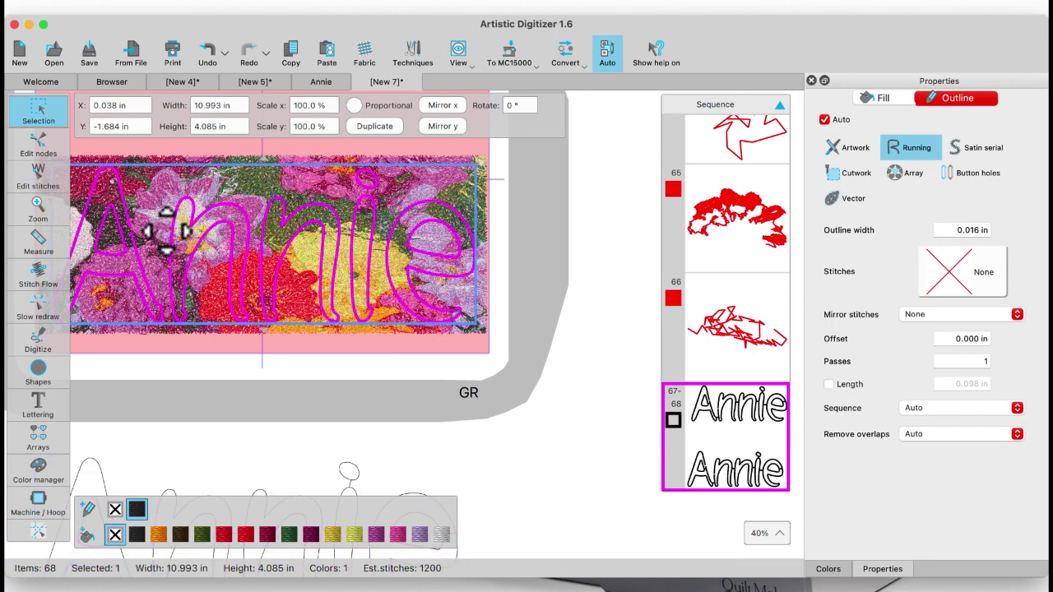
{"action": "scroll", "coordinate": [165, 235], "scroll_direction": "down", "scroll_amount": 3}
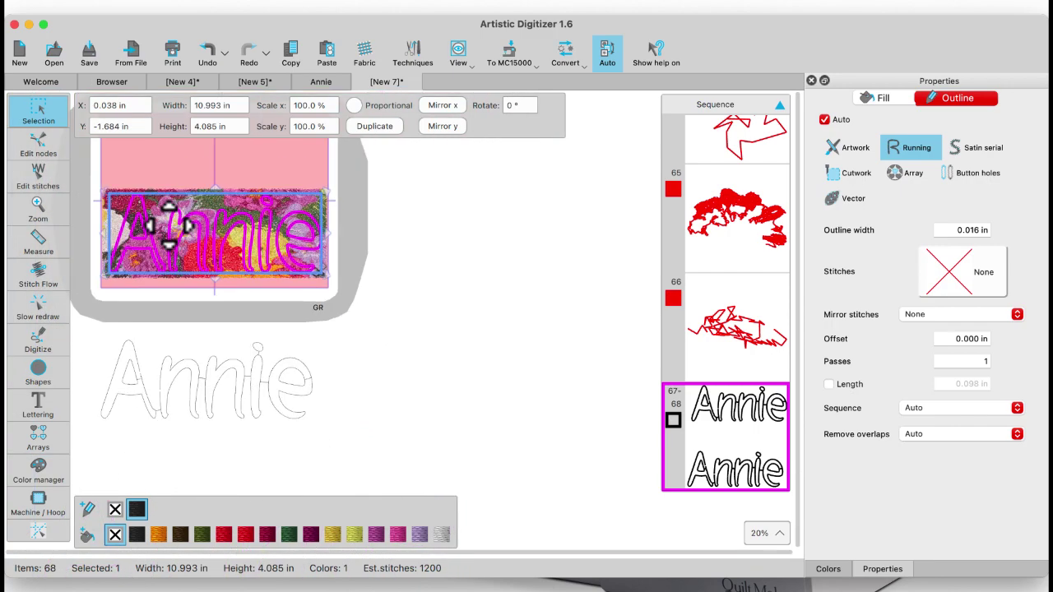
{"action": "left_click_drag", "start_coordinate": [85, 206], "coordinate": [365, 311]}
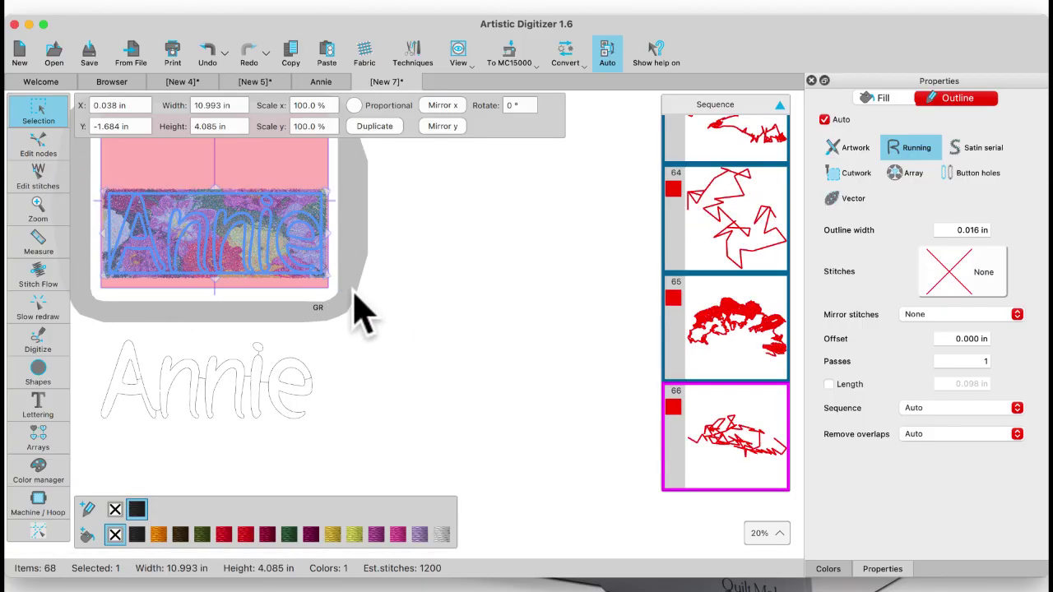
{"action": "right_click", "coordinate": [219, 227]}
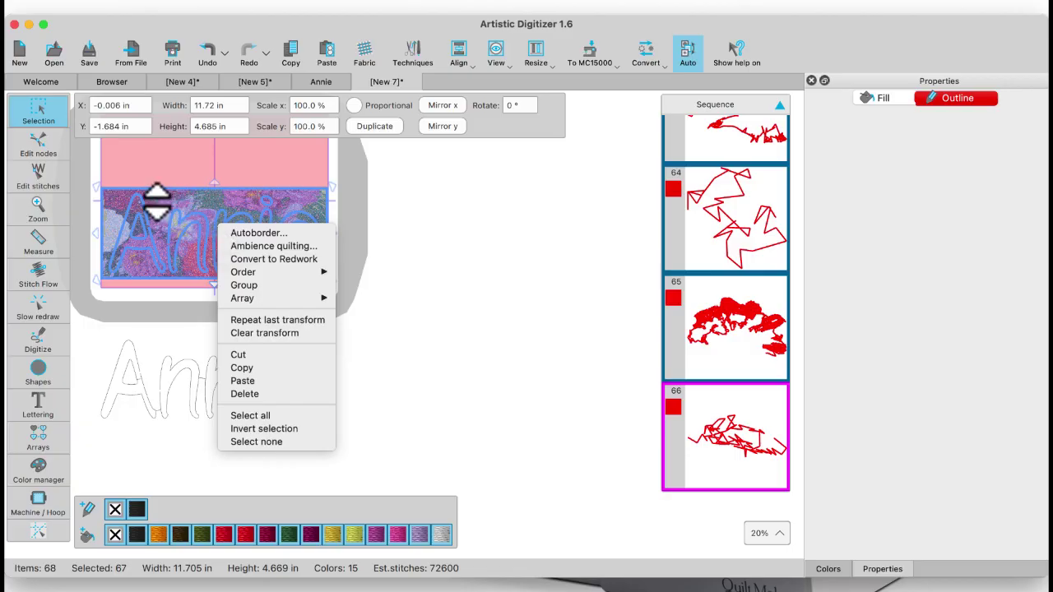
{"action": "left_click", "coordinate": [148, 161]}
{"action": "left_click", "coordinate": [380, 208]}
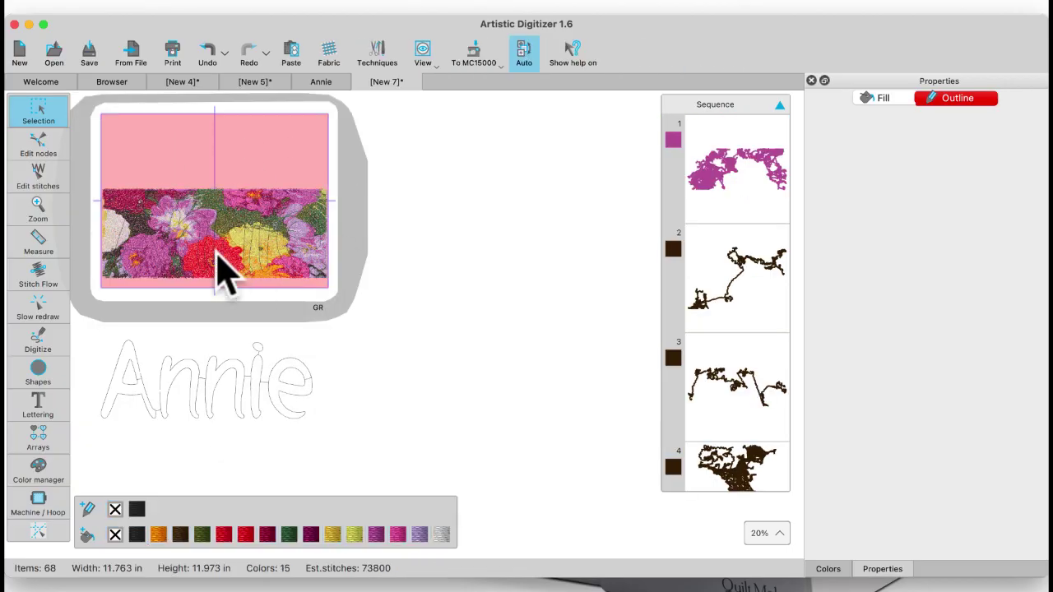
{"action": "scroll", "coordinate": [179, 265], "scroll_direction": "up", "scroll_amount": 3}
{"action": "scroll", "coordinate": [131, 258], "scroll_direction": "up", "scroll_amount": 3}
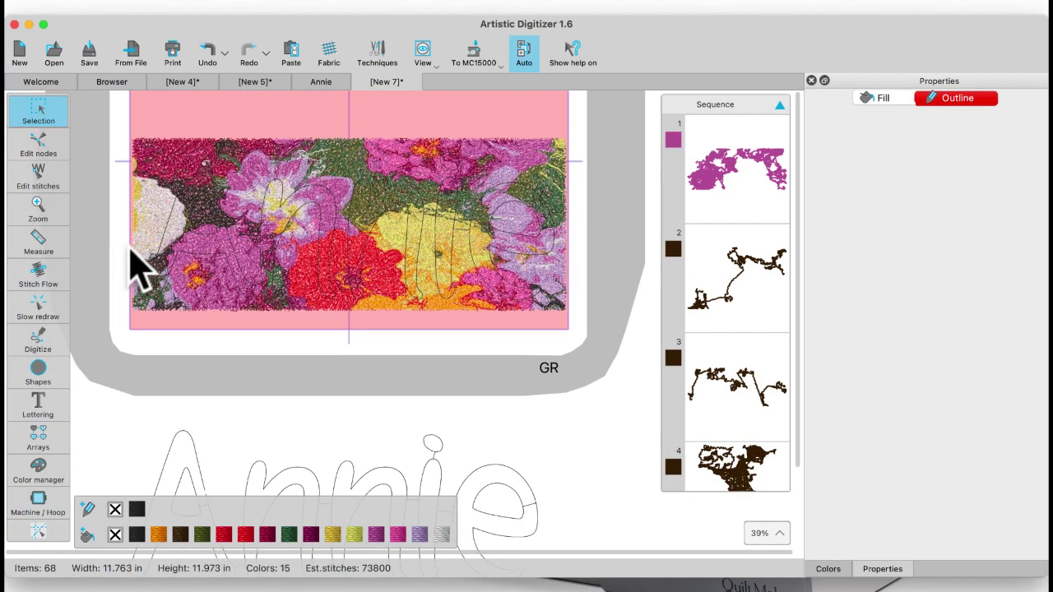
{"action": "left_click", "coordinate": [210, 235]}
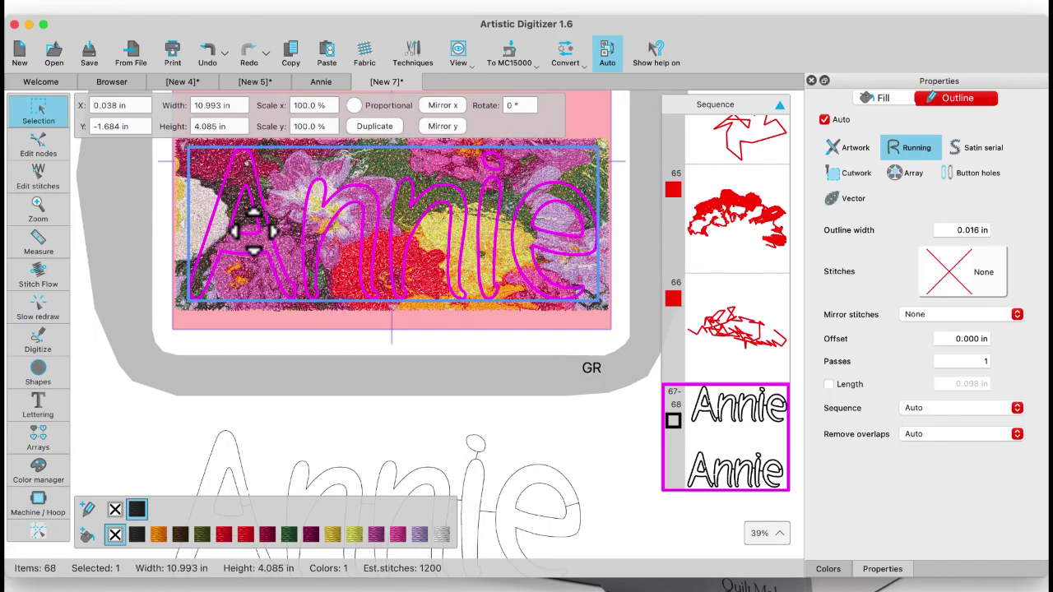
{"action": "scroll", "coordinate": [253, 231], "scroll_direction": "up", "scroll_amount": 2}
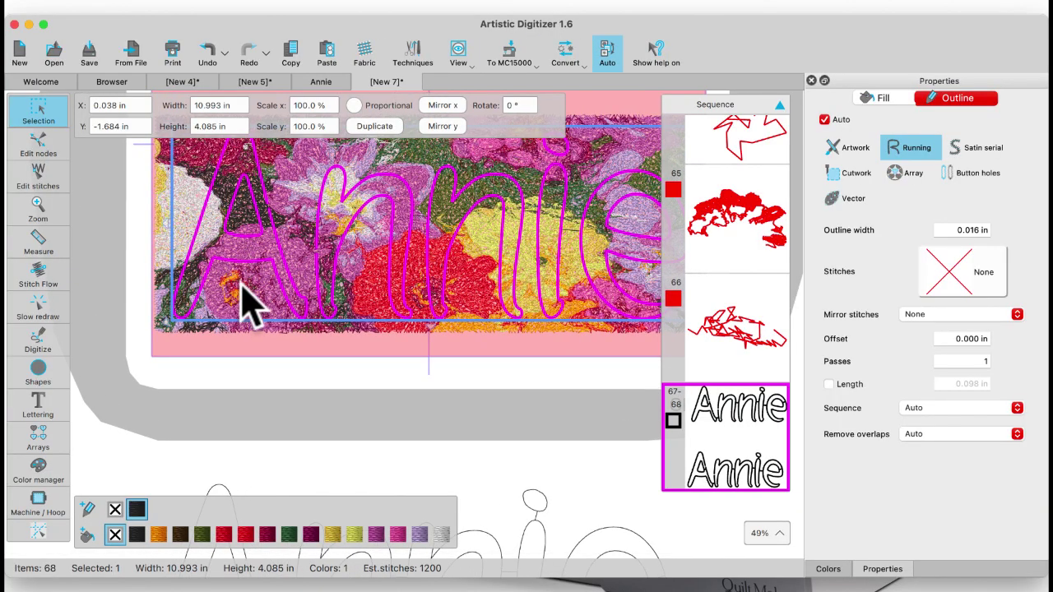
{"action": "scroll", "coordinate": [238, 280], "scroll_direction": "down", "scroll_amount": 3}
{"action": "left_click", "coordinate": [187, 362]}
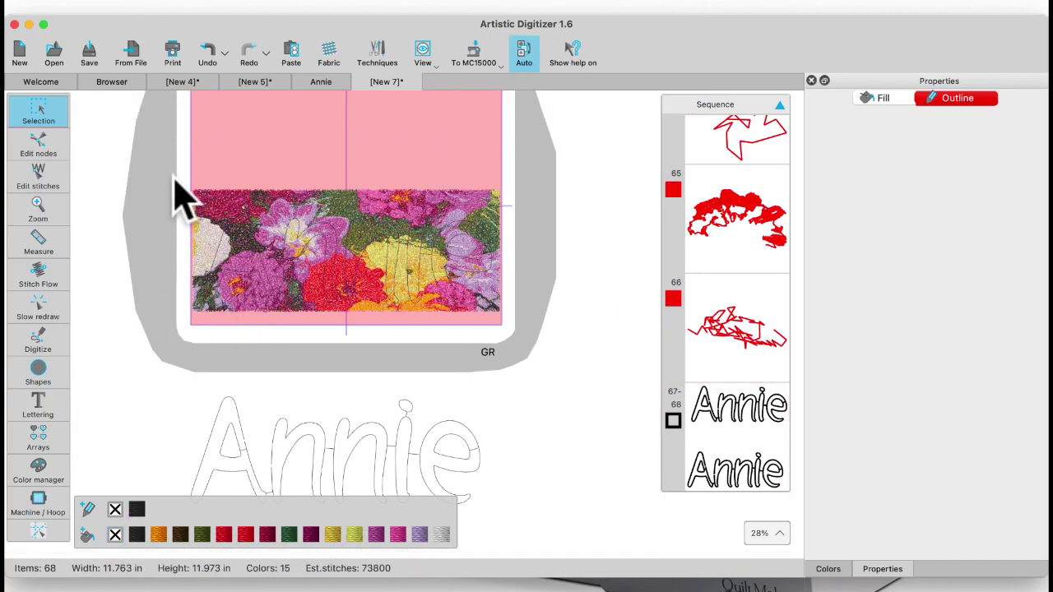
{"action": "left_click_drag", "start_coordinate": [177, 177], "coordinate": [577, 345]}
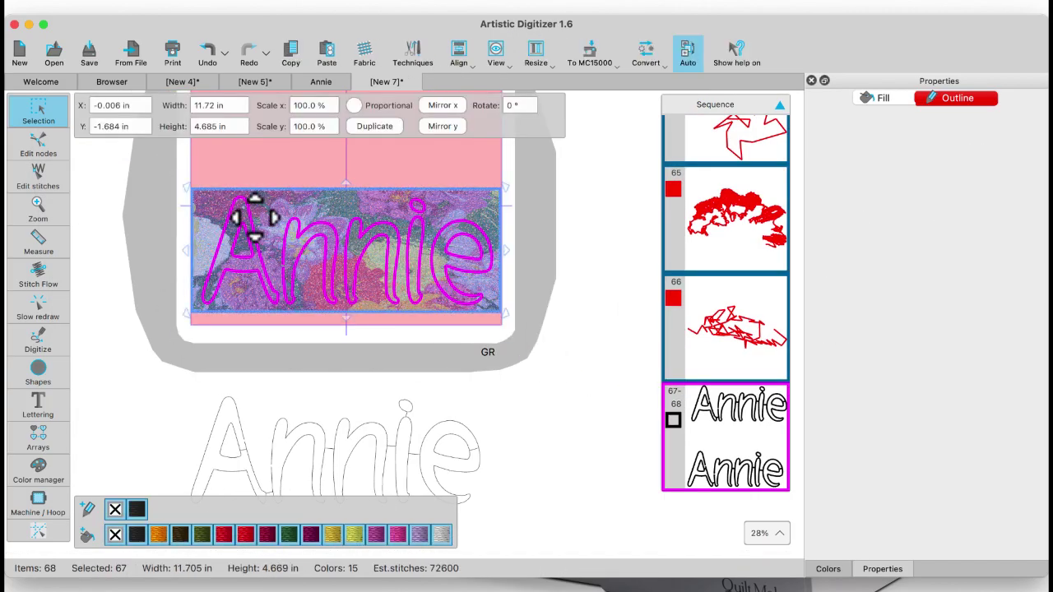
{"action": "right_click", "coordinate": [268, 216]}
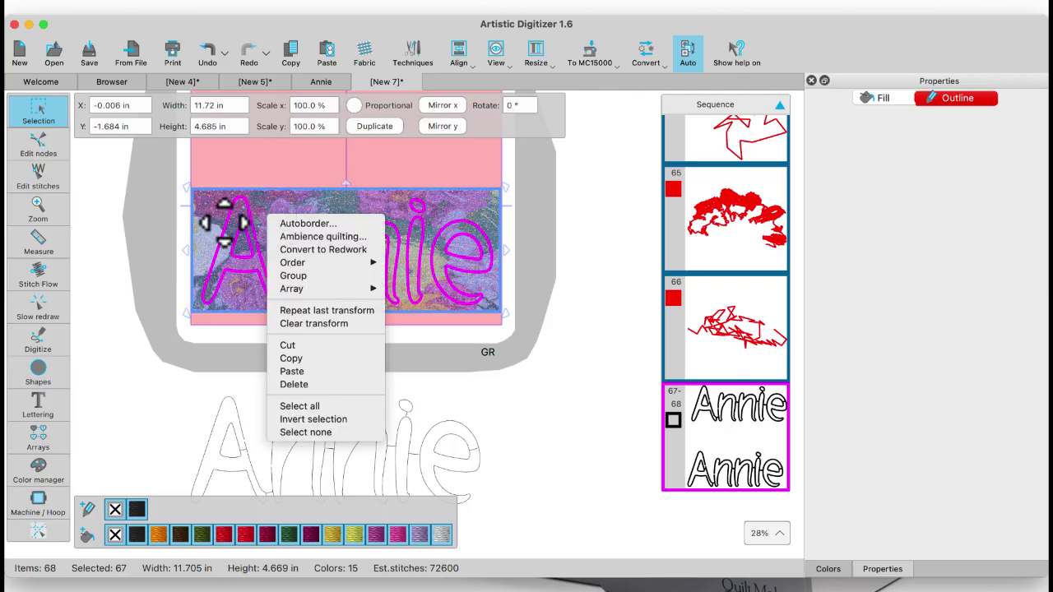
{"action": "left_click", "coordinate": [223, 157]}
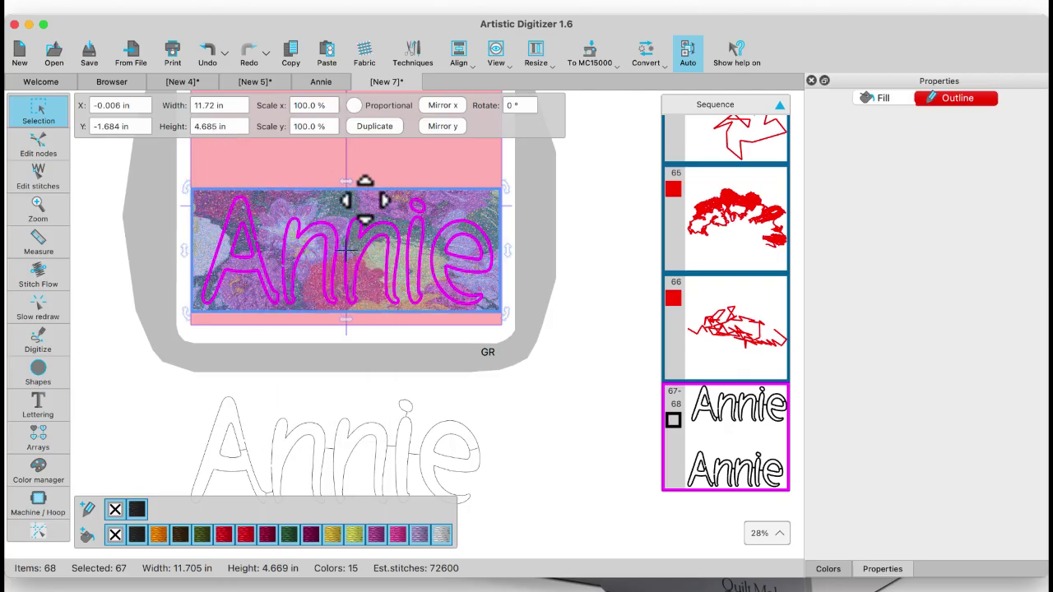
{"action": "left_click", "coordinate": [349, 158]}
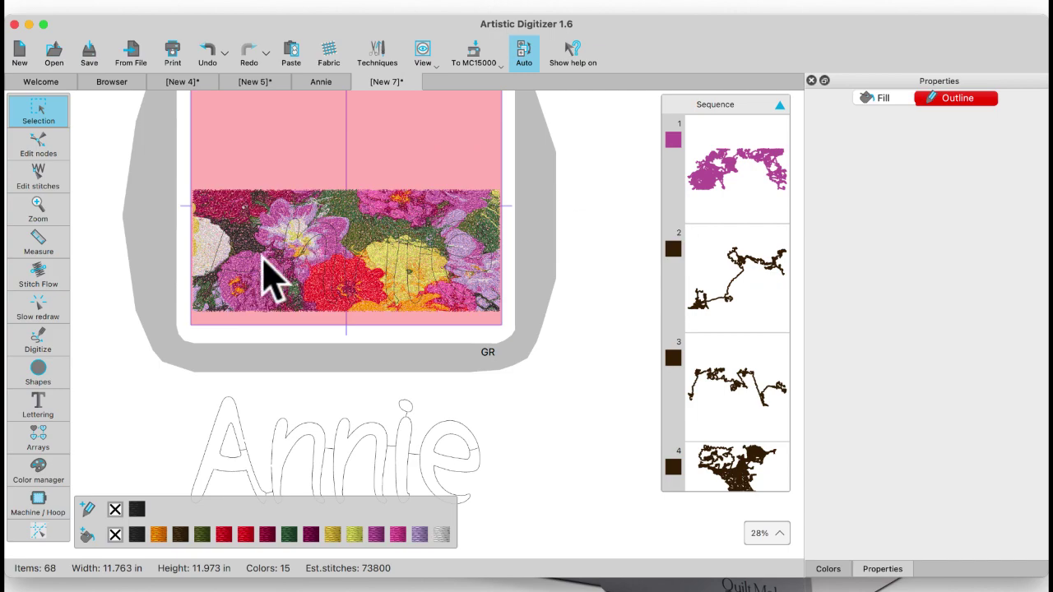
{"action": "left_click_drag", "start_coordinate": [190, 175], "coordinate": [348, 336]}
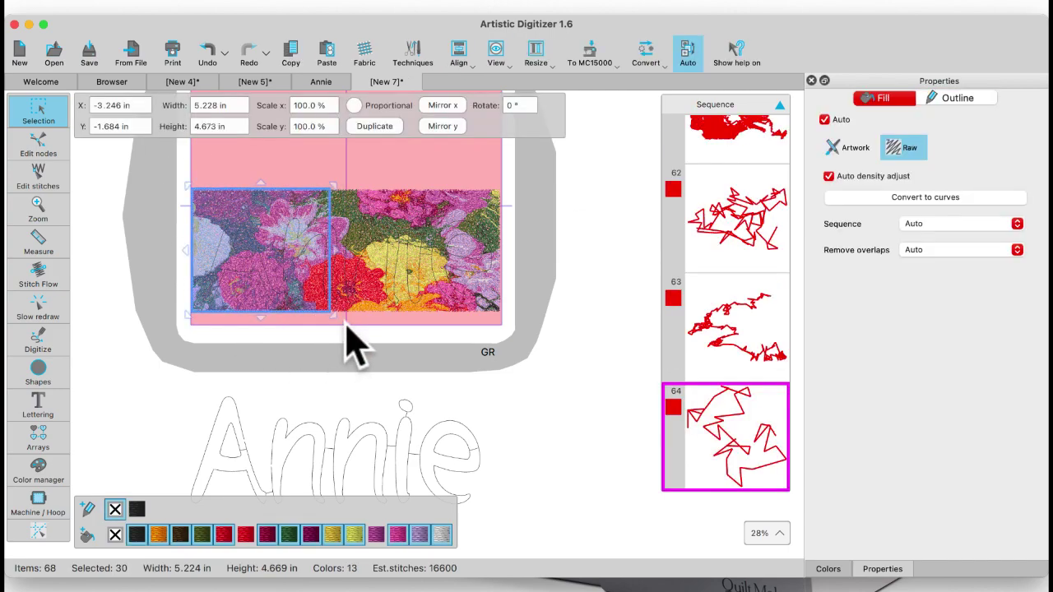
{"action": "right_click", "coordinate": [260, 245]}
{"action": "left_click", "coordinate": [416, 160]}
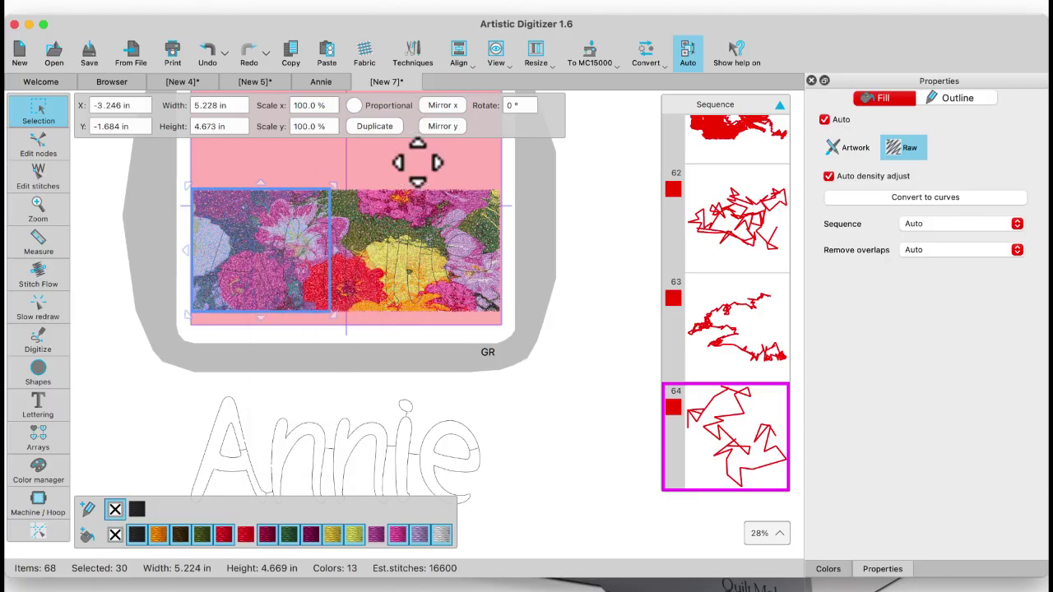
Select the name outline lying on the flowers and set its outline thread color to pink
{"action": "left_click", "coordinate": [398, 259]}
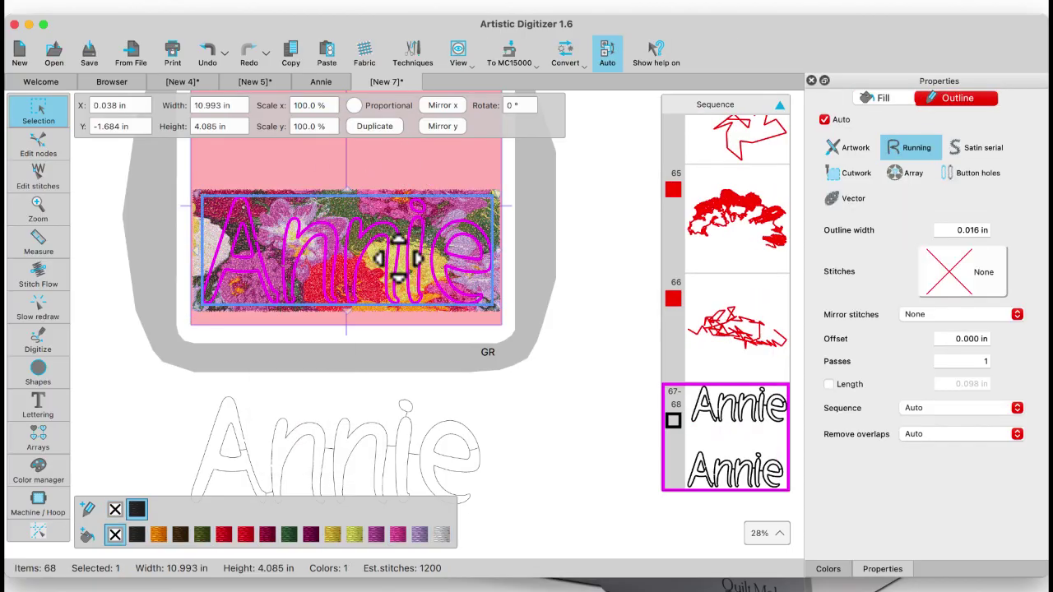
{"action": "scroll", "coordinate": [318, 282], "scroll_direction": "up", "scroll_amount": 6}
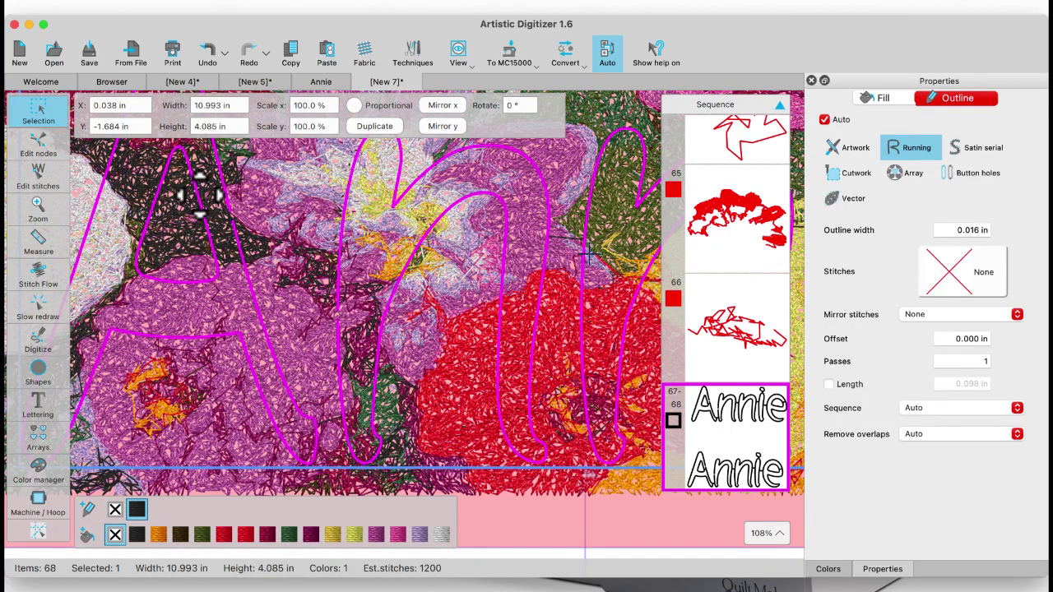
{"action": "left_click", "coordinate": [398, 535]}
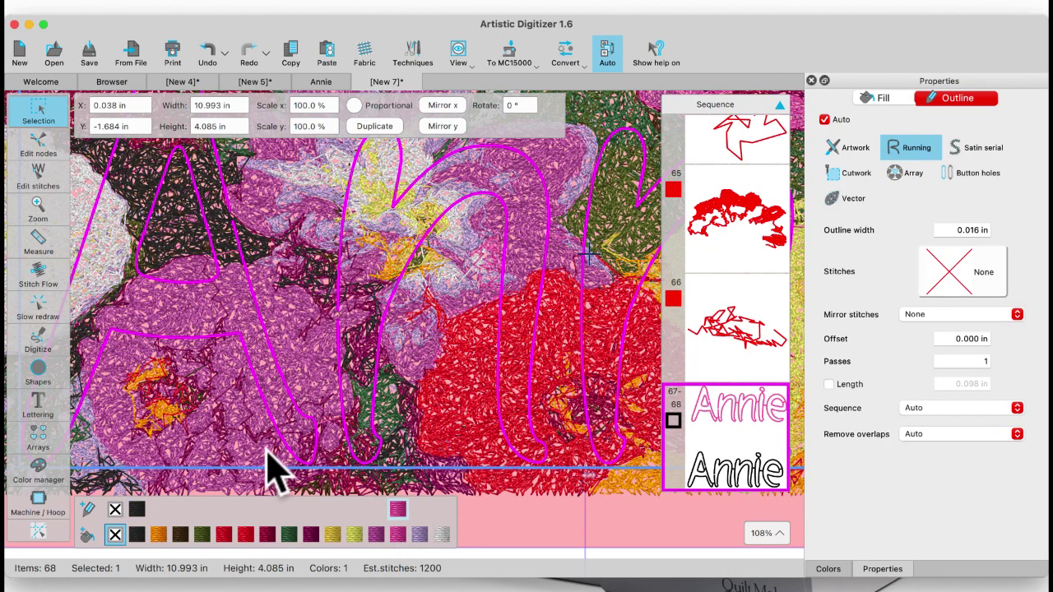
{"action": "left_click", "coordinate": [502, 535]}
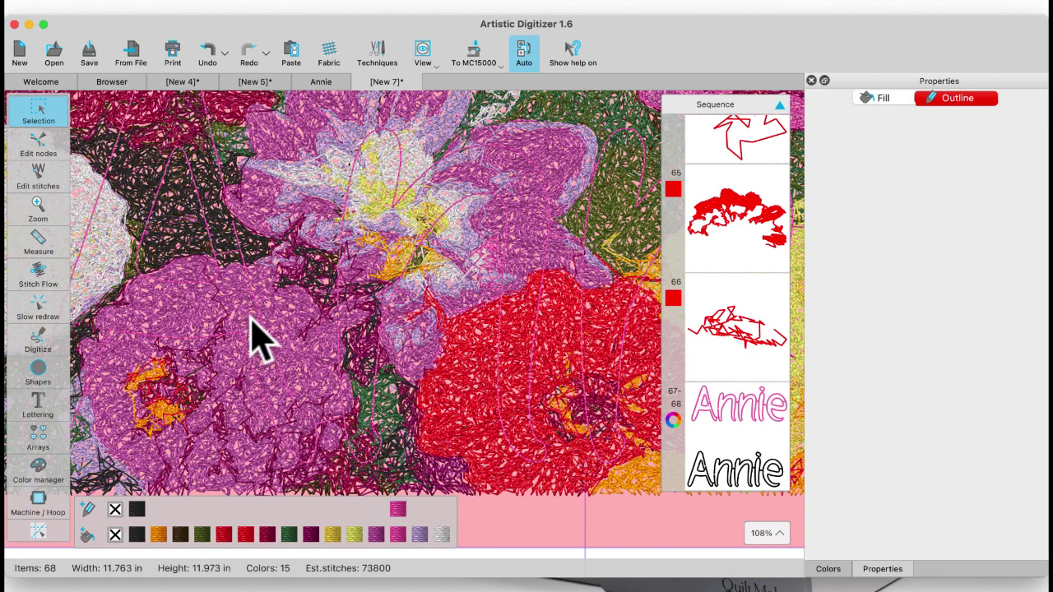
Examine the pink name outline up close against the flower stitching and check which commands are offered for it
{"action": "scroll", "coordinate": [235, 329], "scroll_direction": "up", "scroll_amount": 5}
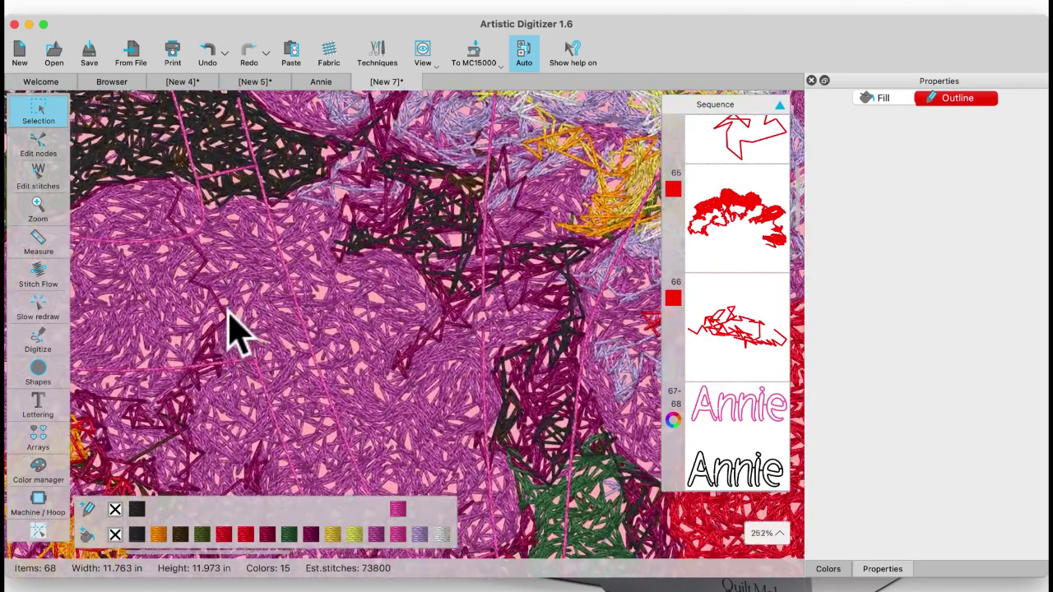
{"action": "scroll", "coordinate": [231, 321], "scroll_direction": "down", "scroll_amount": 2}
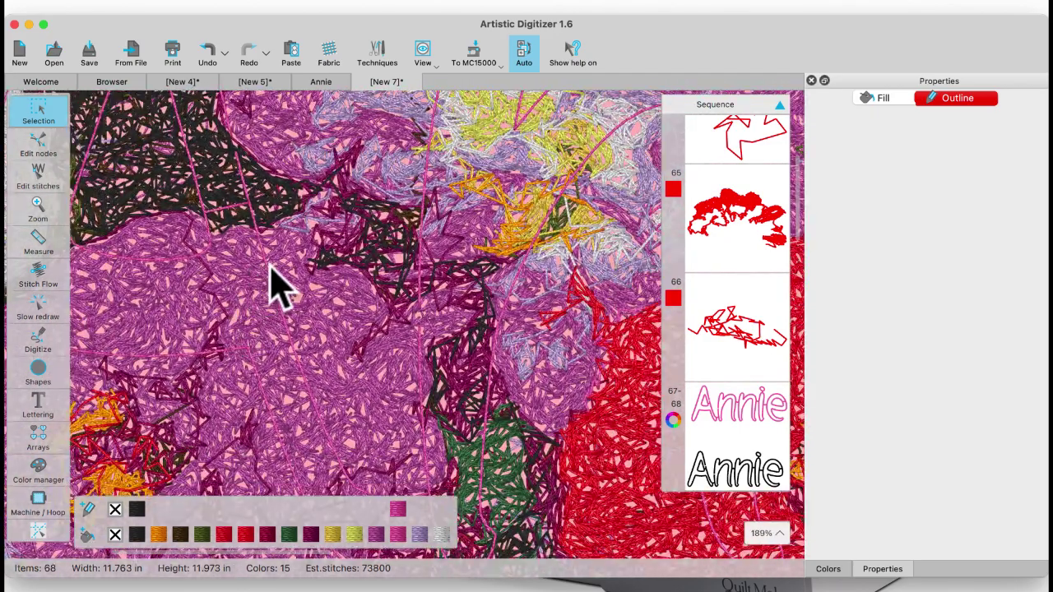
{"action": "left_click", "coordinate": [269, 268]}
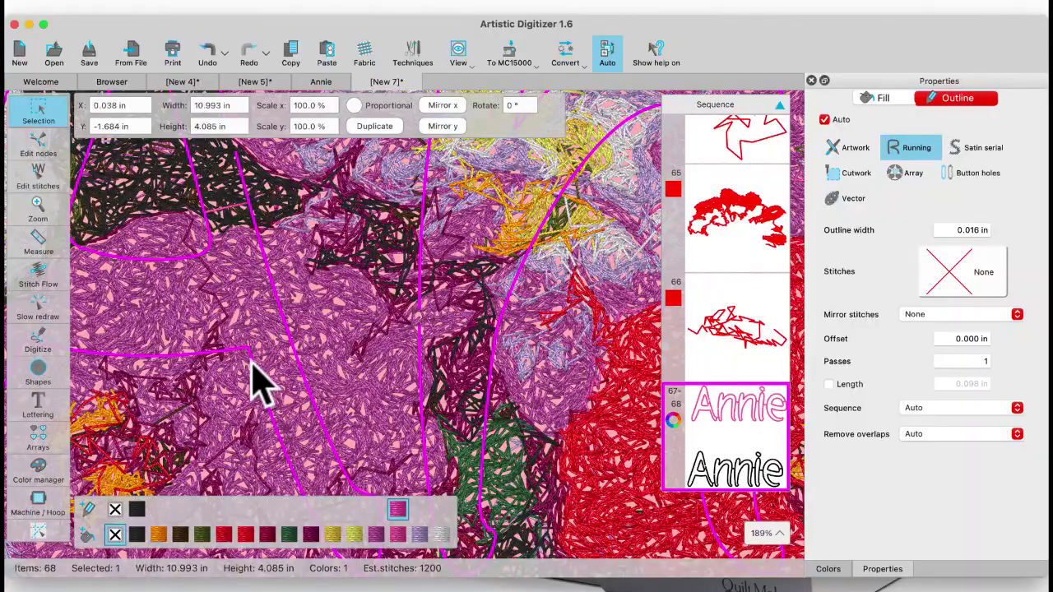
{"action": "scroll", "coordinate": [253, 380], "scroll_direction": "down", "scroll_amount": 3}
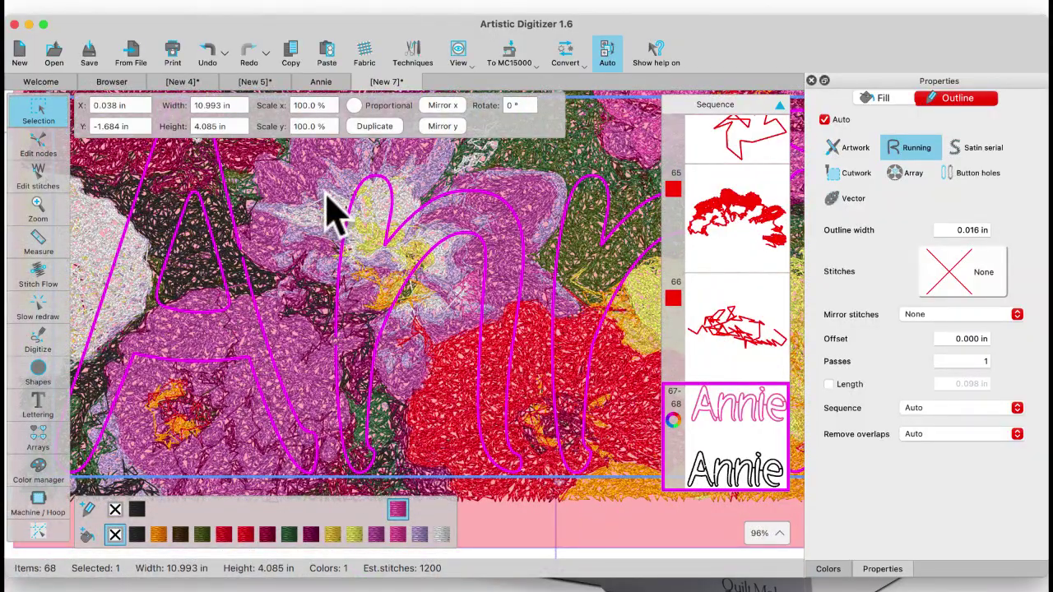
{"action": "right_click", "coordinate": [298, 201]}
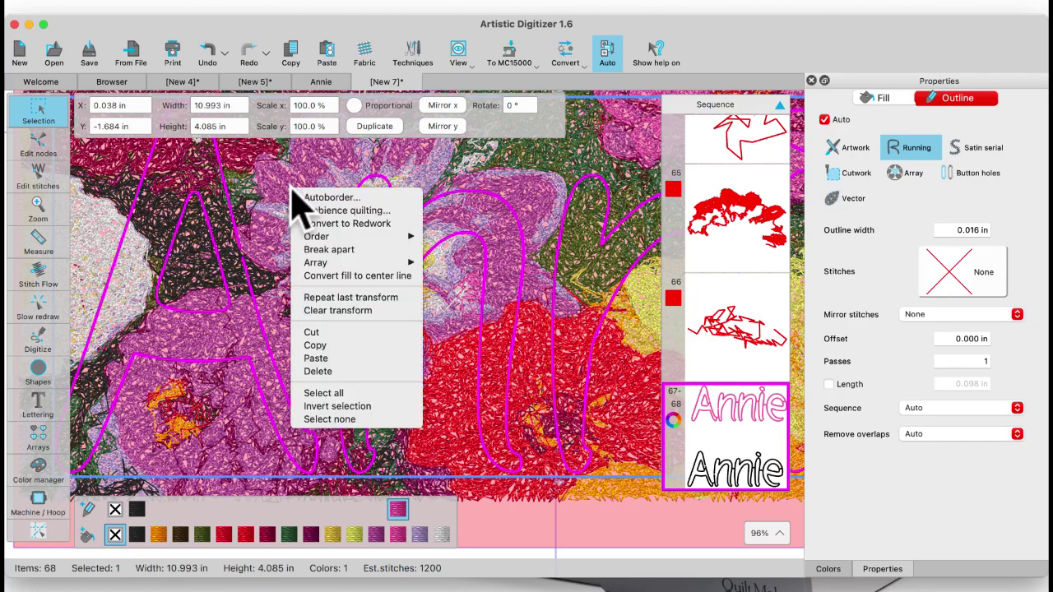
{"action": "left_click", "coordinate": [288, 187]}
{"action": "scroll", "coordinate": [286, 185], "scroll_direction": "down", "scroll_amount": 5}
{"action": "left_click", "coordinate": [286, 185]}
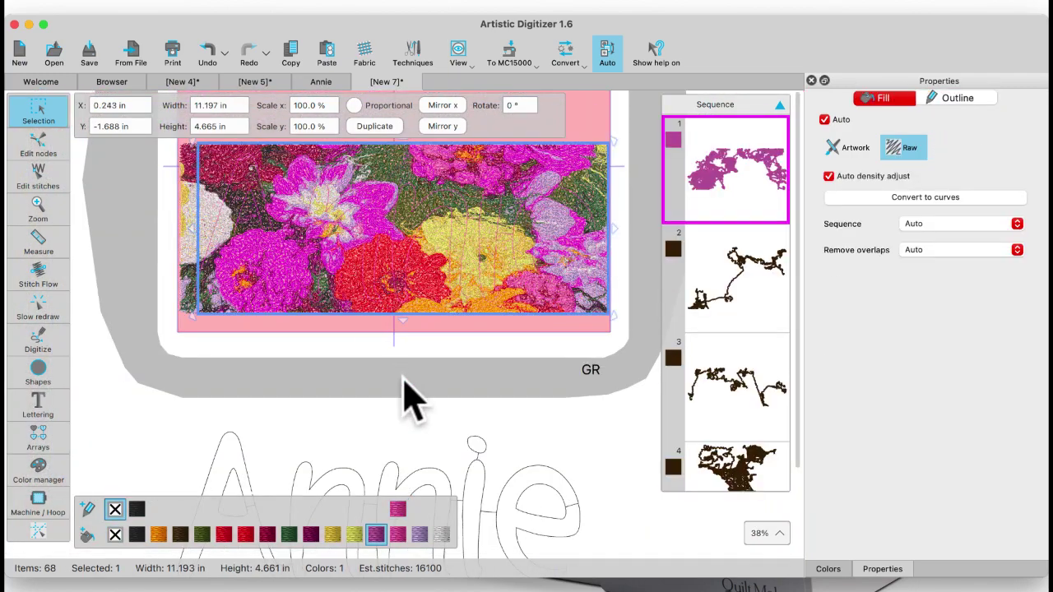
{"action": "left_click", "coordinate": [357, 352]}
{"action": "left_click_drag", "start_coordinate": [158, 119], "coordinate": [651, 355]}
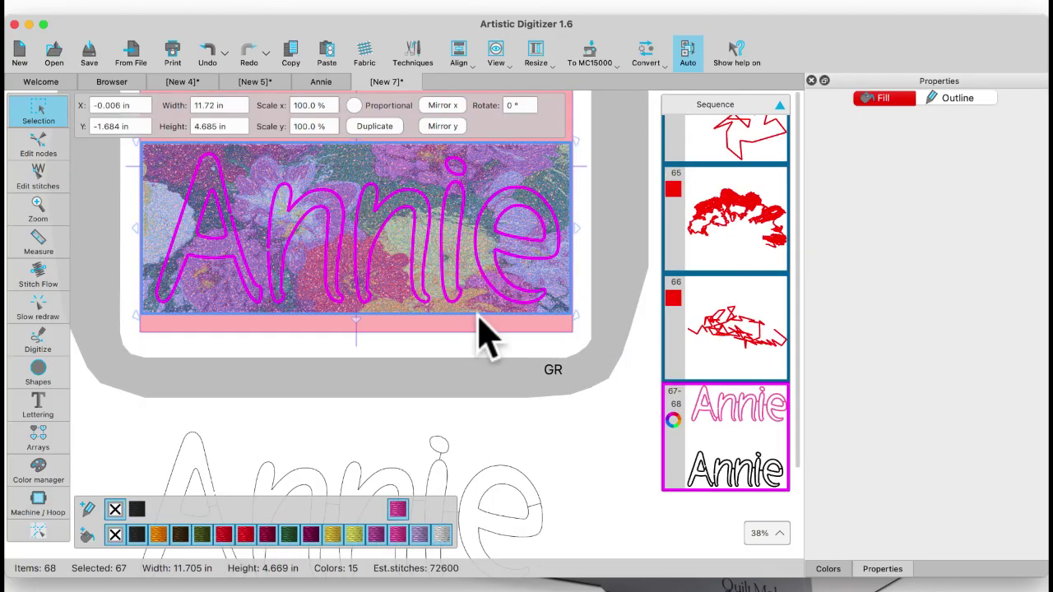
{"action": "right_click", "coordinate": [262, 202]}
{"action": "left_click", "coordinate": [427, 188]}
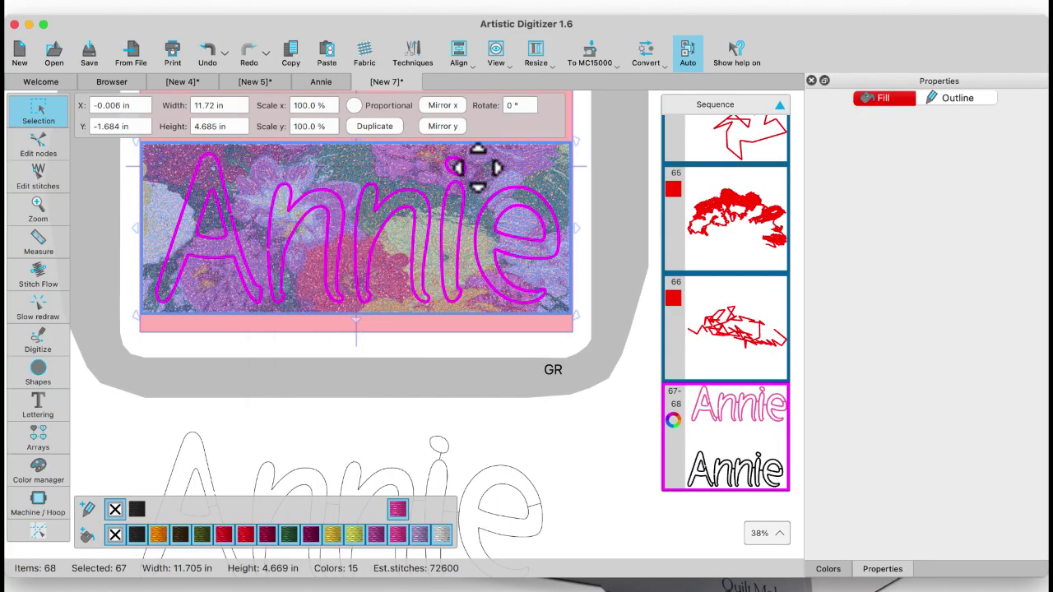
{"action": "left_click", "coordinate": [376, 361]}
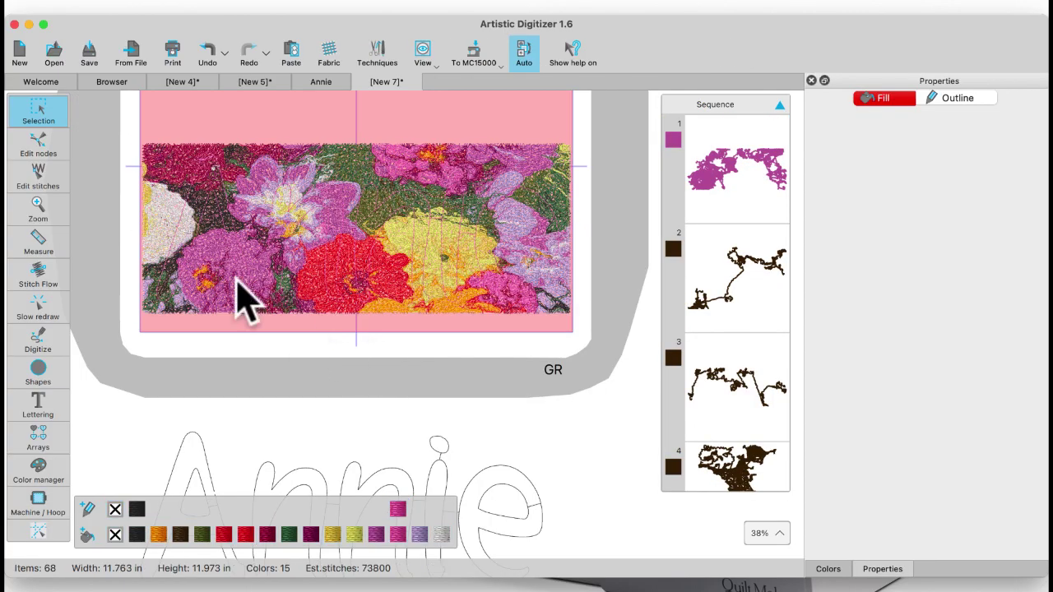
Delete the pink name outline from the flowers and move the black copy from below the hoop onto the flower stitching
{"action": "left_click", "coordinate": [181, 229]}
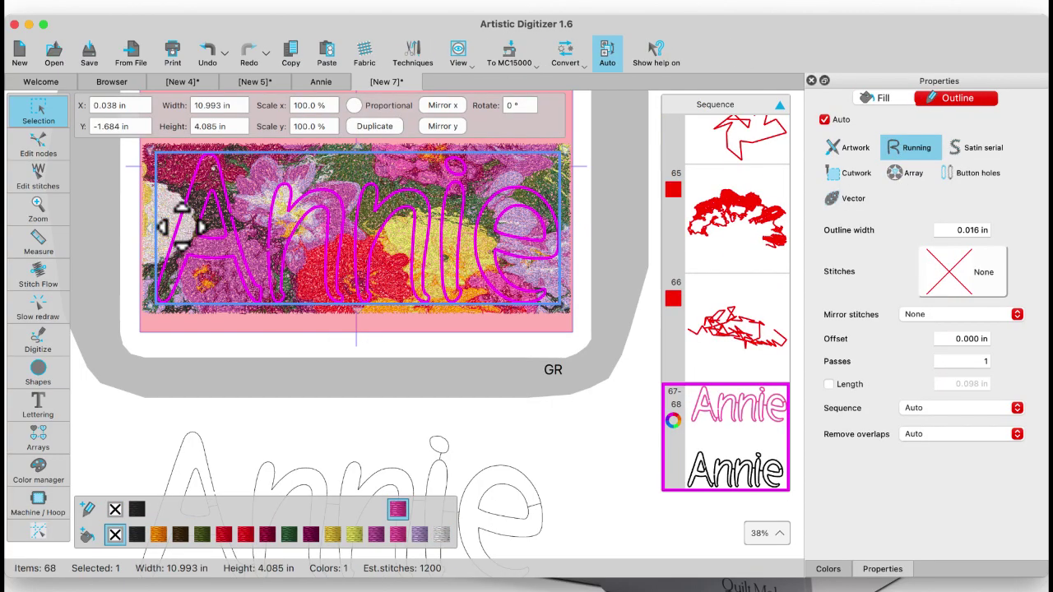
{"action": "key", "text": "Delete"}
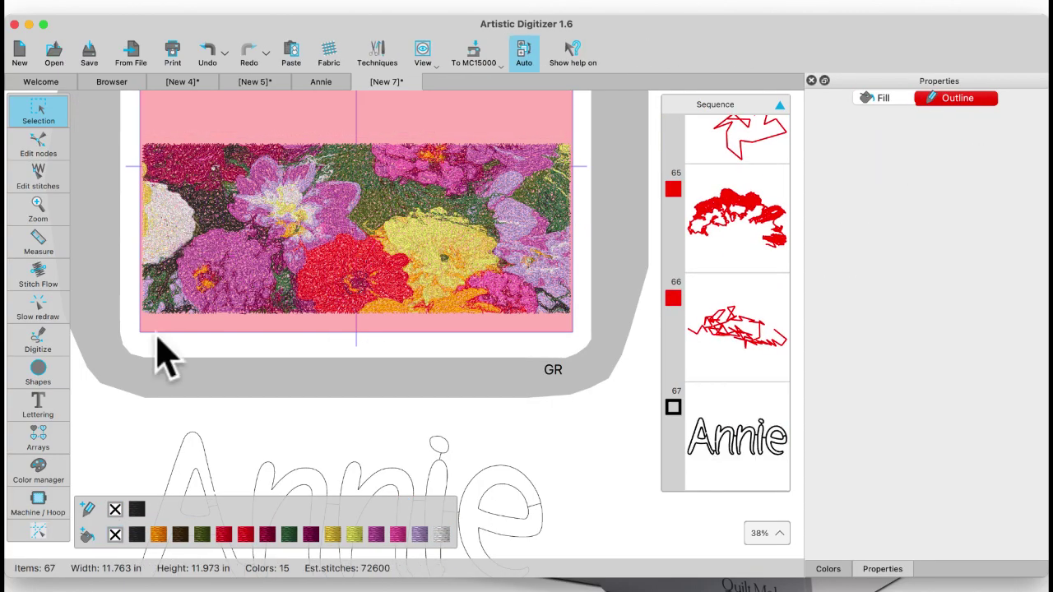
{"action": "left_click", "coordinate": [185, 448]}
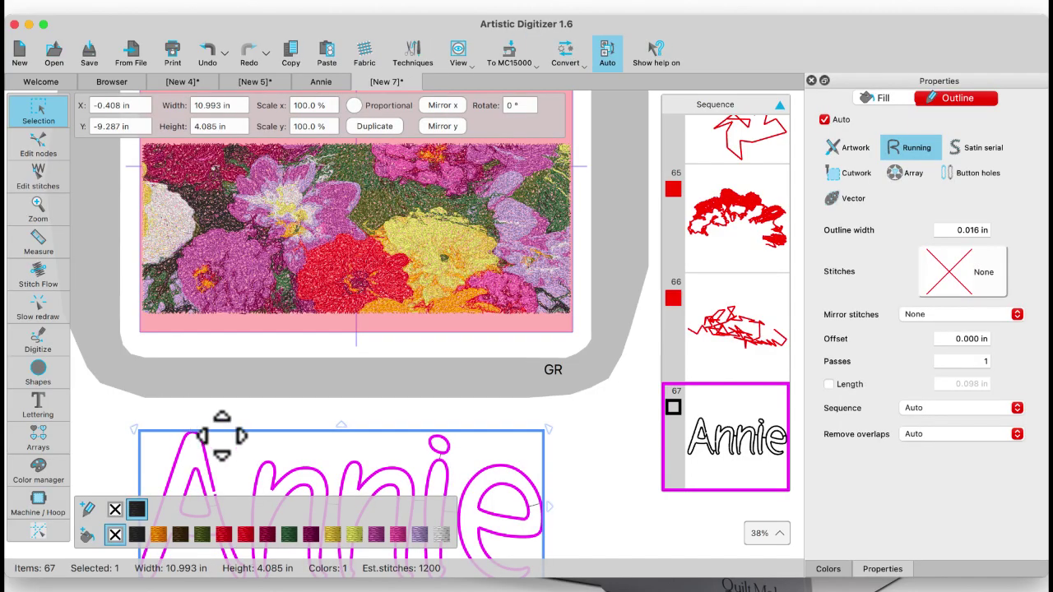
{"action": "left_click_drag", "start_coordinate": [219, 432], "coordinate": [232, 195]}
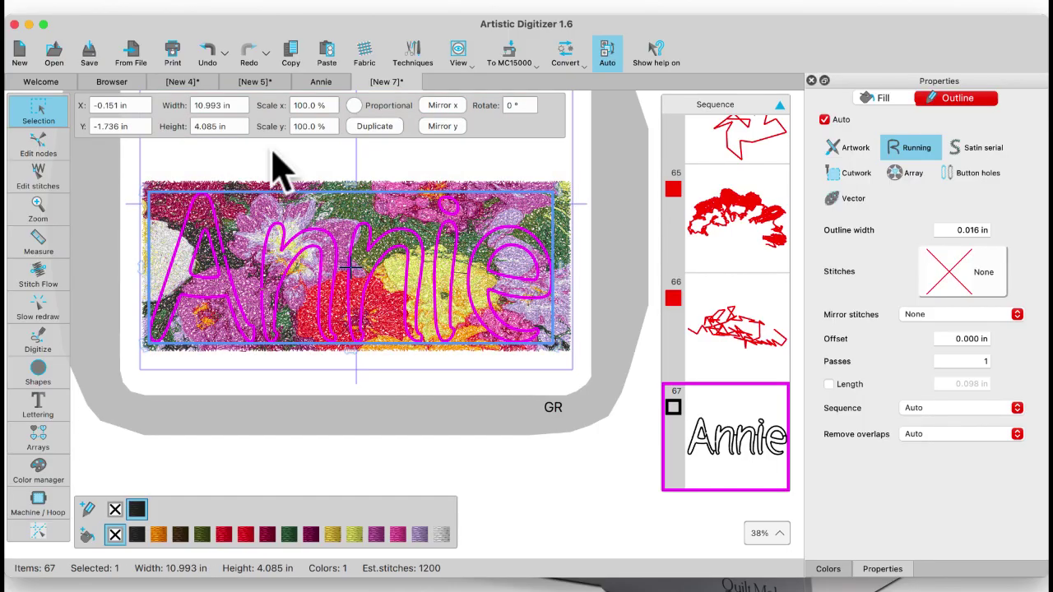
{"action": "left_click", "coordinate": [184, 170]}
{"action": "left_click_drag", "start_coordinate": [114, 150], "coordinate": [419, 372]}
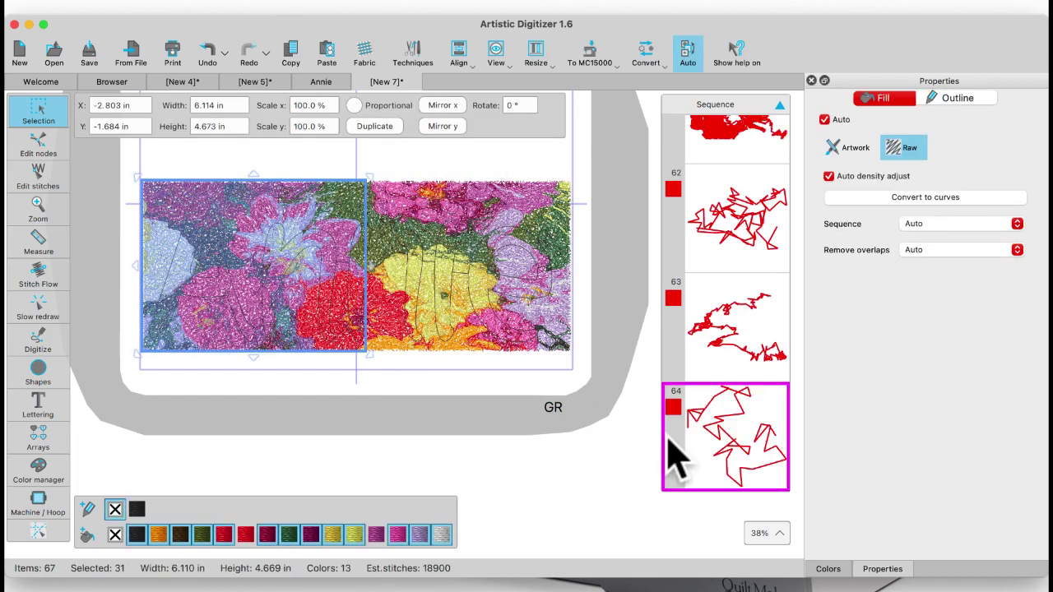
{"action": "scroll", "coordinate": [696, 457], "scroll_direction": "down", "scroll_amount": 5}
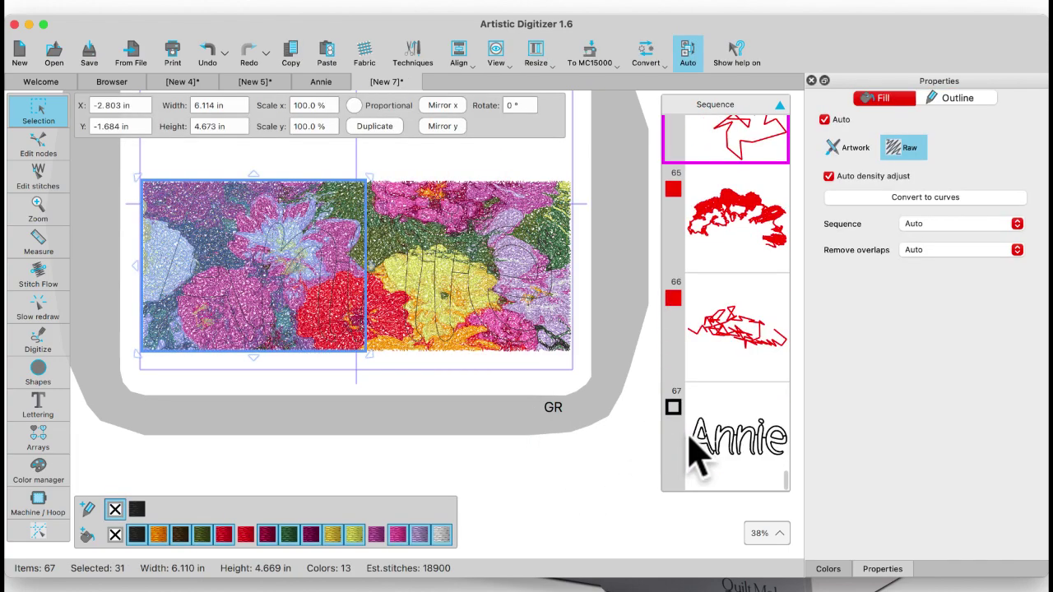
{"action": "left_click", "coordinate": [728, 475]}
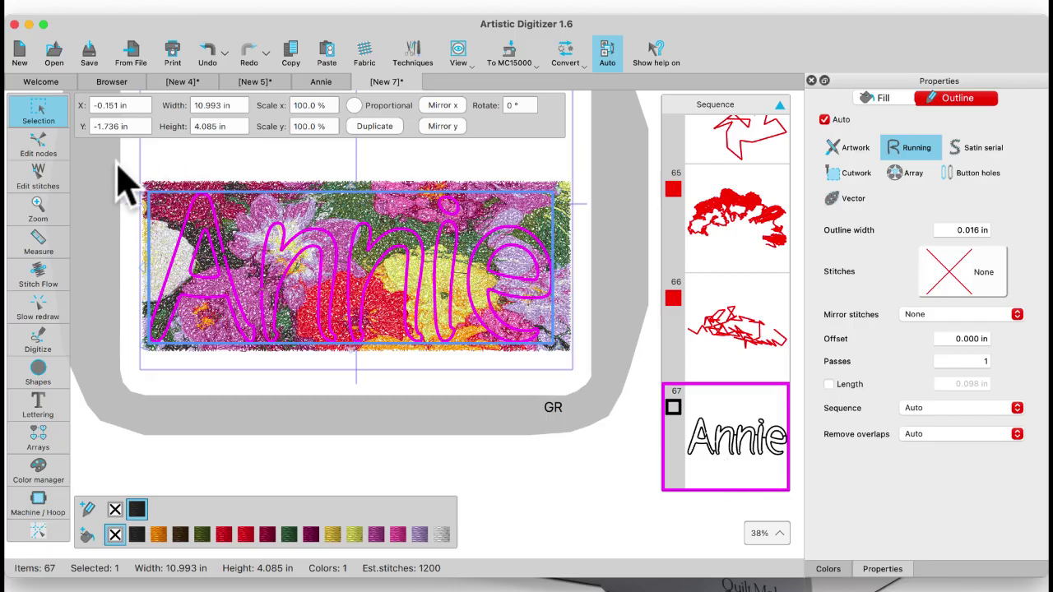
{"action": "left_click_drag", "start_coordinate": [123, 216], "coordinate": [613, 400]}
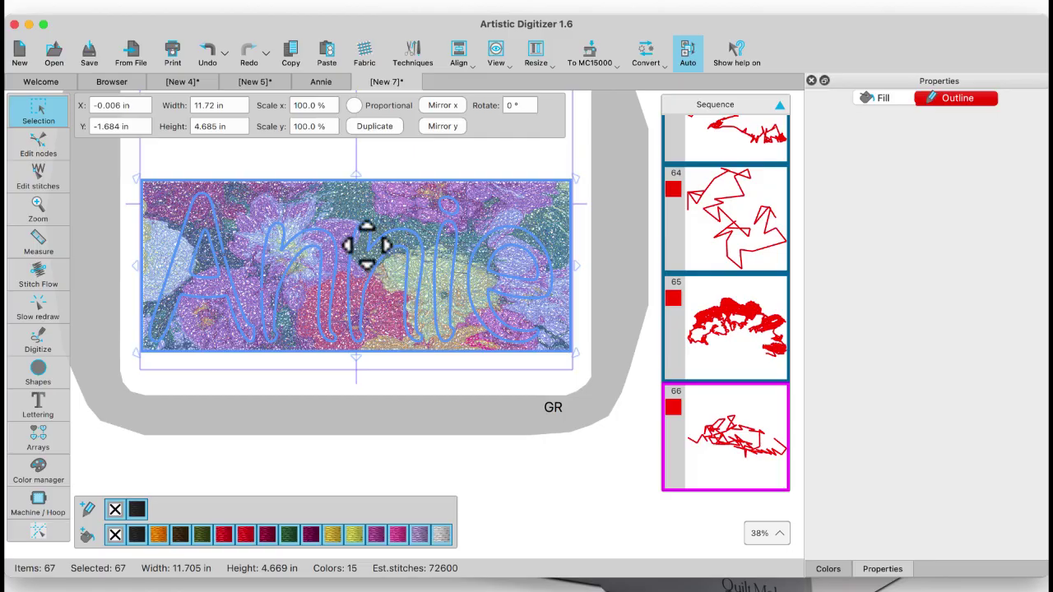
{"action": "left_click", "coordinate": [362, 375]}
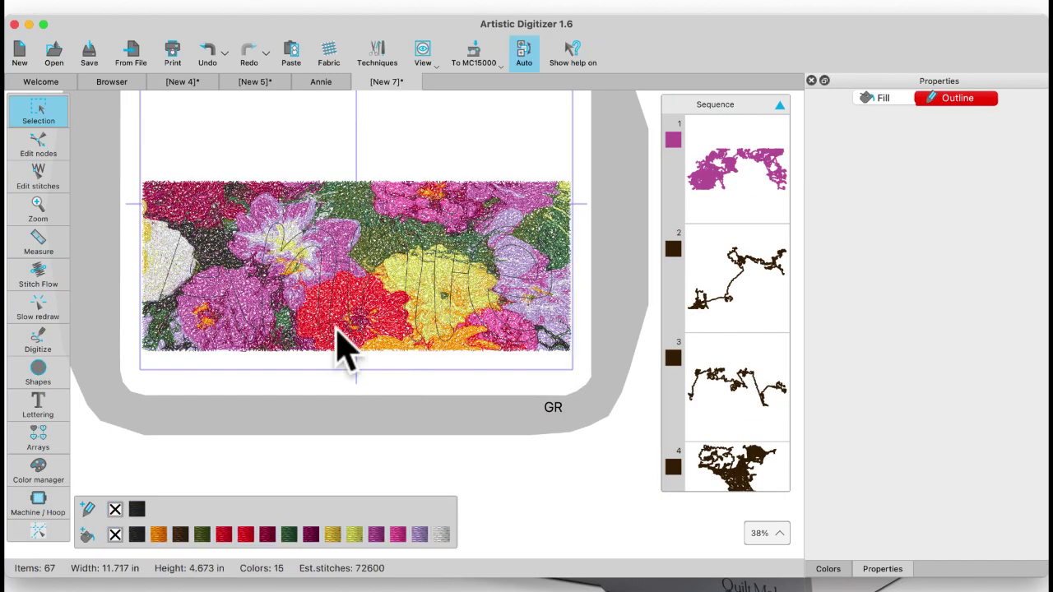
Break apart the black name outline on the flowers into separate curves and clear the selection
{"action": "left_click", "coordinate": [178, 241]}
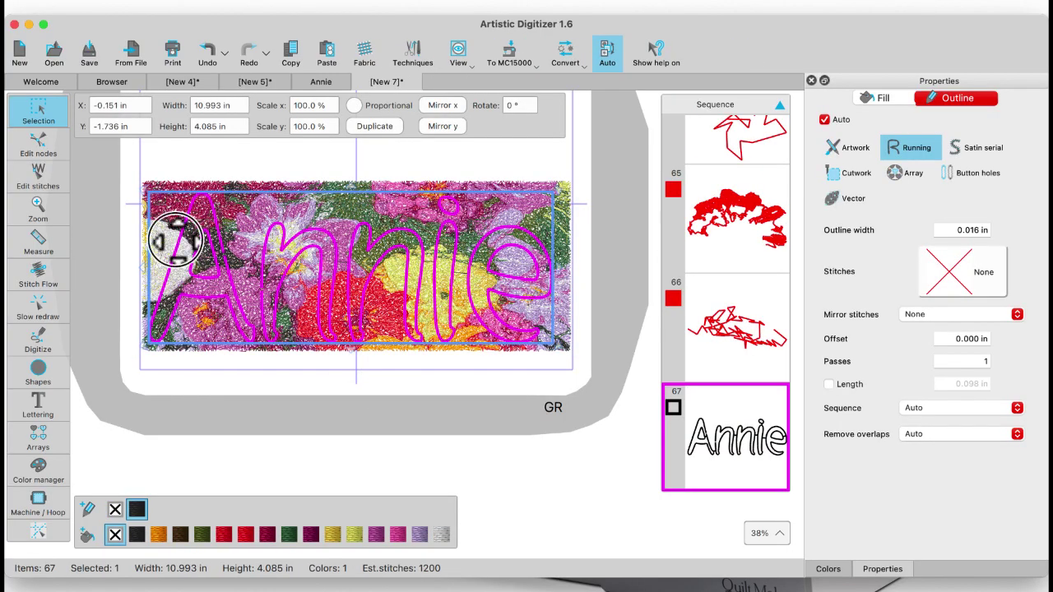
{"action": "right_click", "coordinate": [178, 240]}
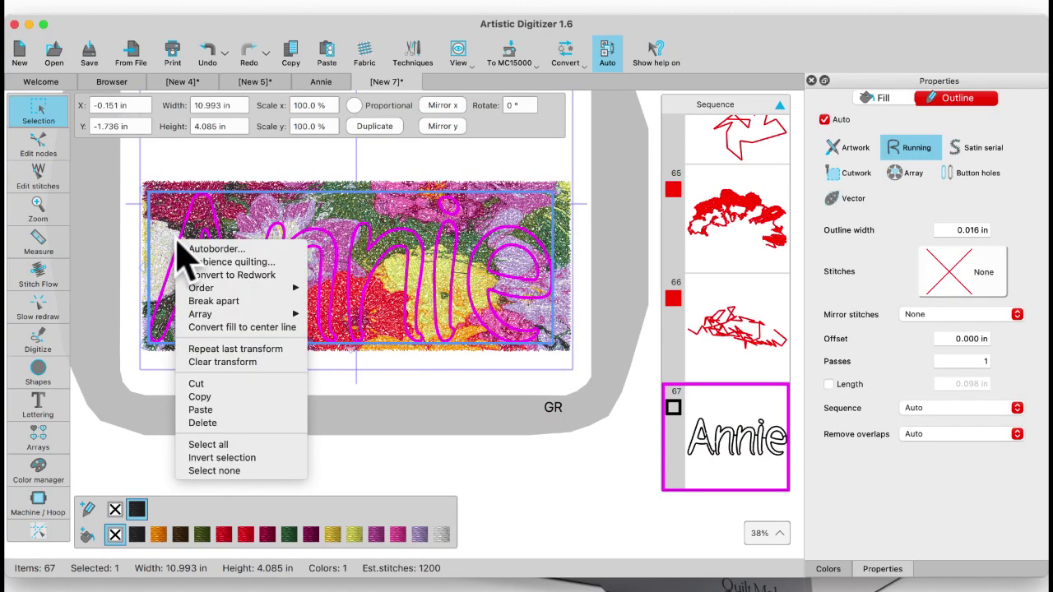
{"action": "left_click", "coordinate": [214, 301]}
{"action": "left_click", "coordinate": [247, 388]}
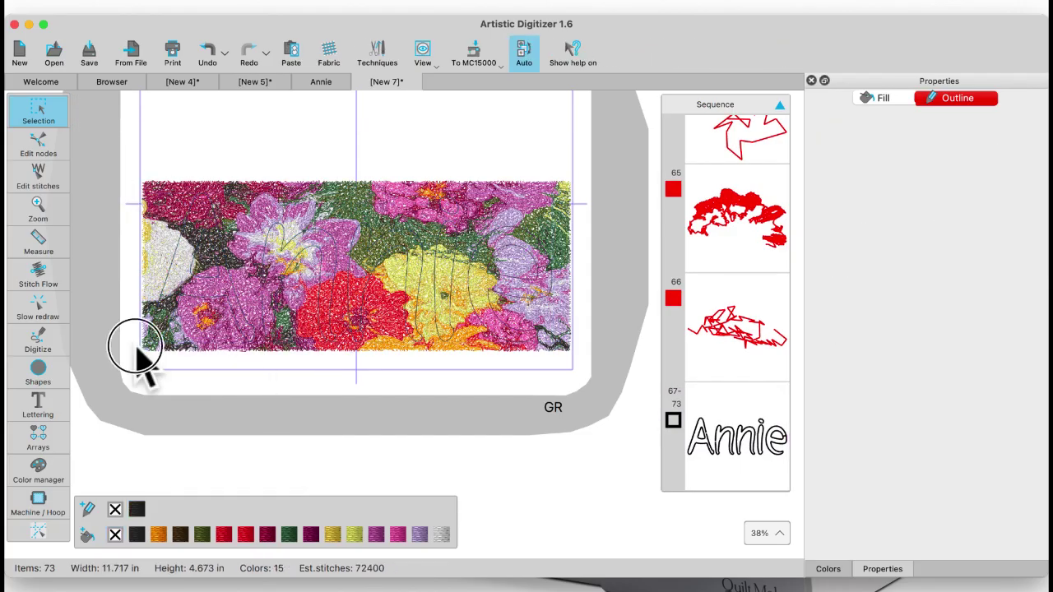
{"action": "left_click_drag", "start_coordinate": [135, 350], "coordinate": [576, 397]}
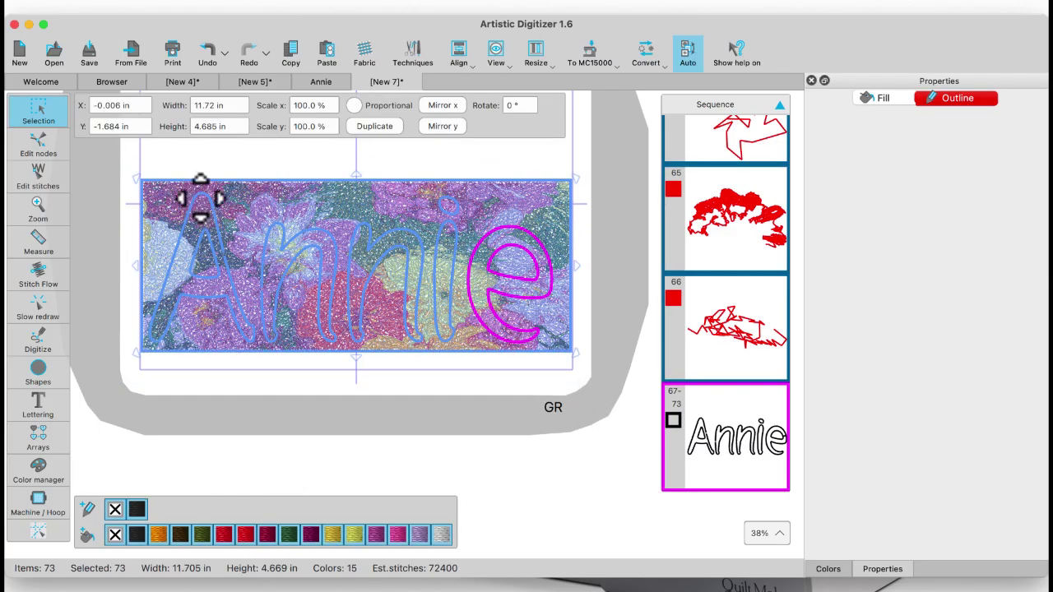
{"action": "right_click", "coordinate": [230, 211]}
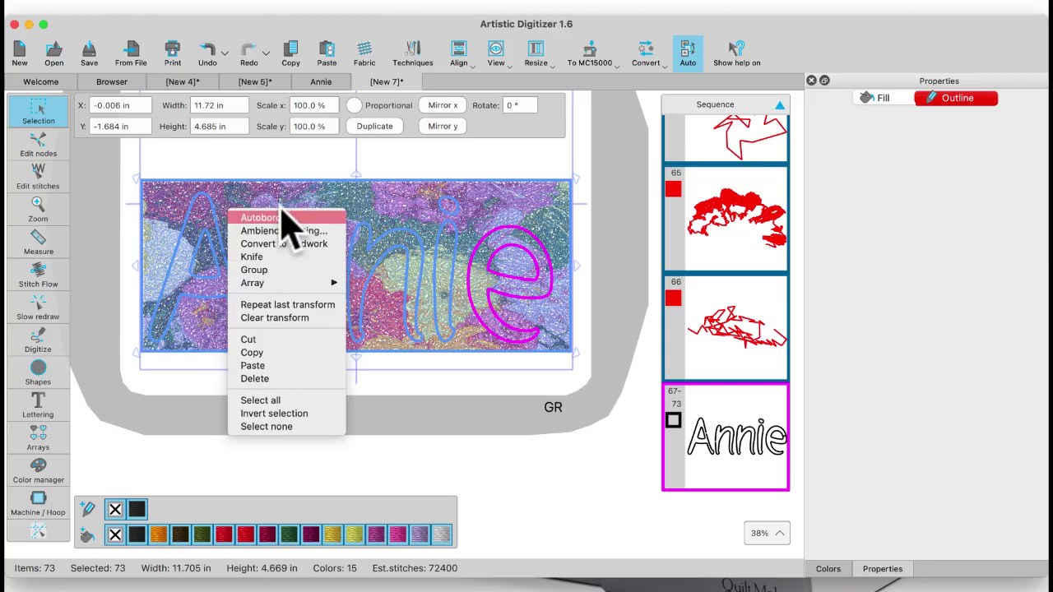
{"action": "left_click", "coordinate": [311, 163]}
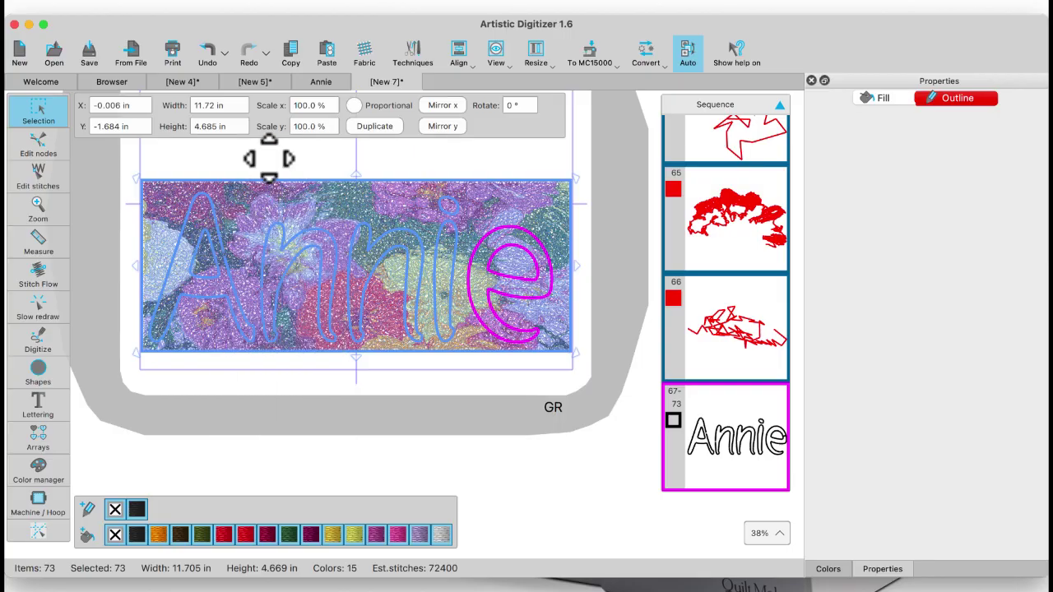
{"action": "left_click", "coordinate": [299, 170]}
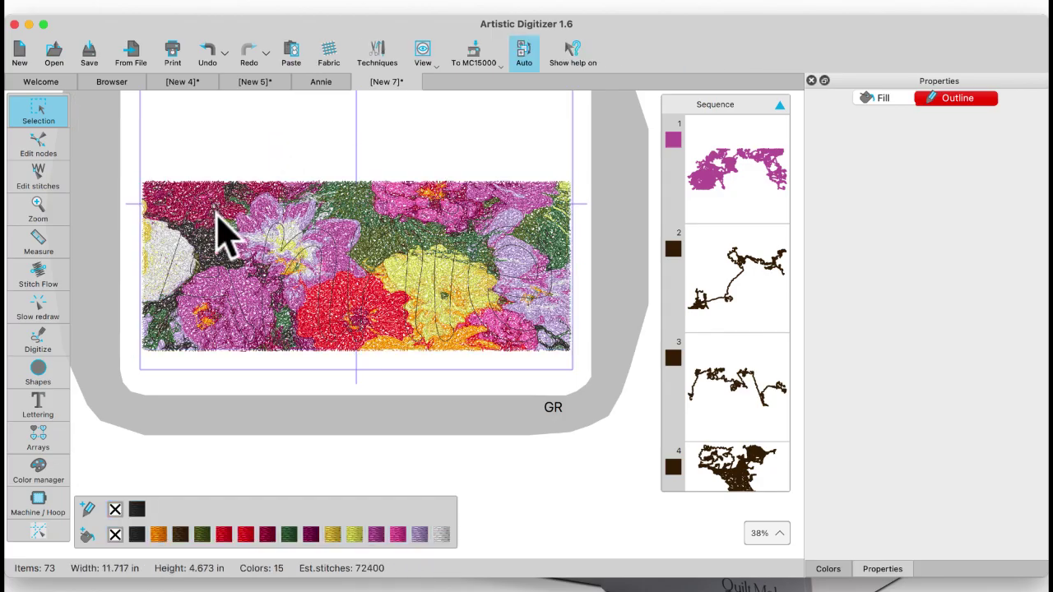
Duplicate the first letter's outer outline by copying and pasting it, and move one copy off the flowers to below the hoop
{"action": "left_click", "coordinate": [220, 235]}
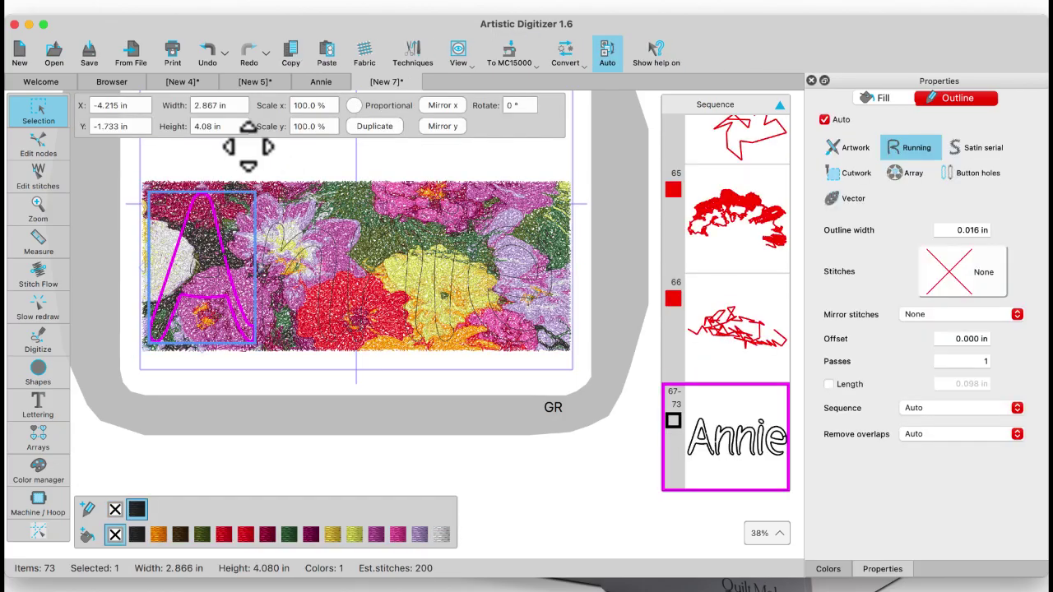
{"action": "left_click", "coordinate": [292, 56]}
{"action": "left_click", "coordinate": [329, 58]}
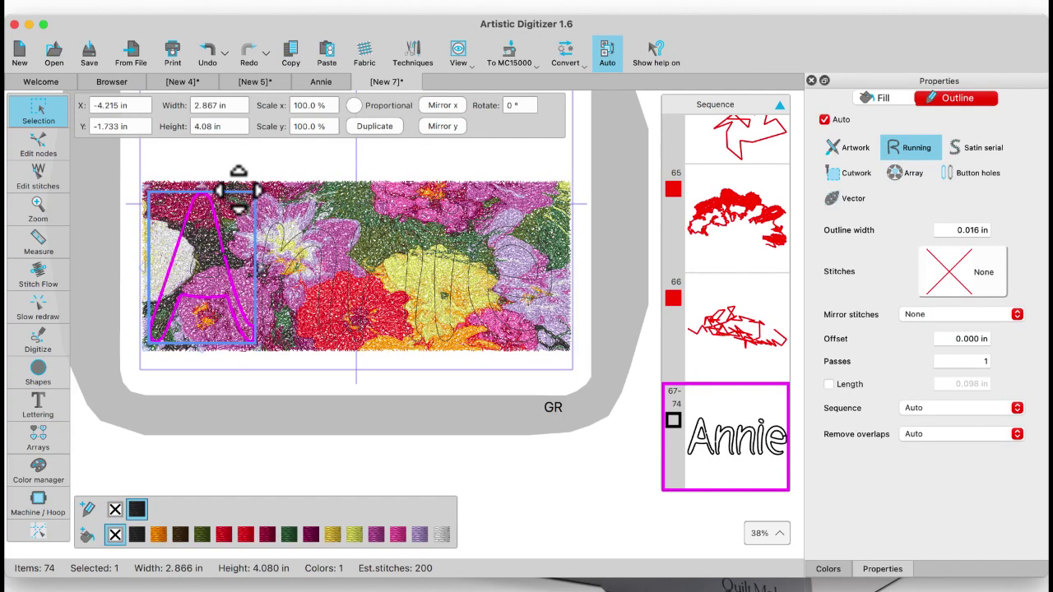
{"action": "left_click_drag", "start_coordinate": [239, 191], "coordinate": [225, 426]}
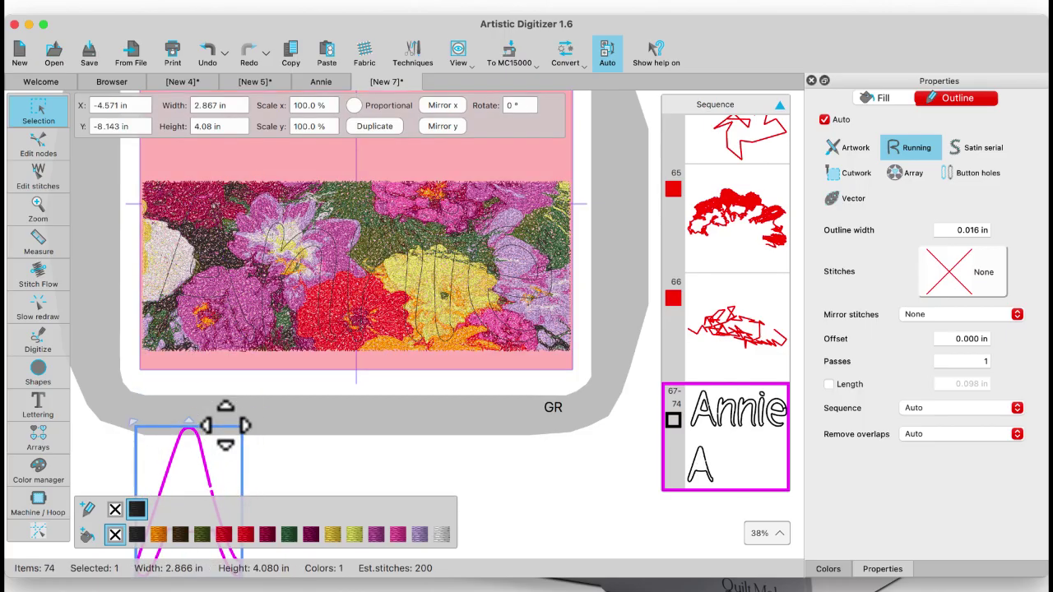
Select the flower stitching around the first two letters together with their outlines and cut it with the Knife
{"action": "left_click_drag", "start_coordinate": [120, 172], "coordinate": [364, 376]}
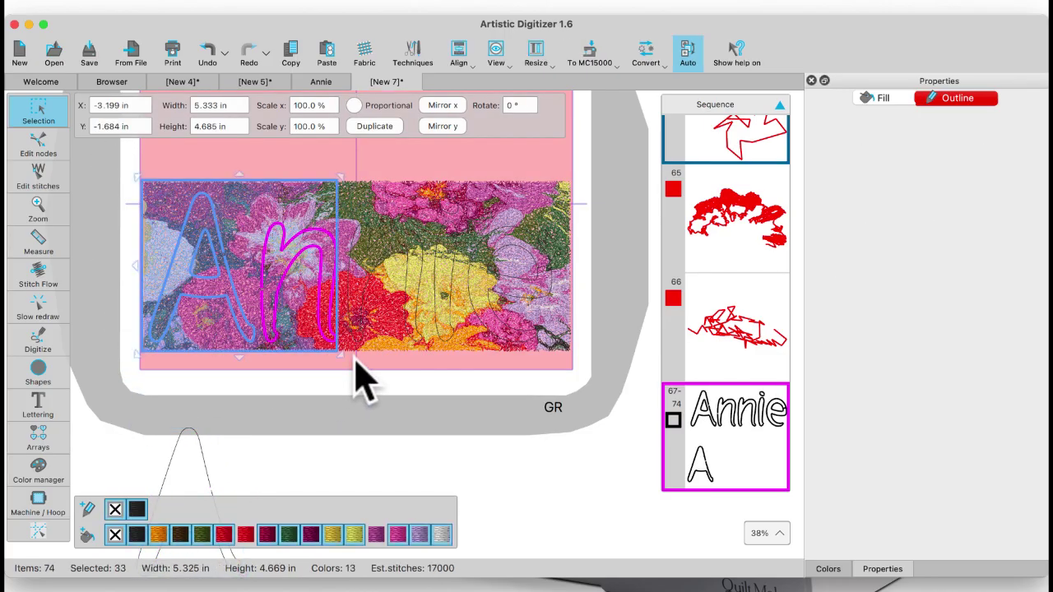
{"action": "right_click", "coordinate": [232, 216]}
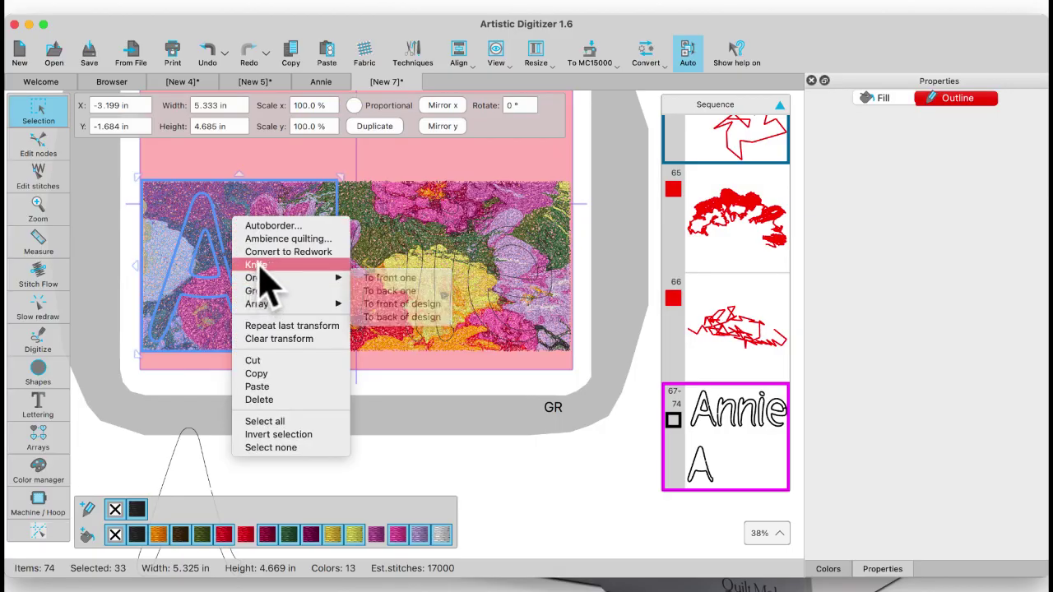
{"action": "left_click", "coordinate": [259, 265]}
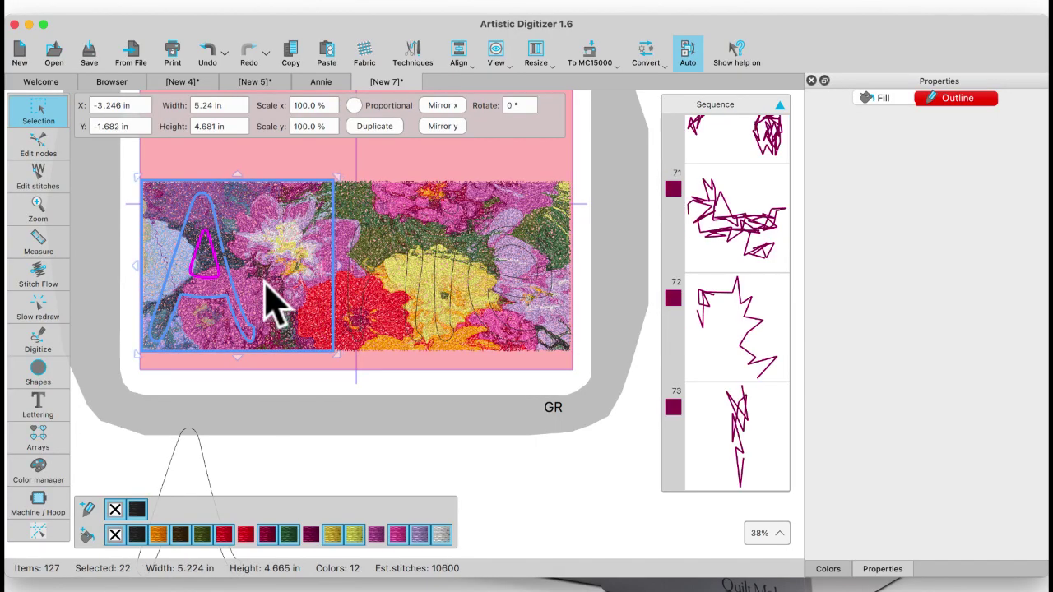
Examine the stitching around the first letter up close and check which commands are offered for its outer outline
{"action": "scroll", "coordinate": [272, 304], "scroll_direction": "up", "scroll_amount": 3}
{"action": "scroll", "coordinate": [267, 303], "scroll_direction": "up", "scroll_amount": 1}
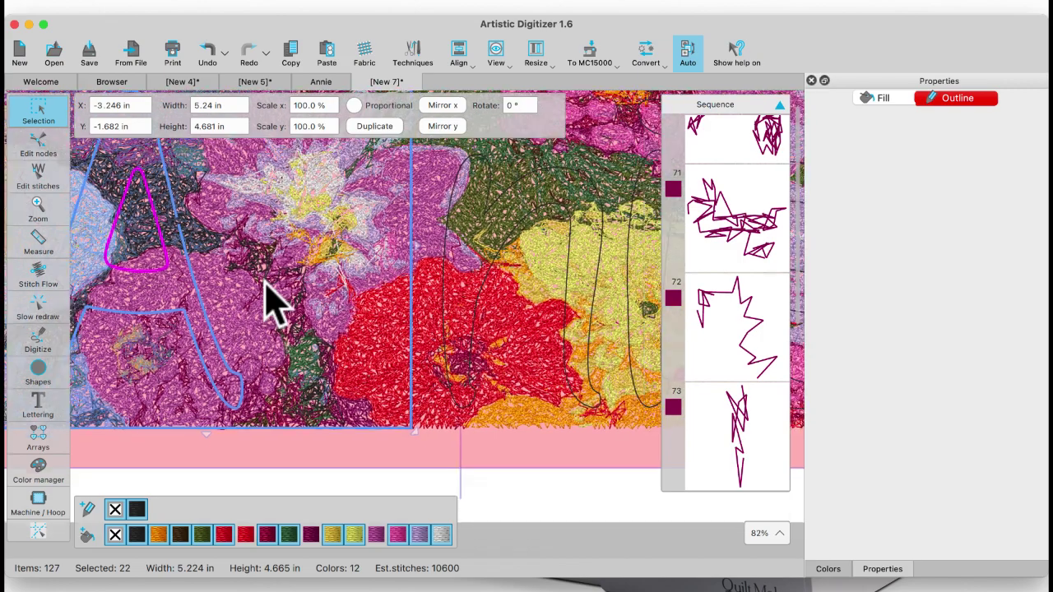
{"action": "scroll", "coordinate": [175, 311], "scroll_direction": "left", "scroll_amount": 2}
{"action": "scroll", "coordinate": [175, 311], "scroll_direction": "up", "scroll_amount": 1}
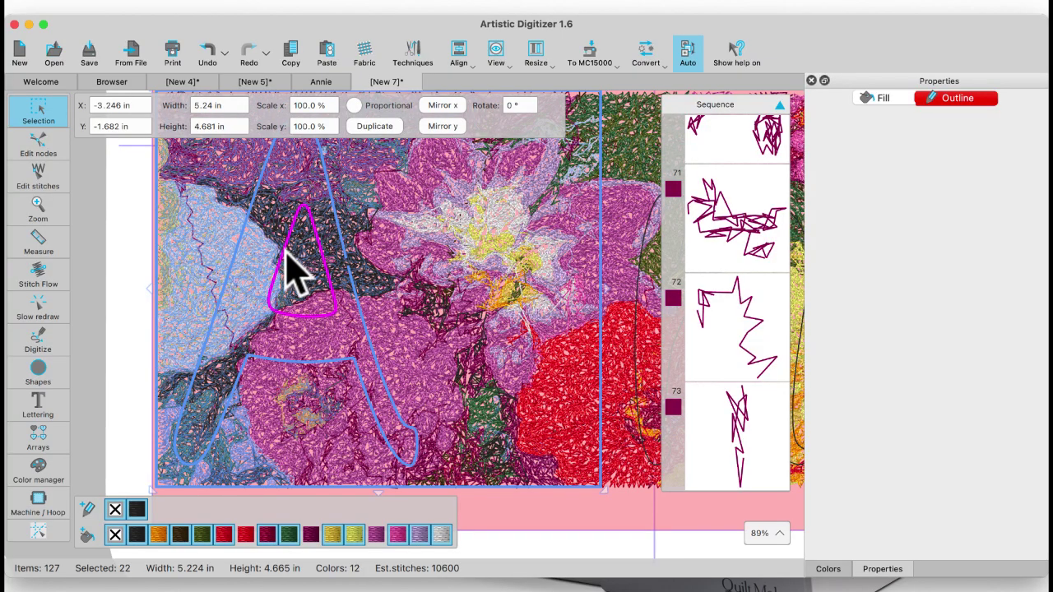
{"action": "left_click", "coordinate": [127, 238]}
{"action": "left_click", "coordinate": [241, 257]}
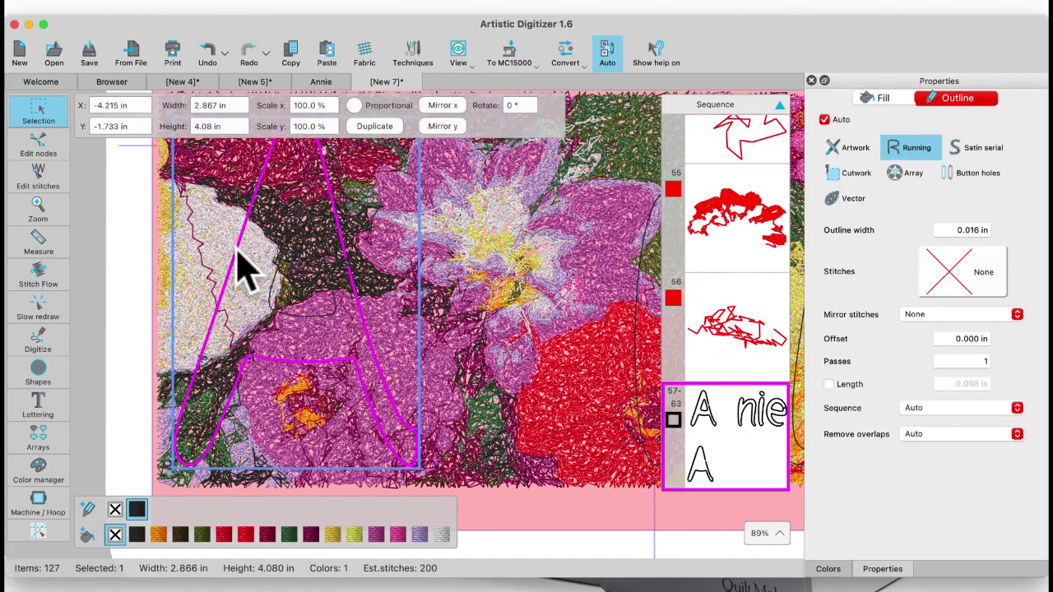
{"action": "right_click", "coordinate": [237, 254]}
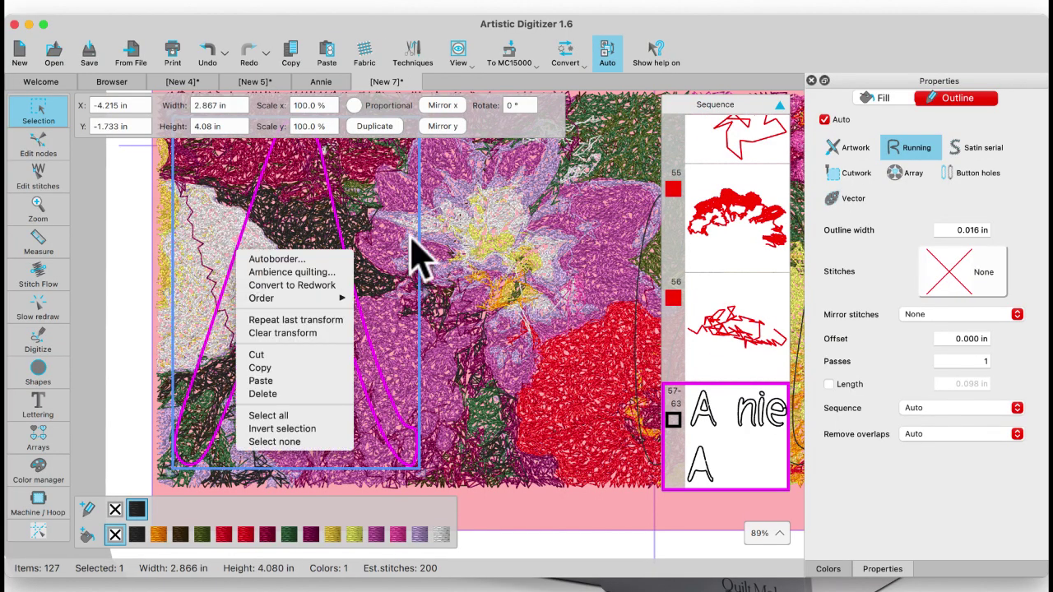
{"action": "left_click", "coordinate": [477, 270]}
{"action": "left_click", "coordinate": [543, 284]}
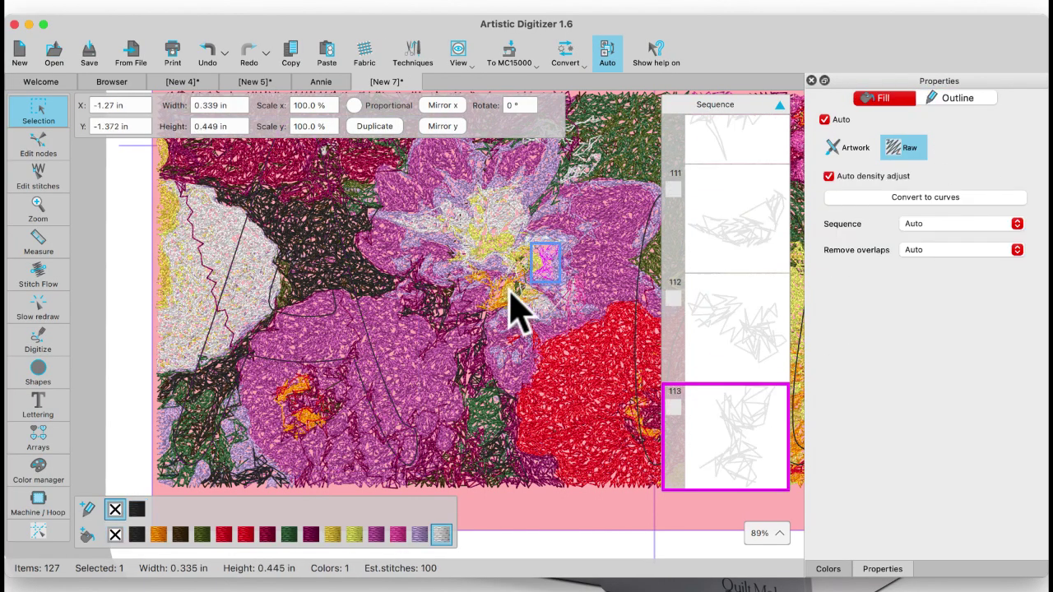
Select the entire flower stitching with the remaining letter outlines, cut it with the Knife, and clear the selection
{"action": "scroll", "coordinate": [478, 328], "scroll_direction": "down", "scroll_amount": 5}
{"action": "scroll", "coordinate": [482, 329], "scroll_direction": "down", "scroll_amount": 1}
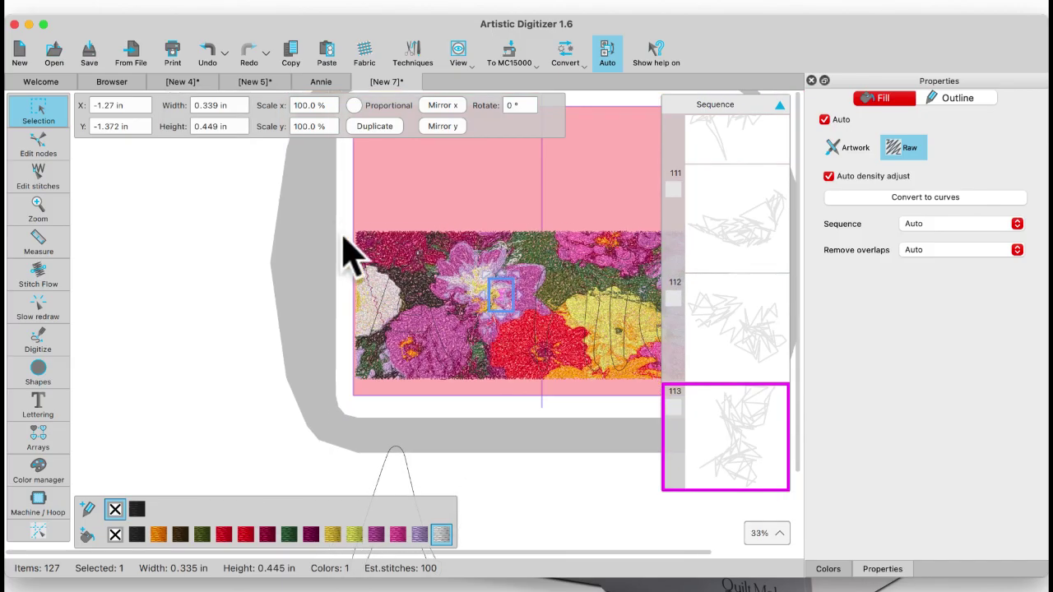
{"action": "left_click_drag", "start_coordinate": [333, 214], "coordinate": [917, 423]}
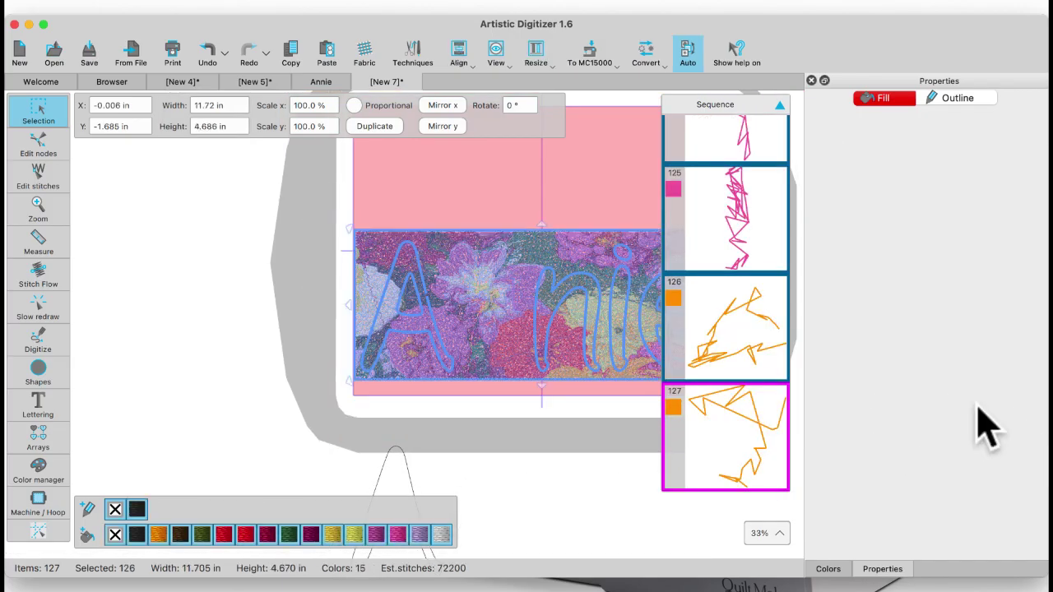
{"action": "right_click", "coordinate": [434, 253]}
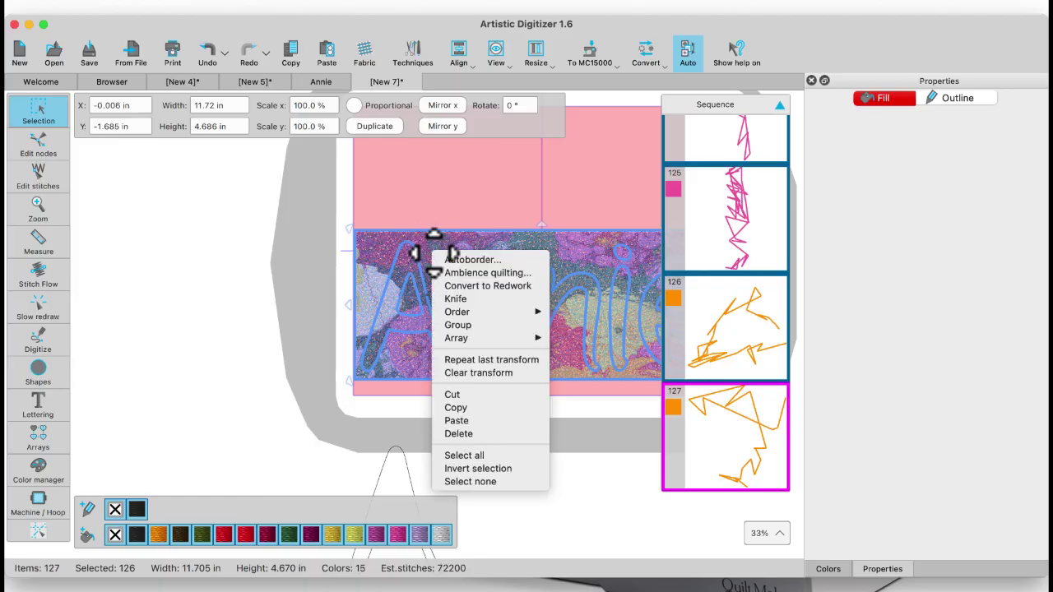
{"action": "left_click", "coordinate": [459, 300]}
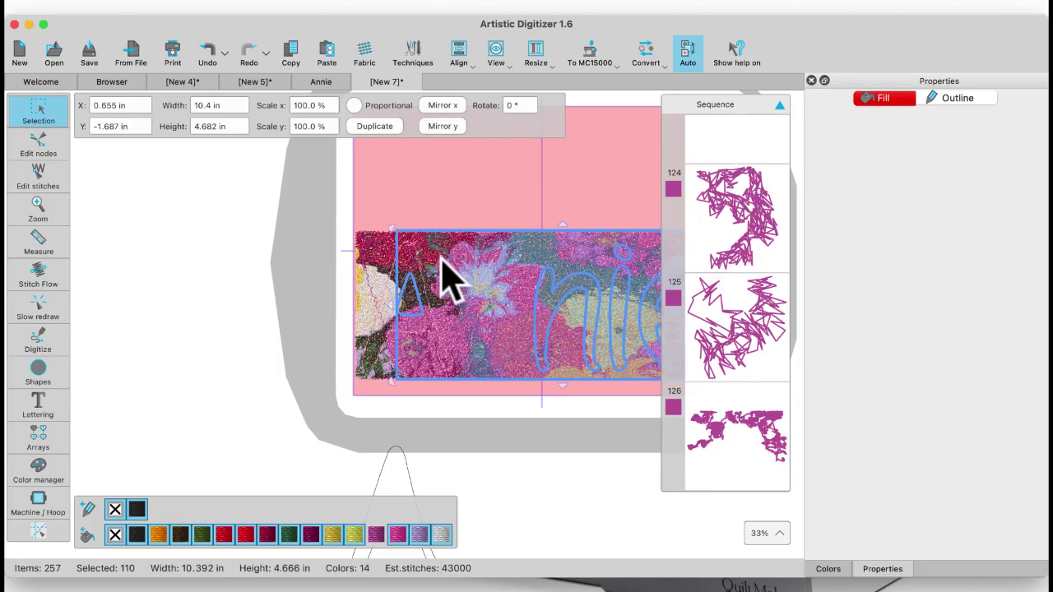
{"action": "right_click", "coordinate": [442, 262]}
{"action": "left_click", "coordinate": [450, 215]}
{"action": "left_click", "coordinate": [324, 301]}
Delete the cut white, dark red and brown stitch pieces outside the upper part of the first letter
{"action": "scroll", "coordinate": [415, 306], "scroll_direction": "up", "scroll_amount": 5}
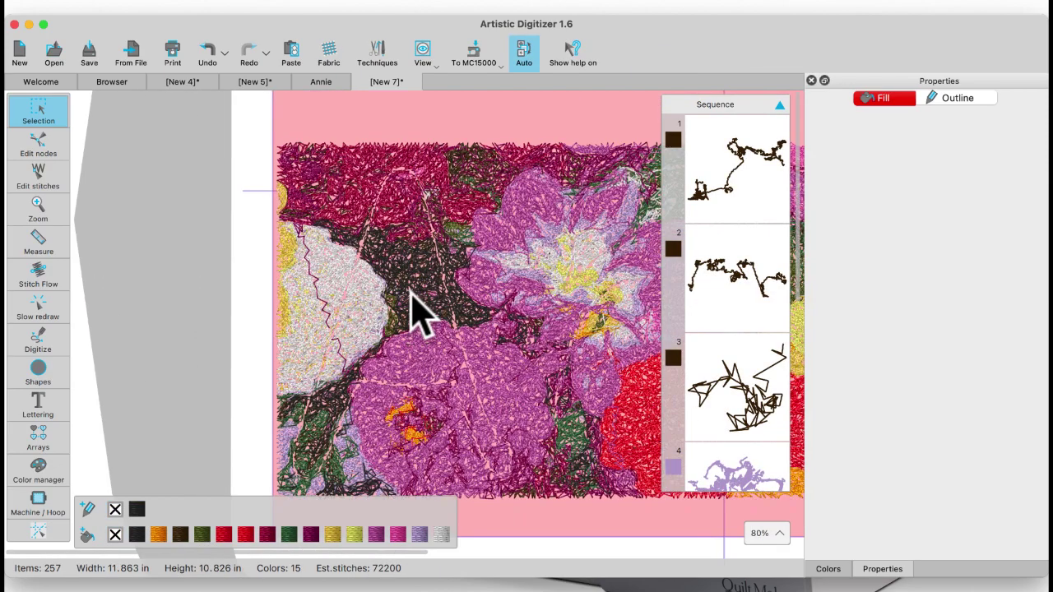
{"action": "scroll", "coordinate": [415, 306], "scroll_direction": "up", "scroll_amount": 2}
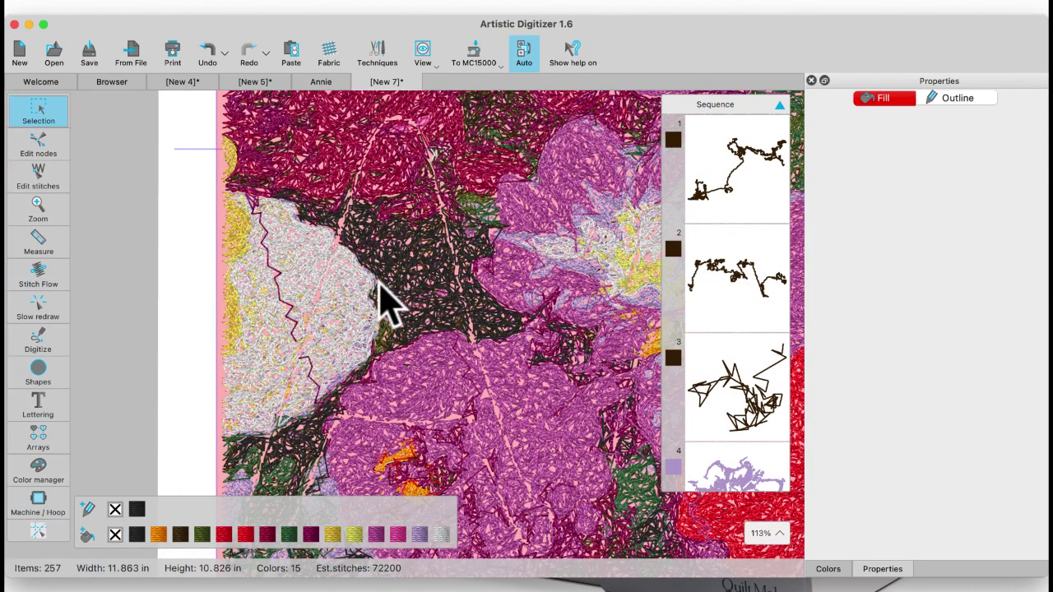
{"action": "left_click", "coordinate": [284, 220]}
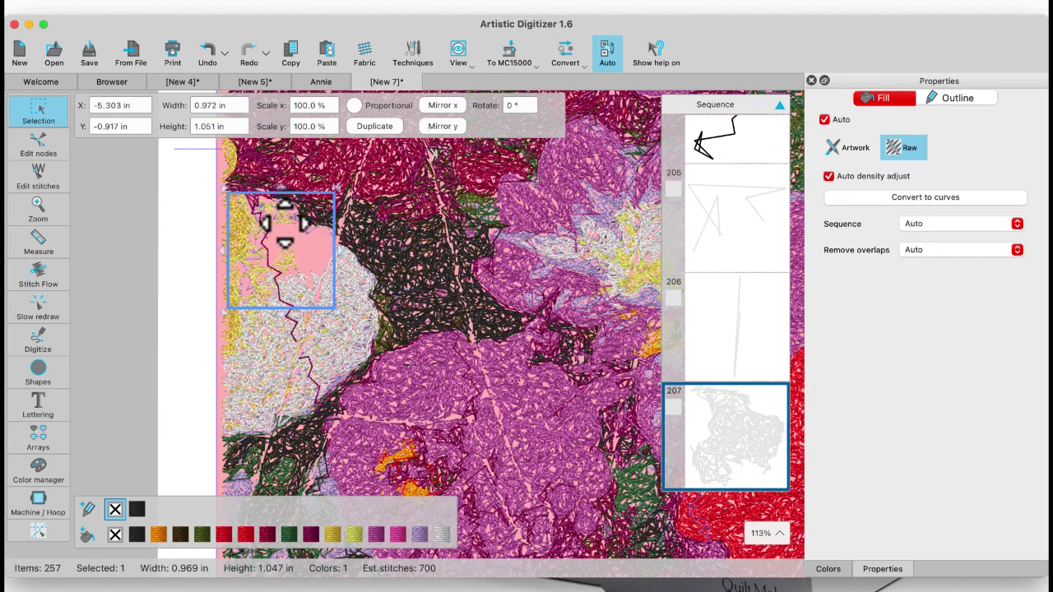
{"action": "key", "text": "Delete"}
{"action": "left_click", "coordinate": [313, 163]}
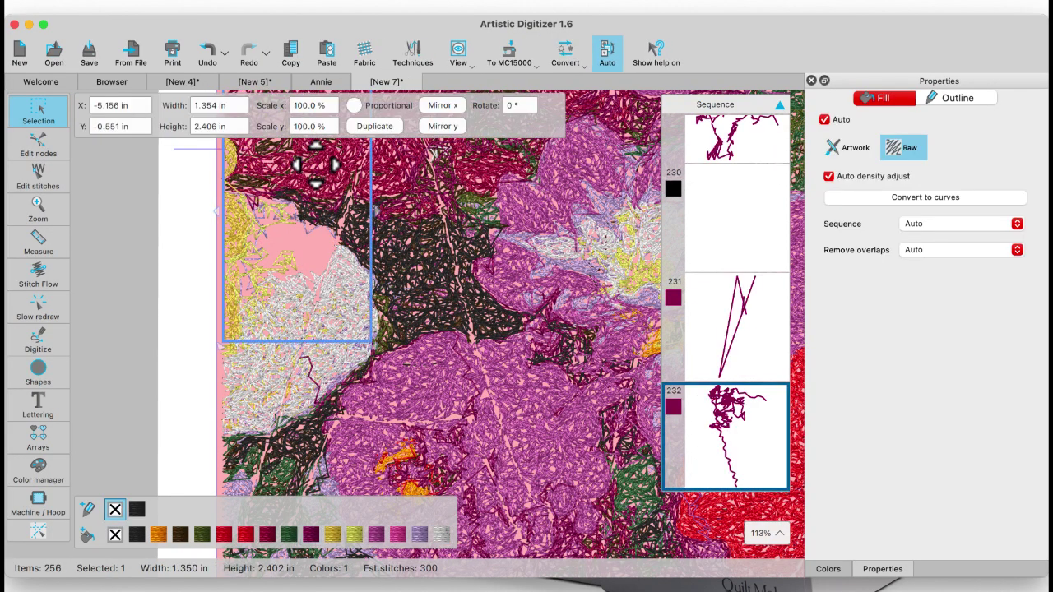
{"action": "key", "text": "Delete"}
{"action": "left_click", "coordinate": [304, 189]}
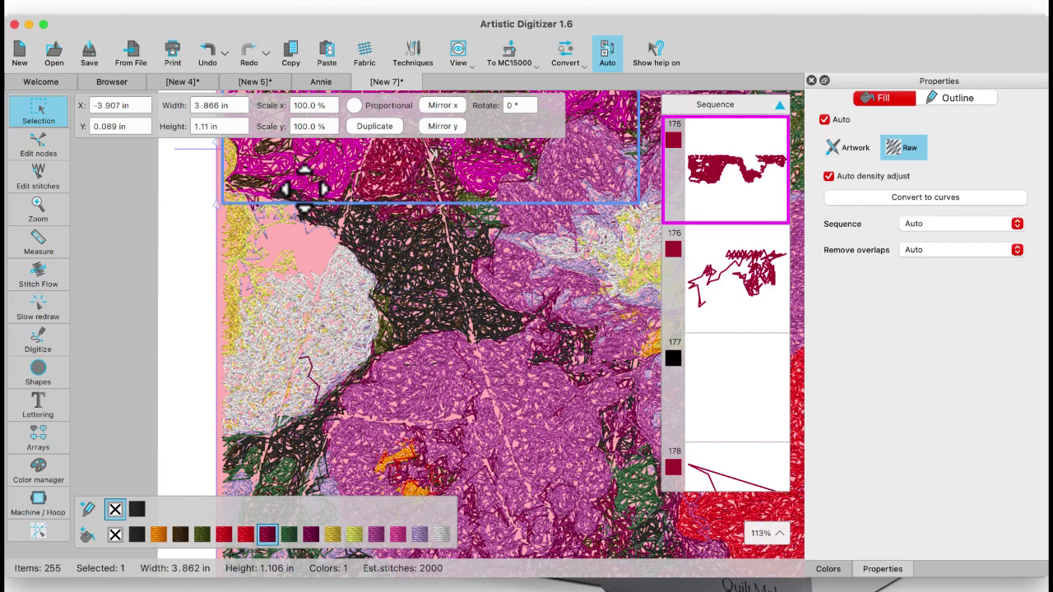
{"action": "scroll", "coordinate": [304, 189], "scroll_direction": "down", "scroll_amount": 5}
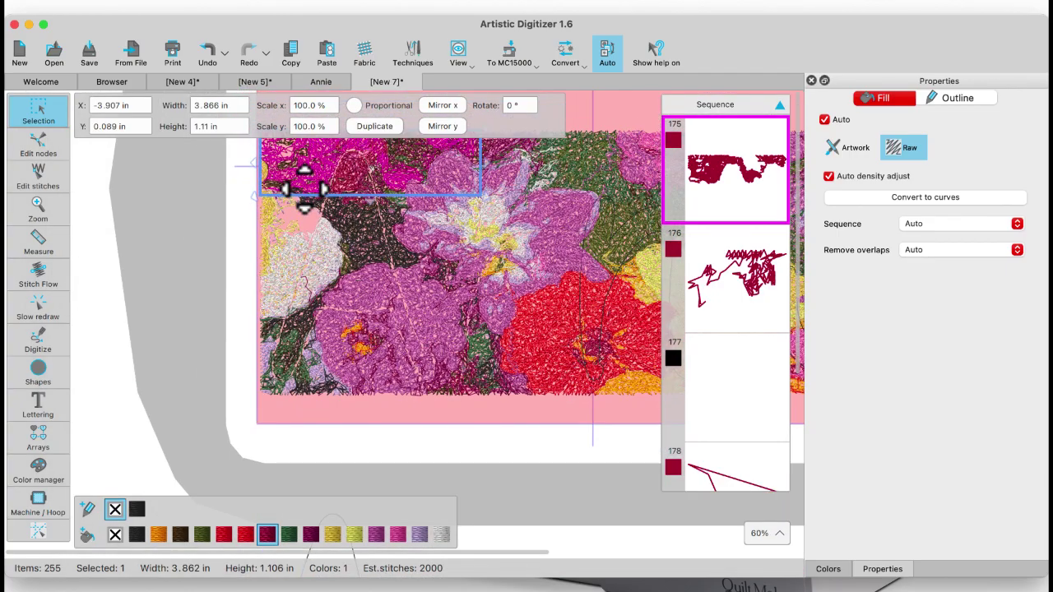
{"action": "key", "text": "Delete"}
{"action": "left_click", "coordinate": [306, 150]}
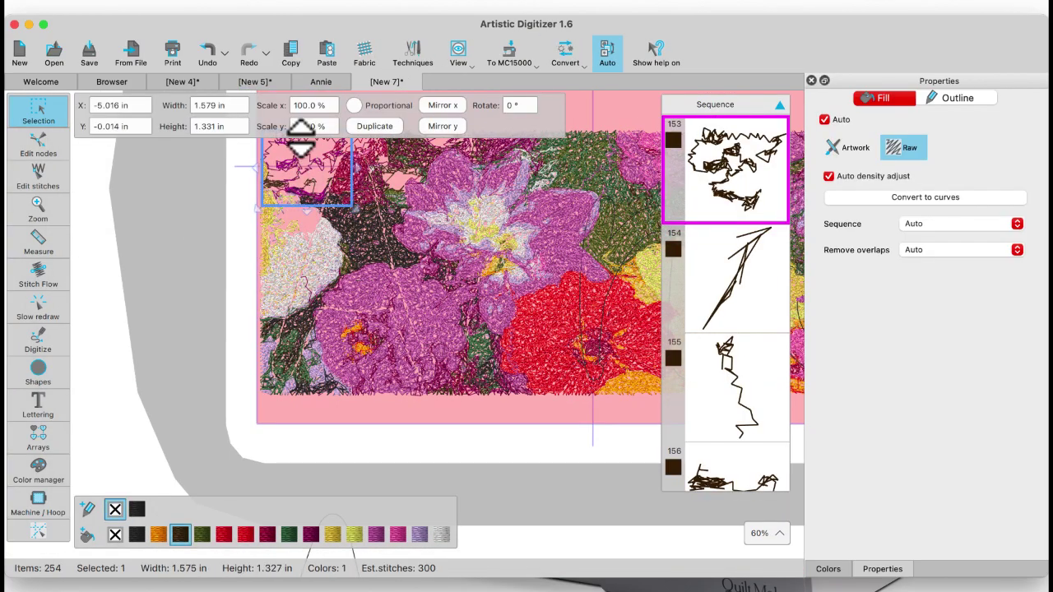
{"action": "key", "text": "Delete"}
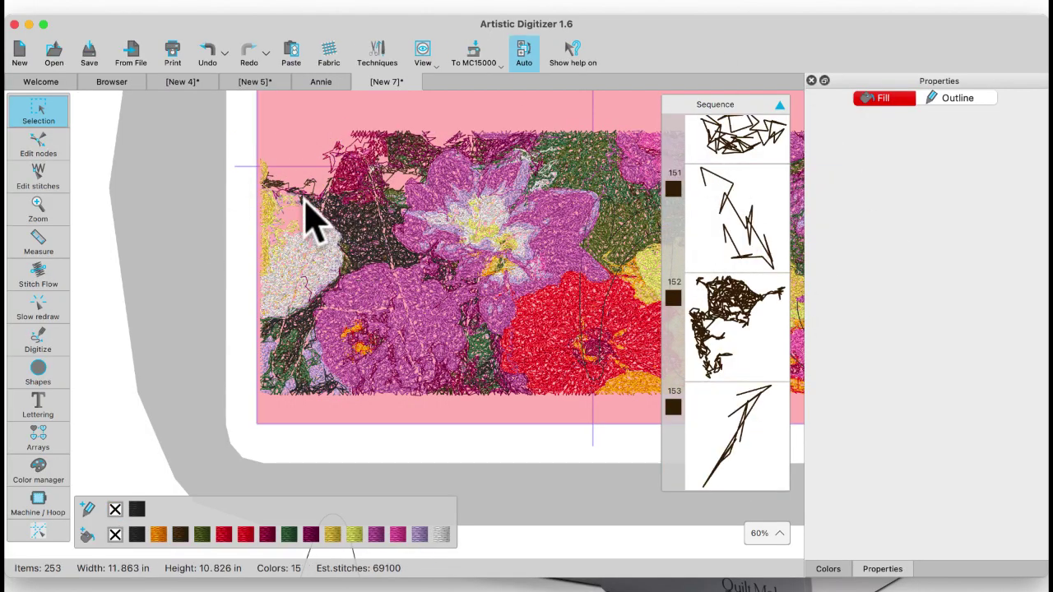
Delete the leftover black and lavender stitch fragments just above the white petal beside the first letter
{"action": "left_click", "coordinate": [306, 201]}
{"action": "scroll", "coordinate": [306, 201], "scroll_direction": "up", "scroll_amount": 3}
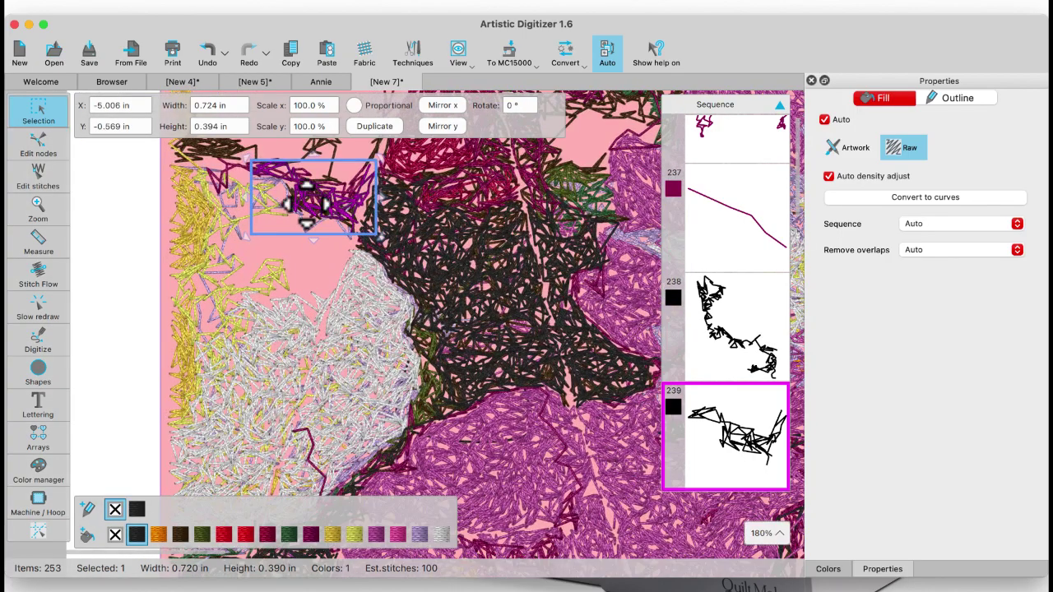
{"action": "key", "text": "Delete"}
{"action": "left_click", "coordinate": [323, 218]}
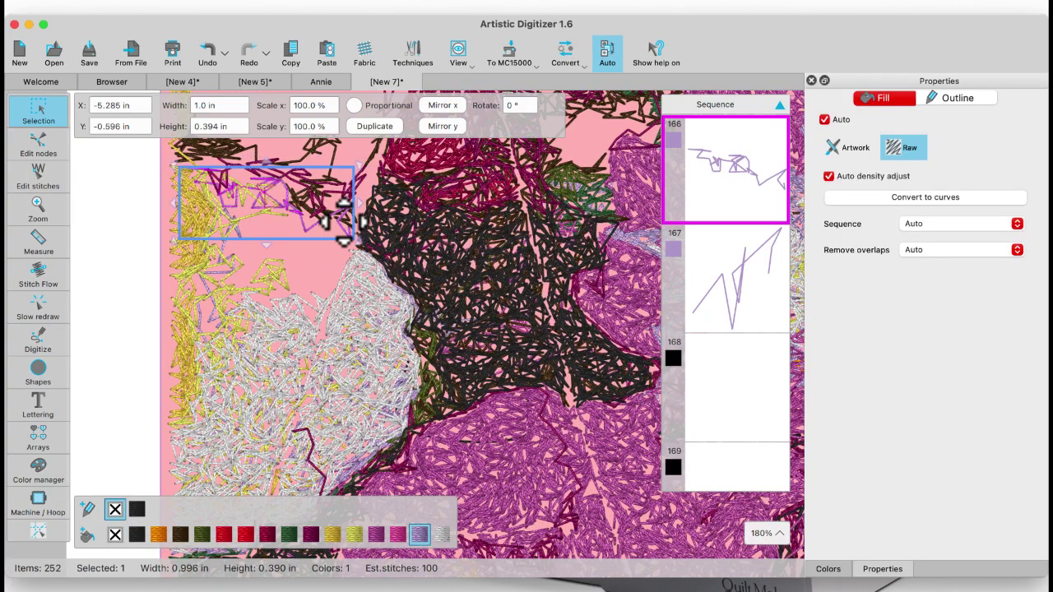
{"action": "key", "text": "Delete"}
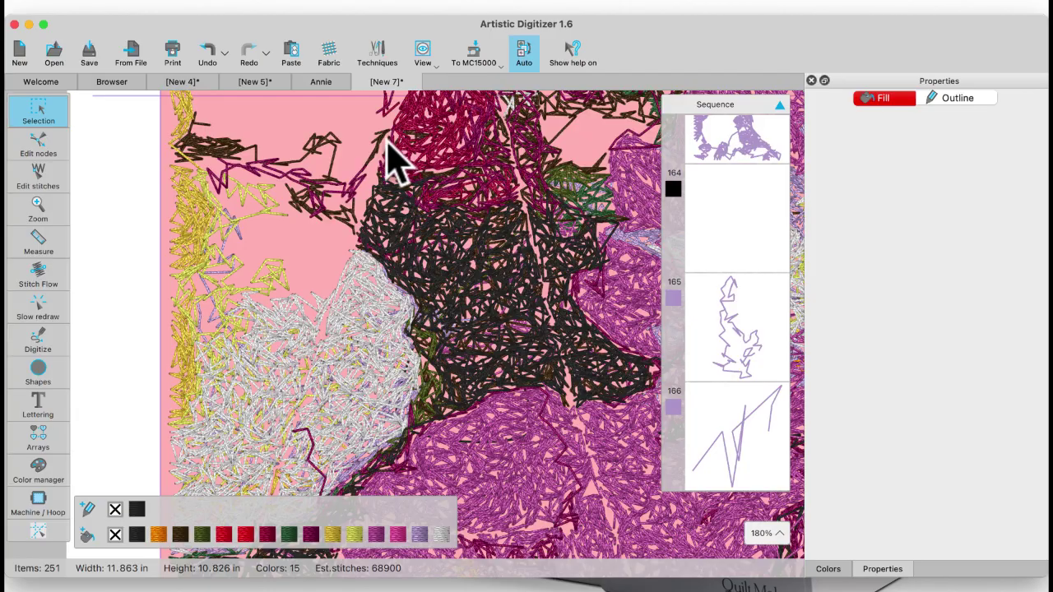
Inspect individual brown, white, green, black and purple stitch pieces along the first letter's cut edges
{"action": "left_click", "coordinate": [381, 144]}
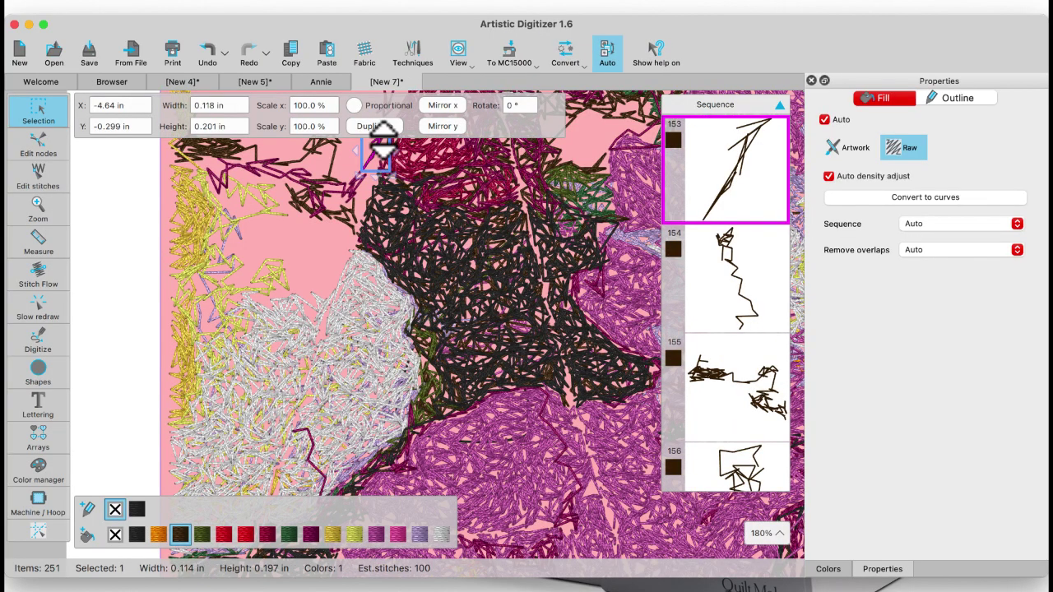
{"action": "left_click", "coordinate": [271, 377]}
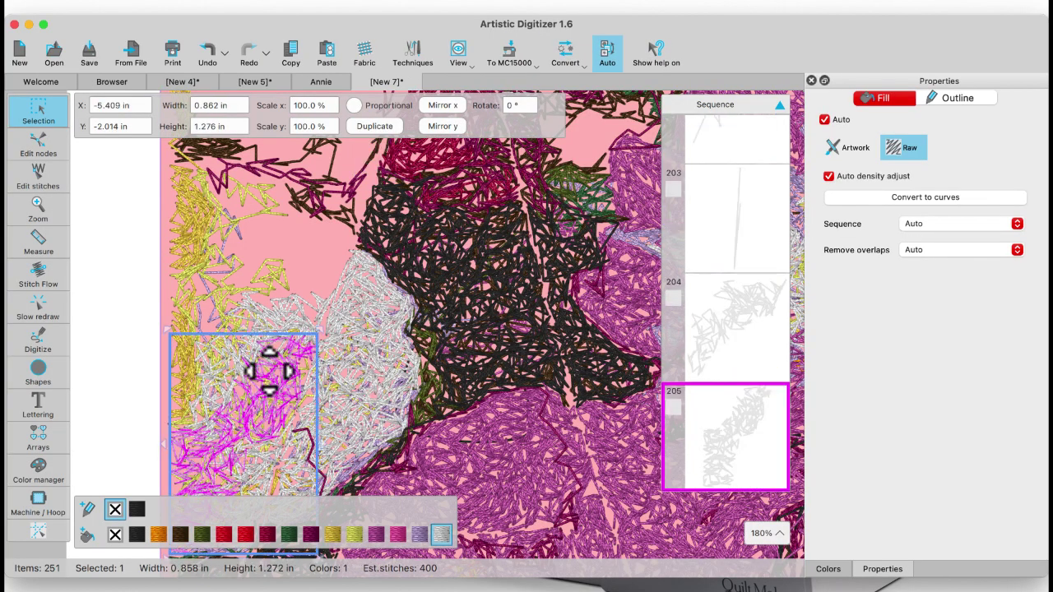
{"action": "scroll", "coordinate": [272, 376], "scroll_direction": "down", "scroll_amount": 5}
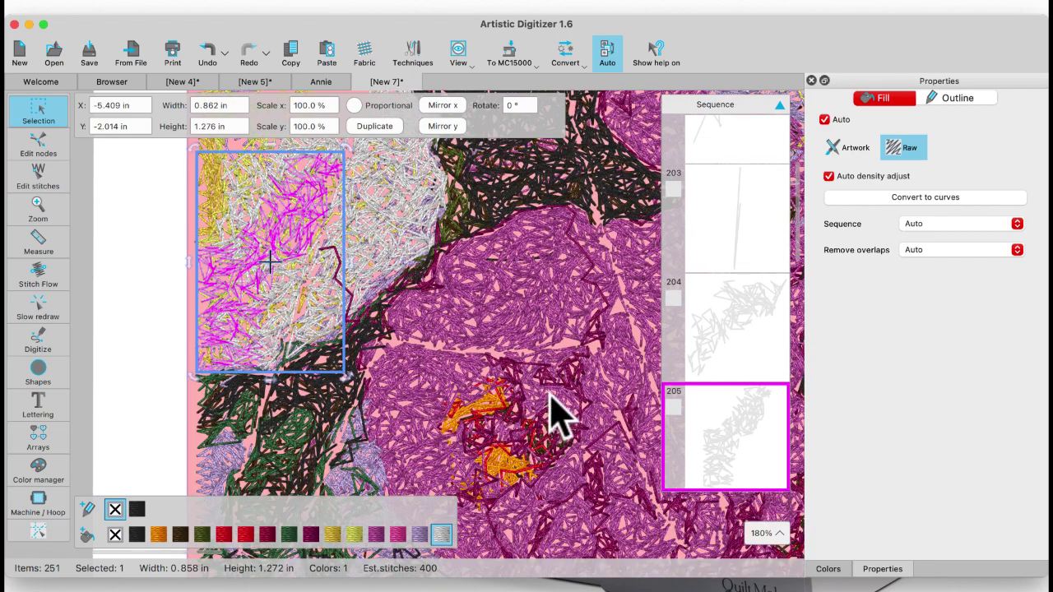
{"action": "scroll", "coordinate": [319, 460], "scroll_direction": "down", "scroll_amount": 2}
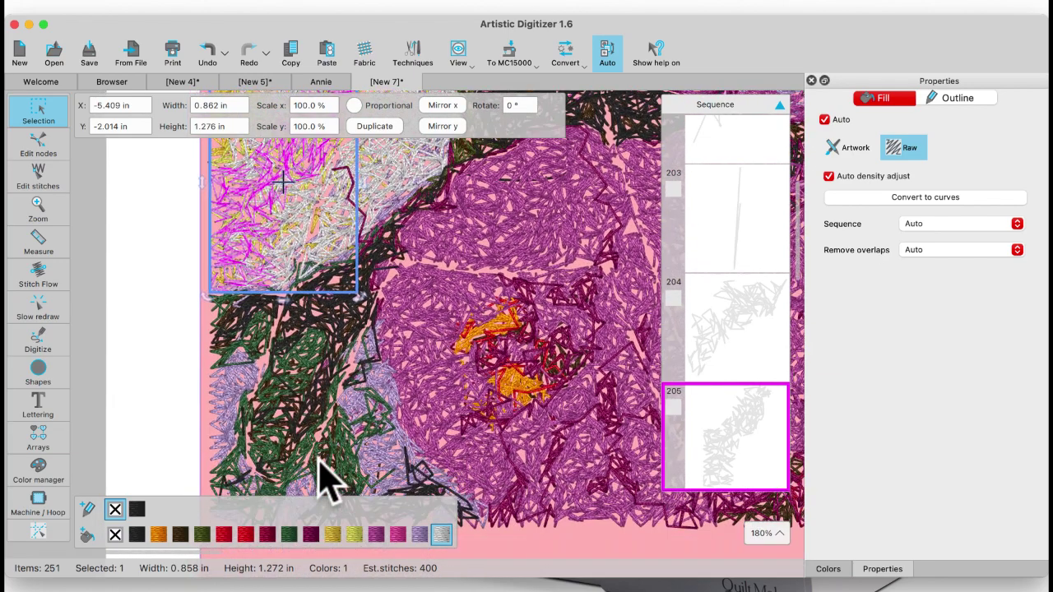
{"action": "left_click", "coordinate": [253, 423]}
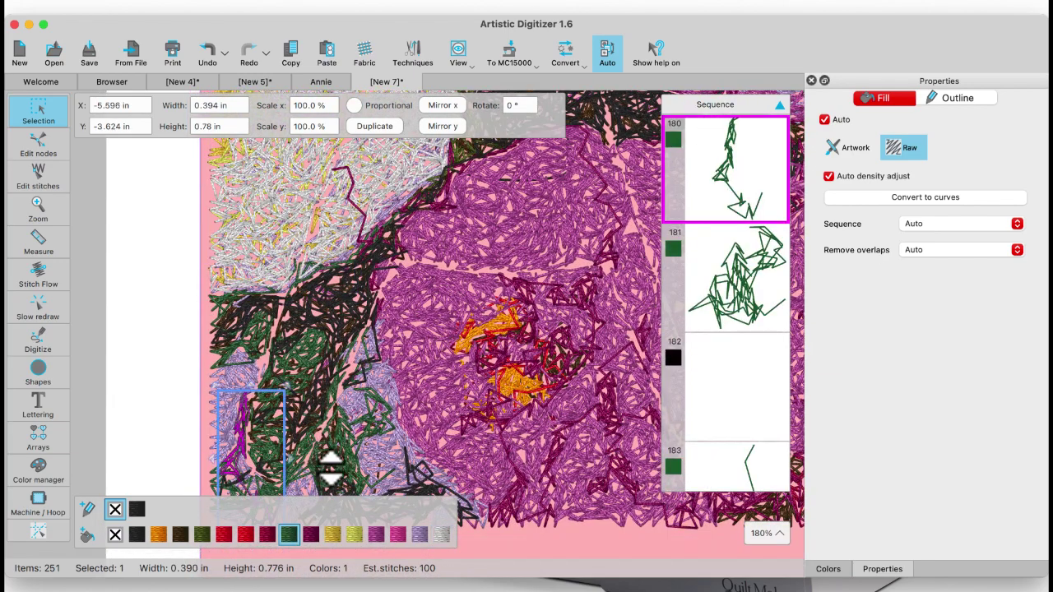
{"action": "left_click", "coordinate": [331, 471]}
{"action": "left_click", "coordinate": [372, 404]}
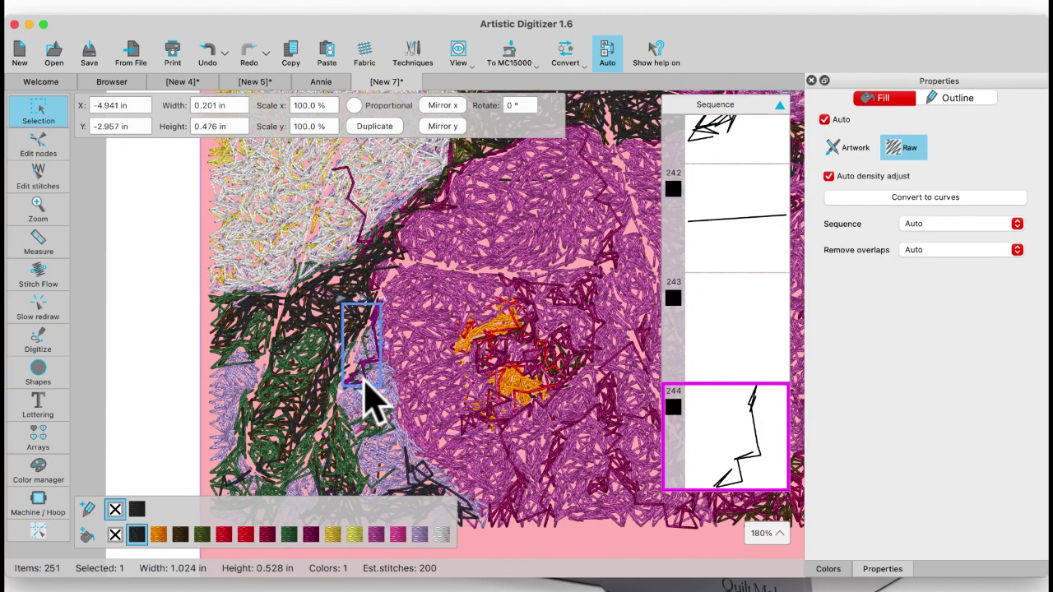
{"action": "left_click", "coordinate": [434, 374]}
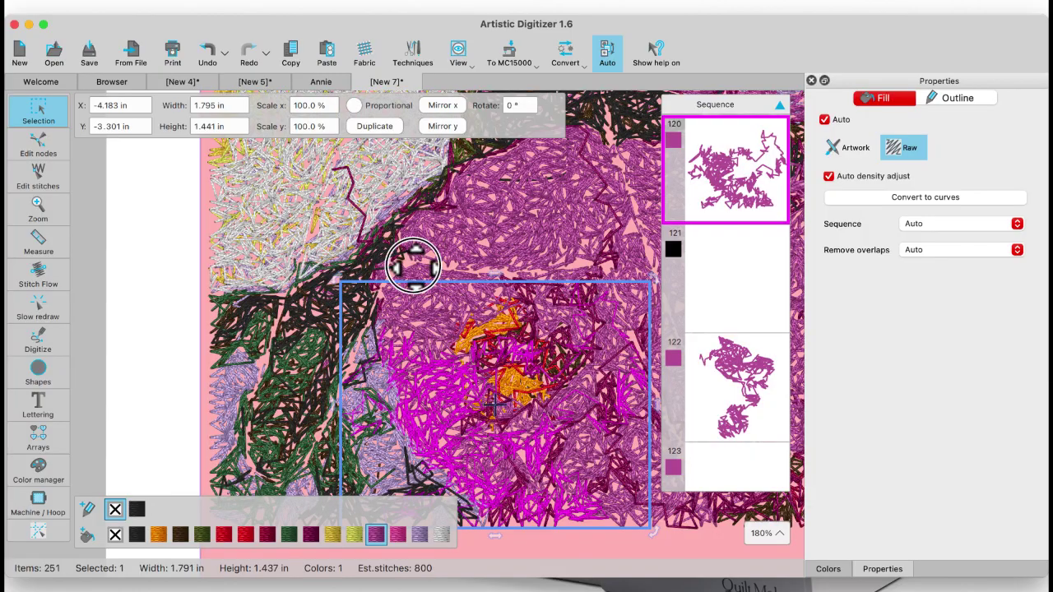
Delete three purple stitch pieces around the orange flower centre, below the first letter's crossbar
{"action": "left_click", "coordinate": [387, 268]}
{"action": "scroll", "coordinate": [408, 328], "scroll_direction": "down", "scroll_amount": 5}
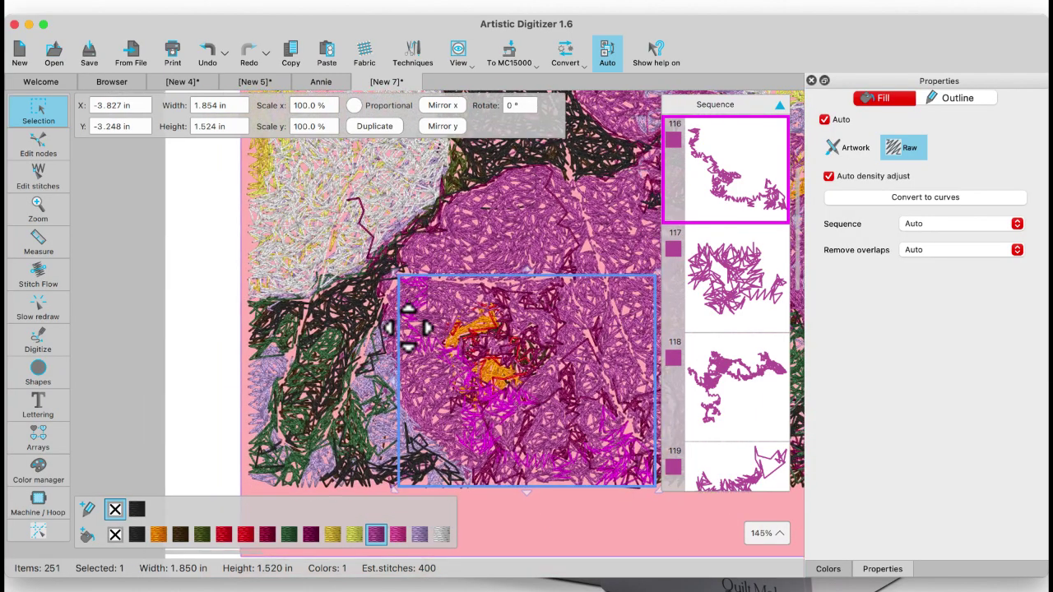
{"action": "key", "text": "Delete"}
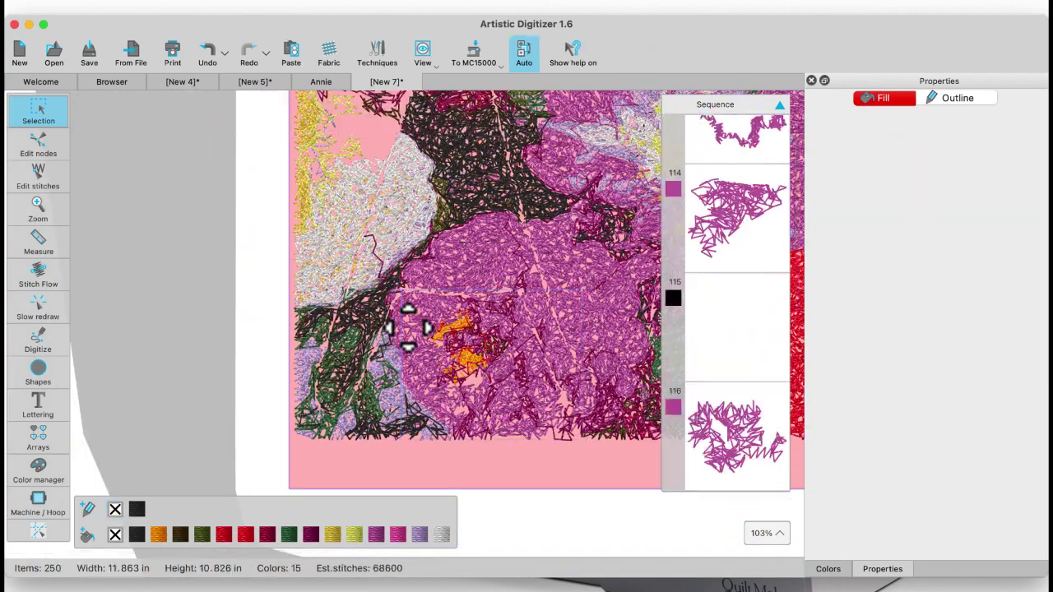
{"action": "left_click", "coordinate": [418, 321]}
{"action": "key", "text": "Delete"}
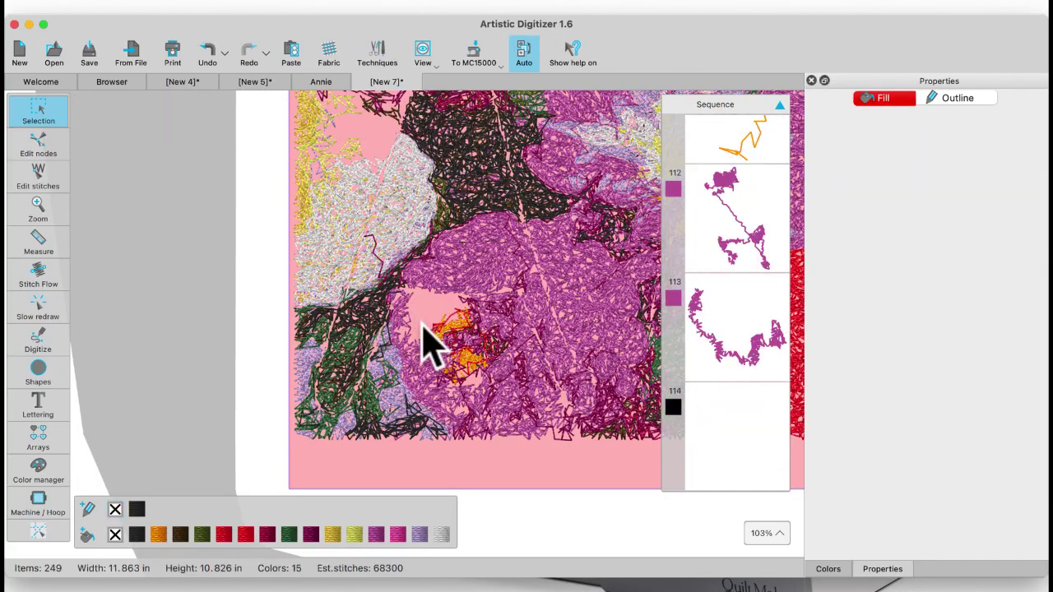
{"action": "left_click", "coordinate": [486, 341]}
{"action": "key", "text": "Delete"}
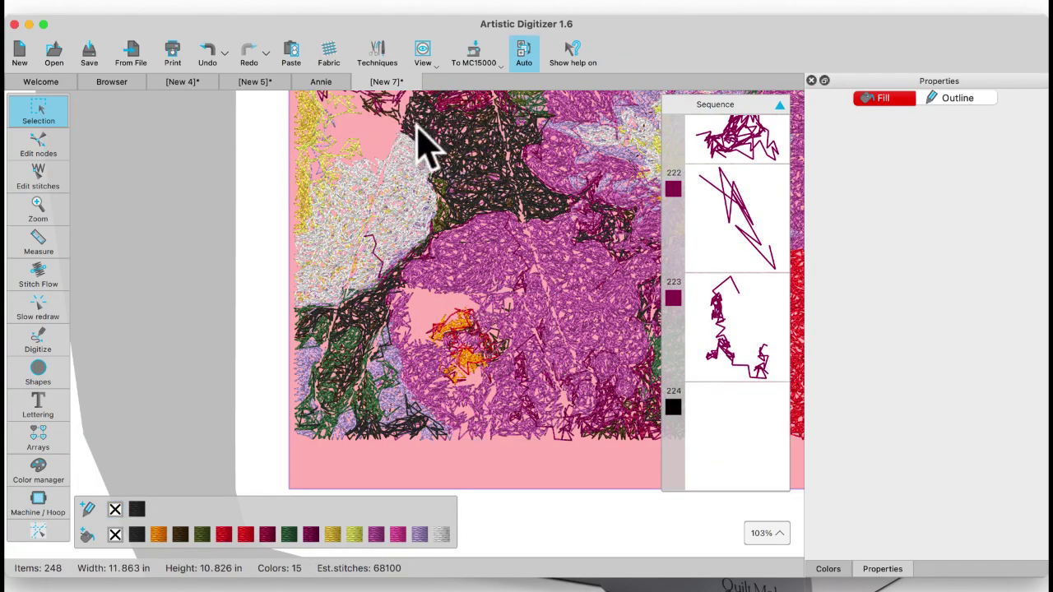
Switch to the finished name design with the flower-filled letters for comparison
{"action": "left_click", "coordinate": [323, 83]}
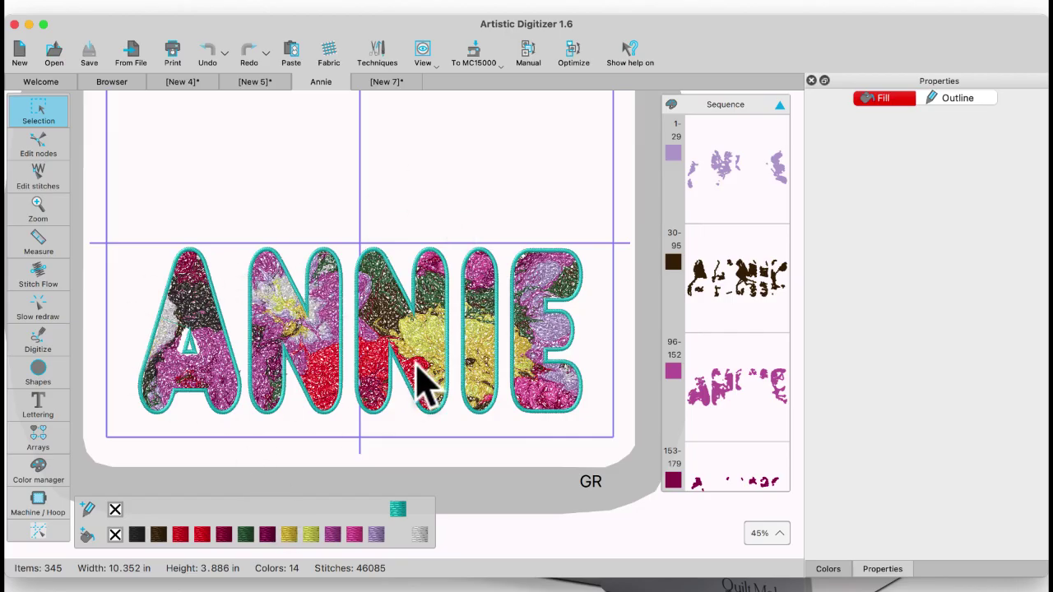
Break apart the satin outline of the letter A into its outer contour and inner triangle
{"action": "left_click", "coordinate": [319, 353]}
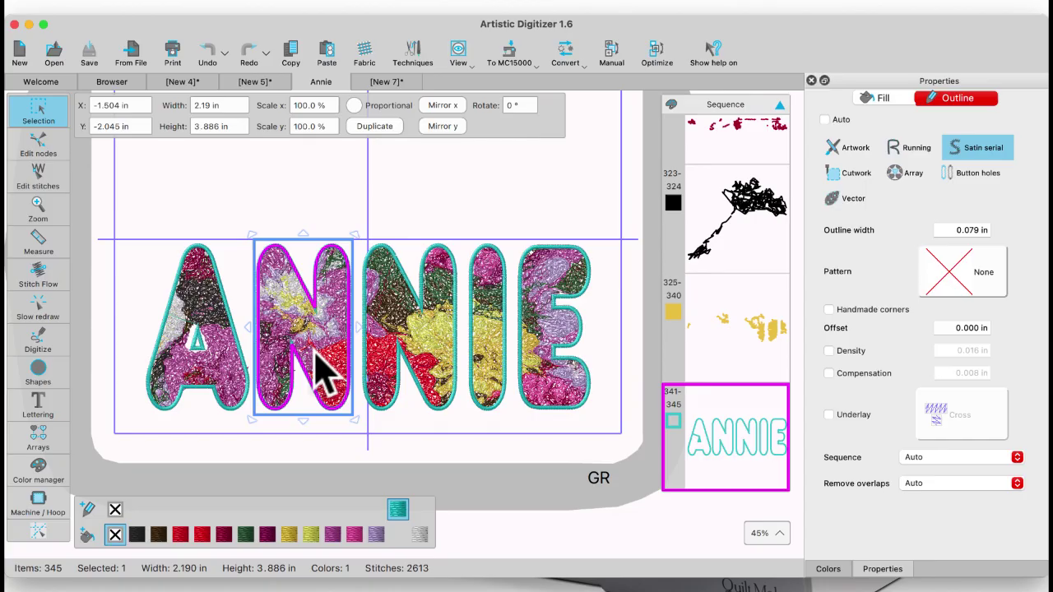
{"action": "left_click", "coordinate": [277, 185]}
{"action": "left_click", "coordinate": [196, 339]}
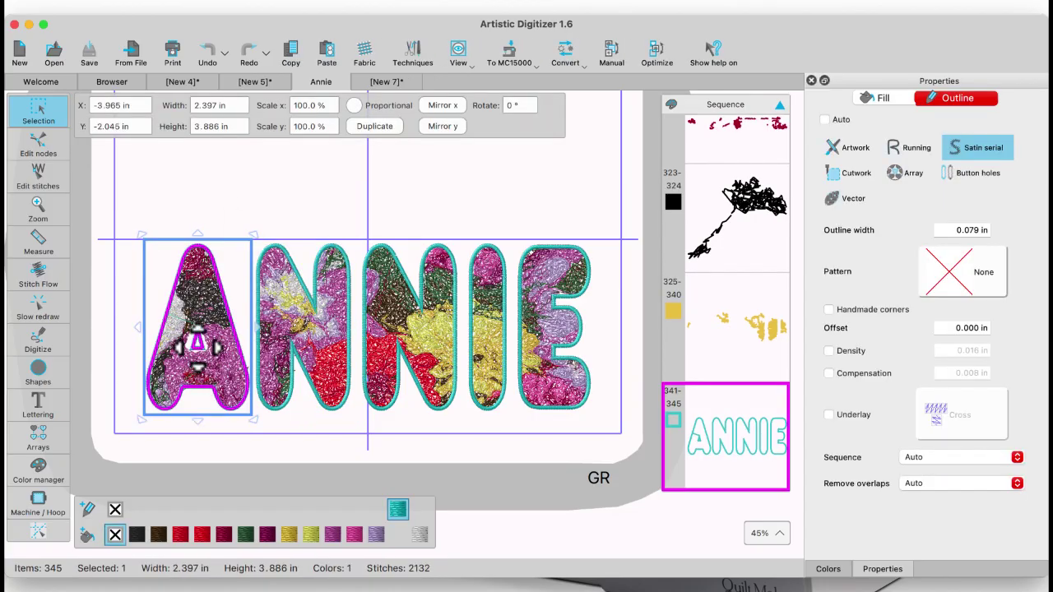
{"action": "right_click", "coordinate": [198, 344]}
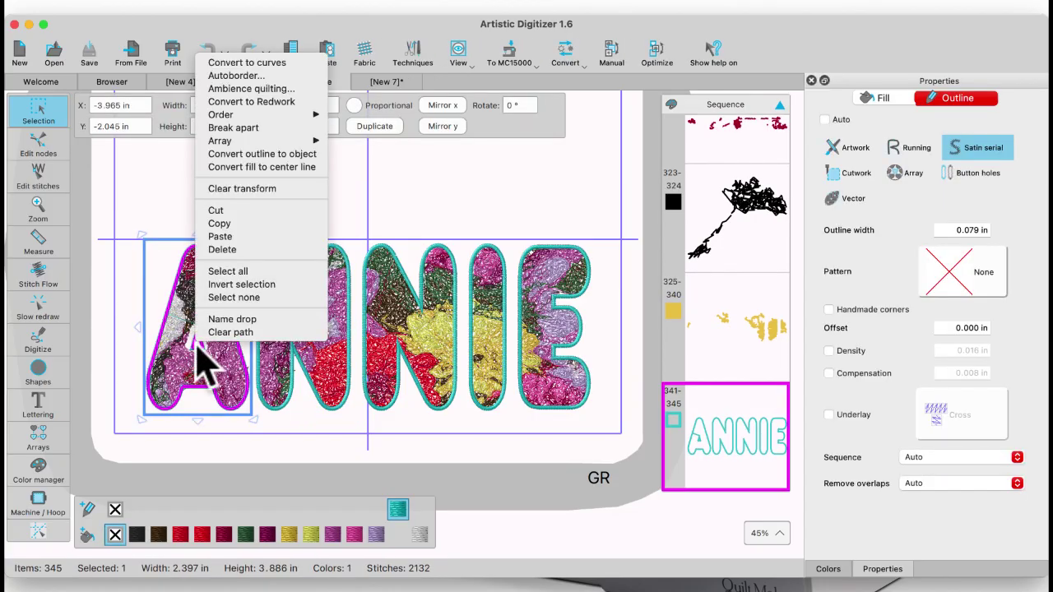
{"action": "left_click", "coordinate": [221, 127]}
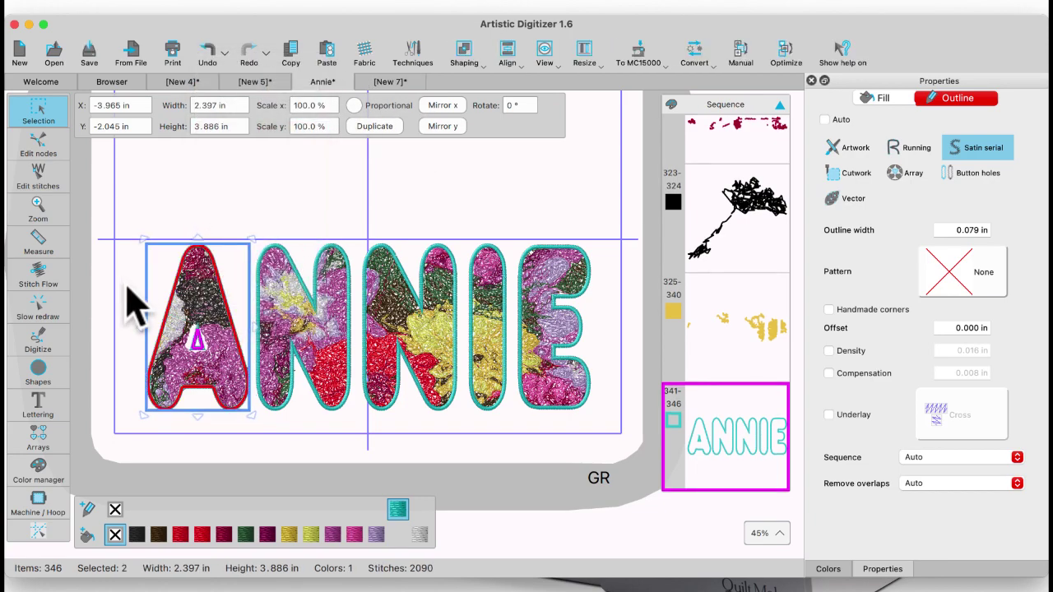
Delete the small inner triangle outline from the opening of the letter A
{"action": "left_click", "coordinate": [164, 189]}
{"action": "left_click", "coordinate": [198, 342]}
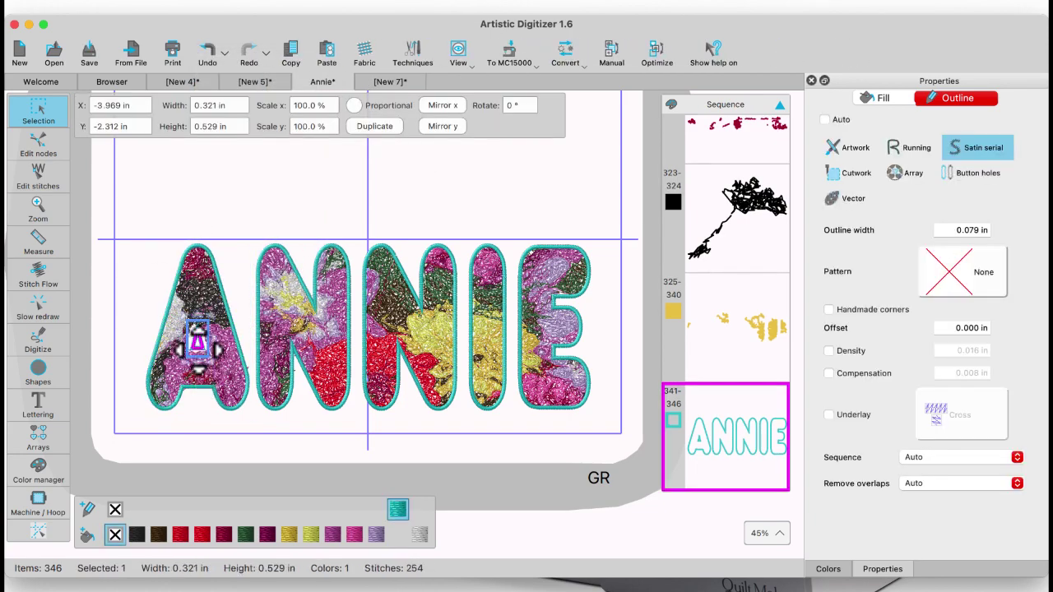
{"action": "key", "text": "Delete"}
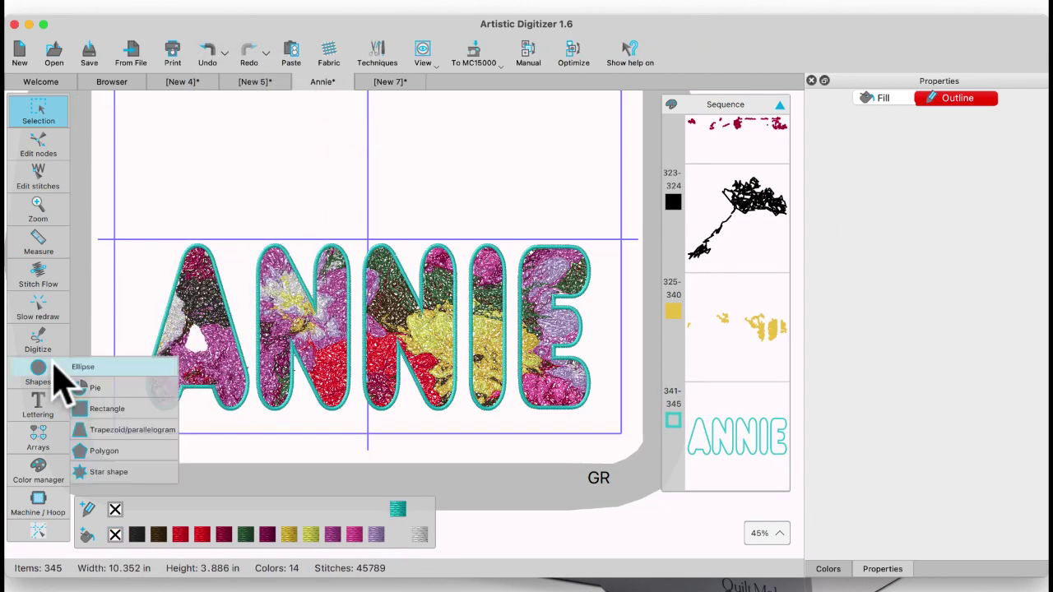
Digitize a closed, rounded triangle about 0.57 by 0.64 in along the stitch edges of the opening in the letter A
{"action": "mouse_move", "coordinate": [43, 351]}
{"action": "left_click", "coordinate": [90, 354]}
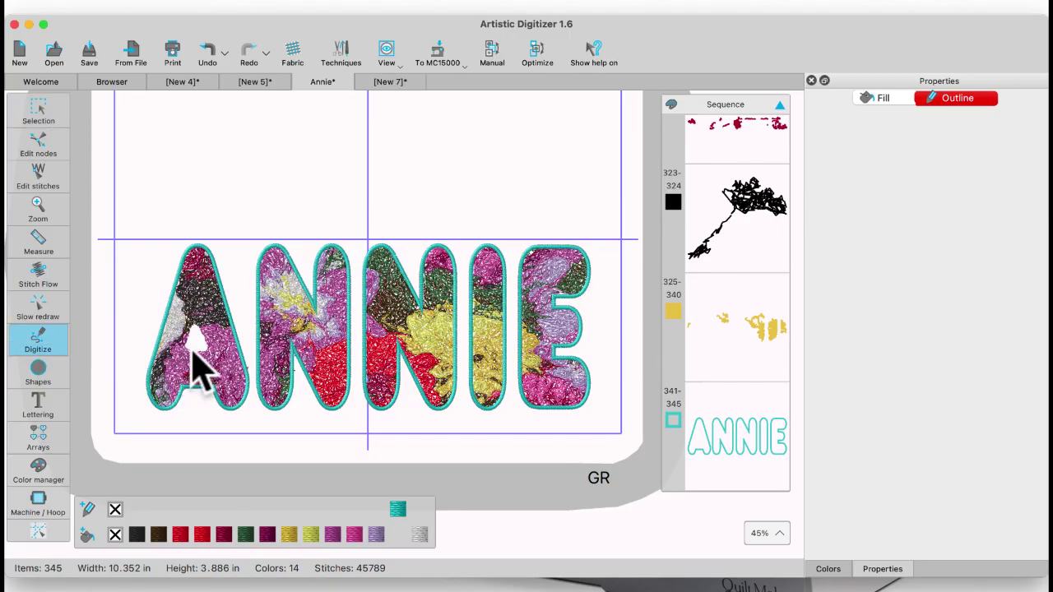
{"action": "scroll", "coordinate": [200, 365], "scroll_direction": "up", "scroll_amount": 5}
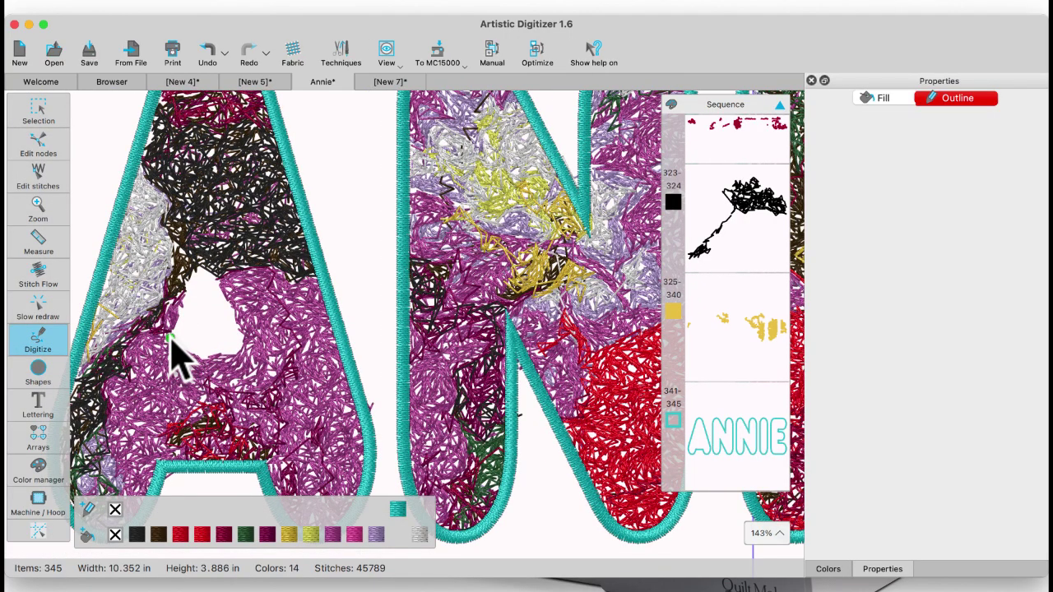
{"action": "left_click", "coordinate": [170, 338]}
{"action": "left_click", "coordinate": [195, 268]}
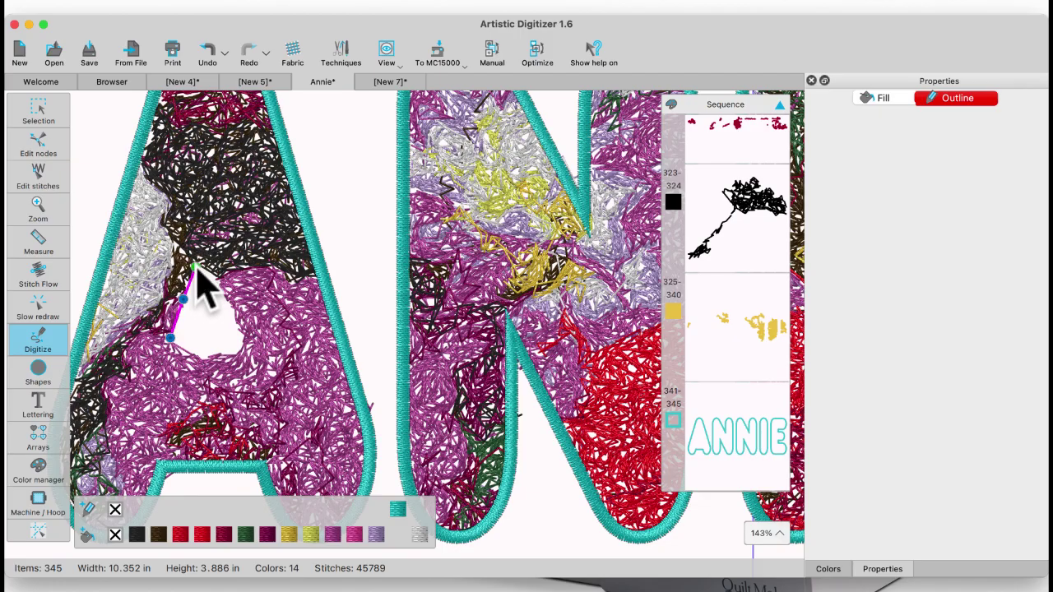
{"action": "left_click", "coordinate": [206, 268]}
{"action": "left_click", "coordinate": [222, 287]}
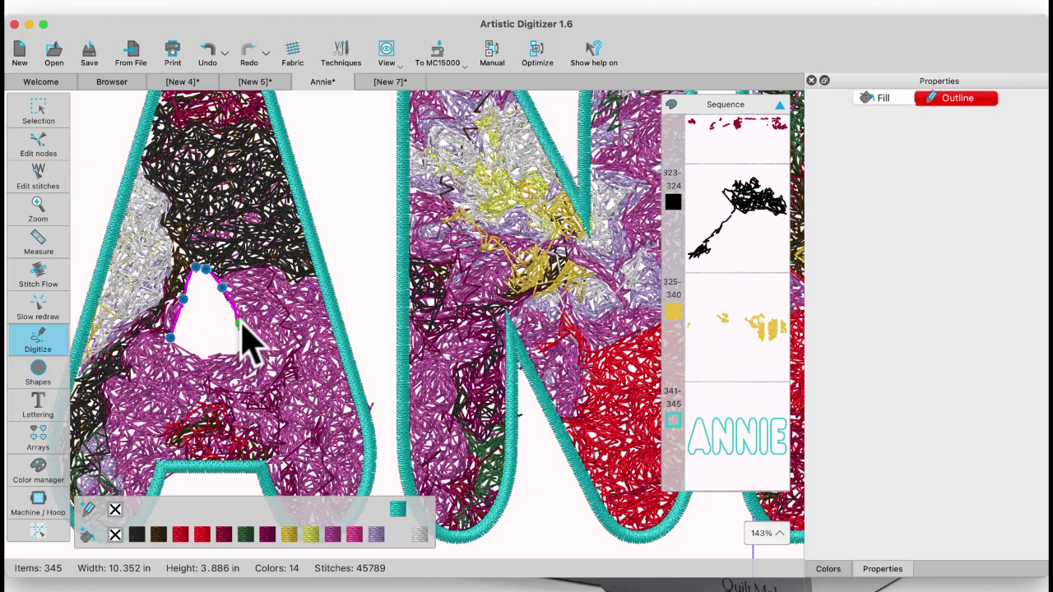
{"action": "left_click", "coordinate": [242, 349]}
{"action": "left_click", "coordinate": [230, 349]}
{"action": "left_click", "coordinate": [212, 348]}
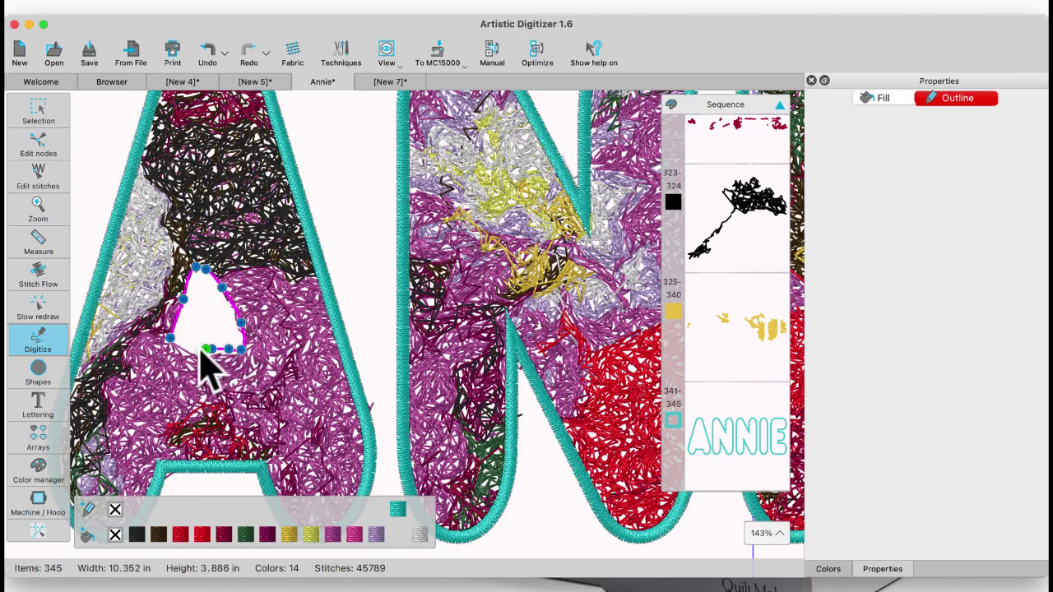
{"action": "left_click", "coordinate": [170, 339]}
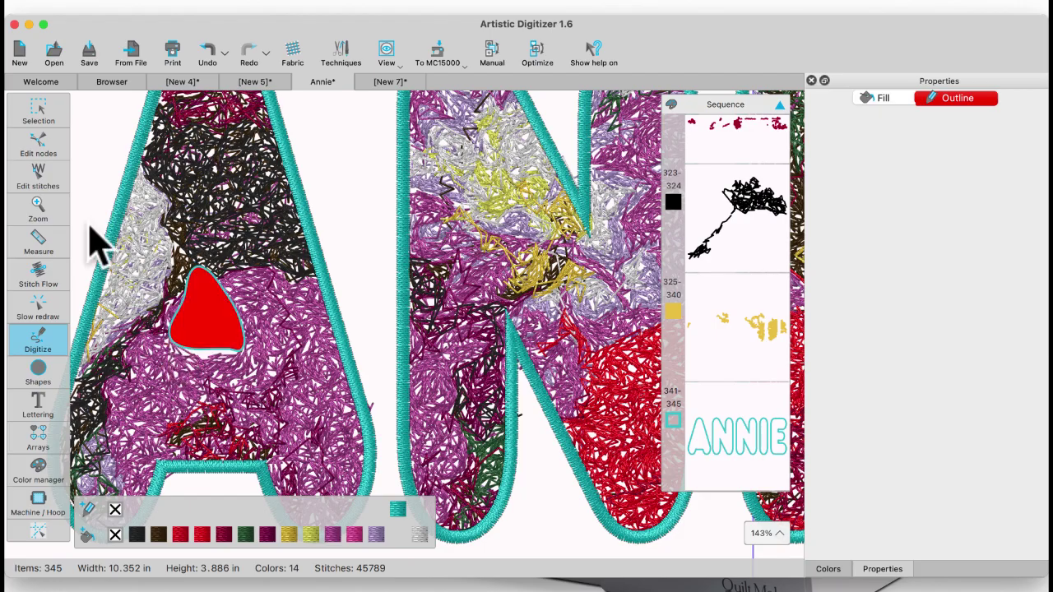
Remove the new triangle's fill and give it a Satin serial outline 0.098 in wide
{"action": "left_click", "coordinate": [38, 122]}
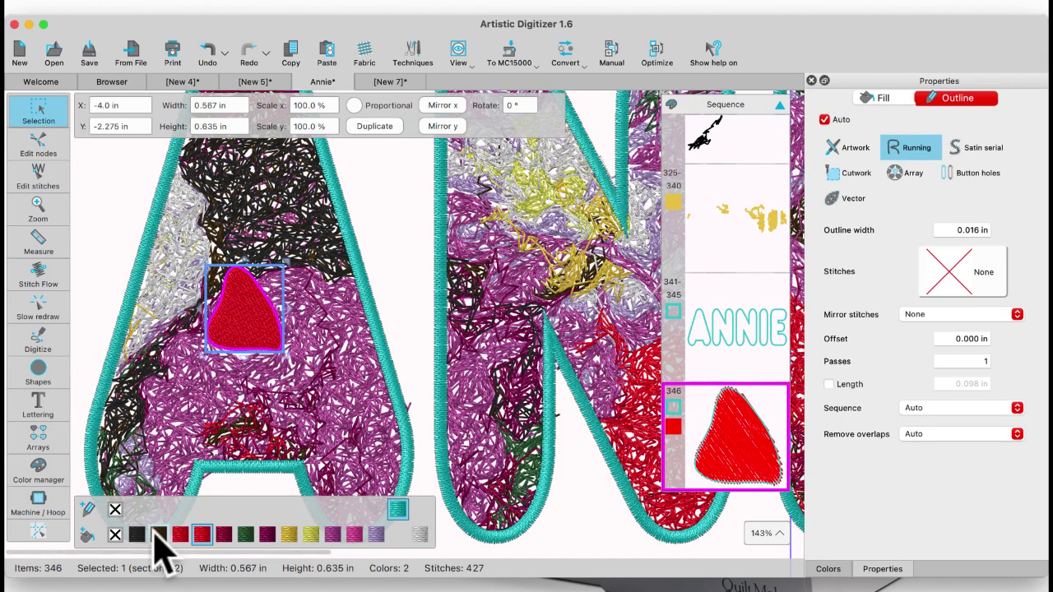
{"action": "left_click", "coordinate": [115, 535]}
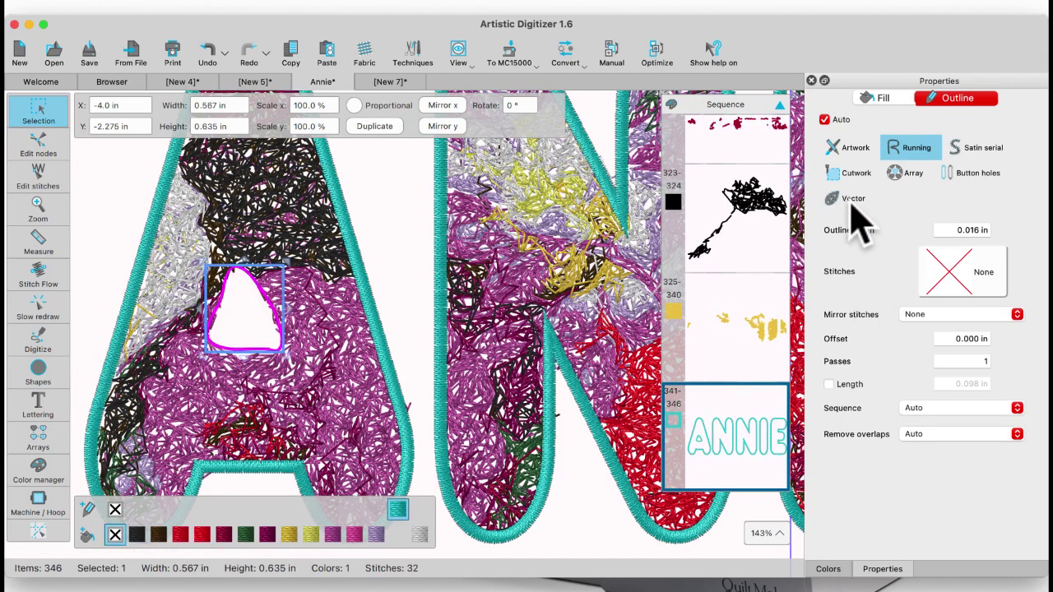
{"action": "left_click", "coordinate": [985, 149]}
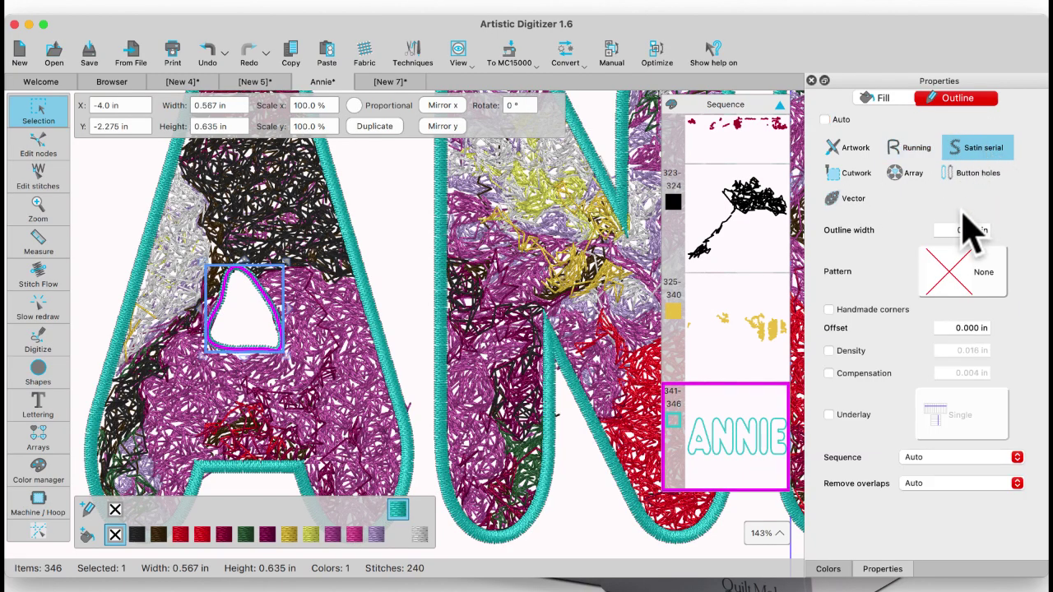
{"action": "left_click", "coordinate": [987, 231]}
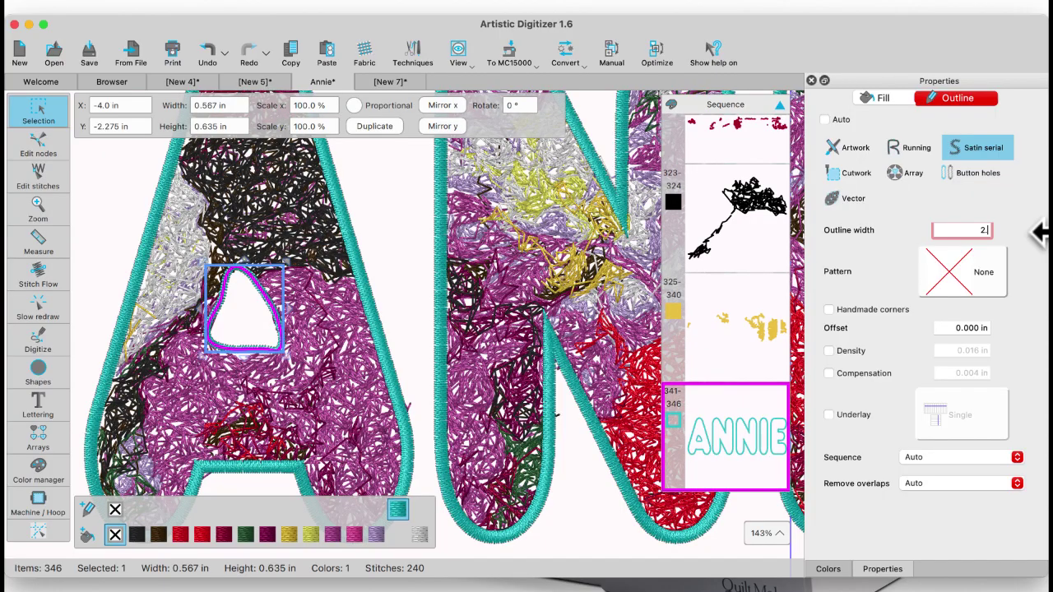
{"action": "key", "text": "Return"}
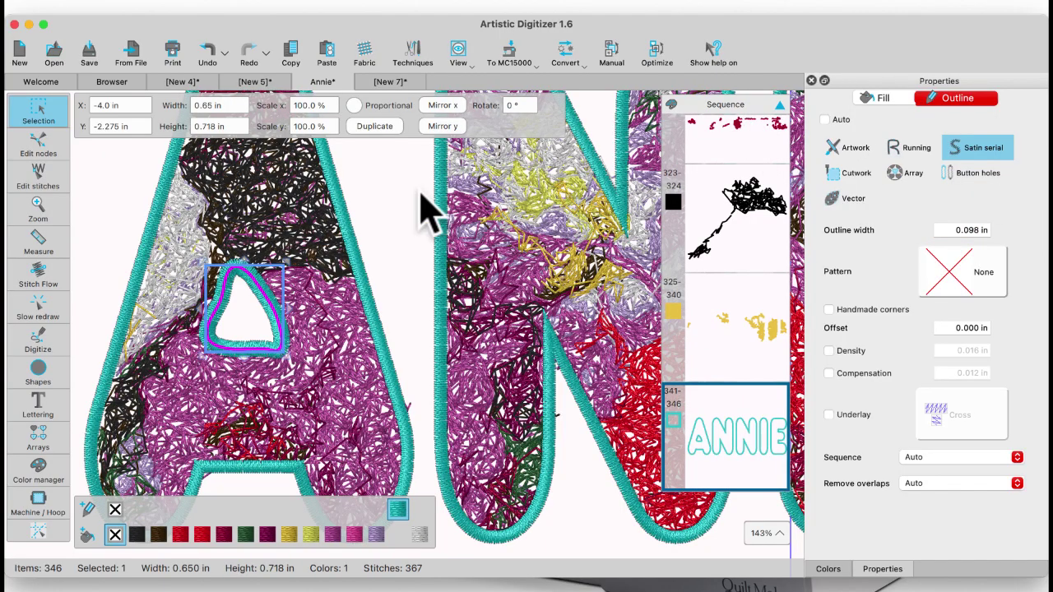
{"action": "left_click", "coordinate": [418, 242]}
{"action": "scroll", "coordinate": [417, 288], "scroll_direction": "down", "scroll_amount": 5}
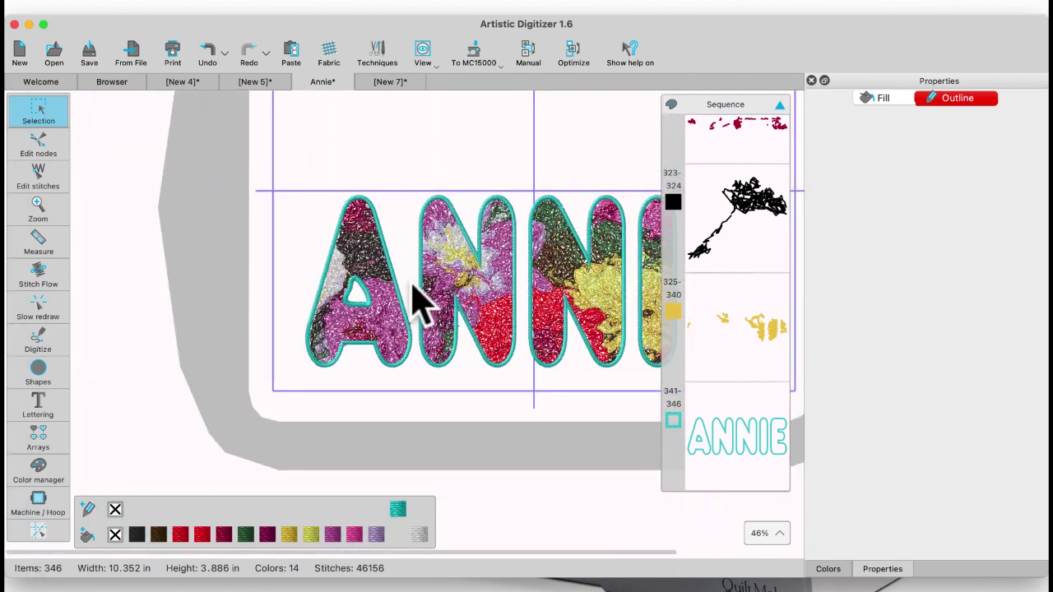
{"action": "scroll", "coordinate": [397, 313], "scroll_direction": "right", "scroll_amount": 2}
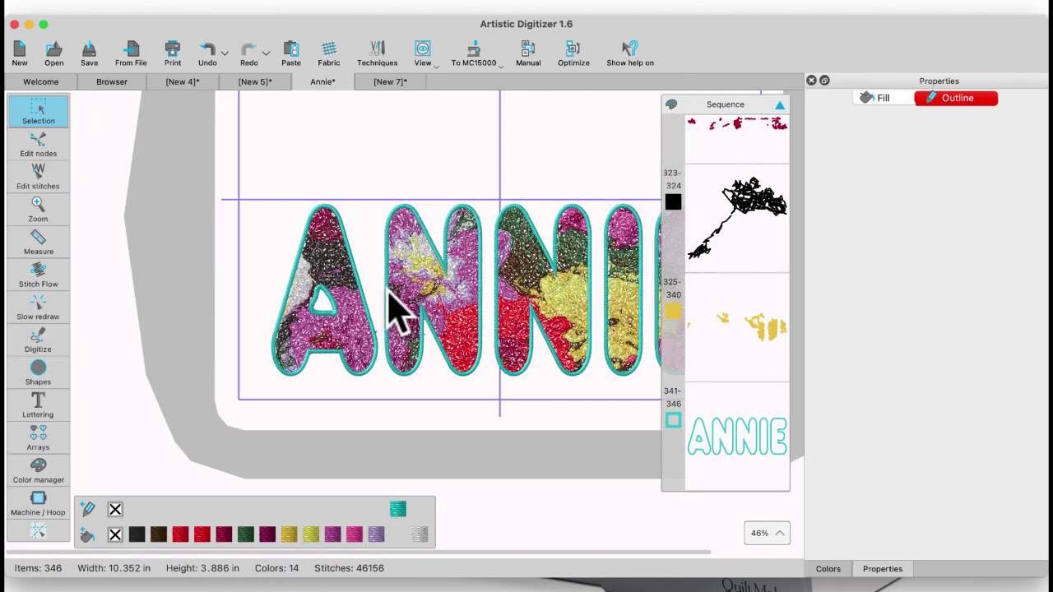
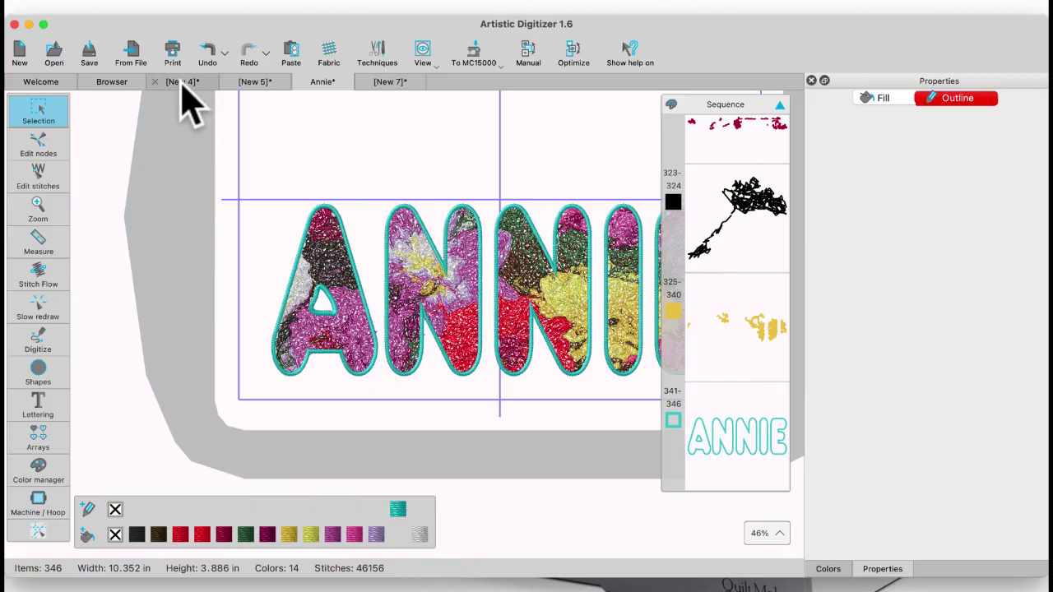
Save the fox PaintStitch design as "fox" in JEF Generic format on the NO NAME drive
{"action": "left_click", "coordinate": [257, 84]}
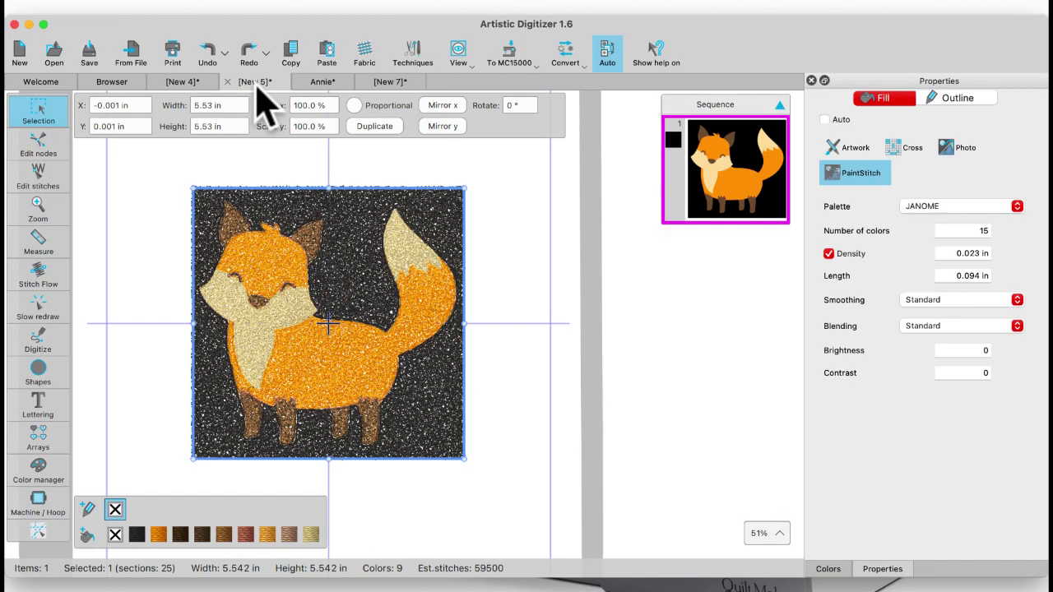
{"action": "scroll", "coordinate": [327, 322], "scroll_direction": "up", "scroll_amount": 5}
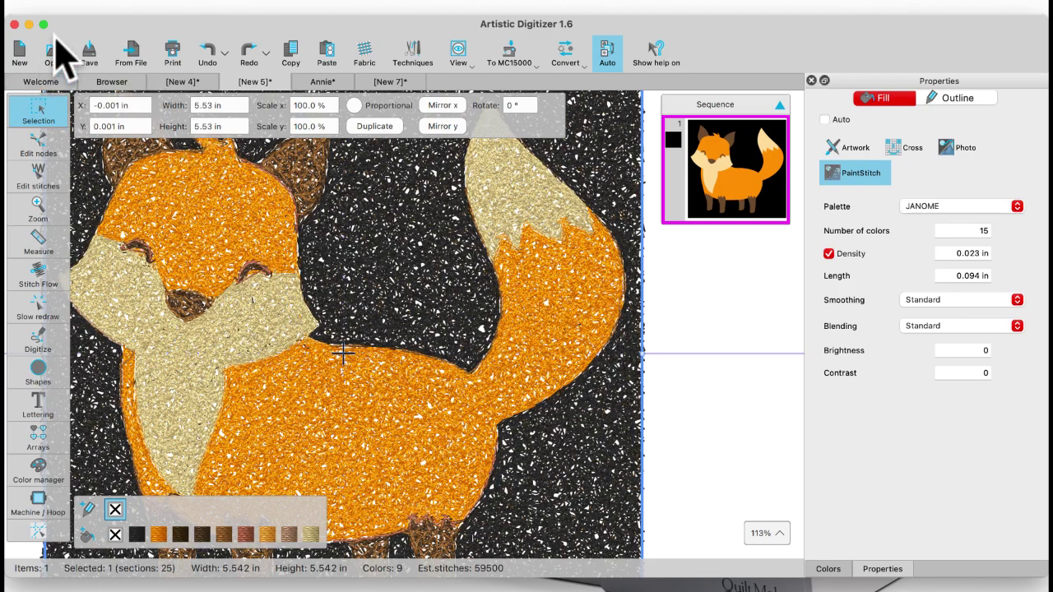
{"action": "left_click", "coordinate": [105, 8]}
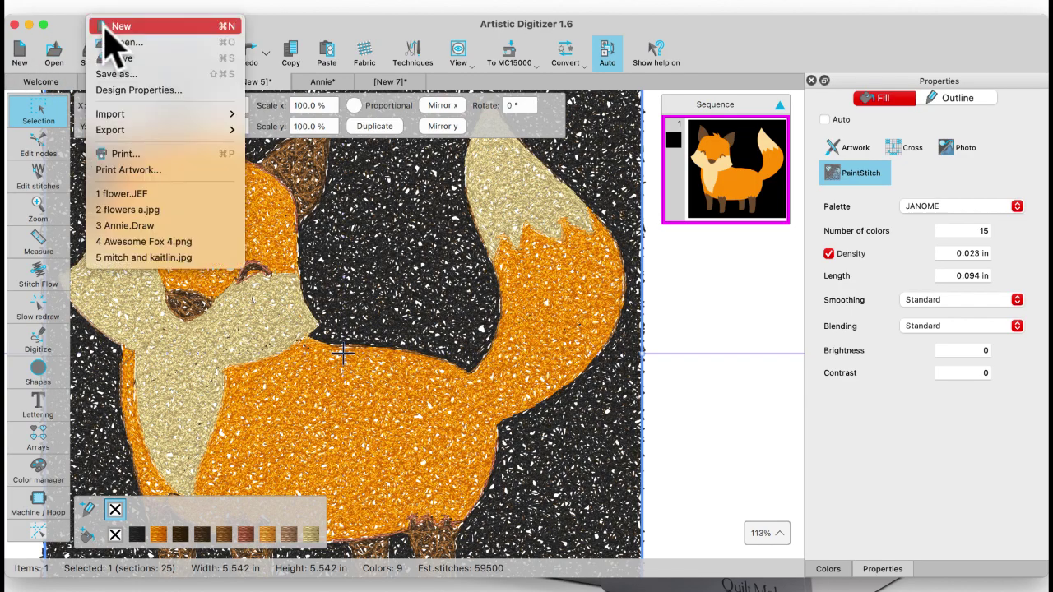
{"action": "left_click", "coordinate": [113, 76]}
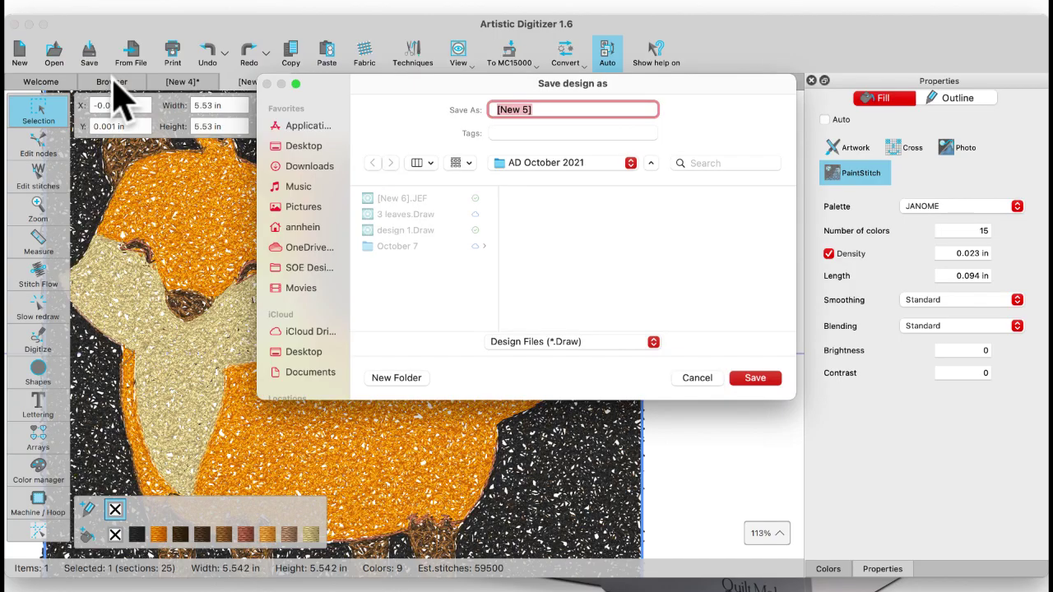
{"action": "scroll", "coordinate": [300, 346], "scroll_direction": "down", "scroll_amount": 5}
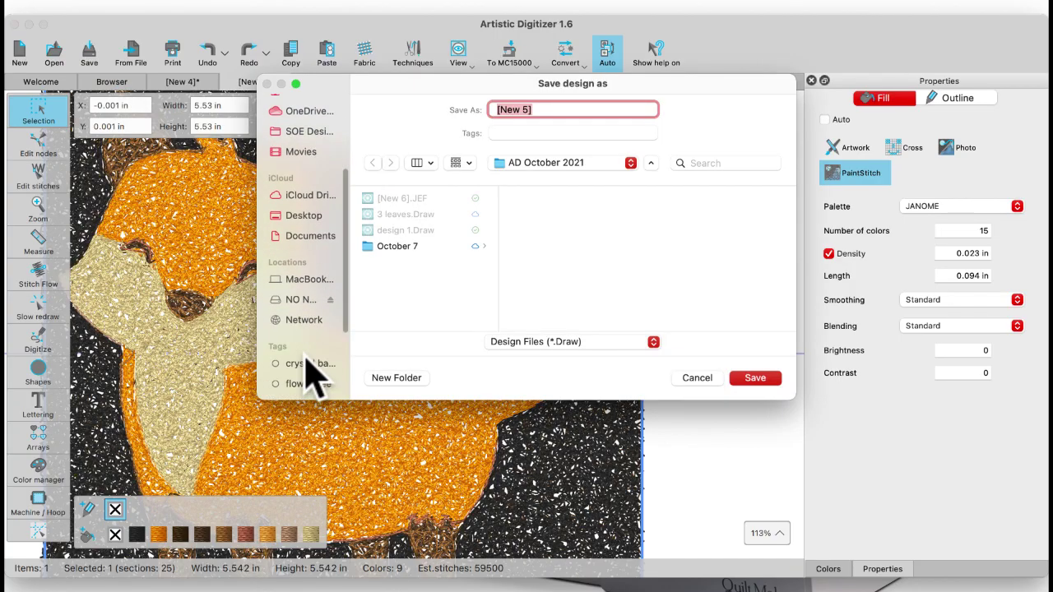
{"action": "left_click", "coordinate": [301, 246]}
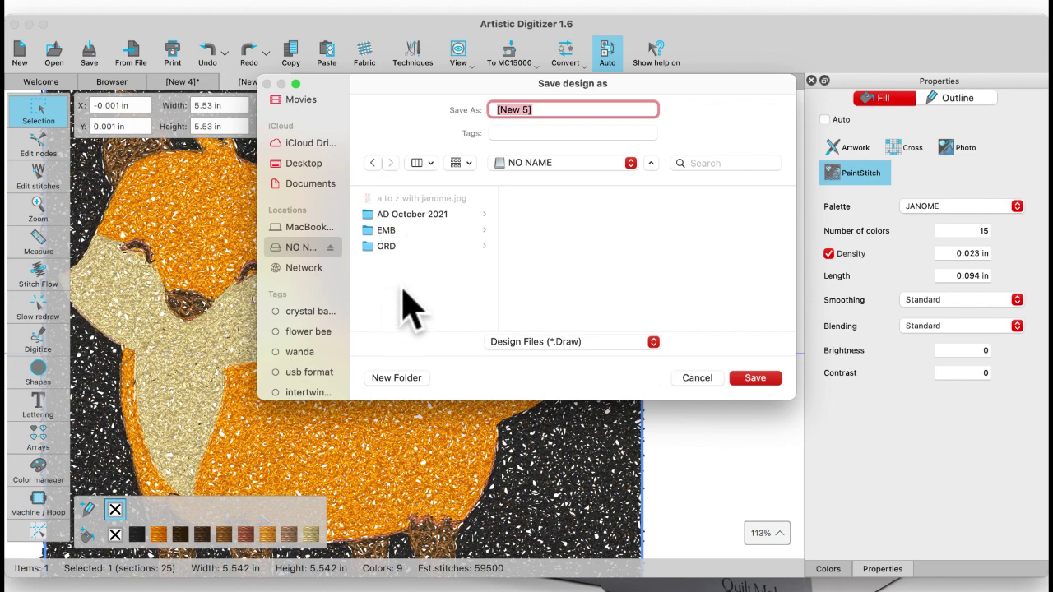
{"action": "left_click", "coordinate": [657, 345]}
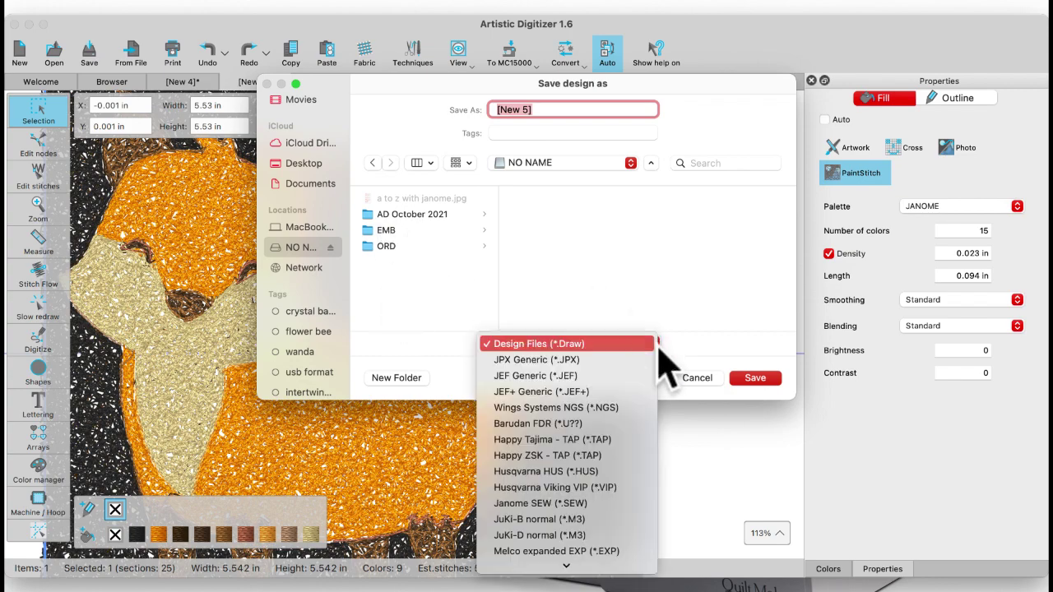
{"action": "left_click", "coordinate": [556, 376]}
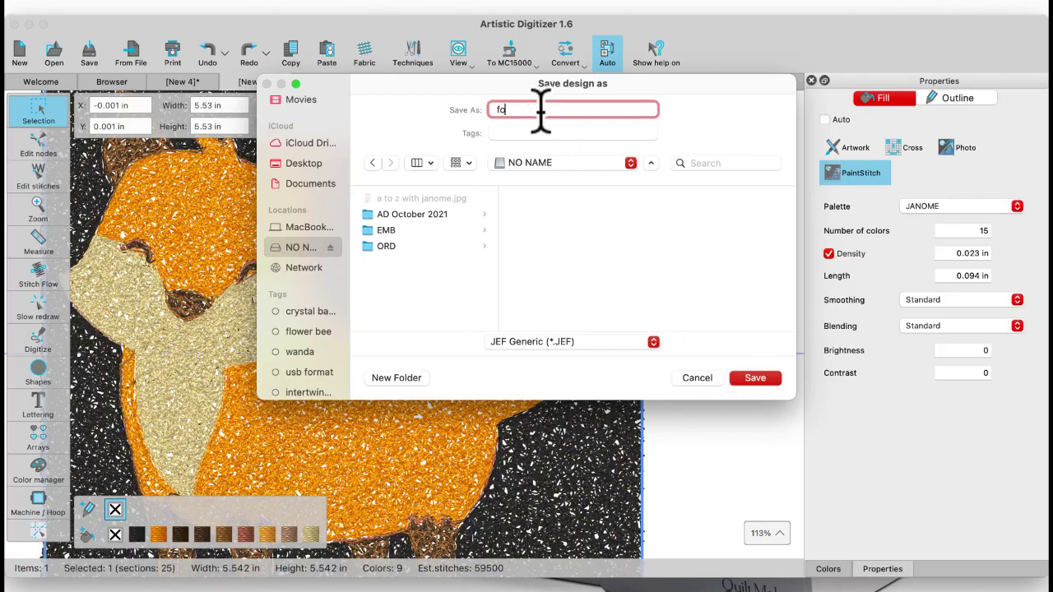
{"action": "left_click", "coordinate": [767, 378]}
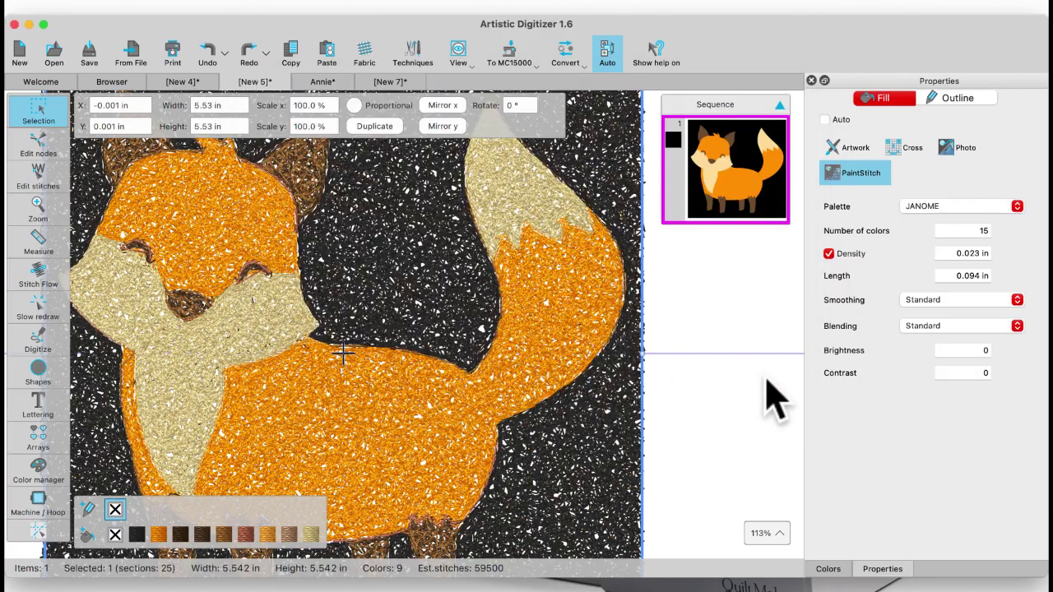
{"action": "left_click", "coordinate": [569, 321]}
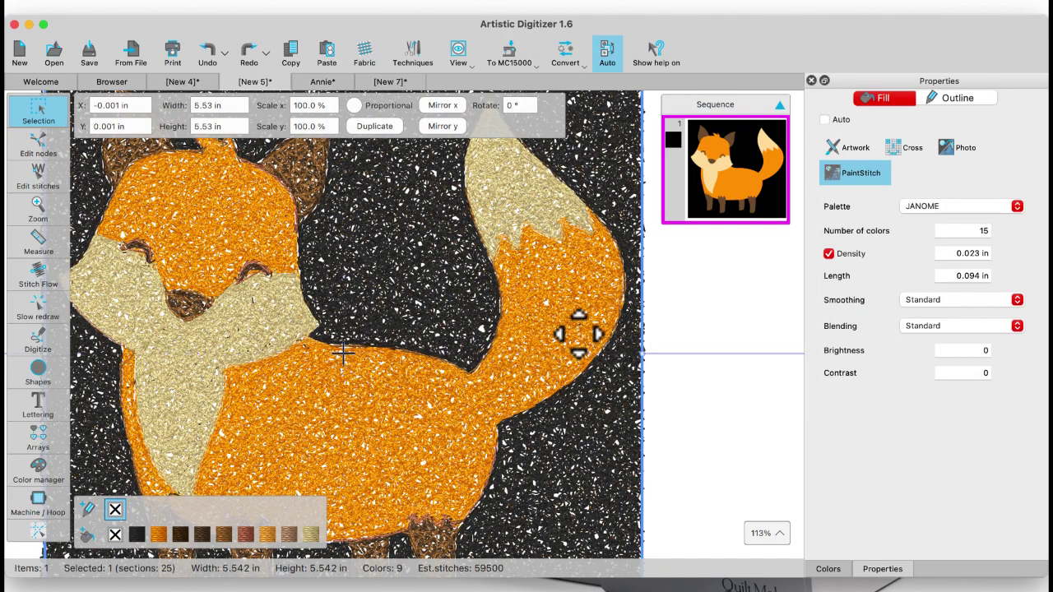
Browse to the NO NAME drive and open fox.JEF as a separate design
{"action": "left_click", "coordinate": [114, 82]}
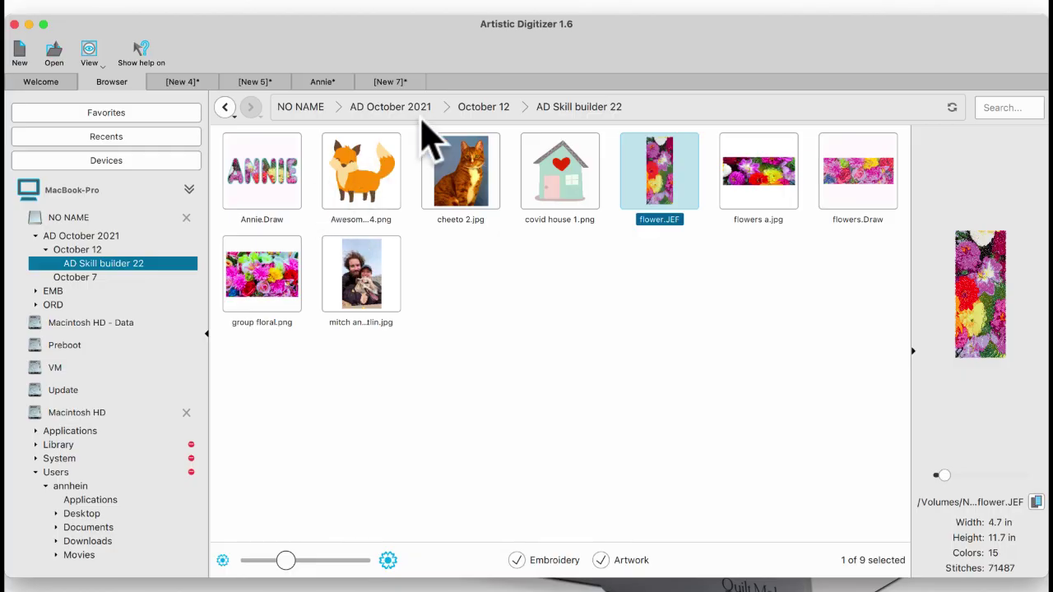
{"action": "left_click", "coordinate": [302, 107]}
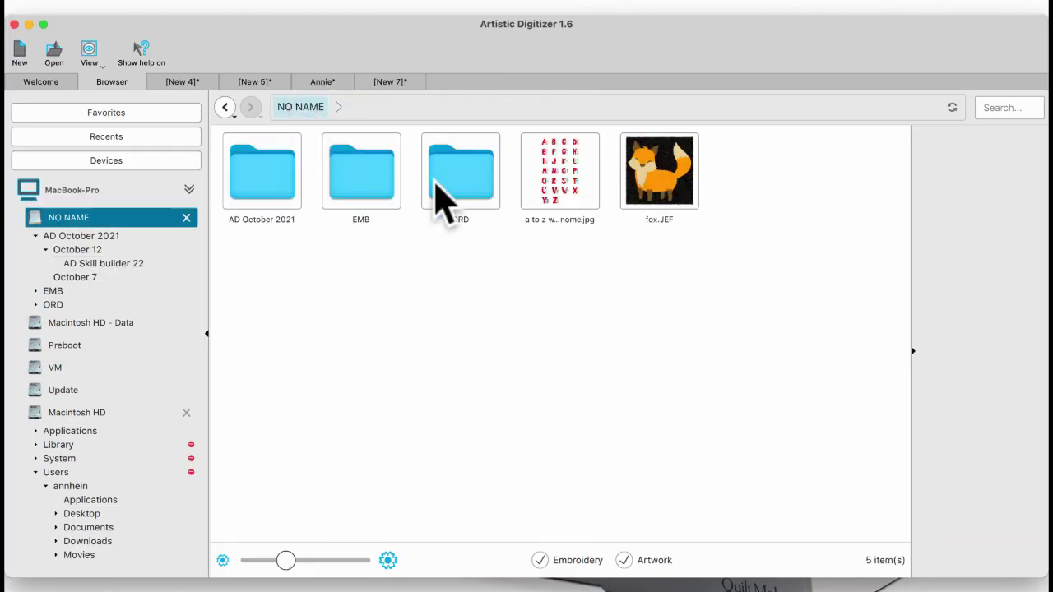
{"action": "double_click", "coordinate": [661, 190]}
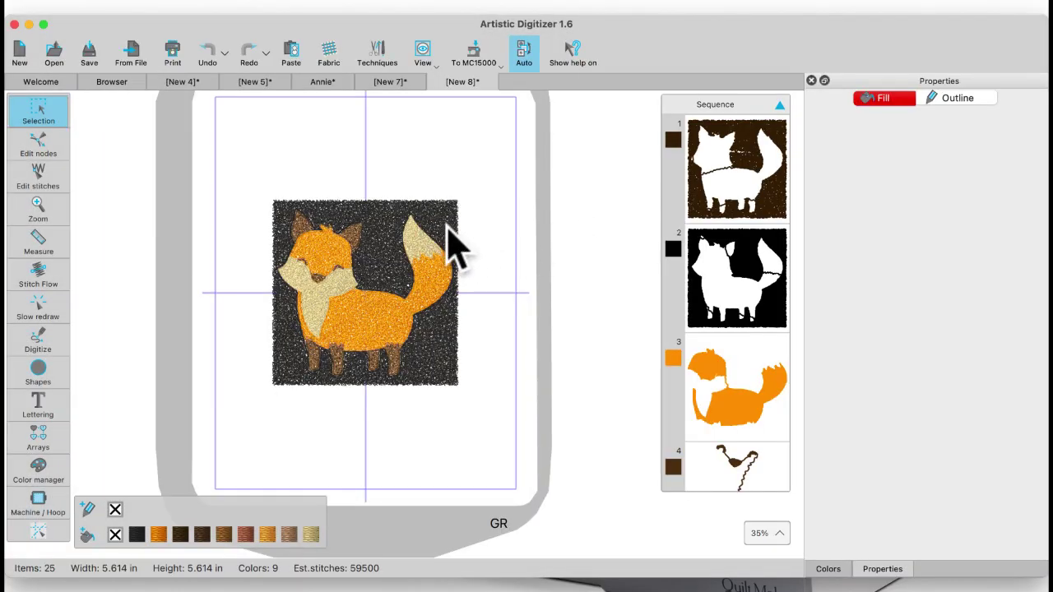
Delete the black background stitch object from behind the fox
{"action": "left_click", "coordinate": [451, 243]}
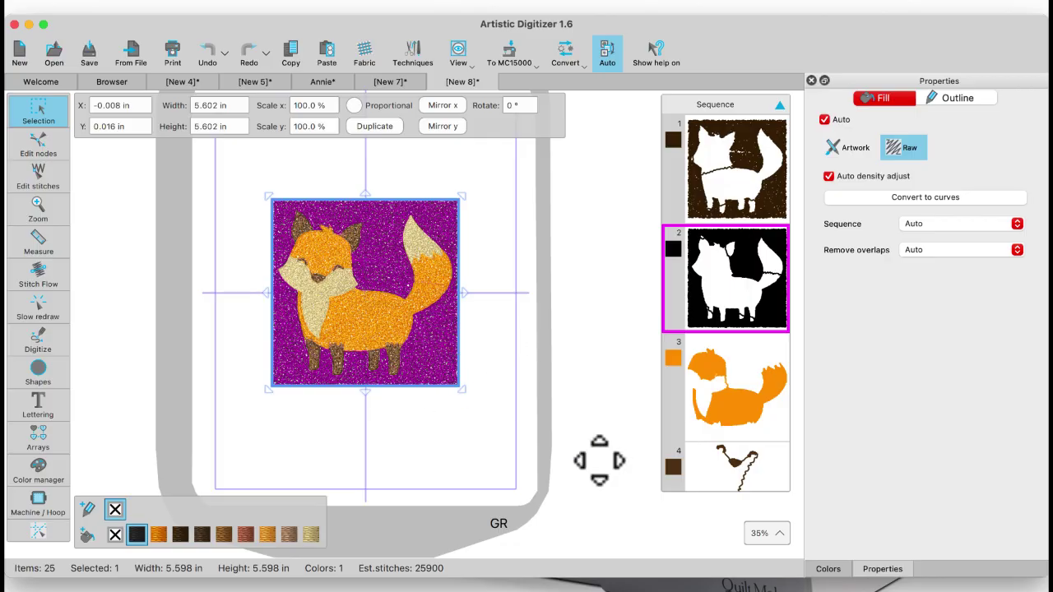
{"action": "scroll", "coordinate": [736, 483], "scroll_direction": "down", "scroll_amount": 3}
{"action": "scroll", "coordinate": [739, 484], "scroll_direction": "up", "scroll_amount": 1}
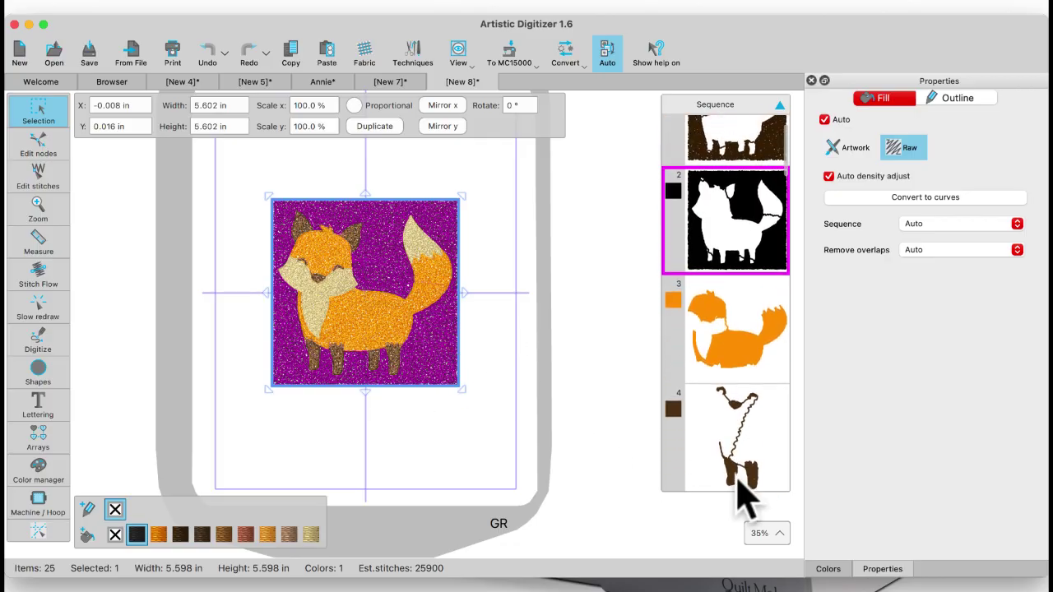
{"action": "scroll", "coordinate": [745, 488], "scroll_direction": "down", "scroll_amount": 5}
{"action": "scroll", "coordinate": [739, 492], "scroll_direction": "up", "scroll_amount": 6}
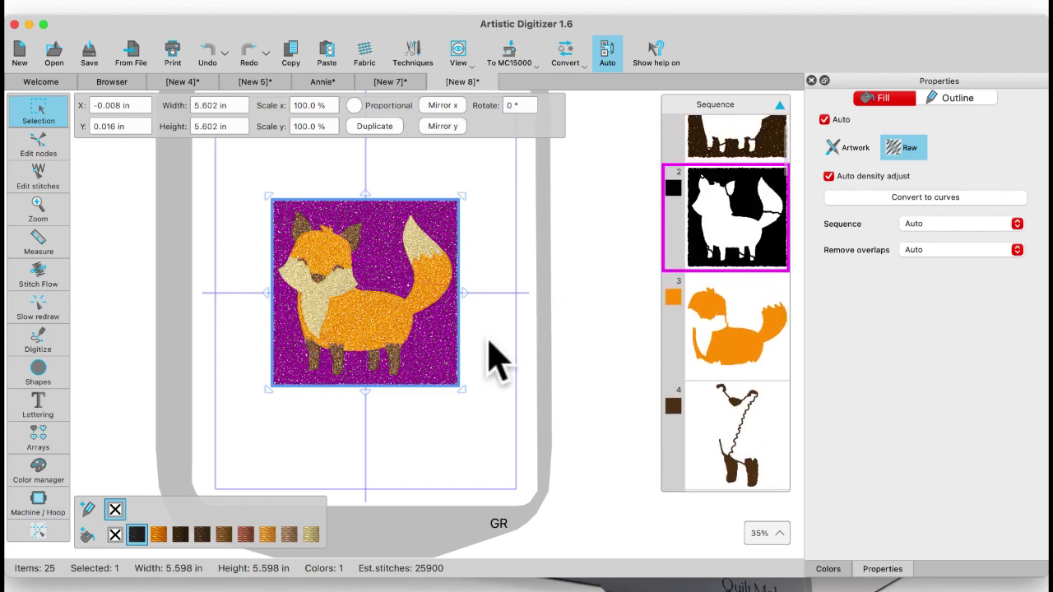
{"action": "key", "text": "Delete"}
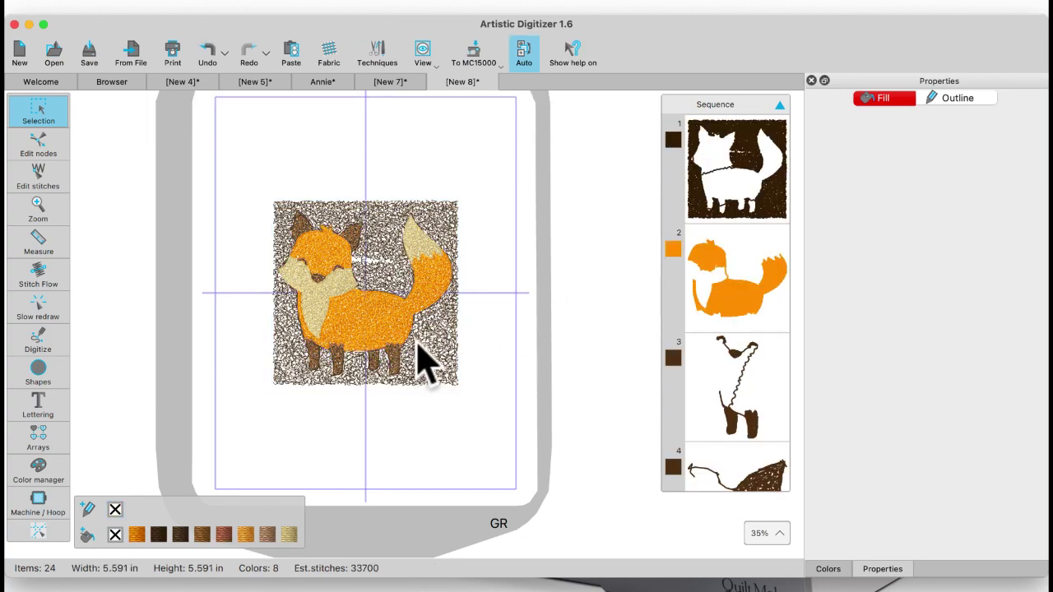
Delete the remaining dark brown background stitch object and inspect the fox and its nose-and-legs stitch object
{"action": "left_click", "coordinate": [451, 362]}
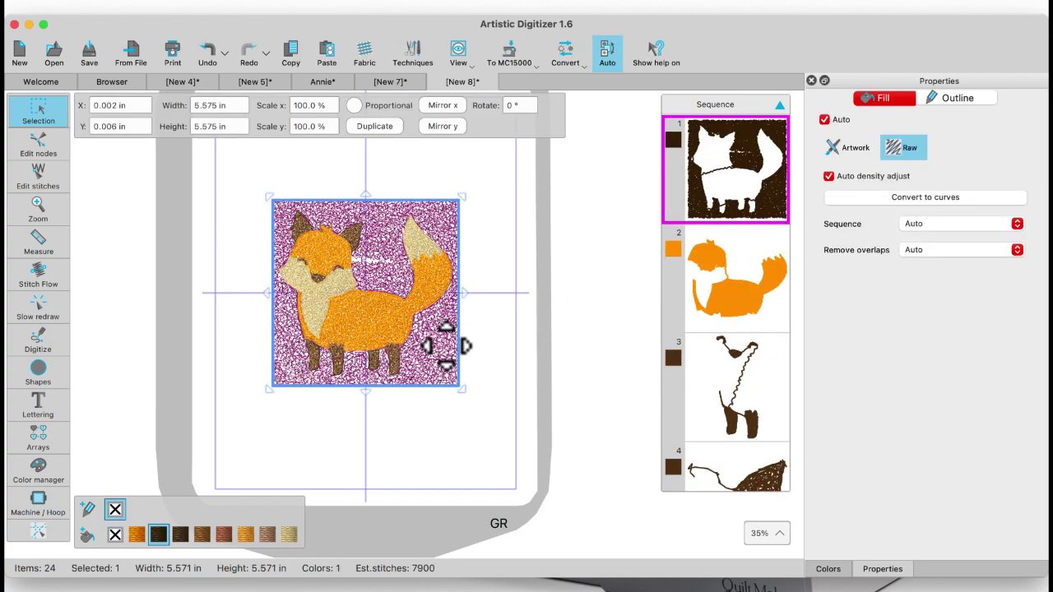
{"action": "key", "text": "Delete"}
{"action": "scroll", "coordinate": [329, 304], "scroll_direction": "up", "scroll_amount": 3}
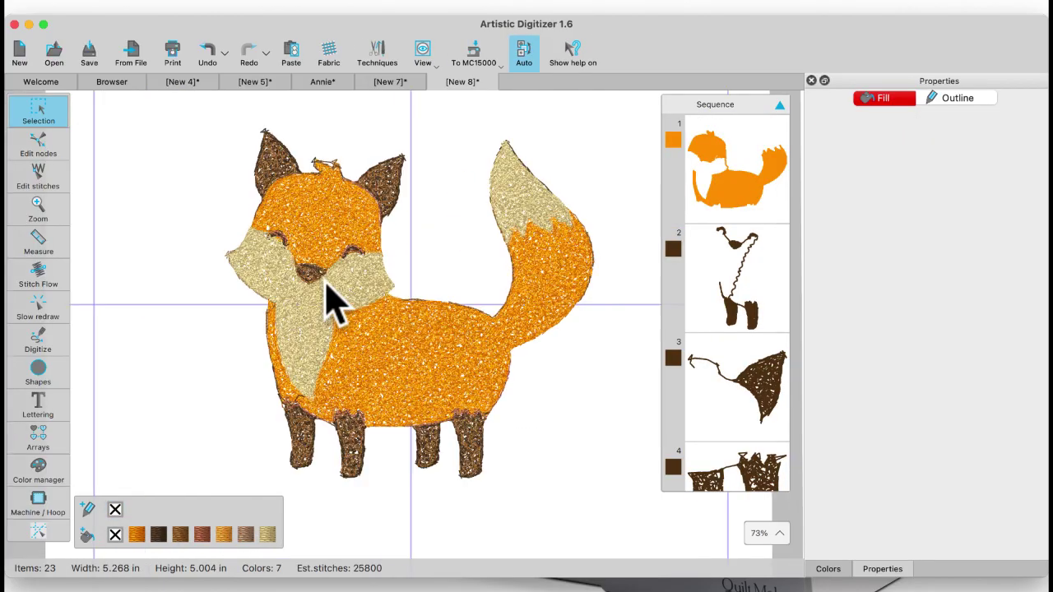
{"action": "scroll", "coordinate": [330, 303], "scroll_direction": "up", "scroll_amount": 1}
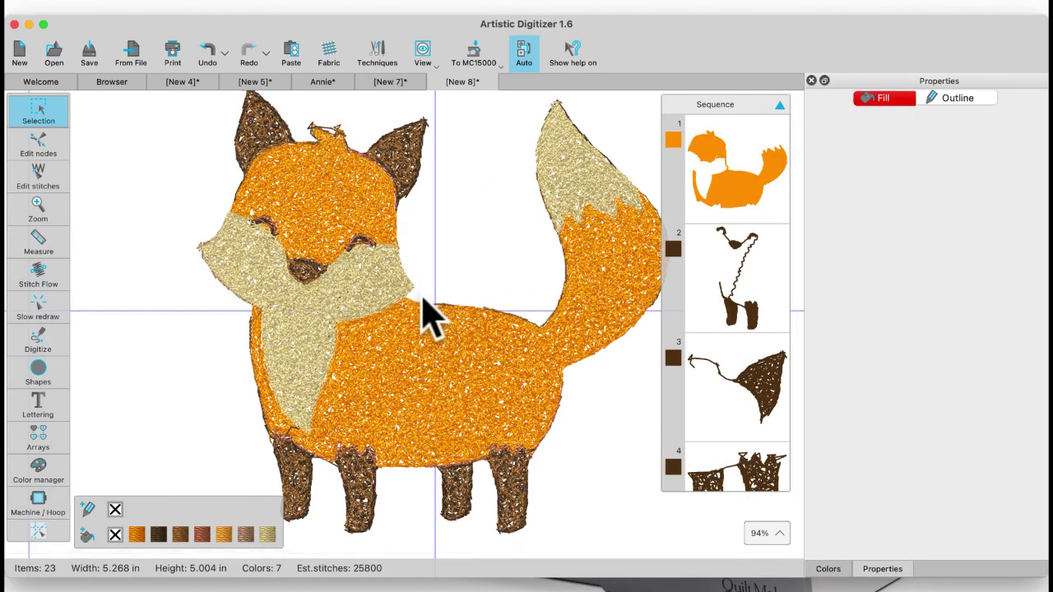
{"action": "scroll", "coordinate": [414, 318], "scroll_direction": "down", "scroll_amount": 2}
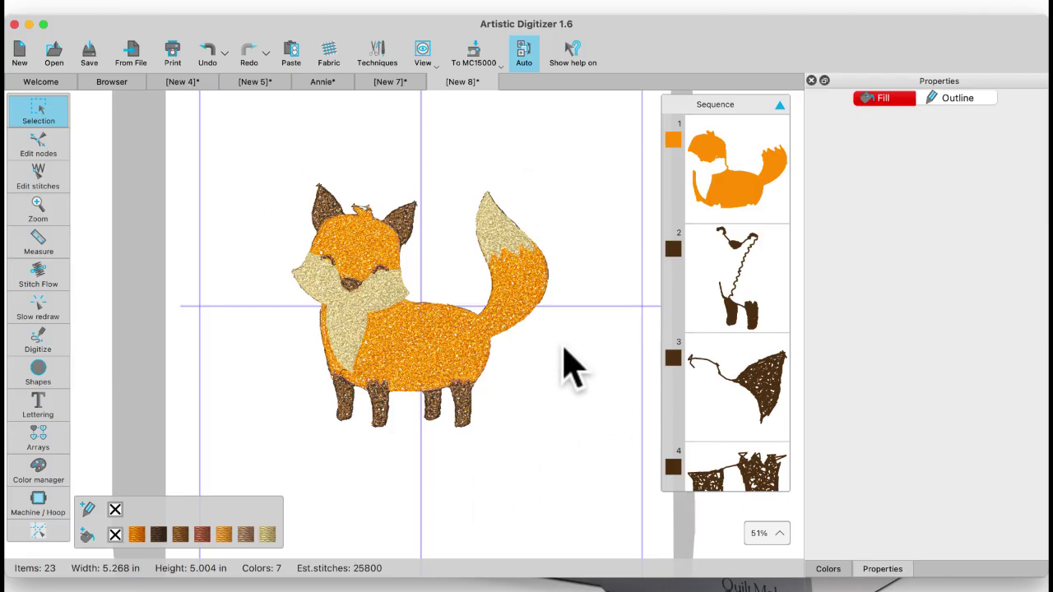
{"action": "left_click", "coordinate": [722, 302]}
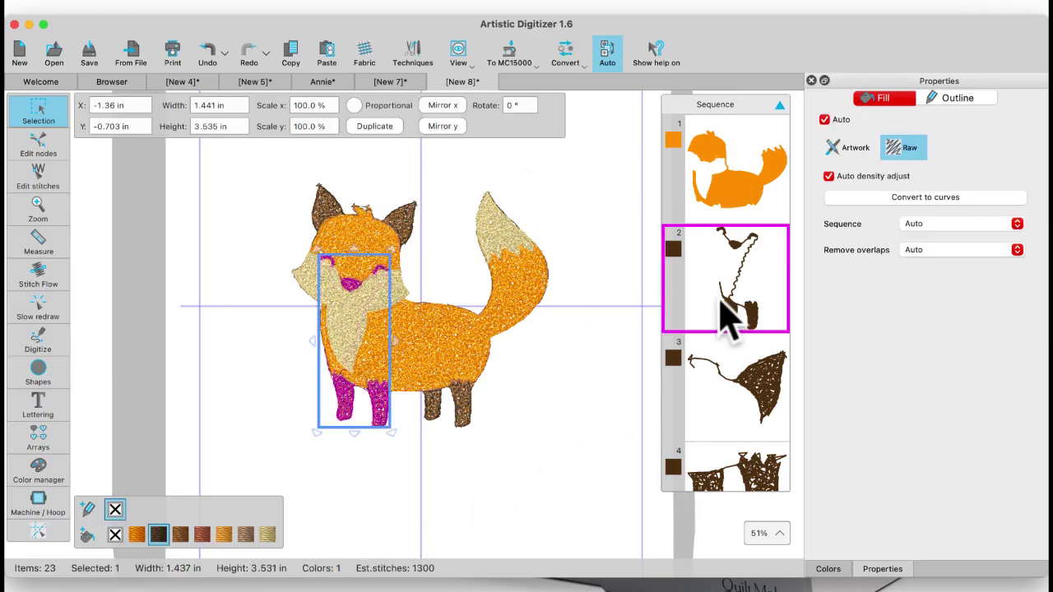
{"action": "left_click", "coordinate": [565, 384]}
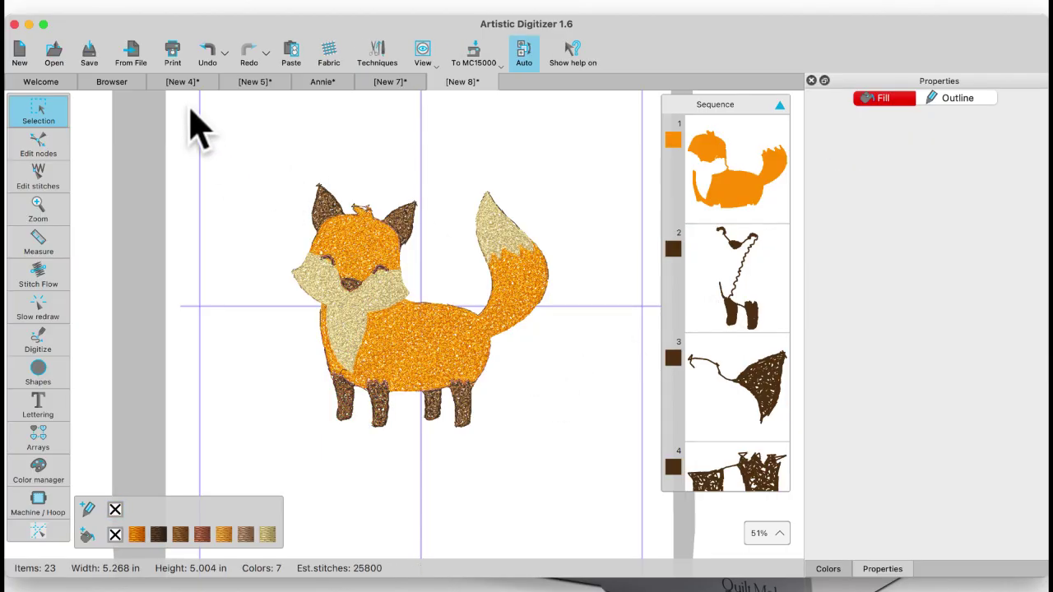
Switch to the PaintStitch photo design of the couple with the dog and clear its selection
{"action": "left_click", "coordinate": [255, 85]}
{"action": "left_click", "coordinate": [182, 85]}
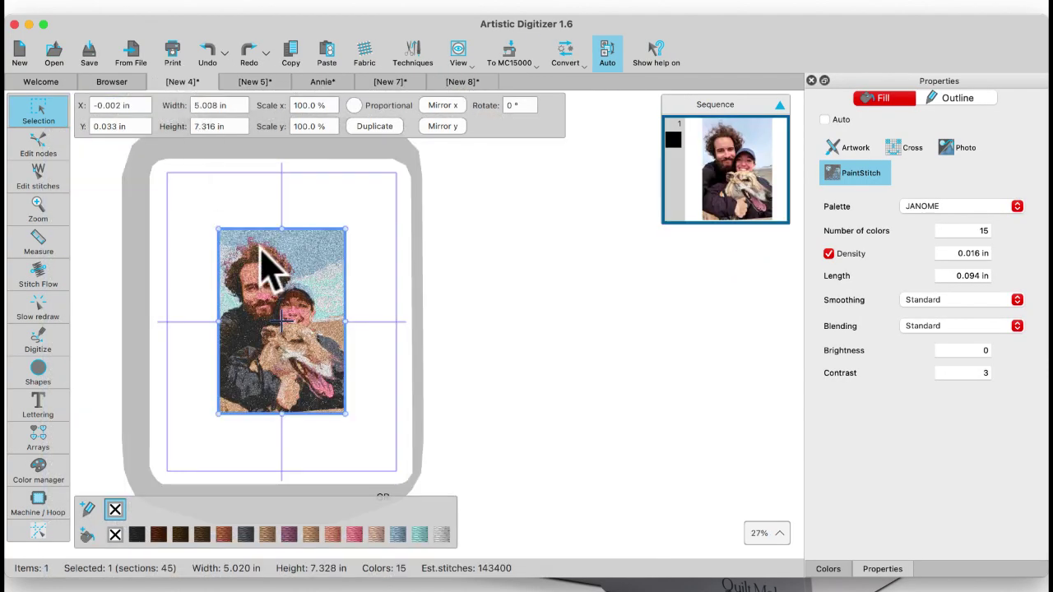
{"action": "left_click", "coordinate": [188, 261]}
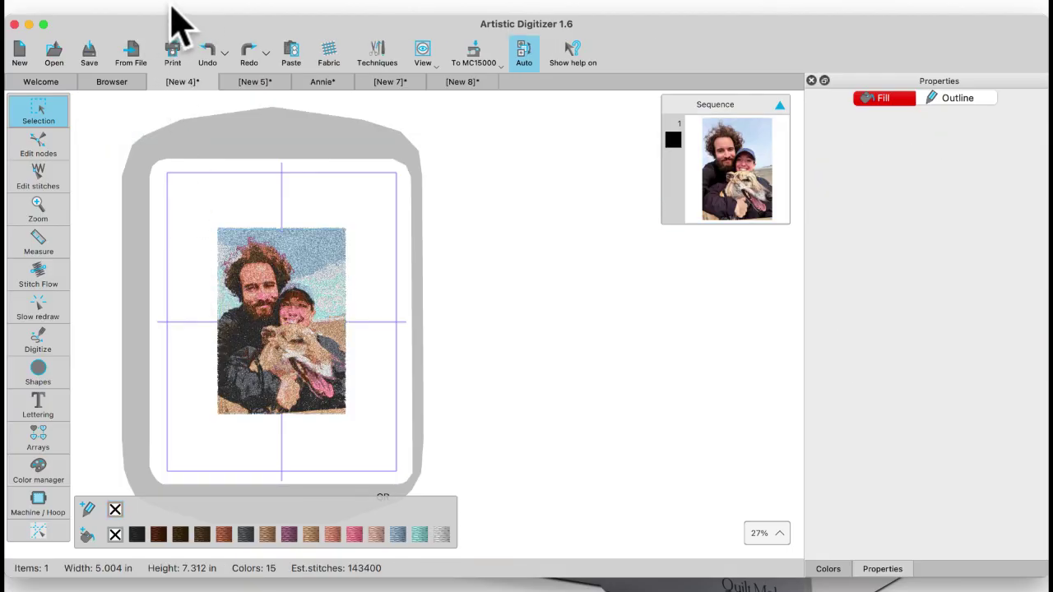
Insert the heart2 clipart from the Clipart Library over the faces in the photo, about 4.95 by 4.62 in
{"action": "left_click", "coordinate": [209, 8]}
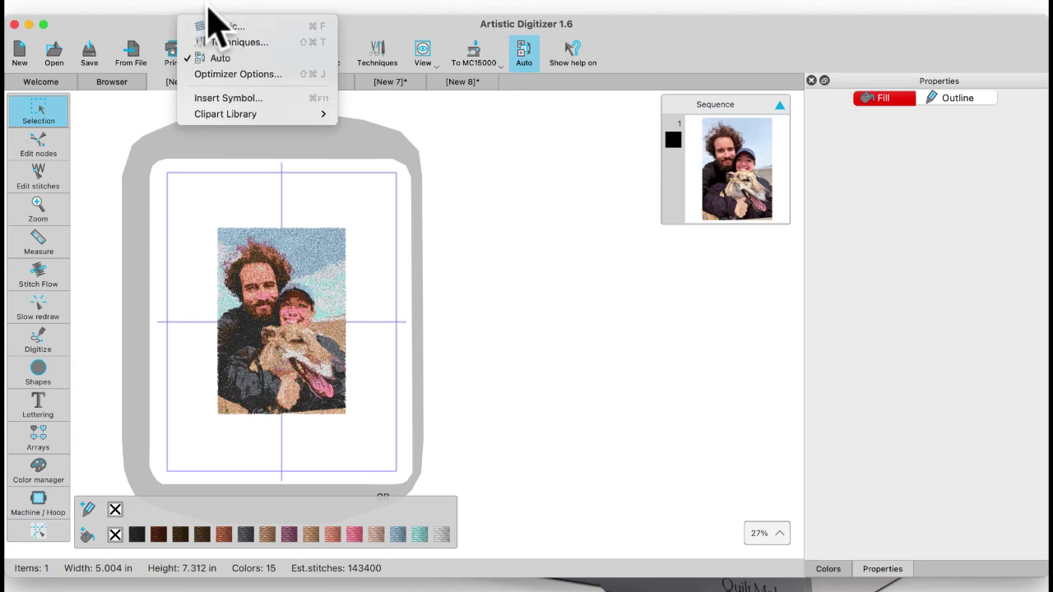
{"action": "mouse_move", "coordinate": [214, 118]}
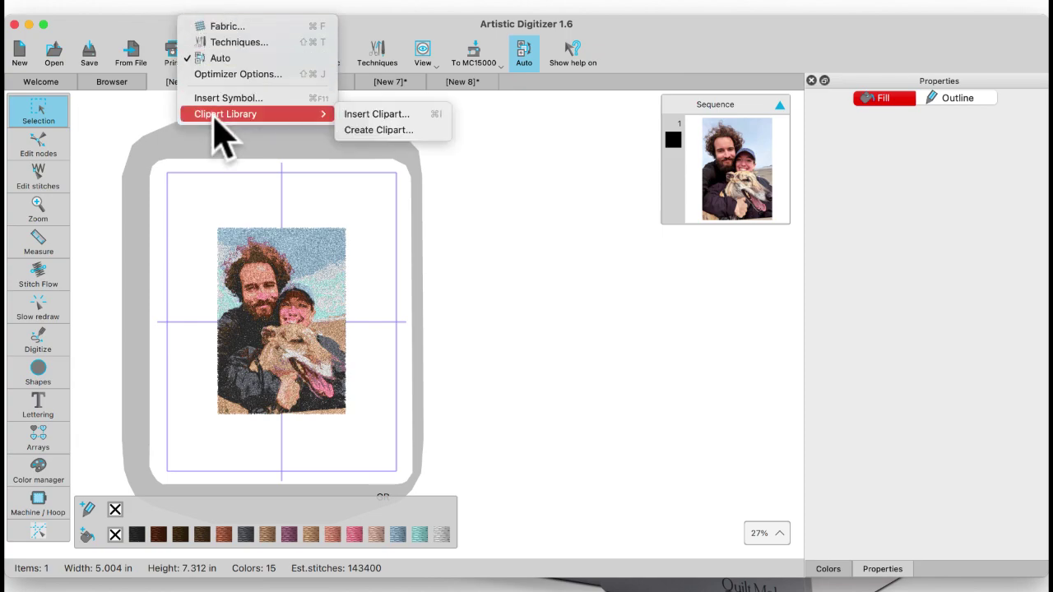
{"action": "left_click", "coordinate": [377, 116]}
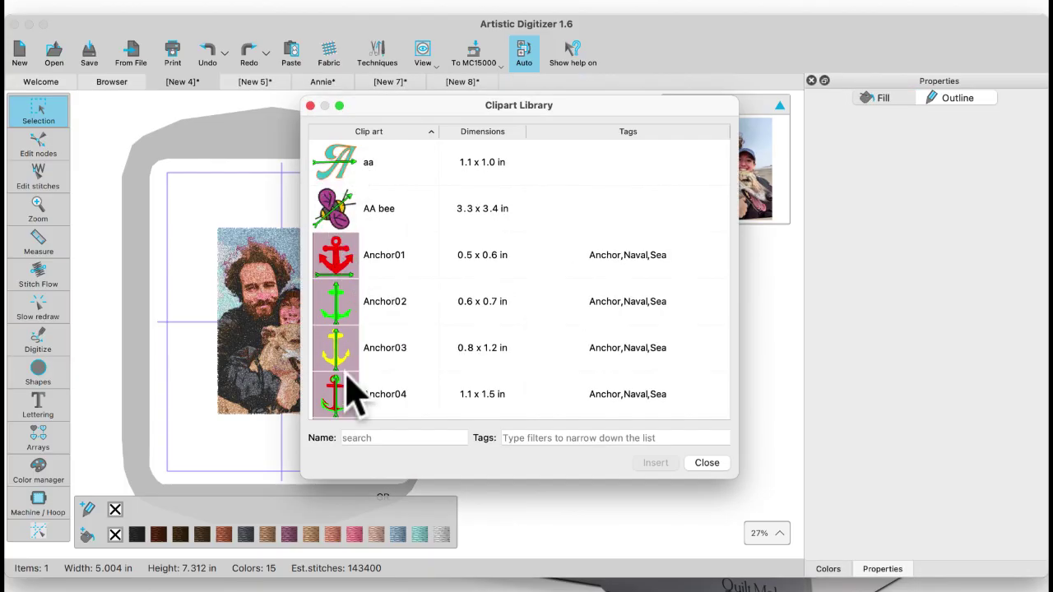
{"action": "left_click", "coordinate": [354, 438]}
{"action": "type", "text": "hea"}
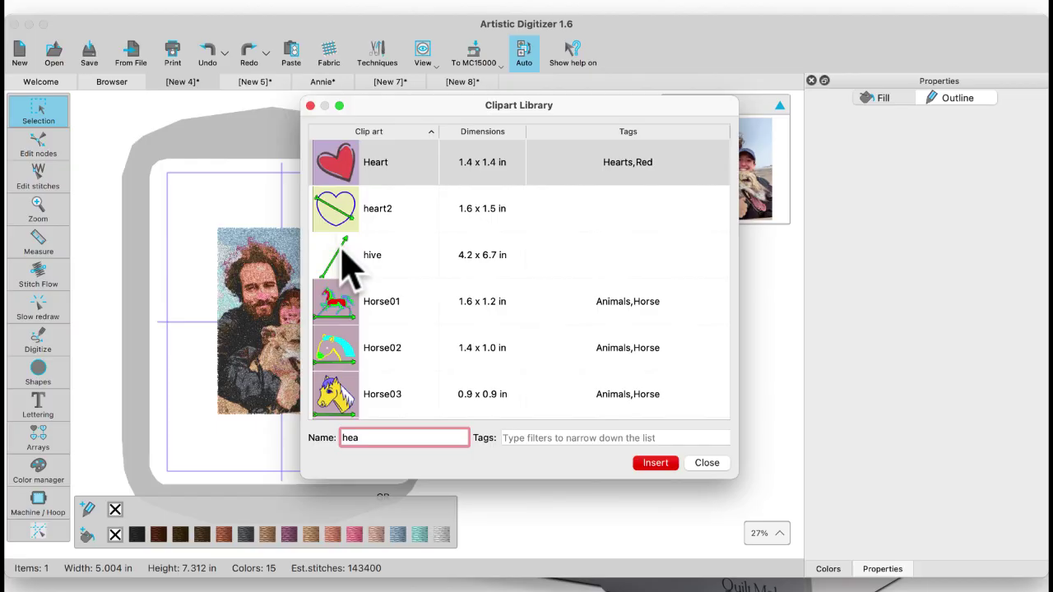
{"action": "left_click", "coordinate": [325, 209]}
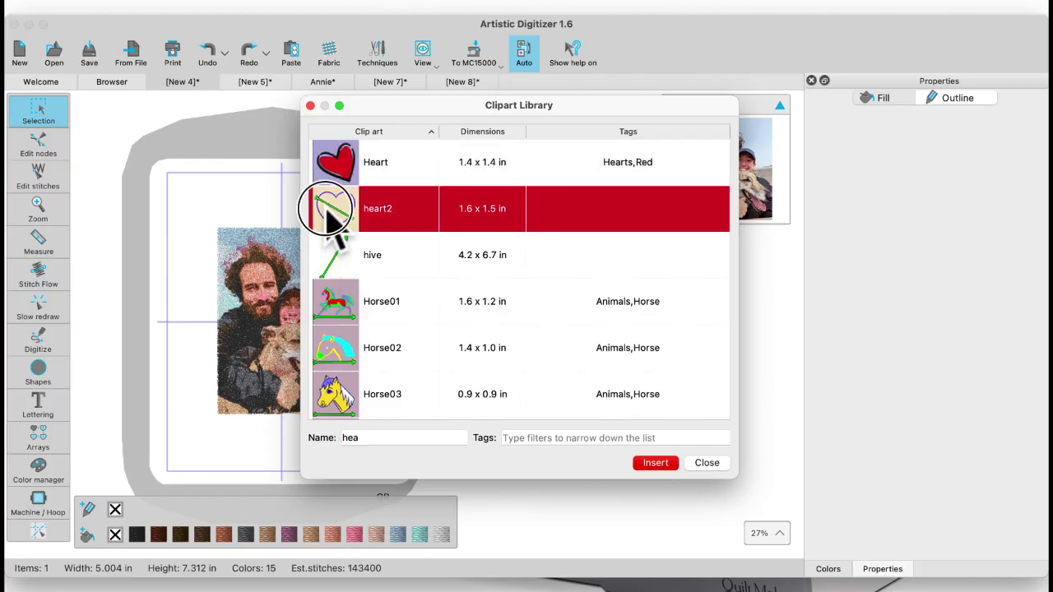
{"action": "left_click", "coordinate": [656, 463]}
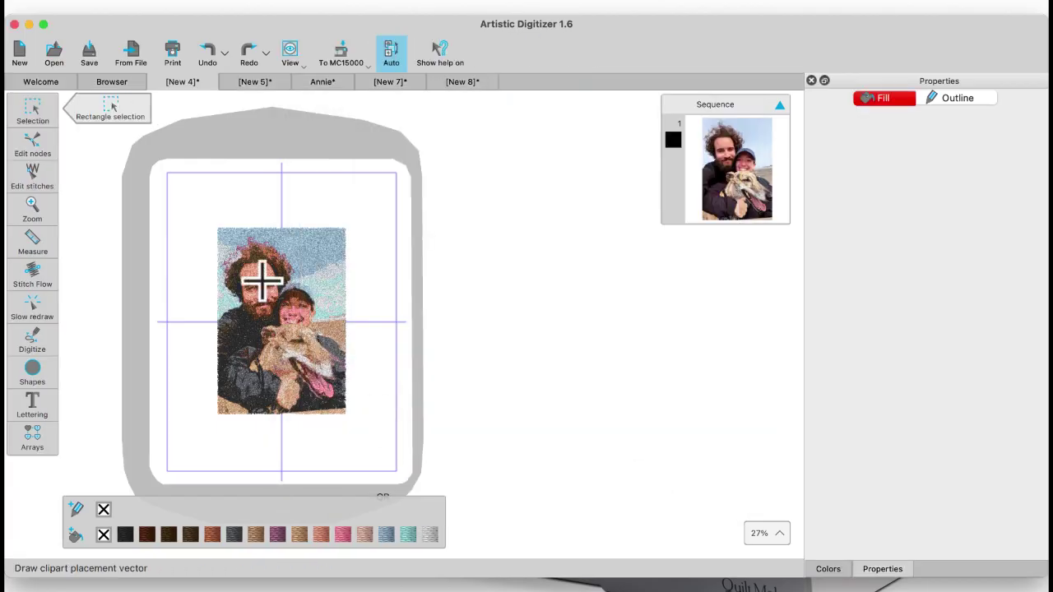
{"action": "left_click_drag", "start_coordinate": [227, 255], "coordinate": [322, 343]}
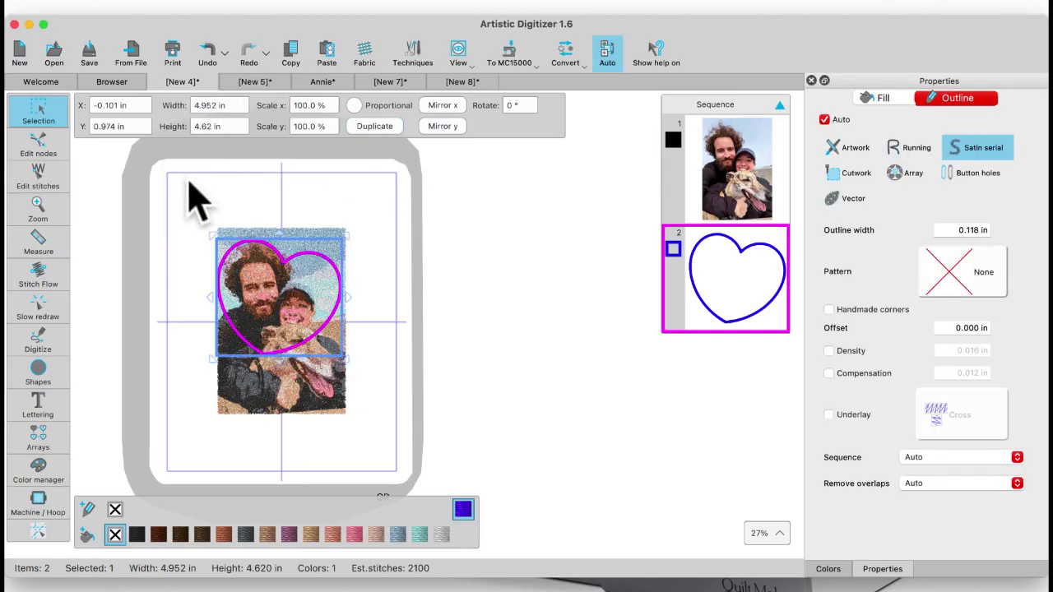
Change the heart's outline stitch type to Running and inspect it over the photo
{"action": "scroll", "coordinate": [215, 262], "scroll_direction": "up", "scroll_amount": 6}
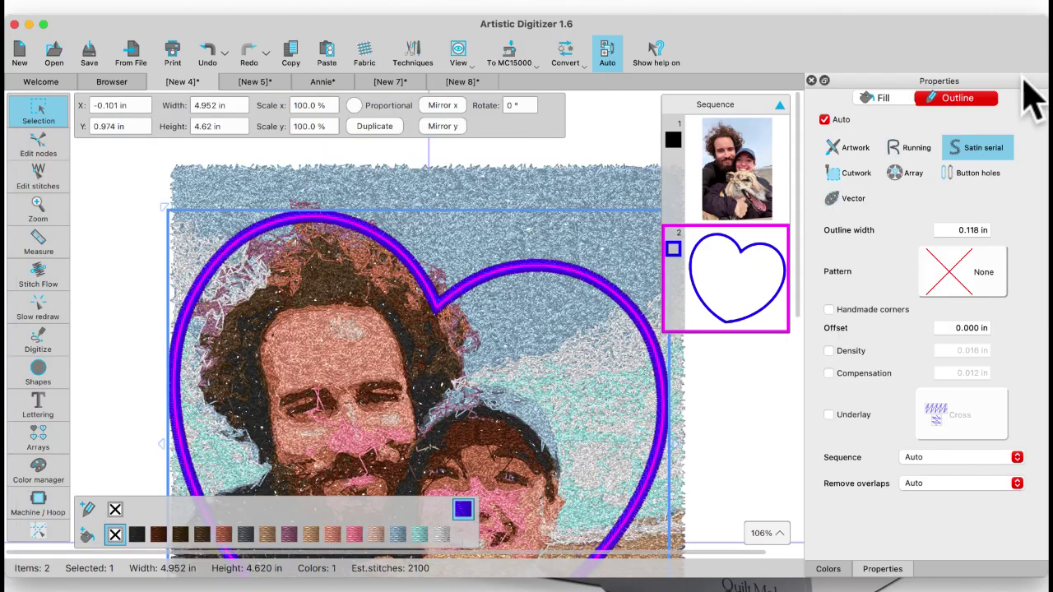
{"action": "left_click", "coordinate": [915, 149]}
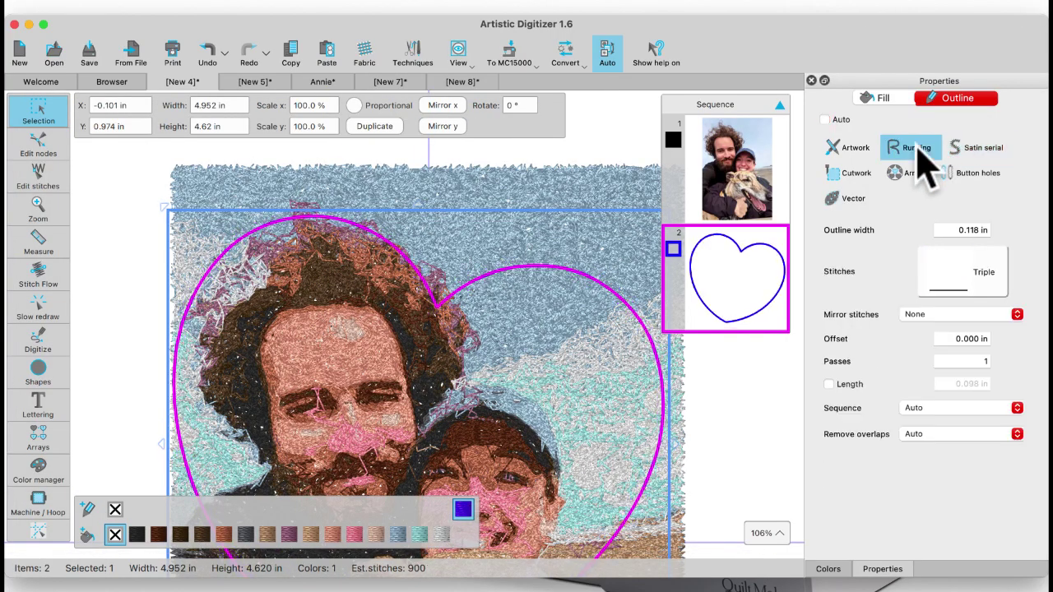
{"action": "left_click", "coordinate": [99, 248]}
{"action": "scroll", "coordinate": [474, 323], "scroll_direction": "down", "scroll_amount": 5}
{"action": "scroll", "coordinate": [473, 323], "scroll_direction": "right", "scroll_amount": 2}
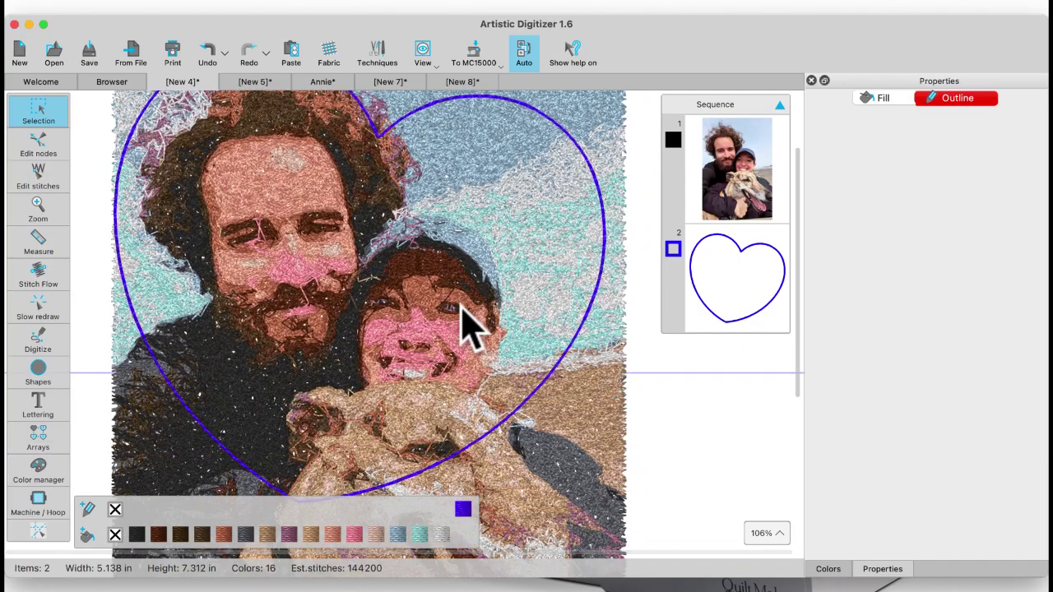
Break the heart's path at the node on its lower-right edge and inspect the split up close
{"action": "left_click", "coordinate": [444, 461]}
{"action": "left_click", "coordinate": [27, 152]}
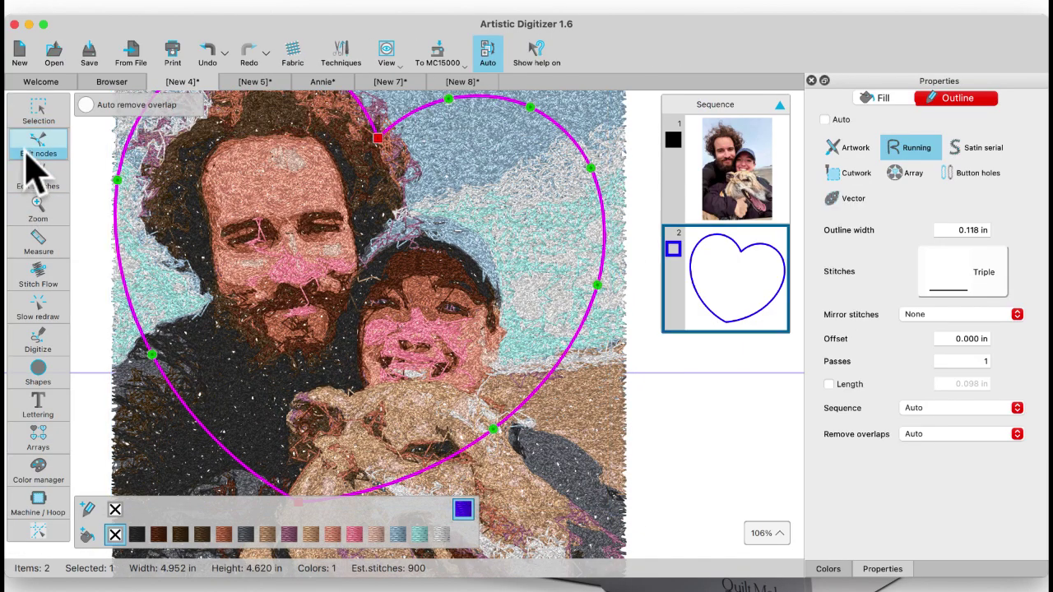
{"action": "right_click", "coordinate": [494, 430]}
{"action": "left_click", "coordinate": [527, 420]}
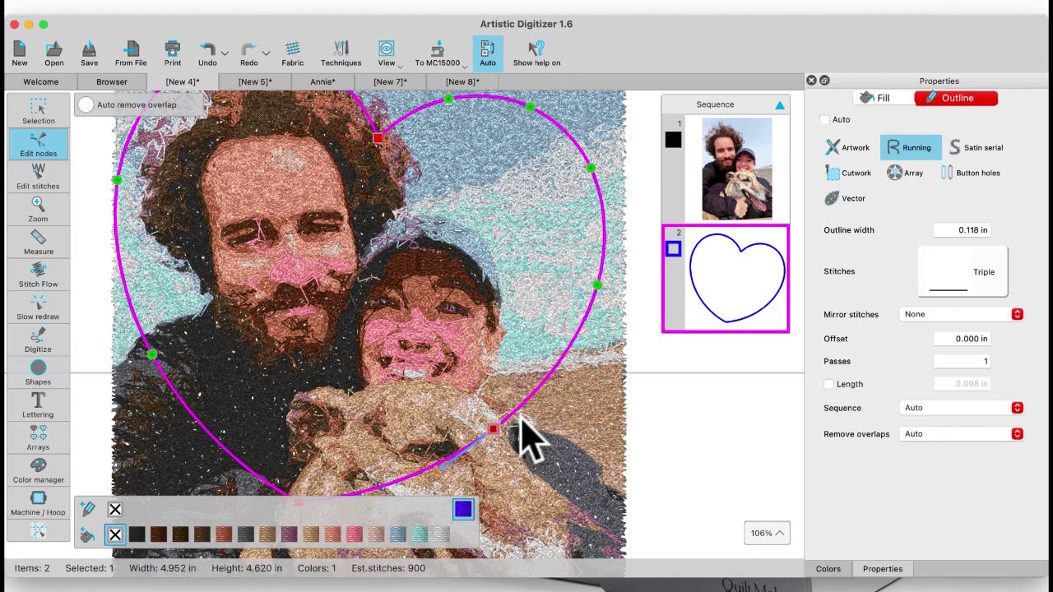
{"action": "scroll", "coordinate": [504, 423], "scroll_direction": "up", "scroll_amount": 6}
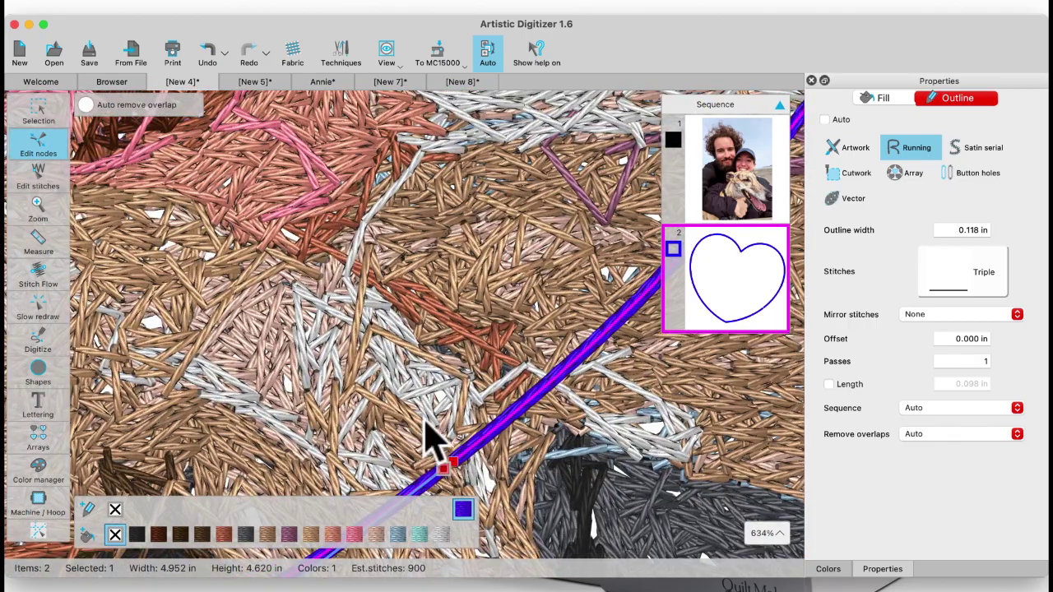
{"action": "scroll", "coordinate": [461, 458], "scroll_direction": "down", "scroll_amount": 3}
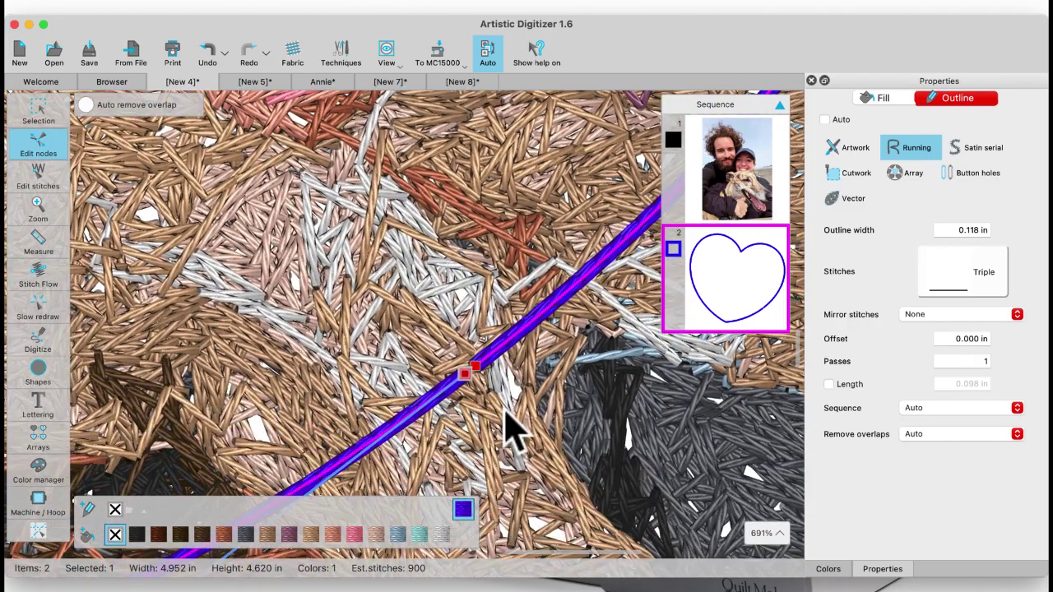
{"action": "scroll", "coordinate": [505, 414], "scroll_direction": "up", "scroll_amount": 5}
{"action": "scroll", "coordinate": [512, 428], "scroll_direction": "down", "scroll_amount": 14}
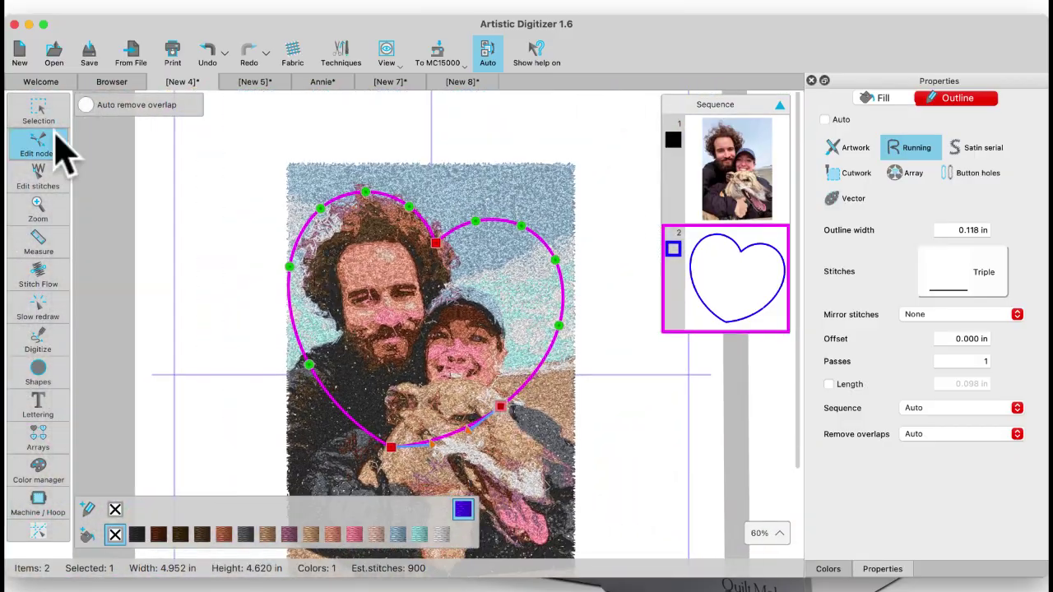
Select the heart and the photo together to review the available object operations, and check the photo's own properties
{"action": "left_click", "coordinate": [38, 114]}
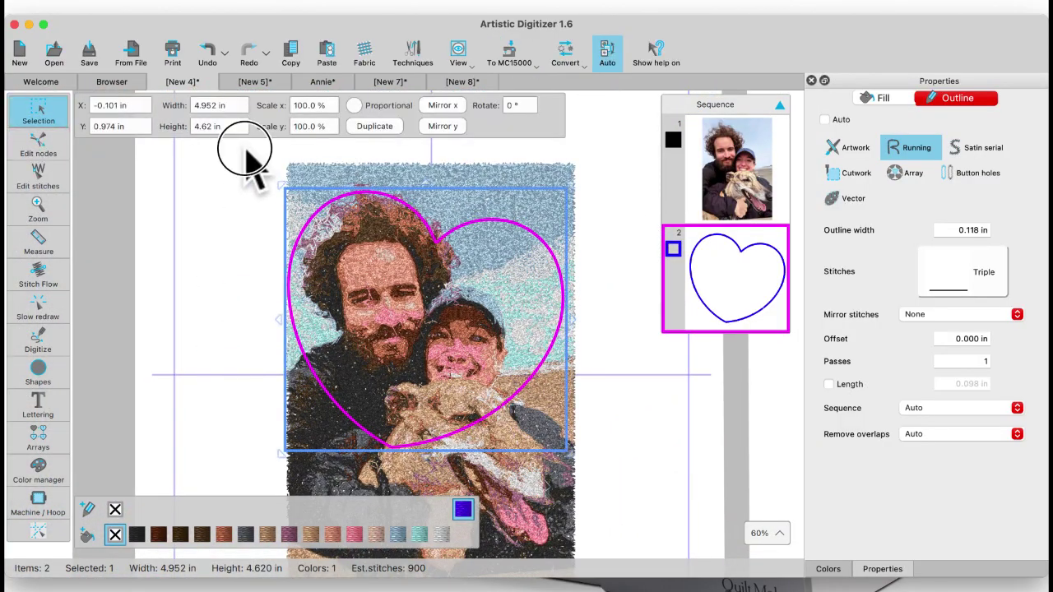
{"action": "left_click_drag", "start_coordinate": [245, 150], "coordinate": [601, 563]}
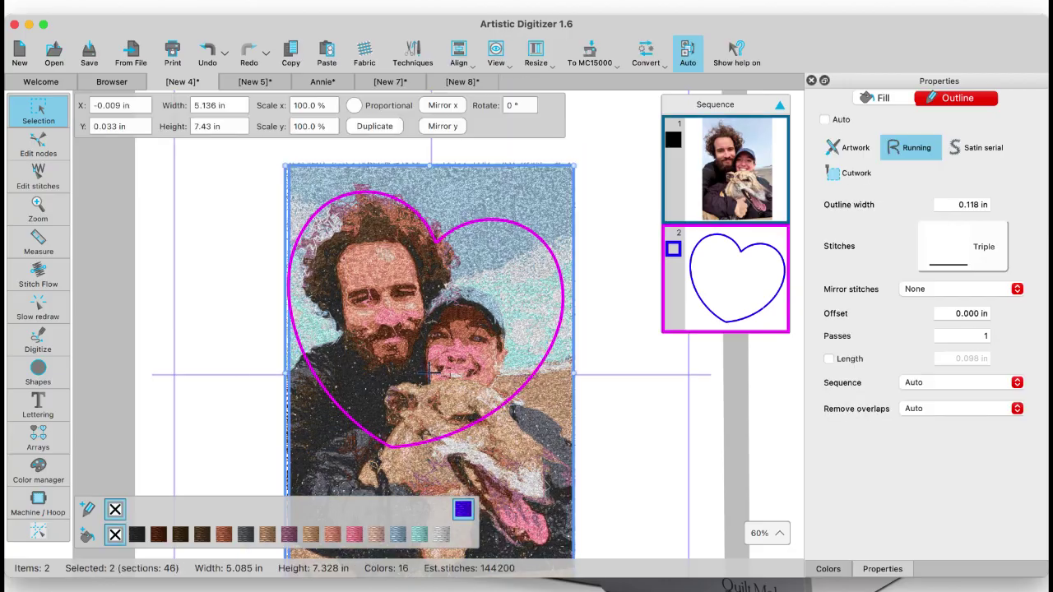
{"action": "right_click", "coordinate": [484, 217]}
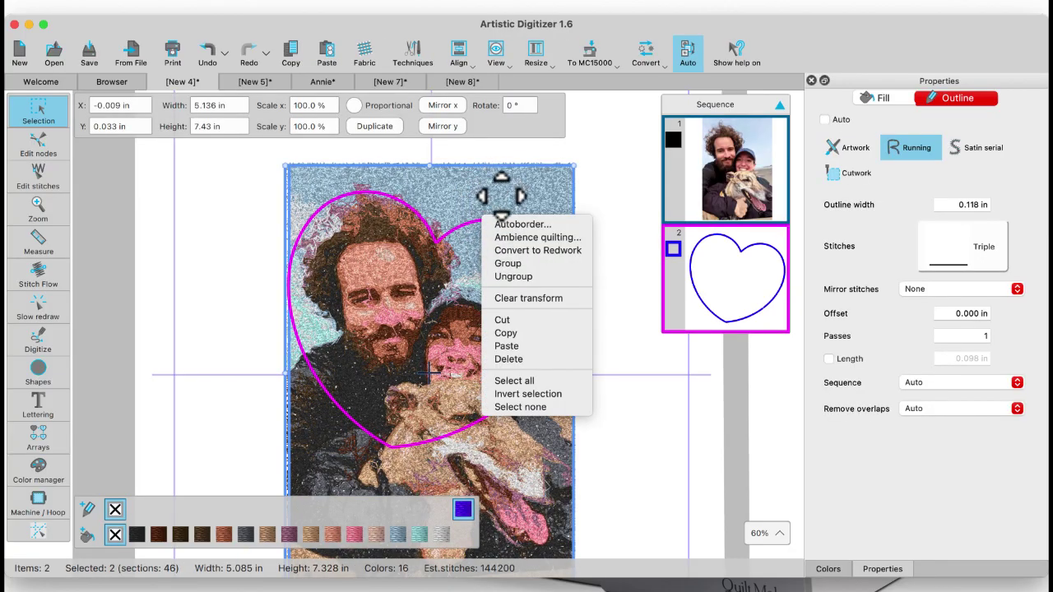
{"action": "left_click", "coordinate": [254, 269]}
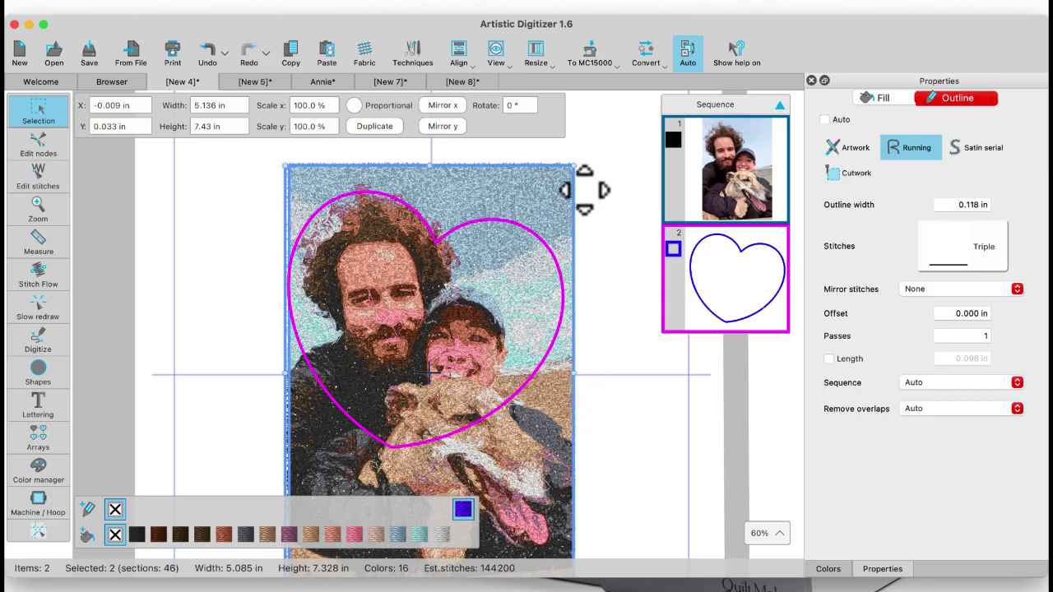
{"action": "left_click", "coordinate": [611, 194]}
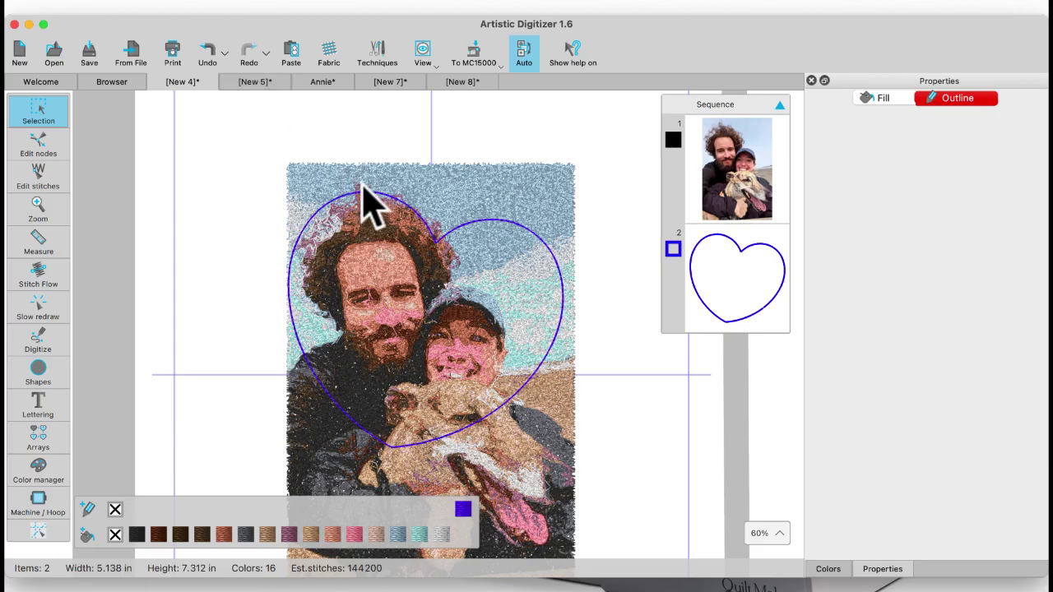
{"action": "left_click", "coordinate": [451, 191]}
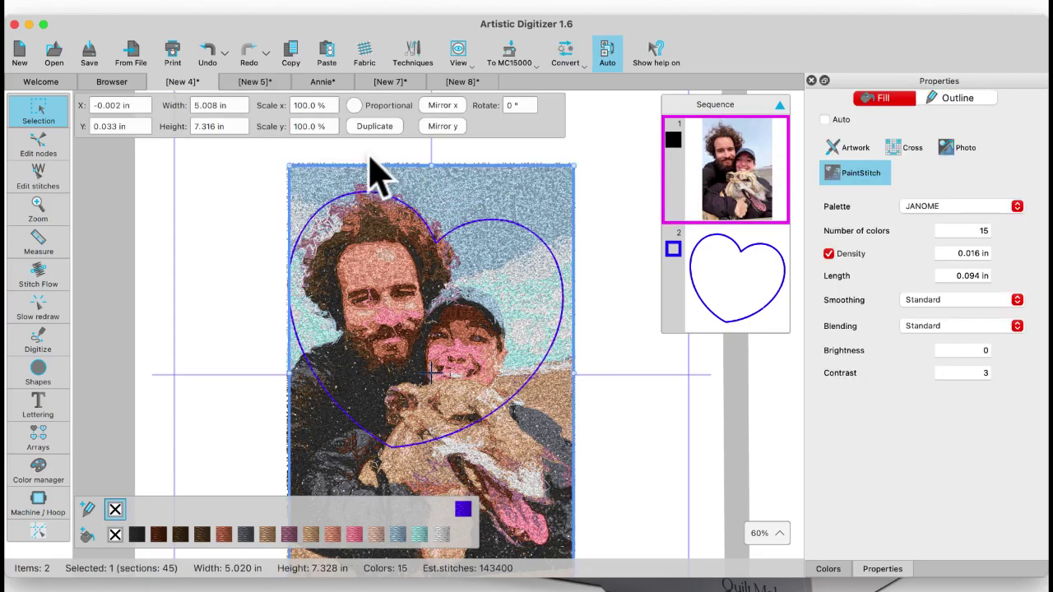
Browse the ORD folder on the NO NAME drive down to its Ordf subfolder
{"action": "left_click", "coordinate": [112, 83]}
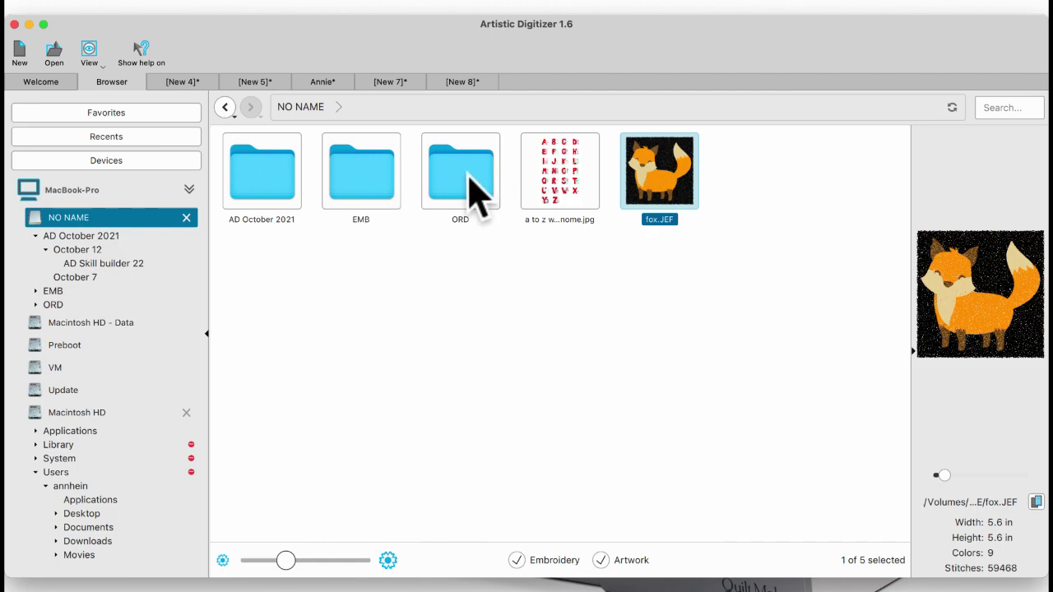
{"action": "left_click", "coordinate": [477, 196]}
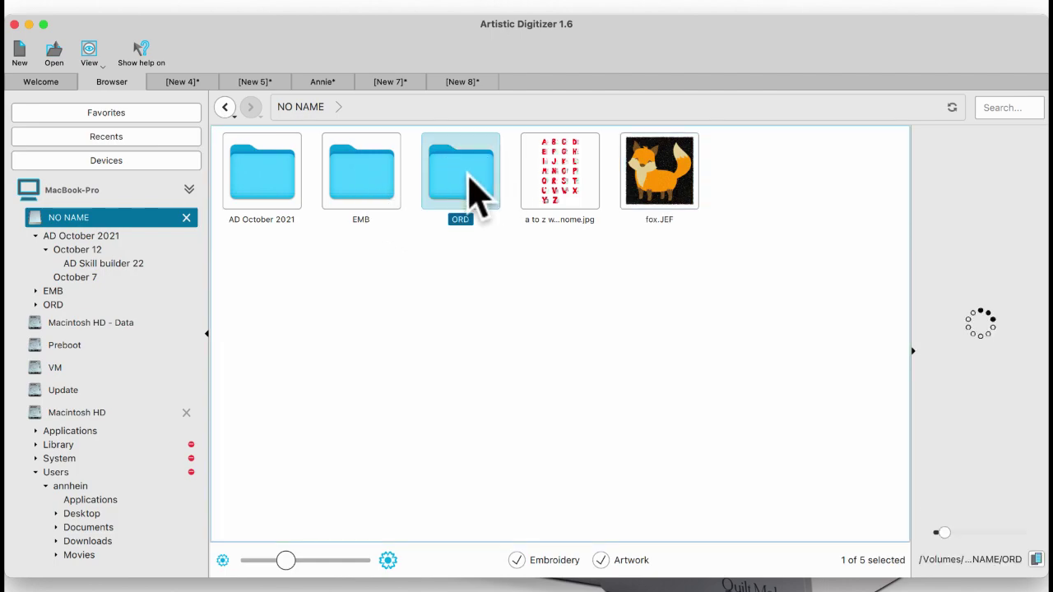
{"action": "double_click", "coordinate": [477, 195]}
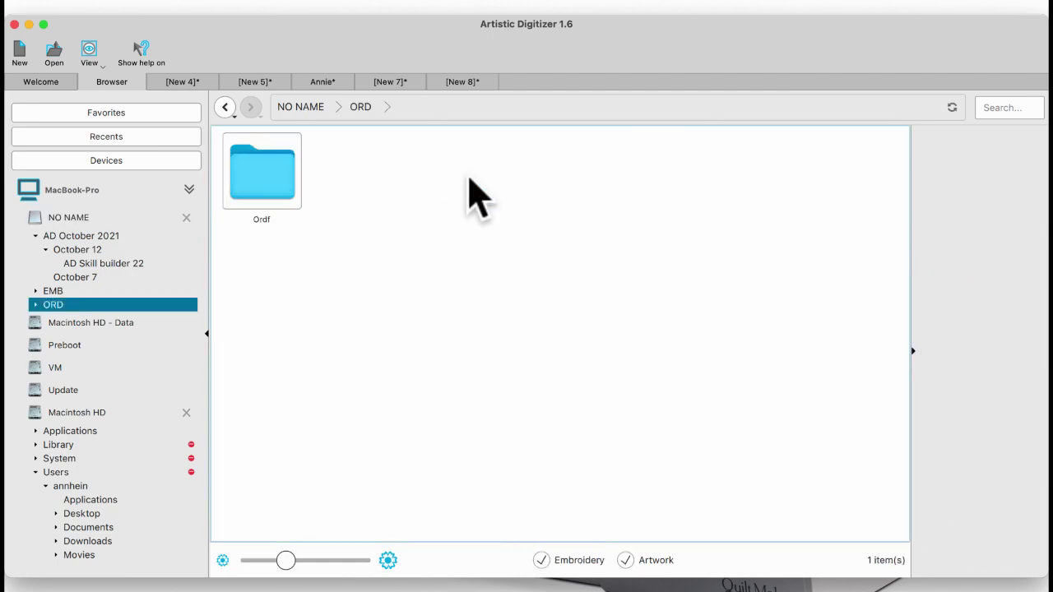
{"action": "double_click", "coordinate": [301, 197]}
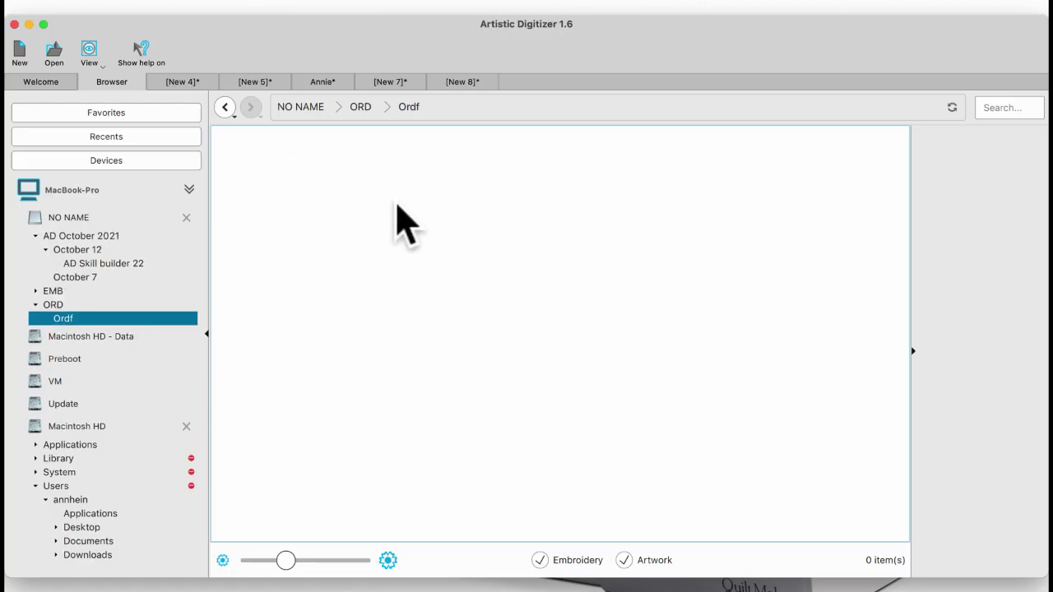